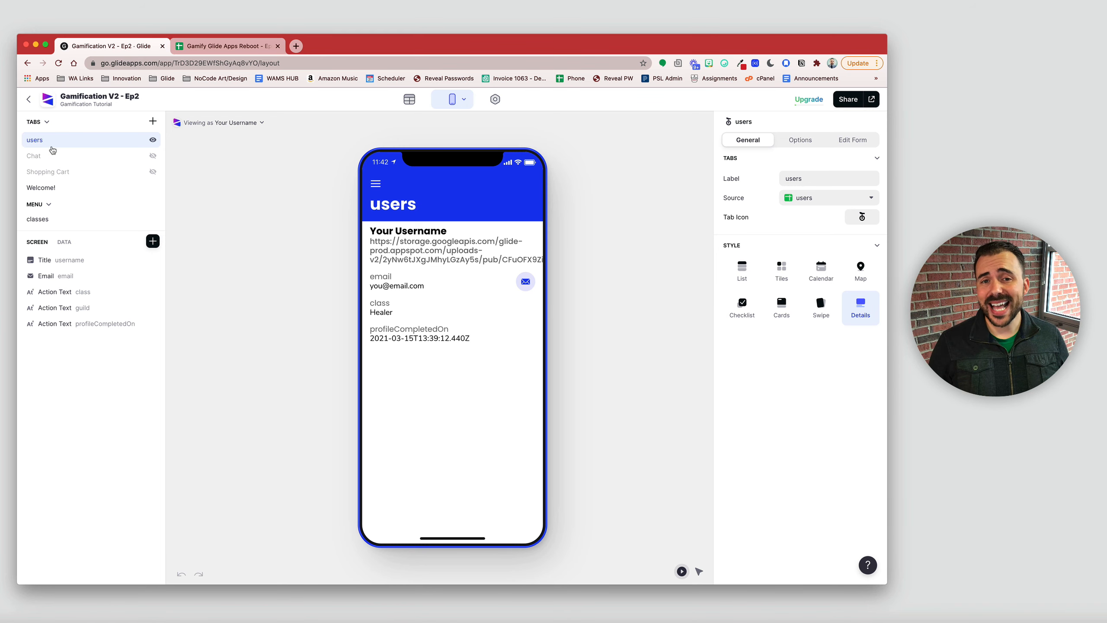
Step: Hide the classes tab, check the app's side menu, and make the tab visible again
mouse_move(47, 219)
left_mouse_down()
mouse_move(48, 201)
mouse_move(50, 223)
left_mouse_up()
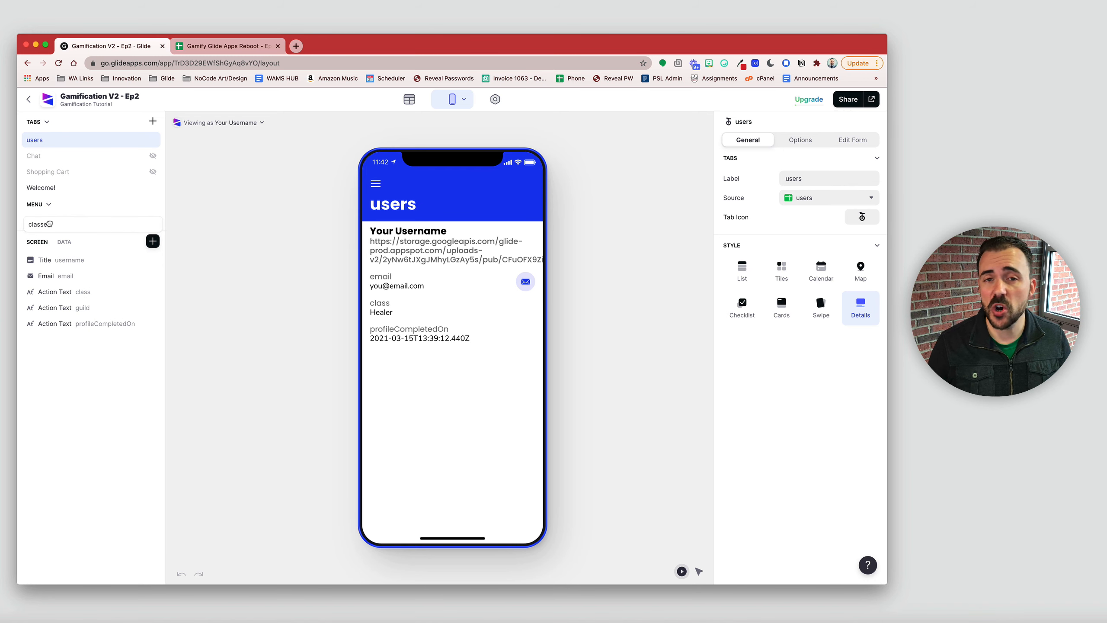
left_click_drag(49, 224, 50, 221)
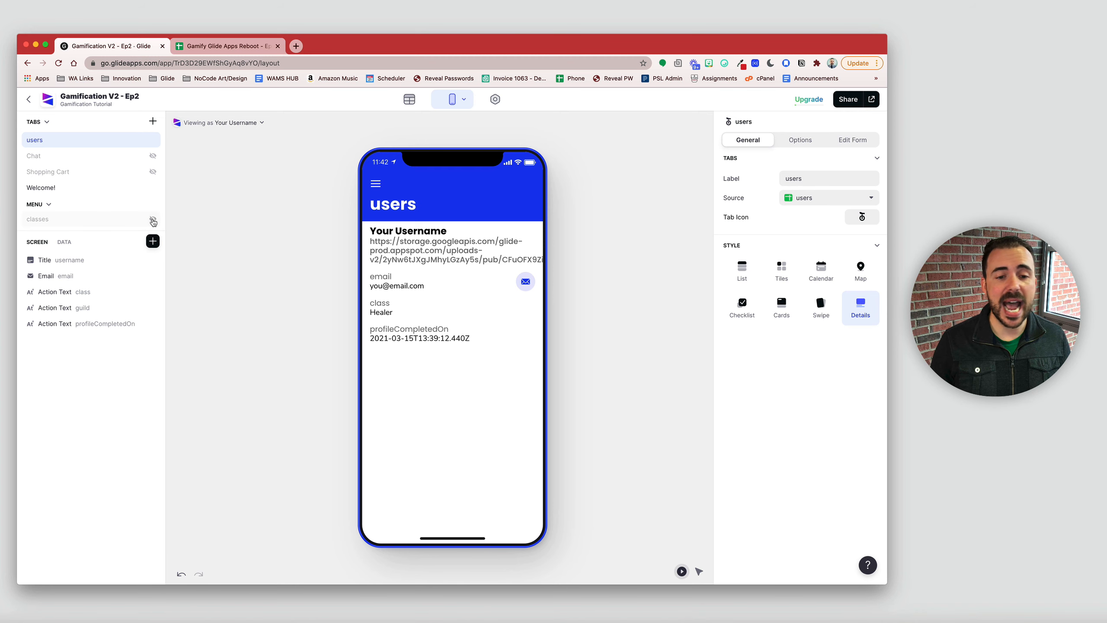
left_click(153, 221)
left_click(372, 184)
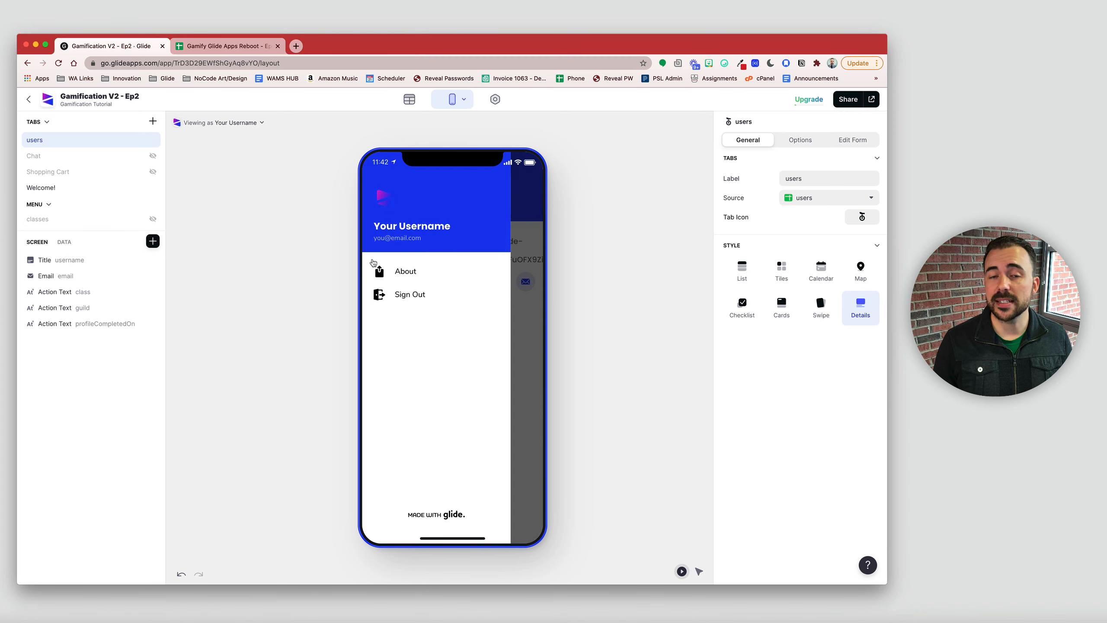
left_click(58, 144)
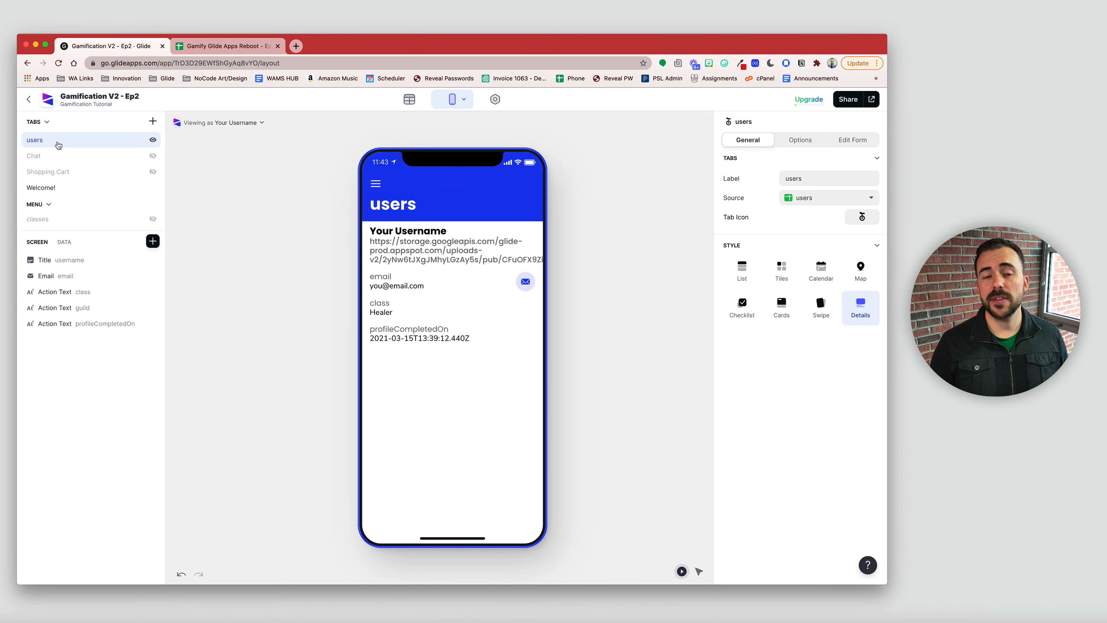
left_click(153, 219)
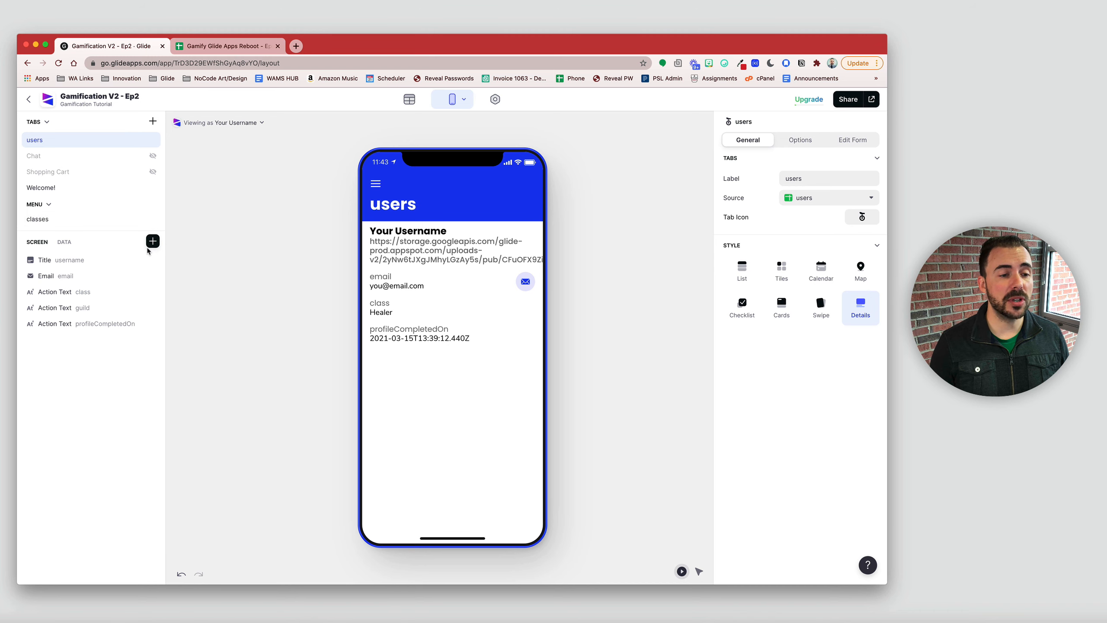
Step: Rename the classes menu tab to Classes and set its icon to Touch Id 4
left_click(39, 220)
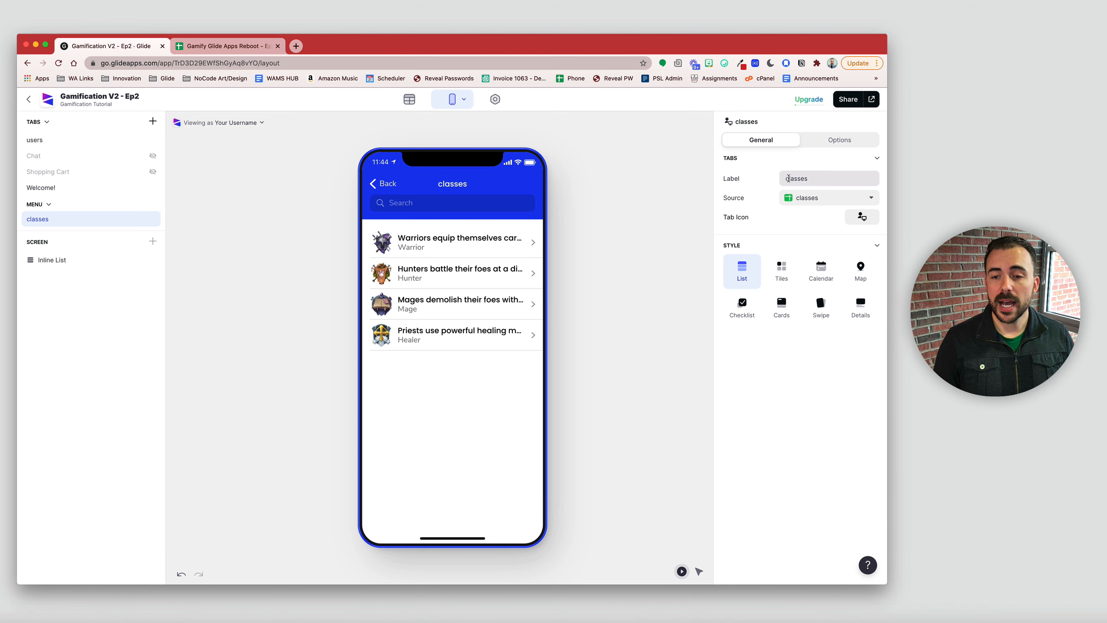
left_click_drag(789, 178, 771, 180)
type("C")
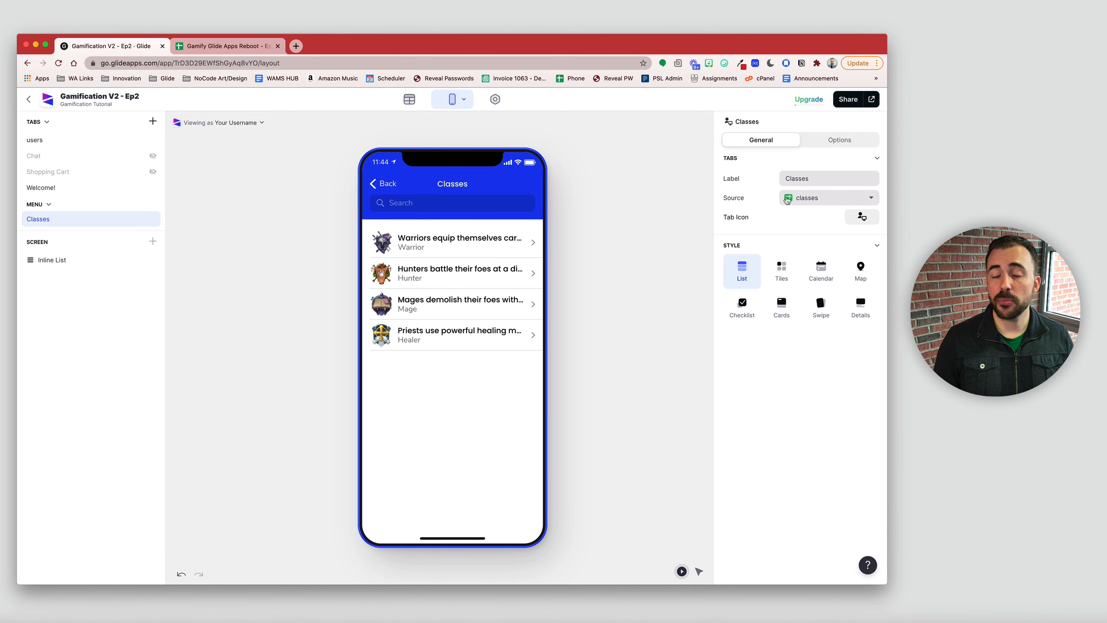
left_click(862, 218)
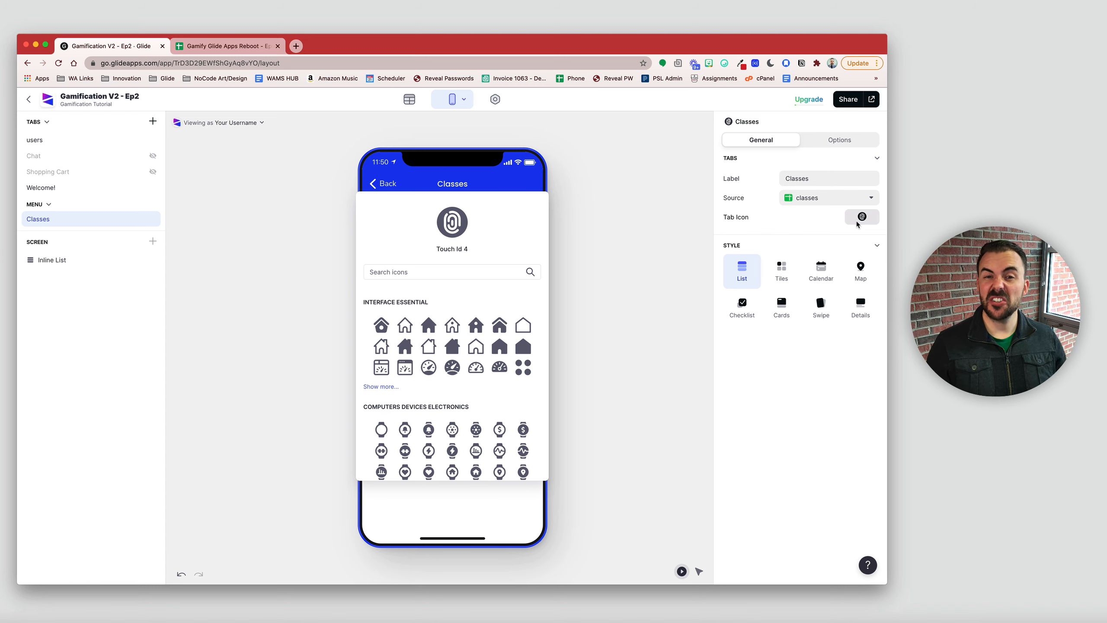
left_click(456, 169)
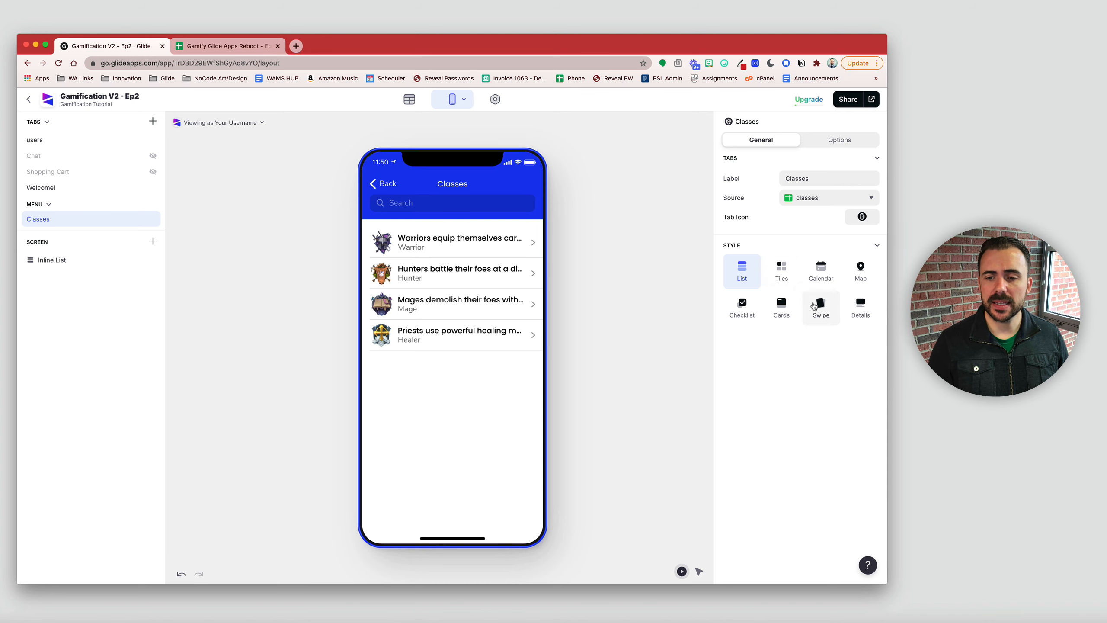
Step: Switch the Classes list to the Cards style with the smaller size that shows two cards per row
left_click(782, 307)
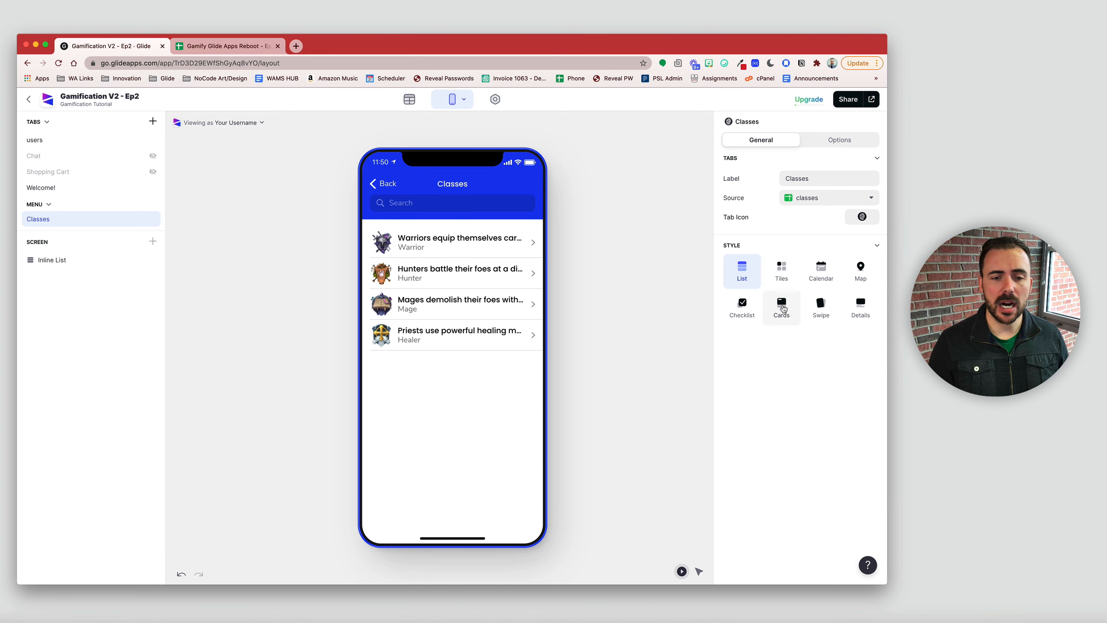
left_click(146, 260)
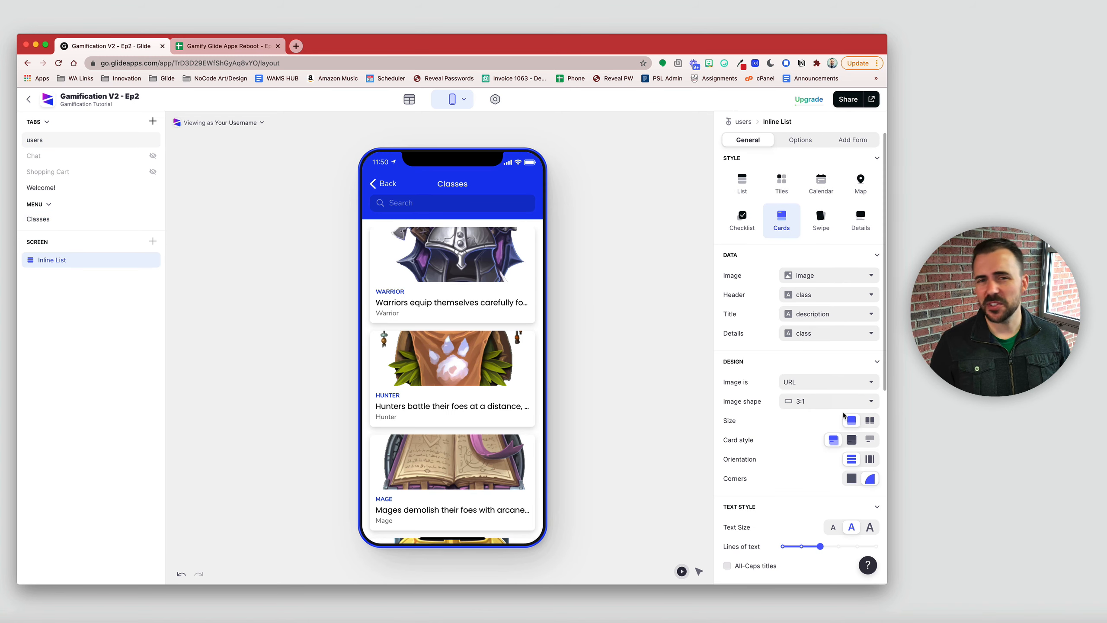
left_click(869, 420)
left_click(385, 193)
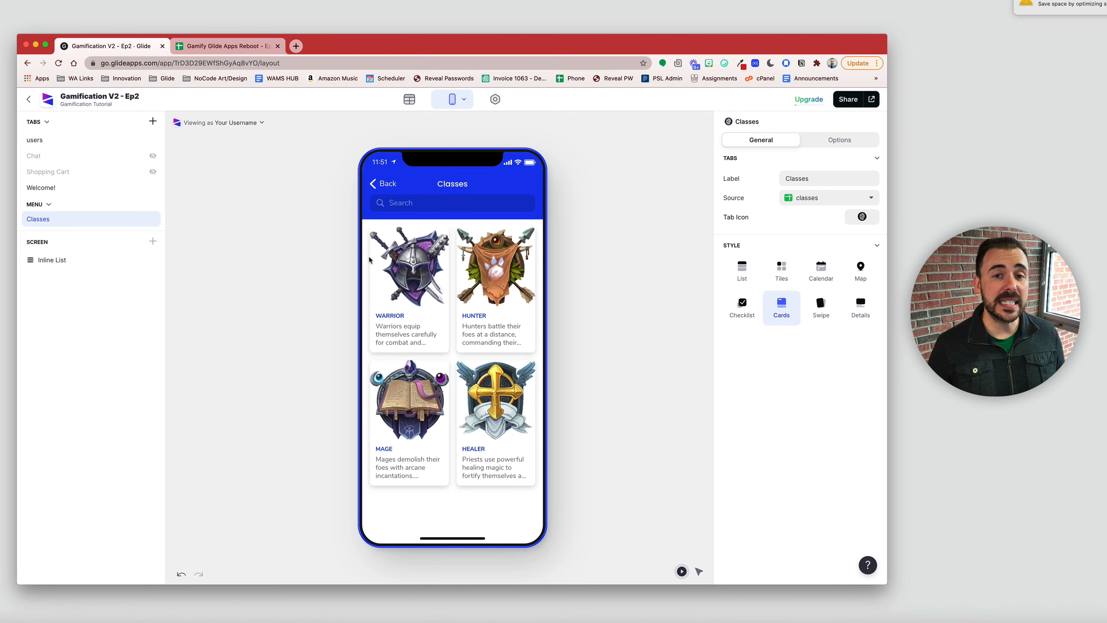
Step: Rebuild the Warrior detail screen with a small separator, class image, class and description texts, and a basic table of Attack, Armor and Spell
left_click(410, 271)
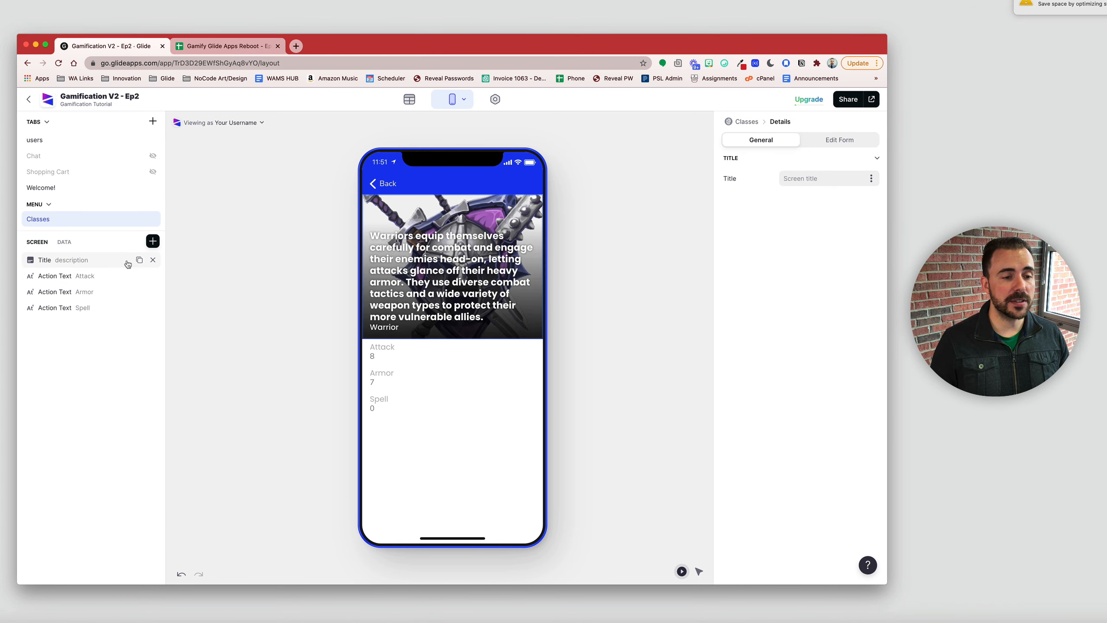
left_click(153, 259)
left_click(152, 243)
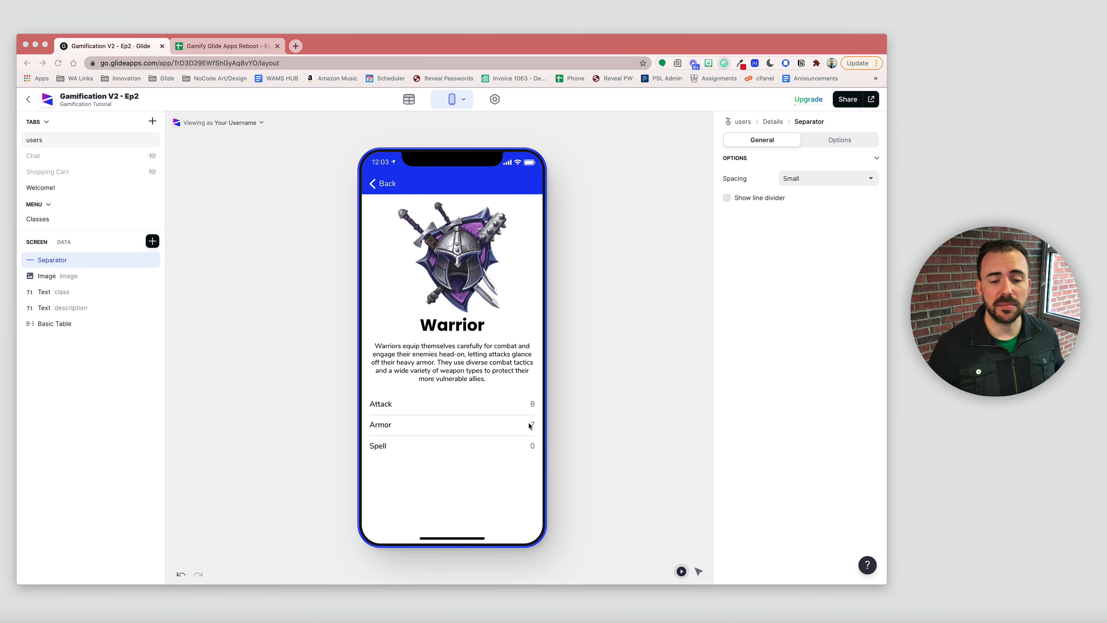
Step: Copy the nazar amulet, shield and crossed swords emojis from the JoyPixels emoji picker
left_click(724, 64)
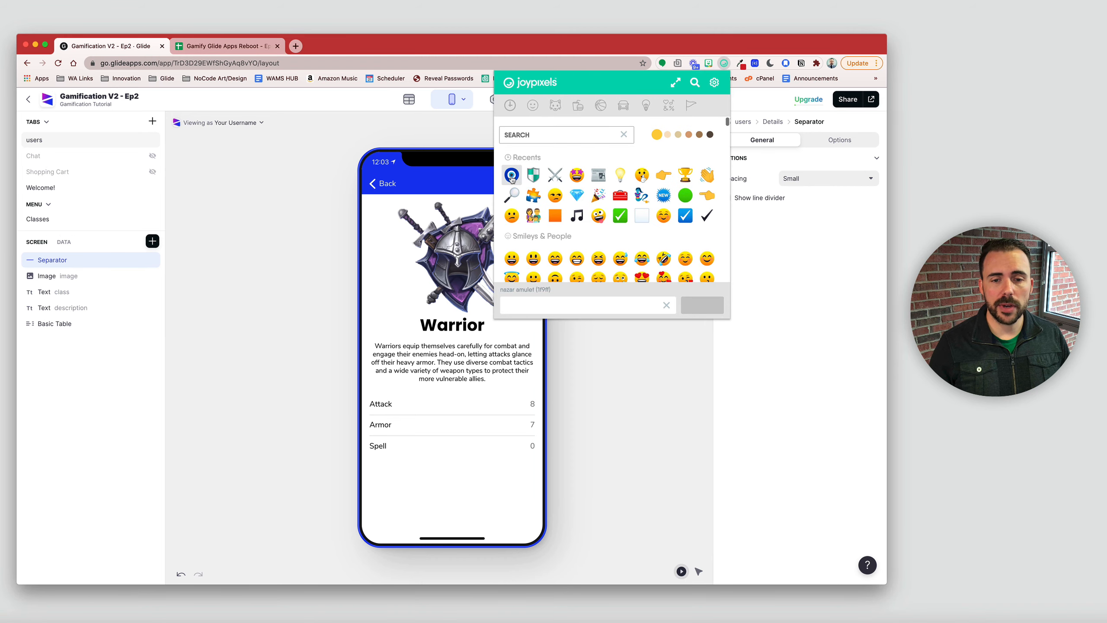
left_click(512, 178)
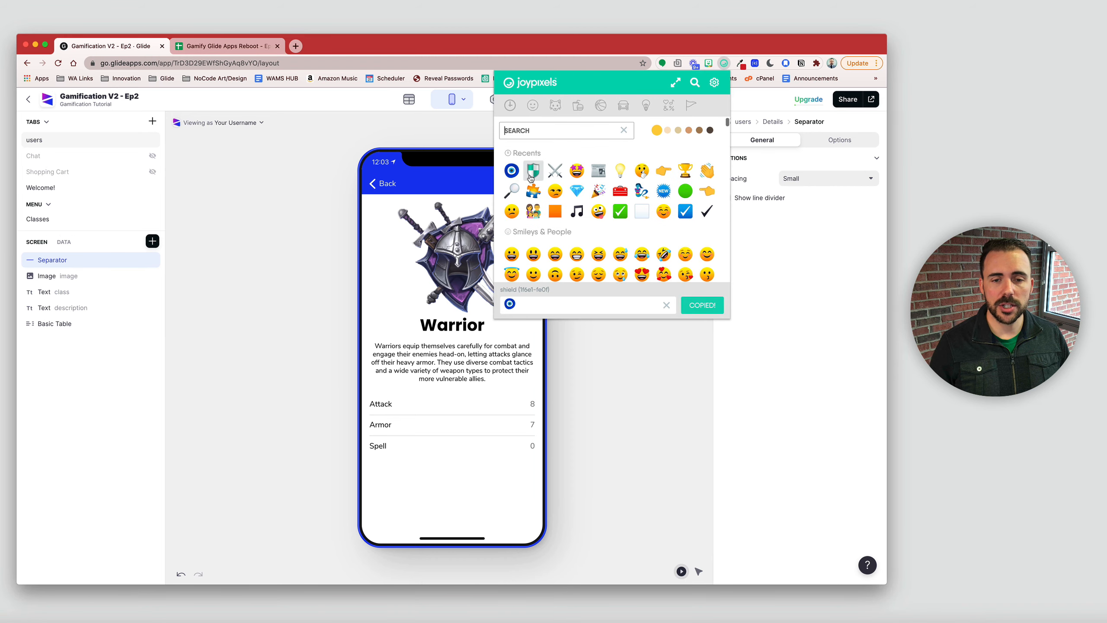
left_click(534, 166)
left_click(559, 168)
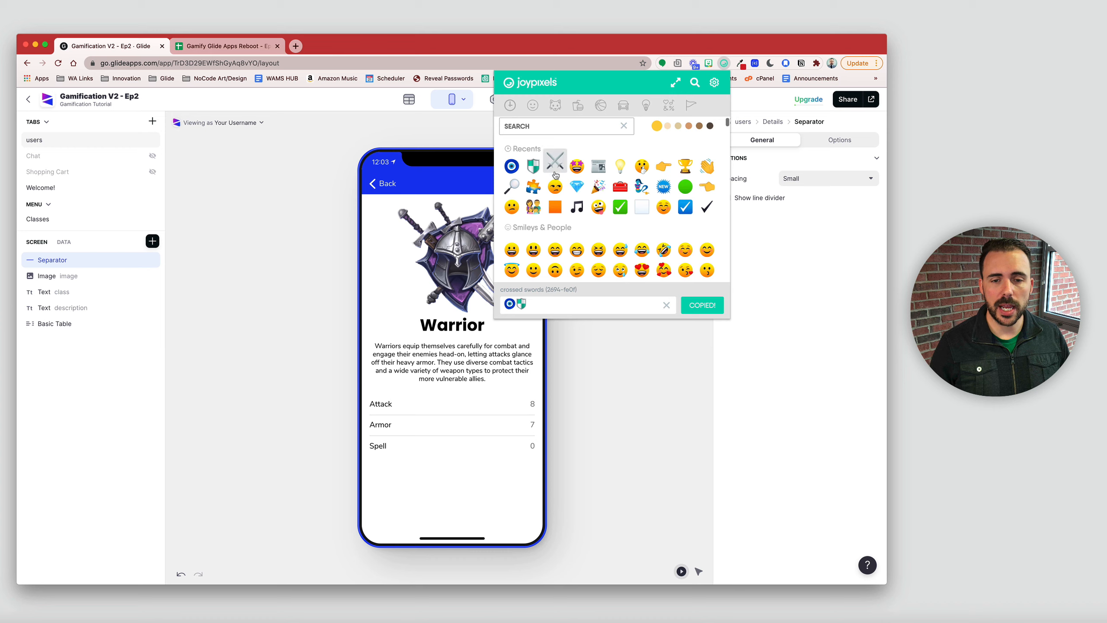
left_click(468, 490)
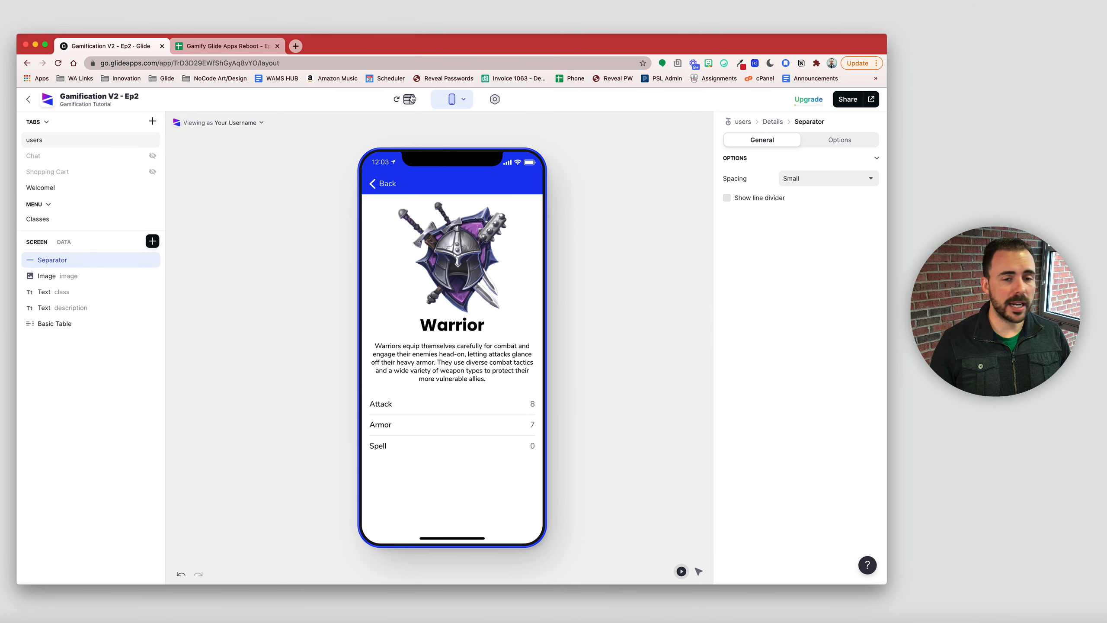
Step: Set the Attack column's precision to 1 and its units to the crossed swords emoji, displayed before the number
left_click(63, 244)
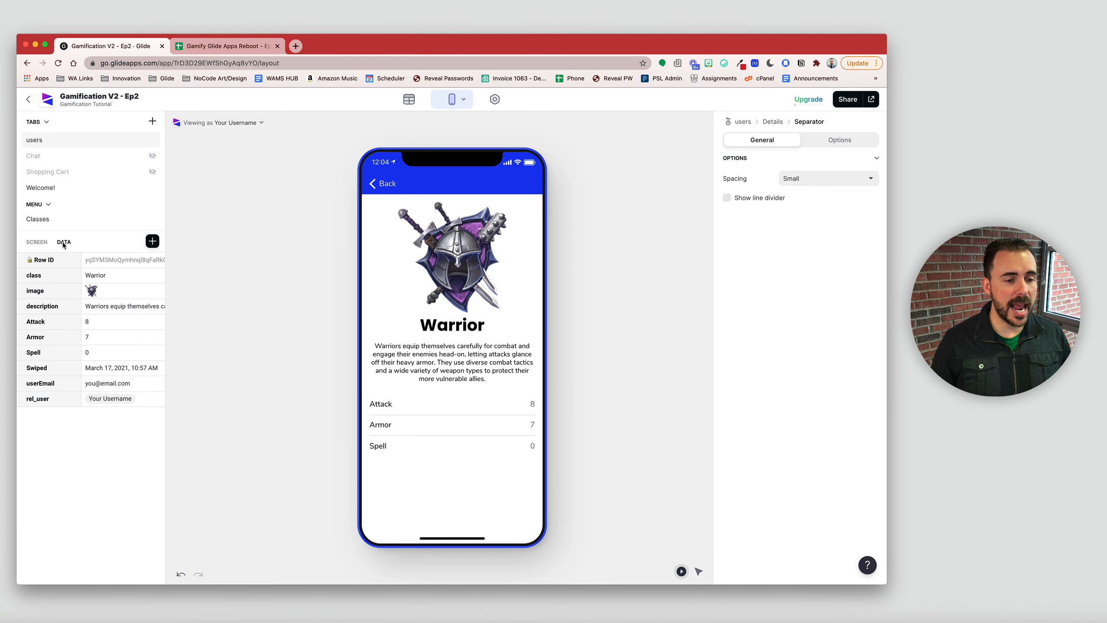
left_click(94, 326)
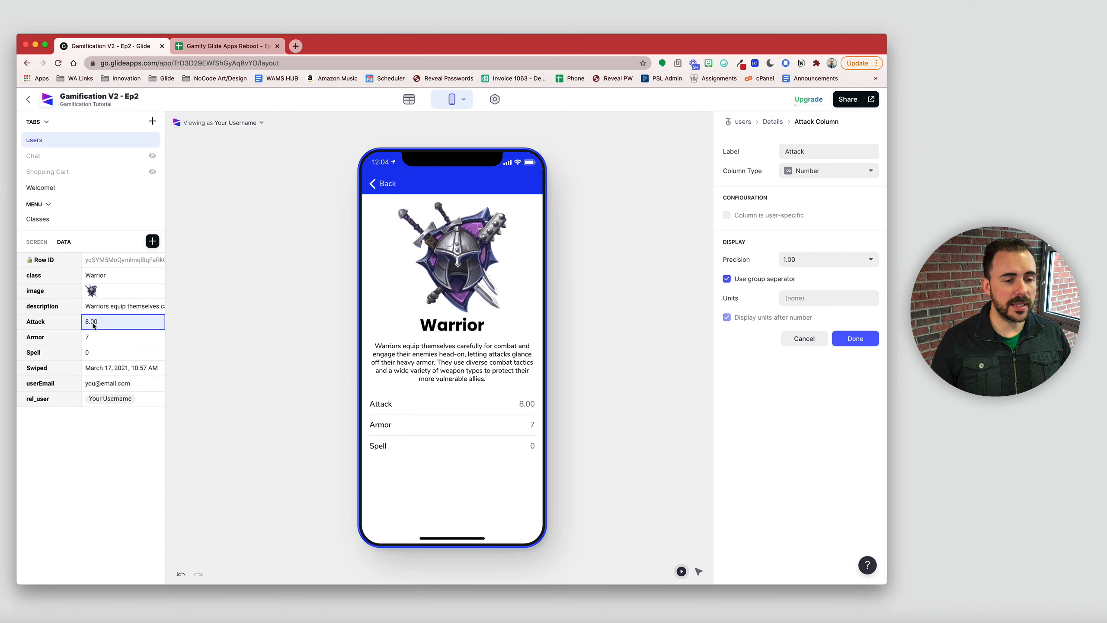
left_click(813, 261)
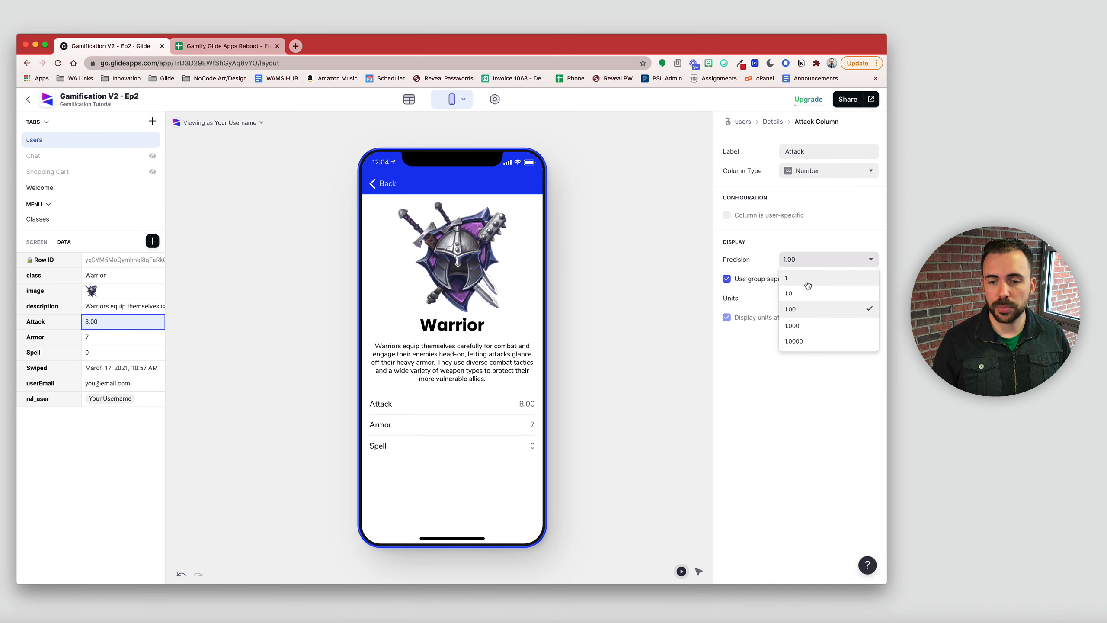
left_click(810, 277)
left_click(806, 297)
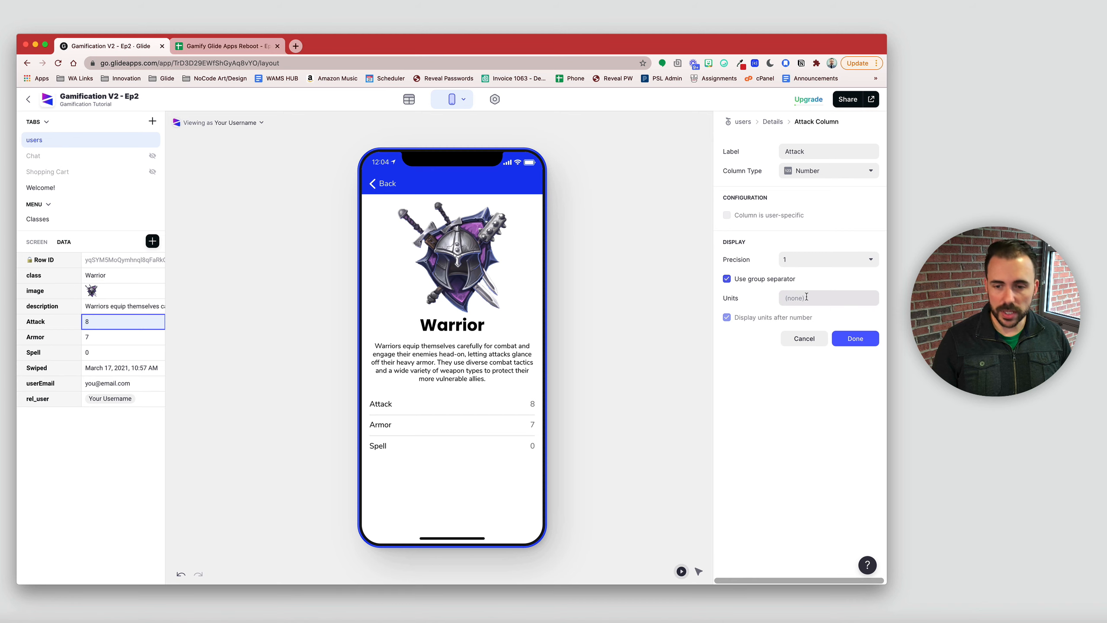
type("⚔")
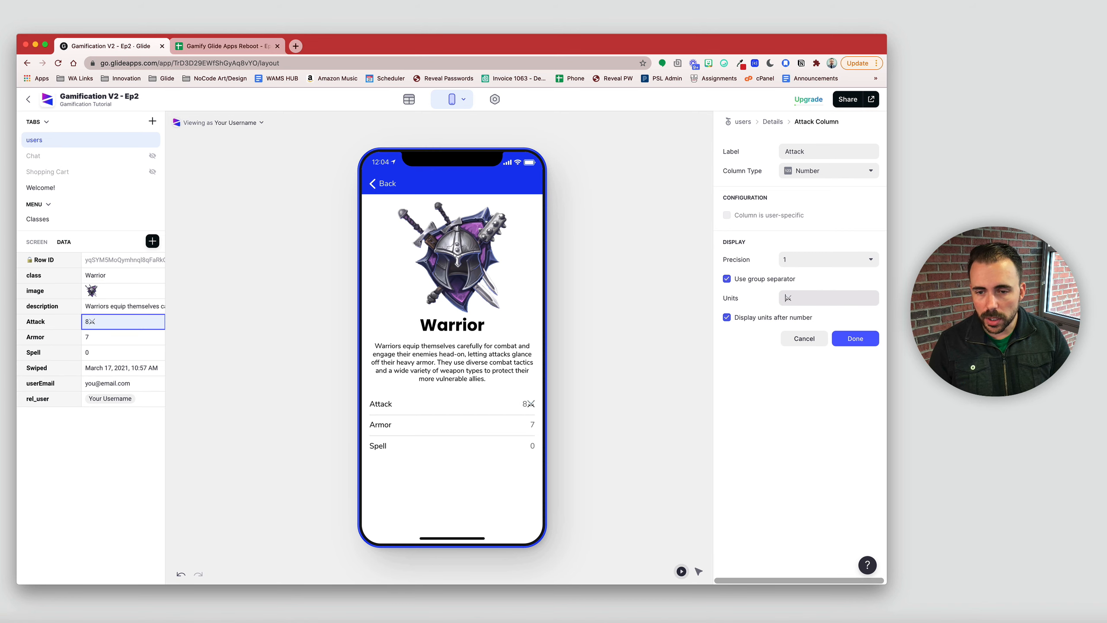
left_click(801, 317)
left_click(806, 298)
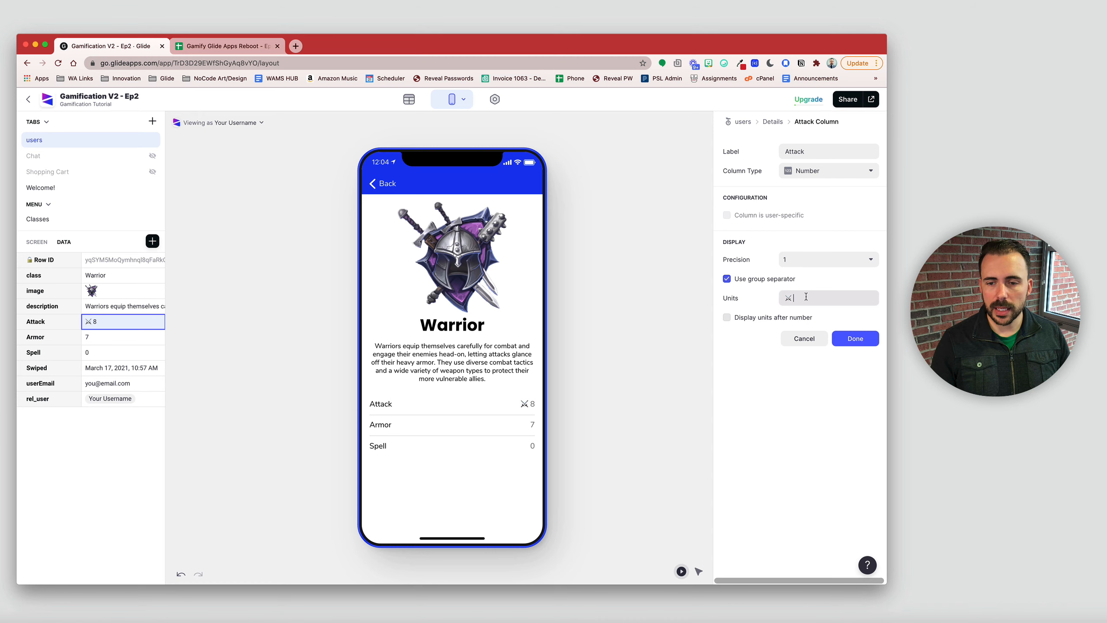
left_click(854, 340)
Step: Set the Armor column's units to the shield emoji, displayed before the number, and its precision to 1
left_click(103, 338)
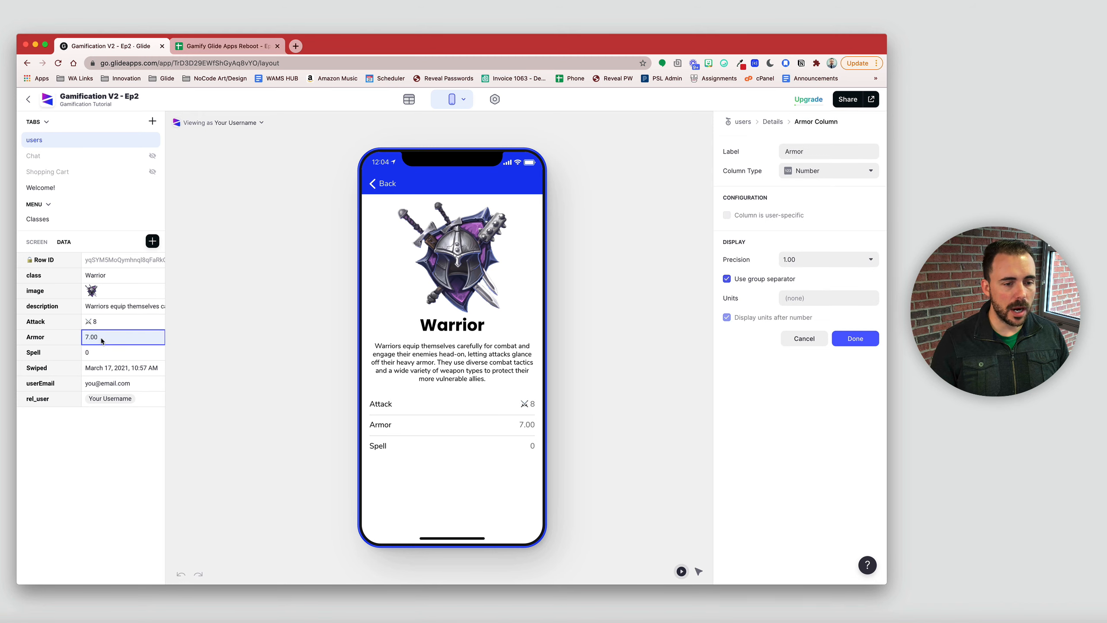
left_click(800, 298)
type("🧿🛡⚔")
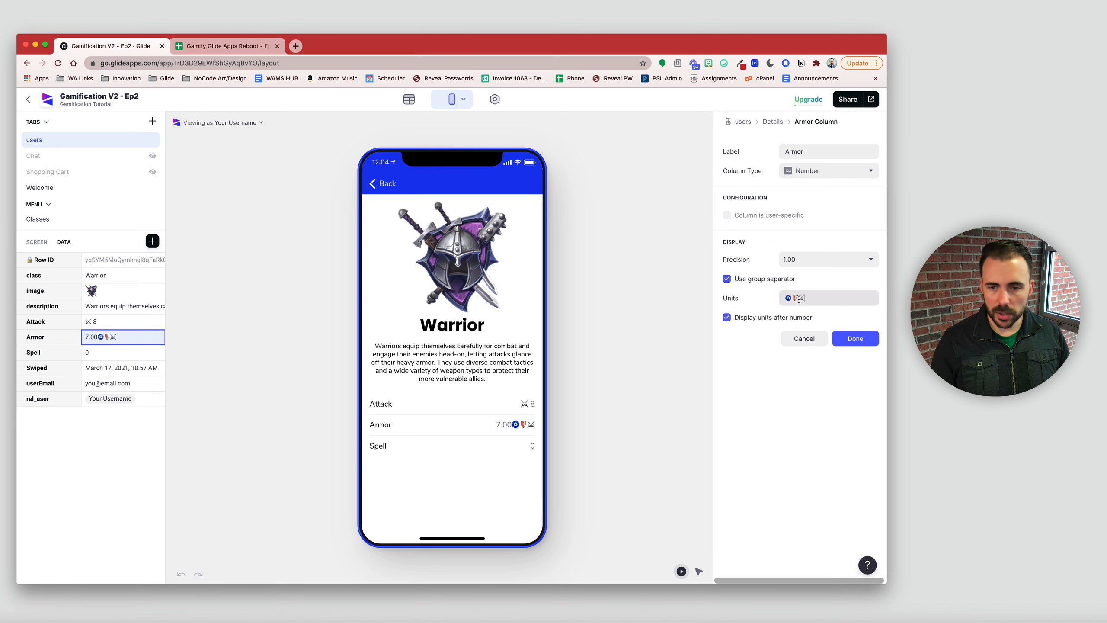
left_click(791, 298)
key("BackSpace")
left_click(817, 298)
key("BackSpace")
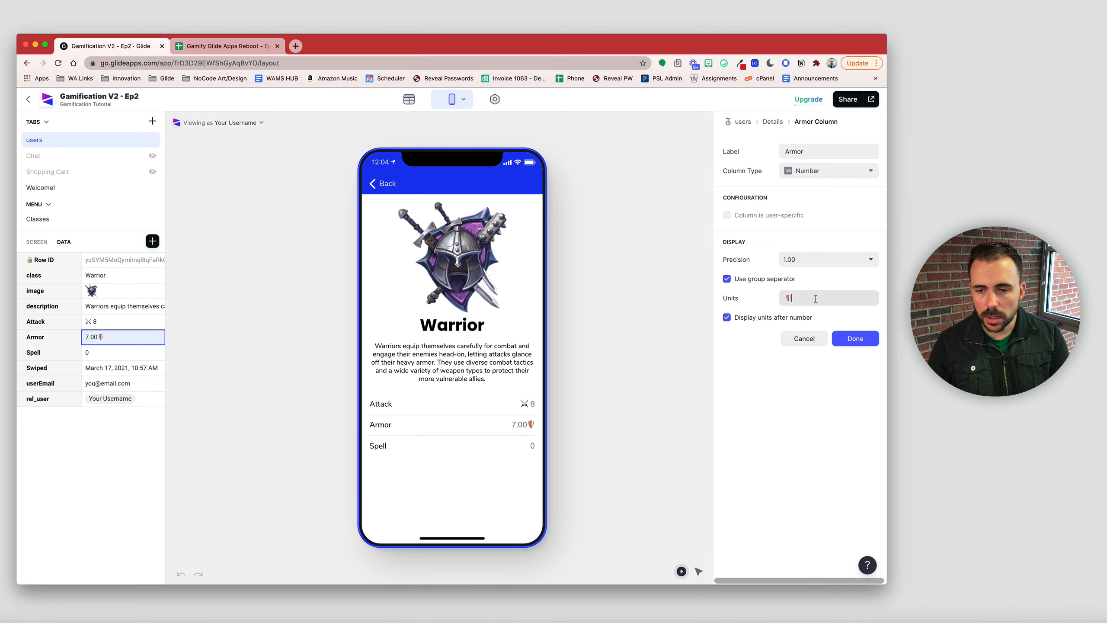
left_click(789, 320)
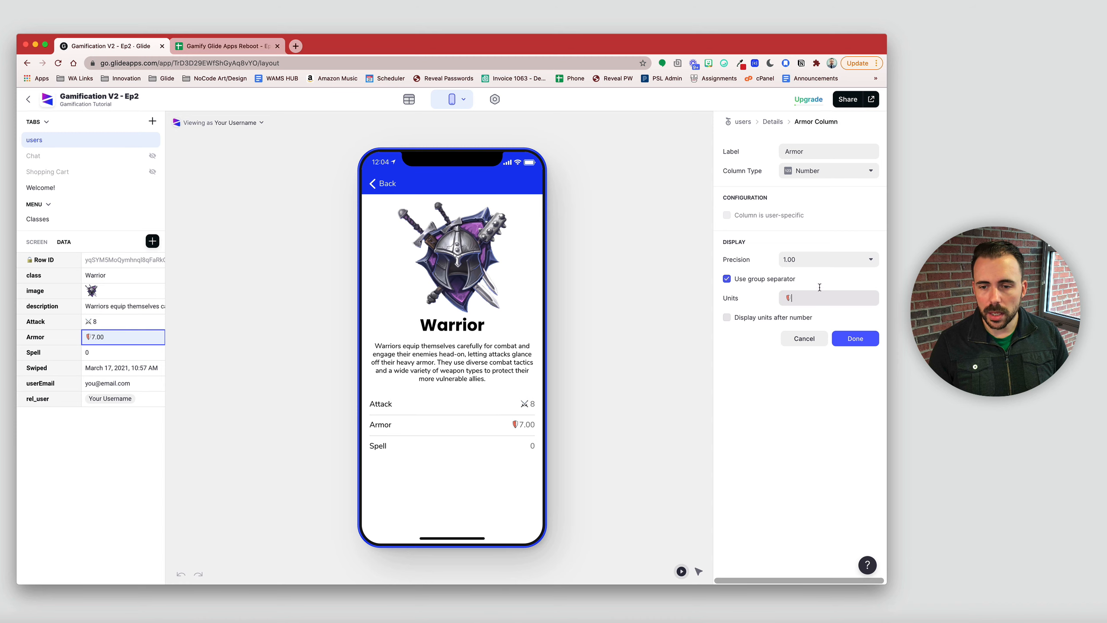
left_click(807, 261)
left_click(806, 277)
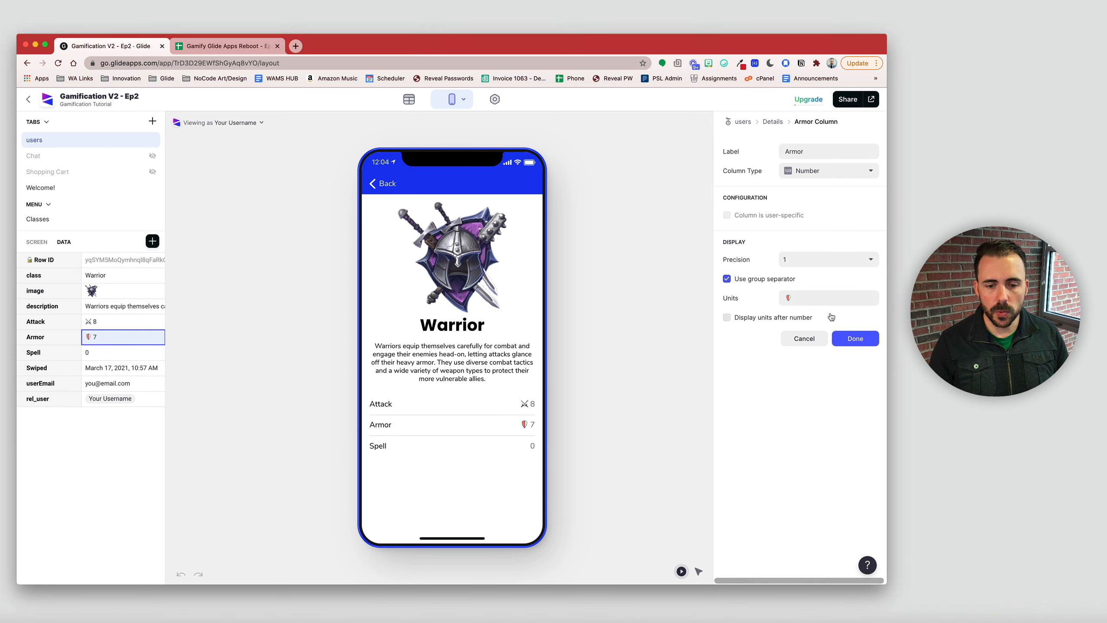
left_click(854, 339)
Step: Set the Spell column's units to the nazar amulet emoji, displayed before the number, and its precision to 1
left_click(120, 354)
left_click(852, 297)
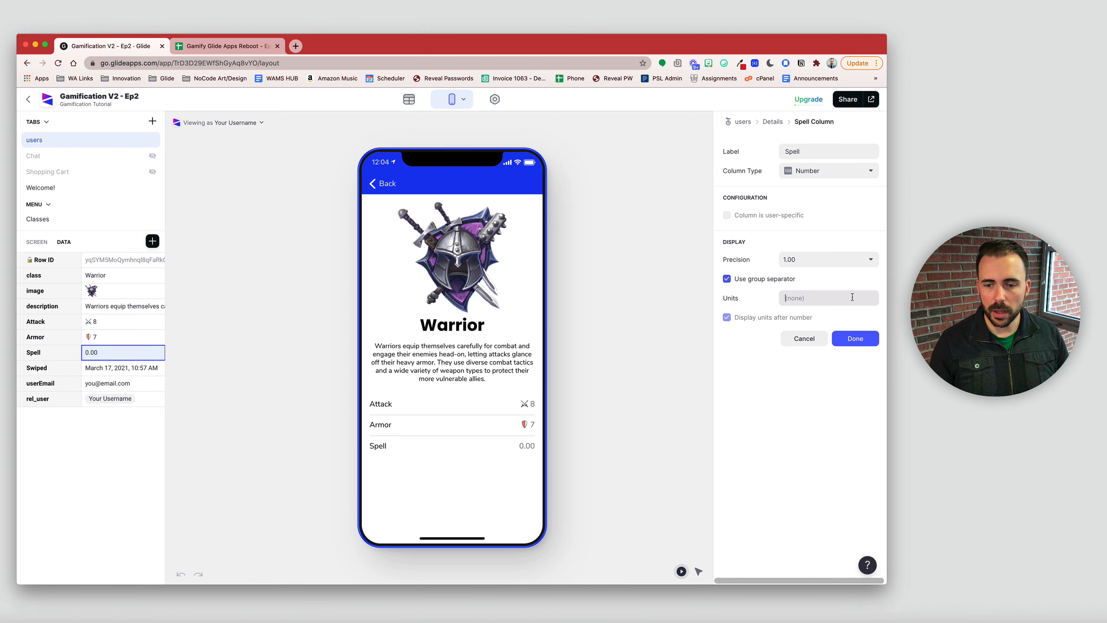
type("🧿🛡⚔")
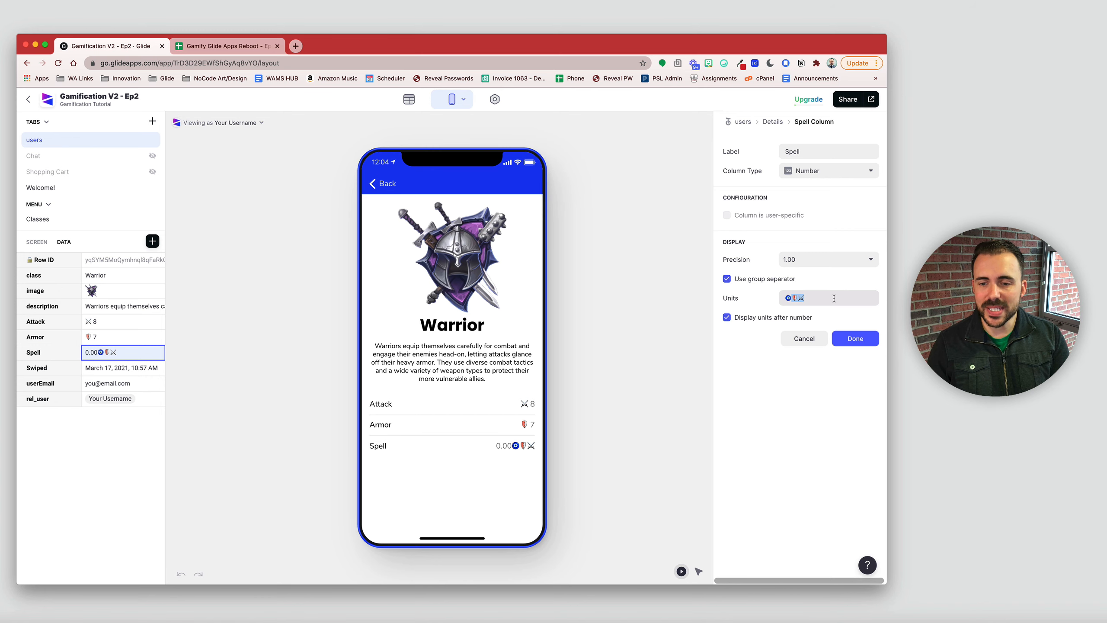
key("BackSpace")
key("BackSpace")
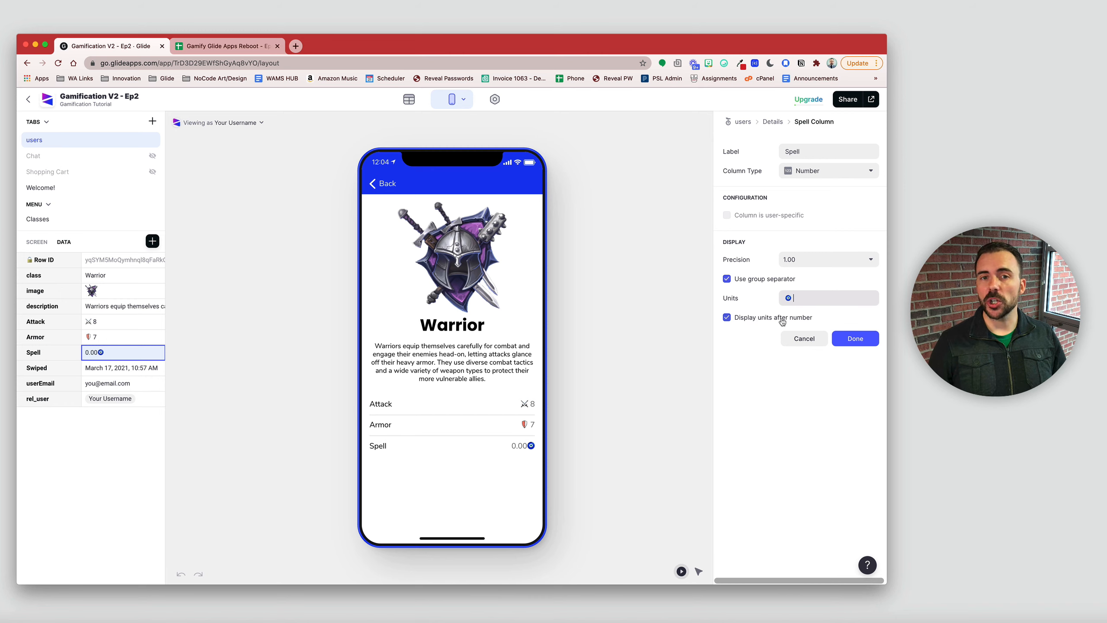
left_click(797, 261)
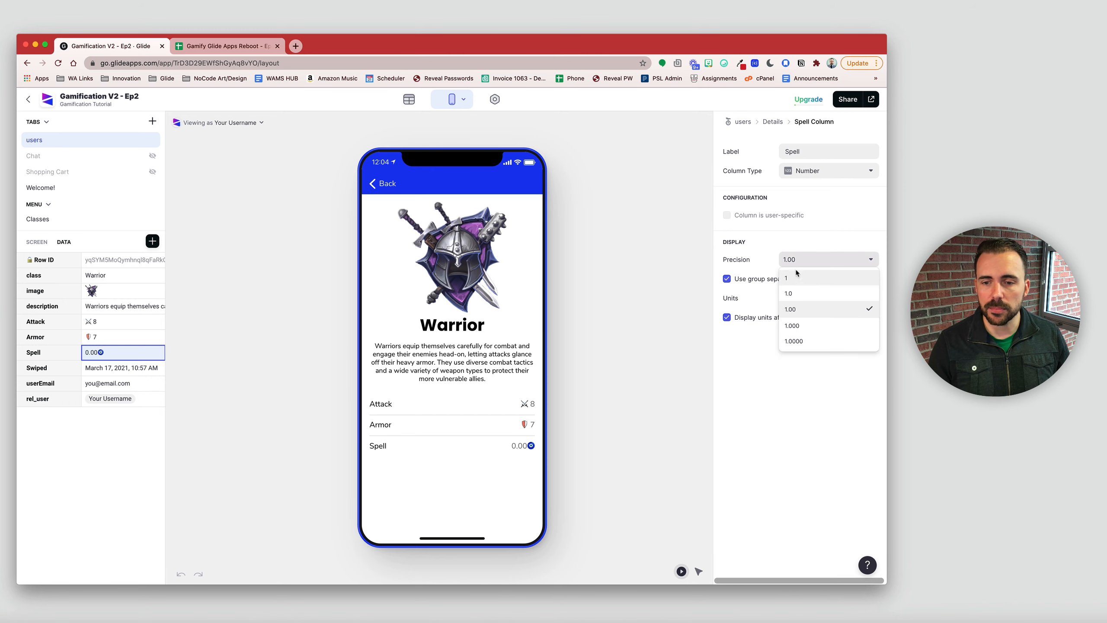
left_click(797, 278)
left_click(777, 319)
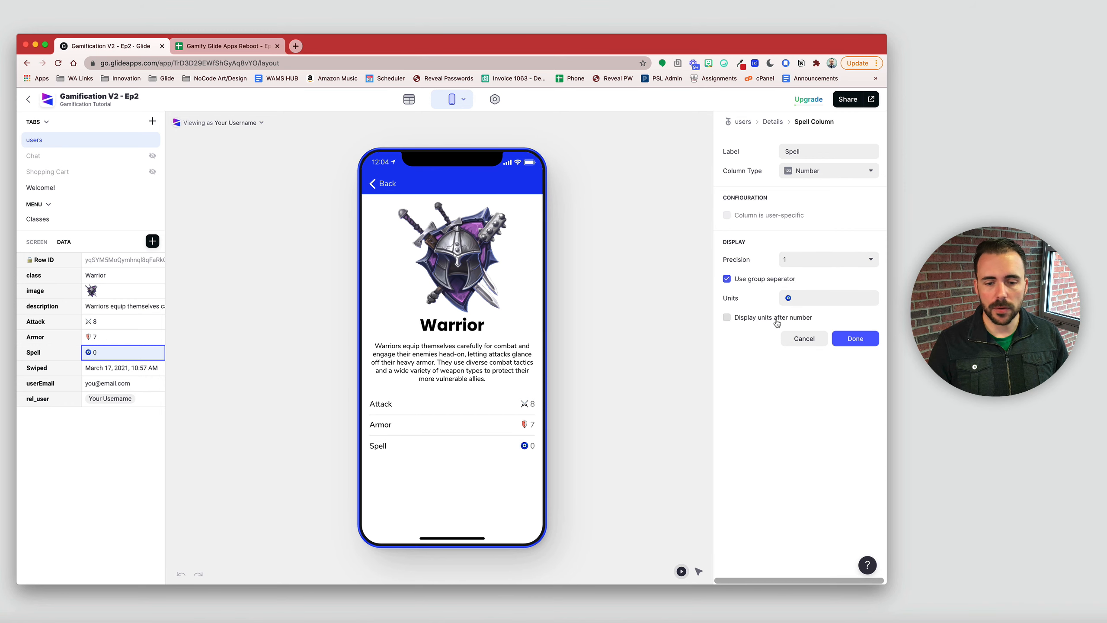
left_click(856, 339)
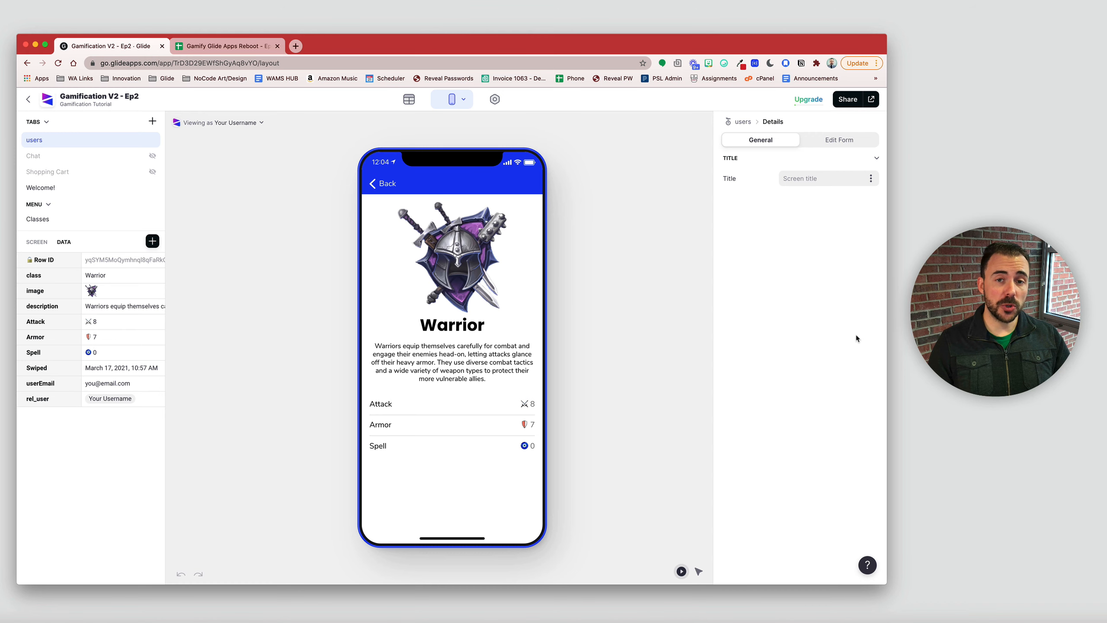
Step: Add a Lookup column named Base Attack to the users data table
left_click(409, 100)
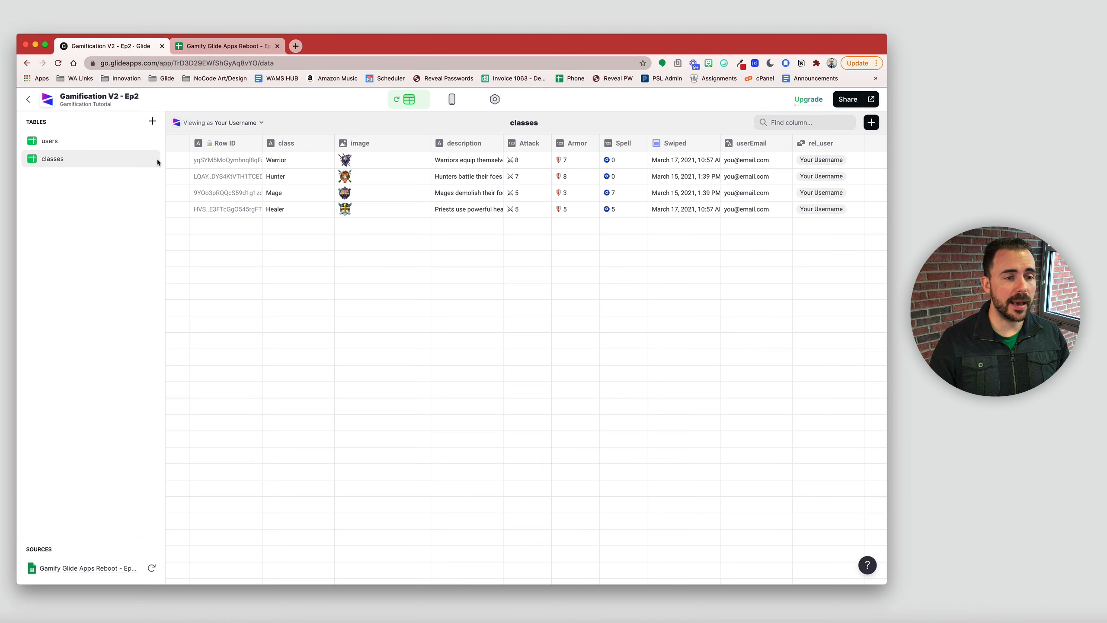
left_click(54, 143)
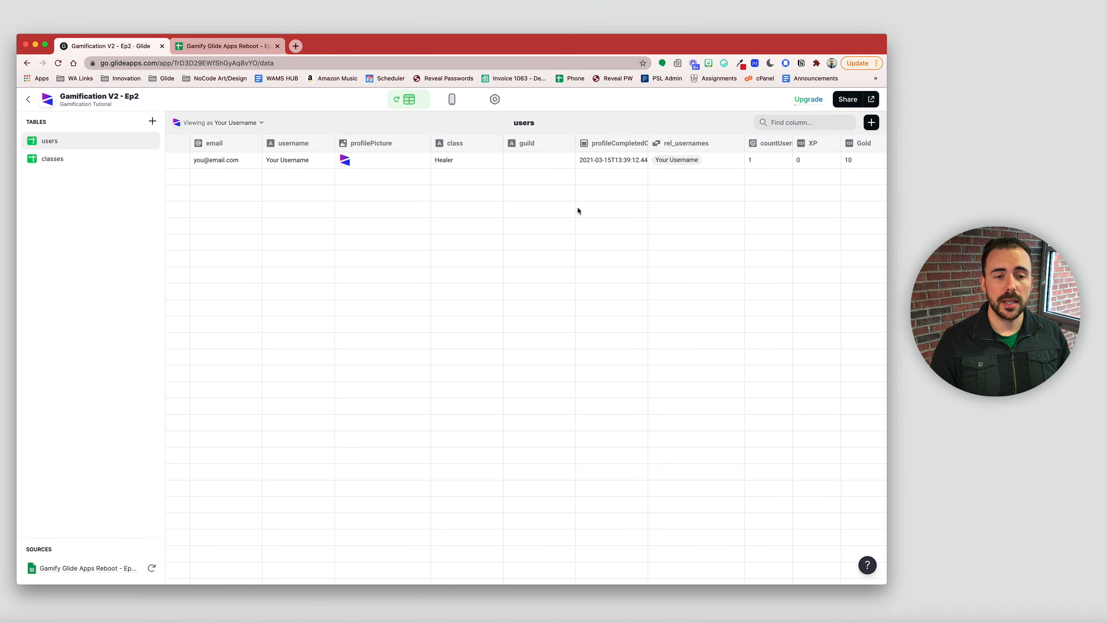
scroll(549, 196, "right", 5)
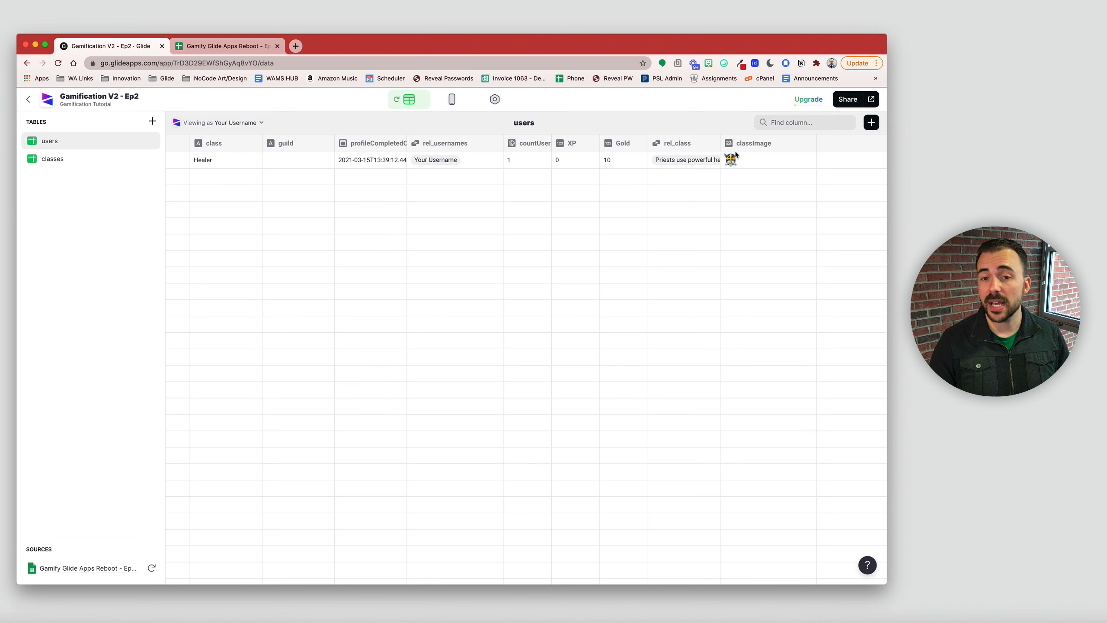
left_click(871, 122)
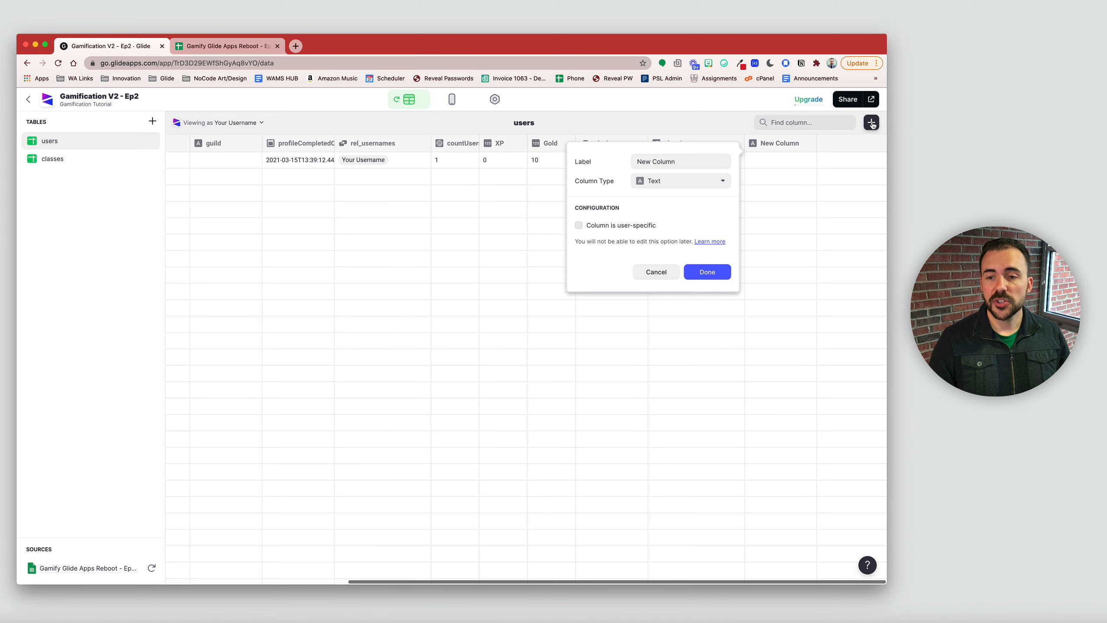
left_click(715, 184)
left_click(687, 268)
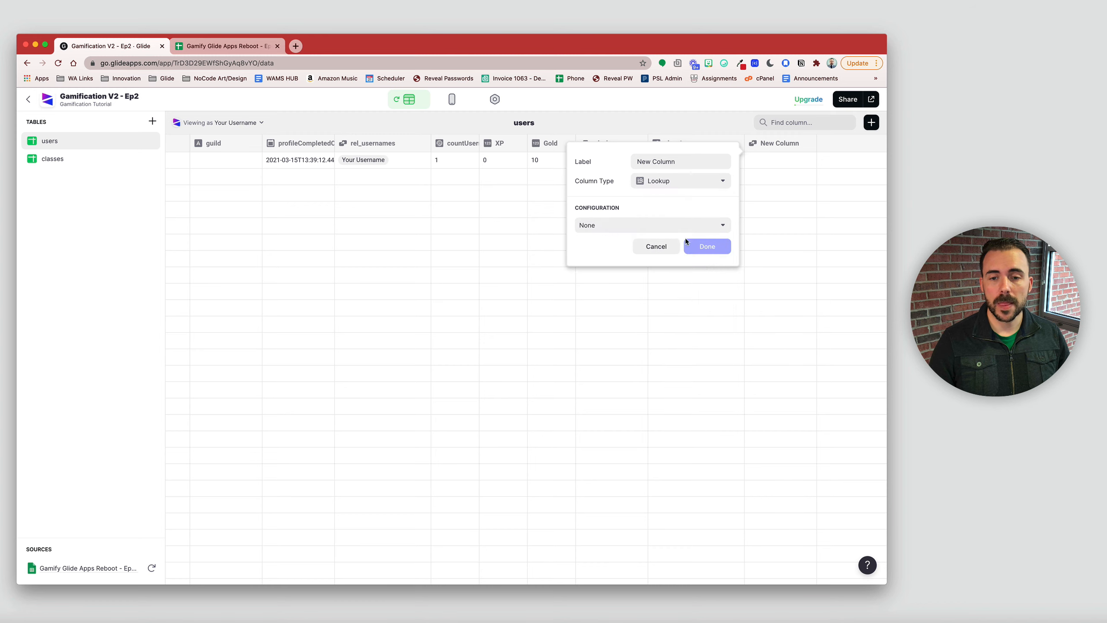
triple_click(686, 162)
type("Attac")
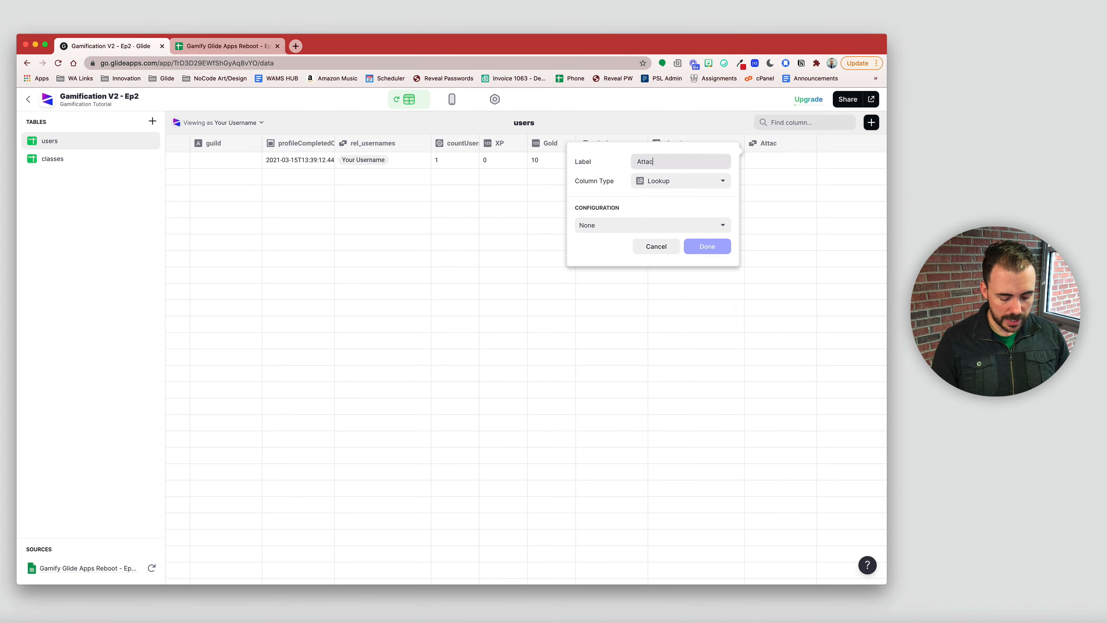
type("k")
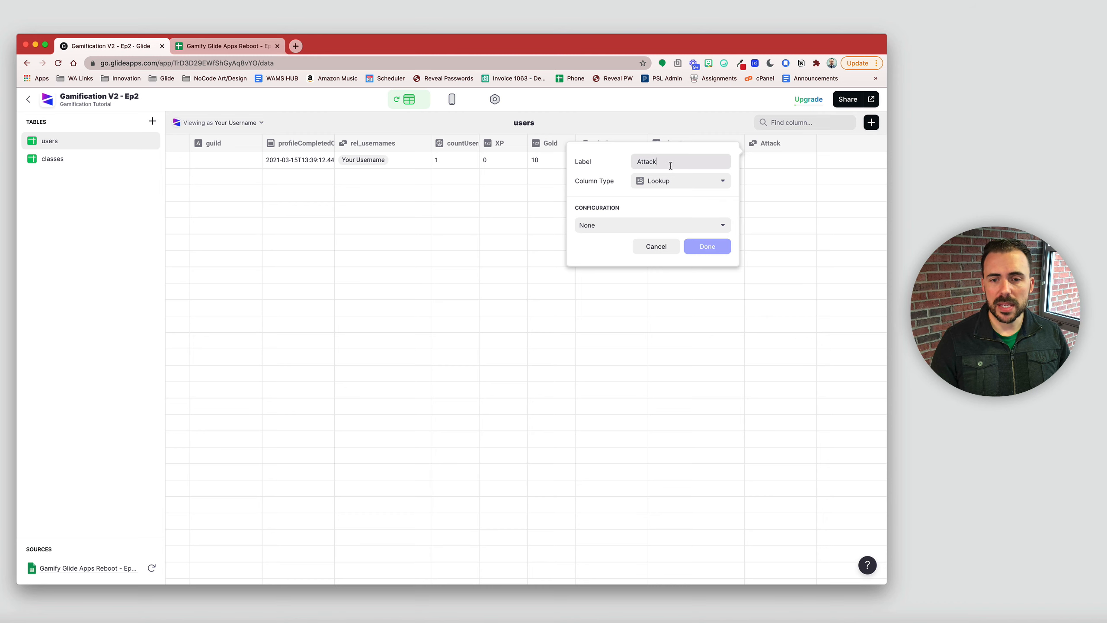
type("Base")
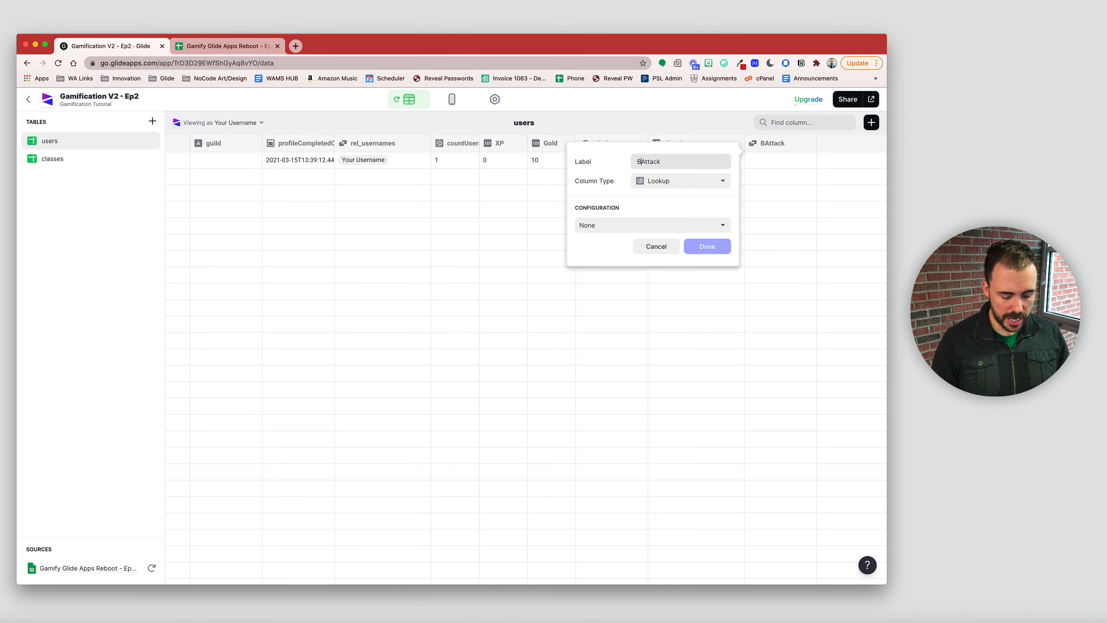
Step: Configure the Base Attack lookup to return the Attack value through the rel_class relation
left_click(664, 226)
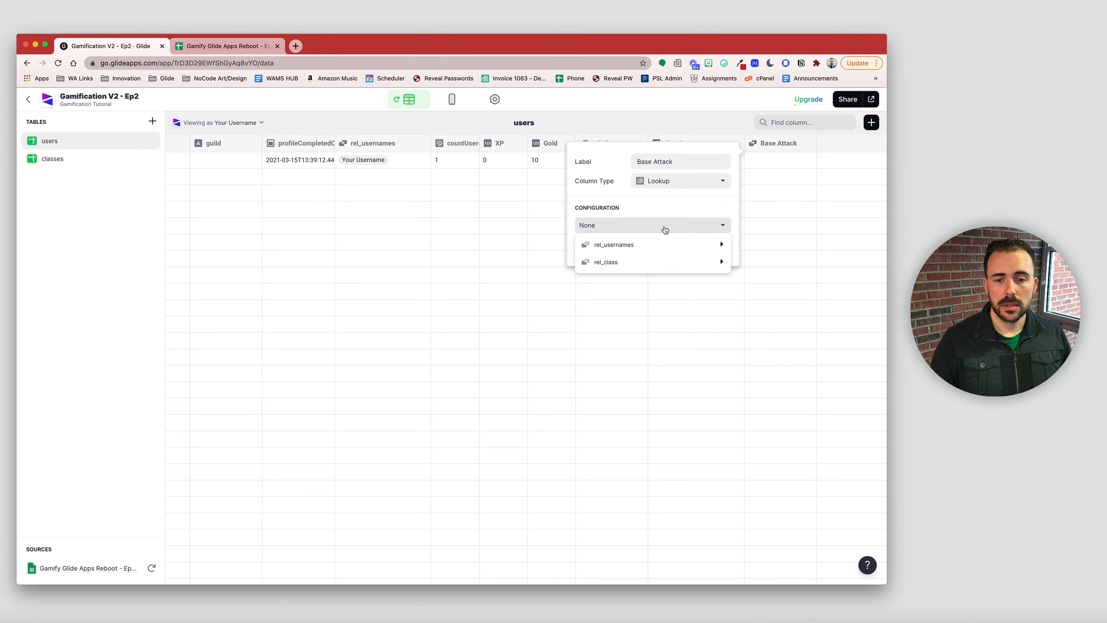
mouse_move(652, 264)
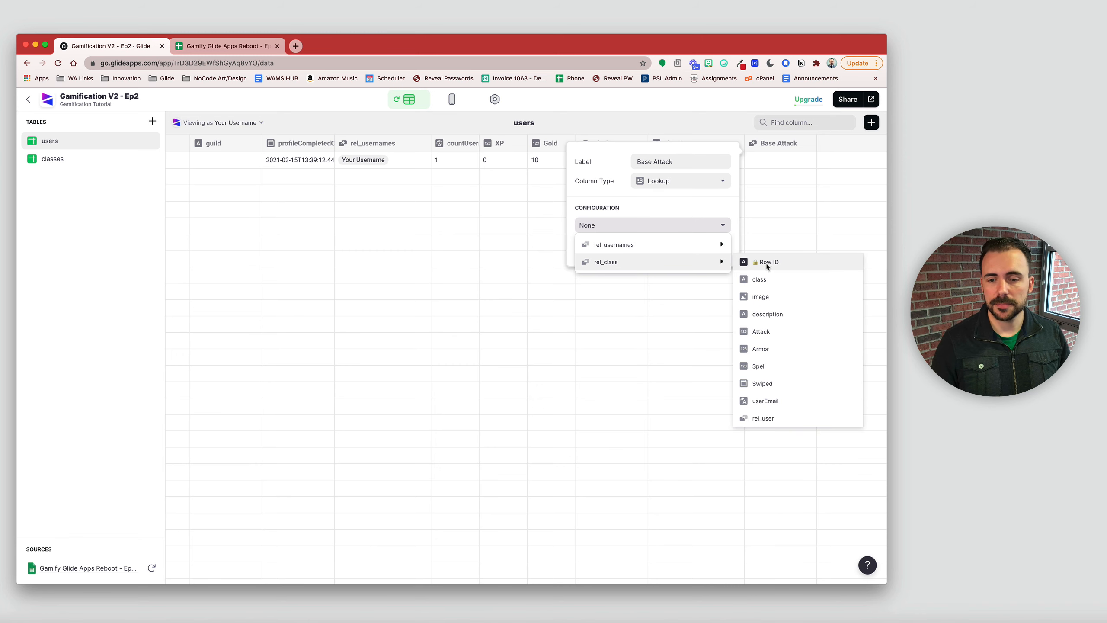
left_click(781, 332)
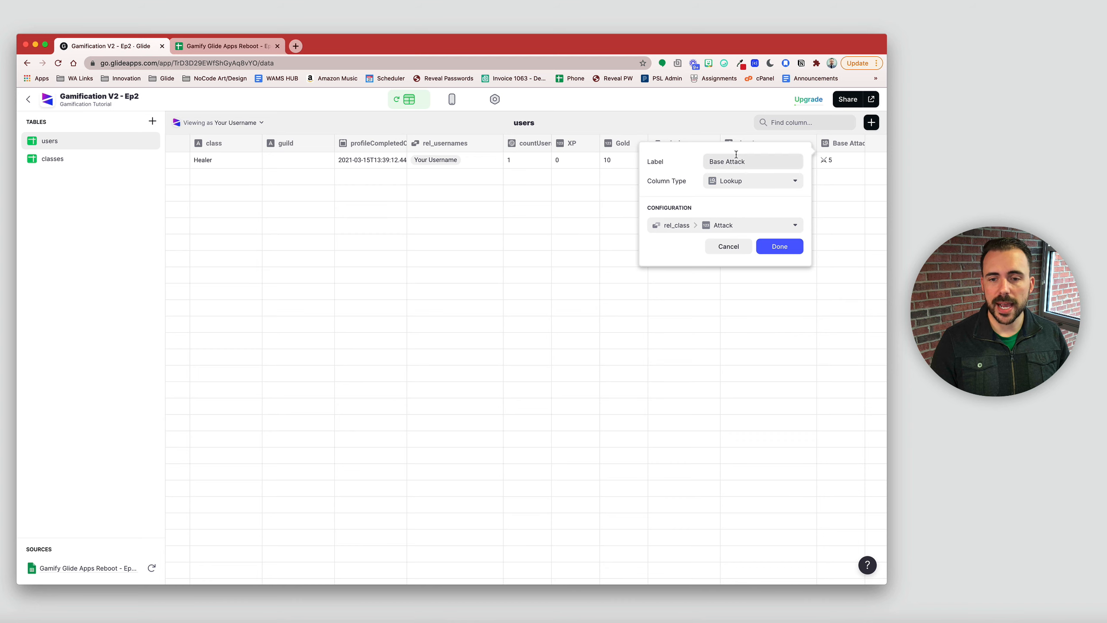
left_click(778, 247)
Step: Add a Lookup column named Base Armor to the users table, returning Armor through the rel_class relation
left_click(872, 122)
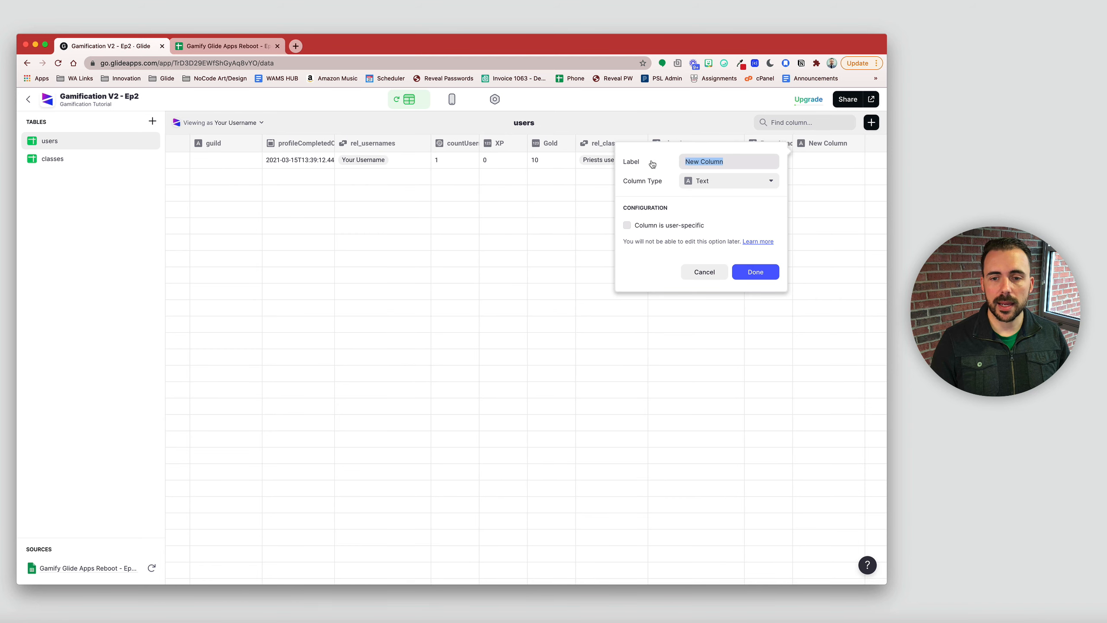
type("Base")
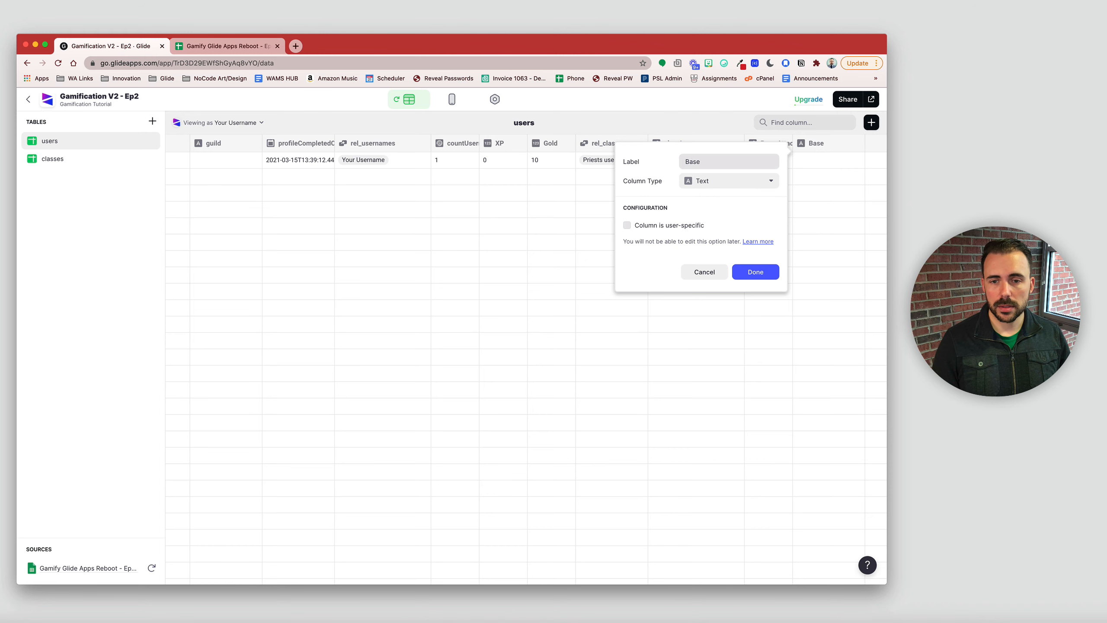
type("mor")
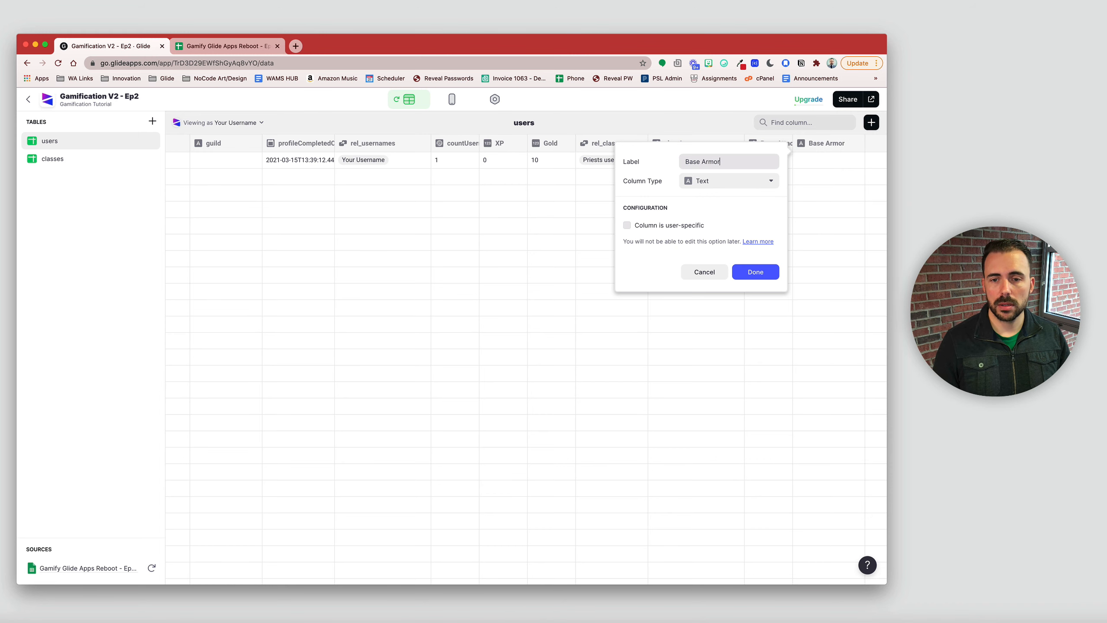
left_click(714, 180)
left_click(720, 269)
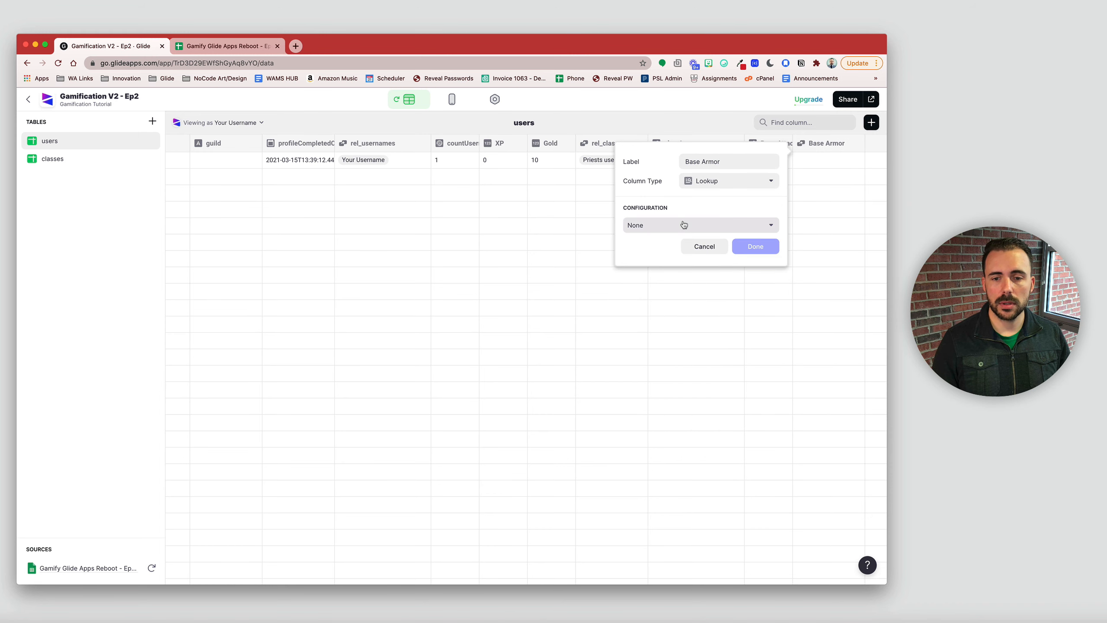
left_click(684, 225)
mouse_move(682, 262)
left_click(535, 349)
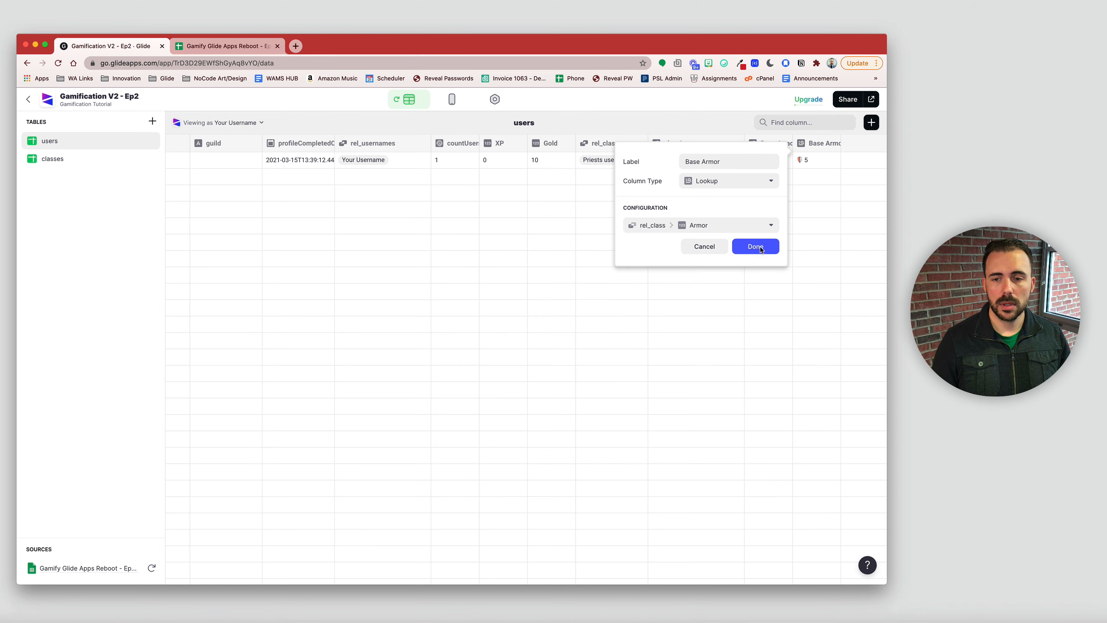
left_click(757, 246)
Step: Add a Lookup column named Base Spell to the users table, returning Spell through the rel_class relation
left_click(870, 122)
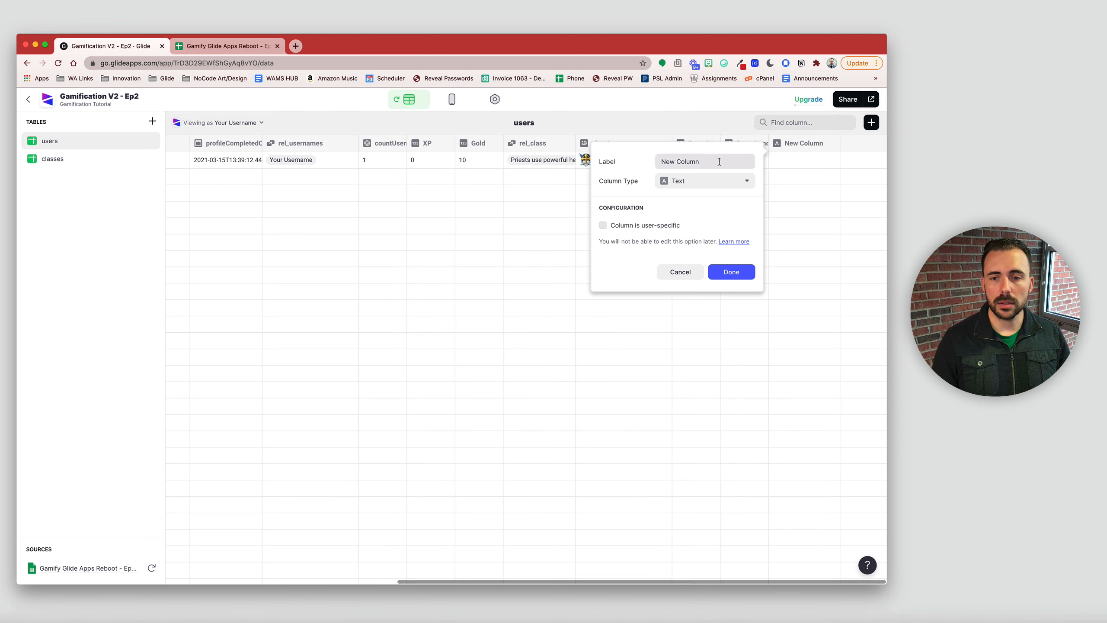
left_click_drag(719, 161, 635, 163)
type("Base Spell")
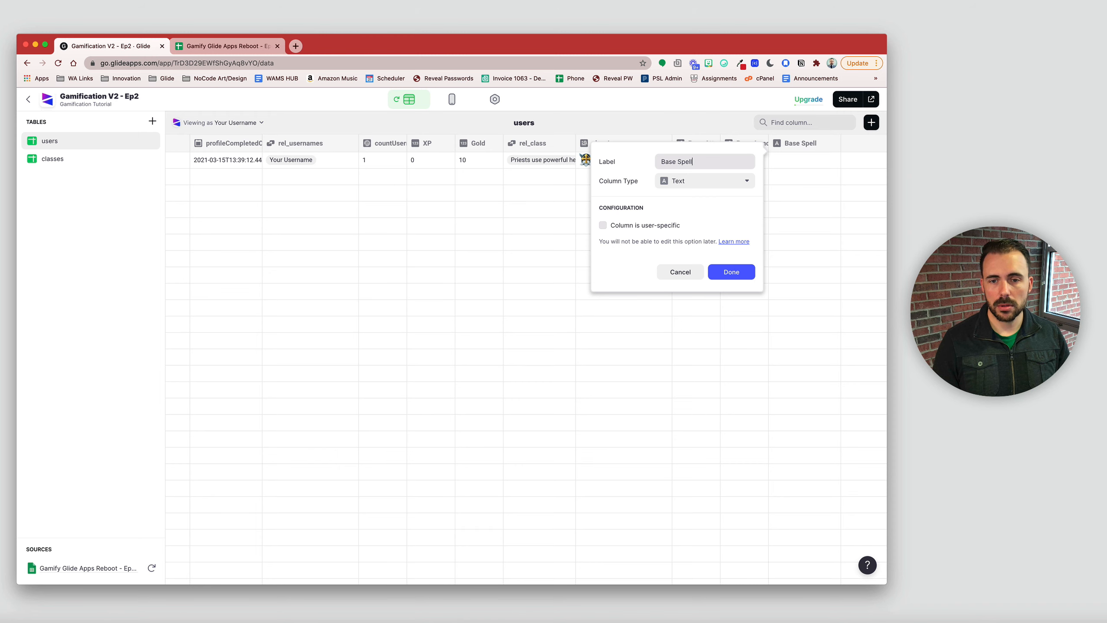
left_click(683, 181)
left_click(684, 270)
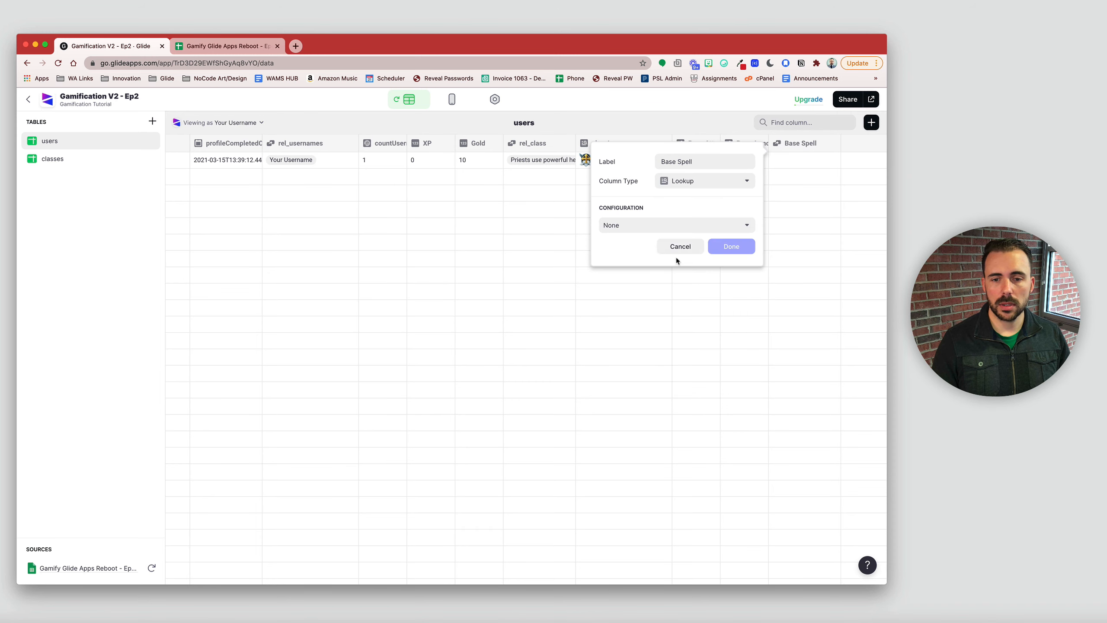
left_click(649, 227)
mouse_move(653, 266)
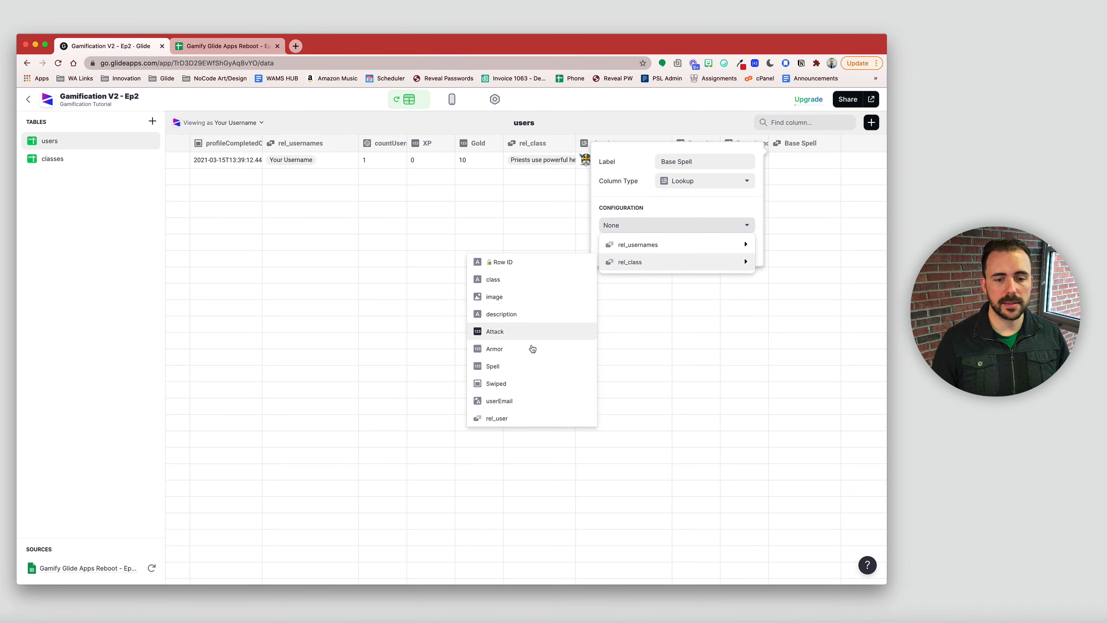
left_click(521, 366)
left_click(732, 247)
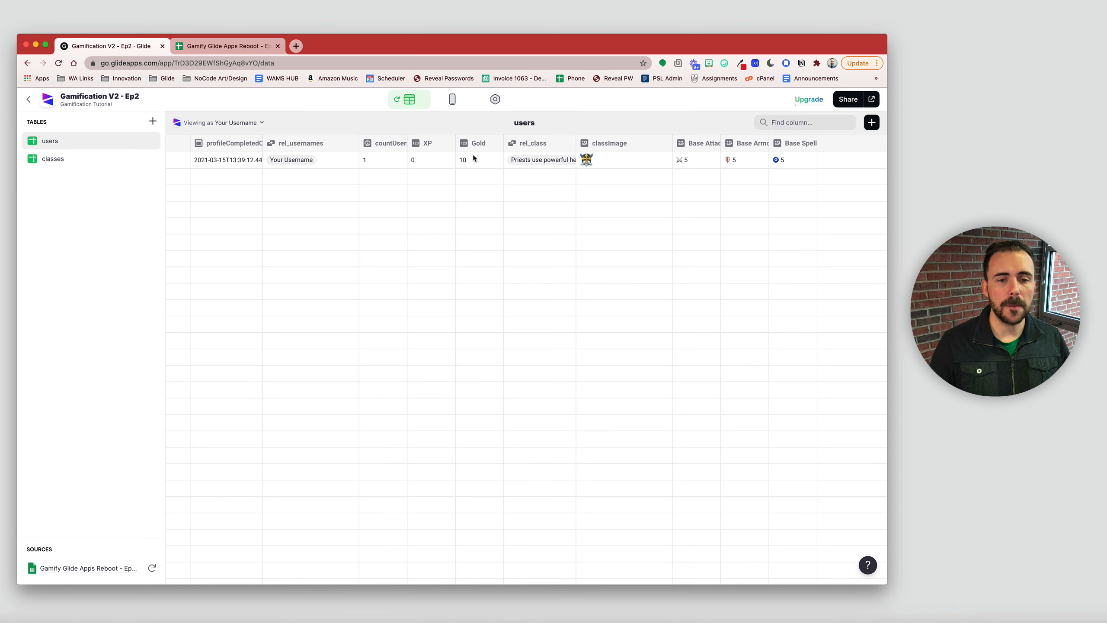
Step: Set the units of the users table's XP column to XP
right_click(442, 162)
left_click(442, 163)
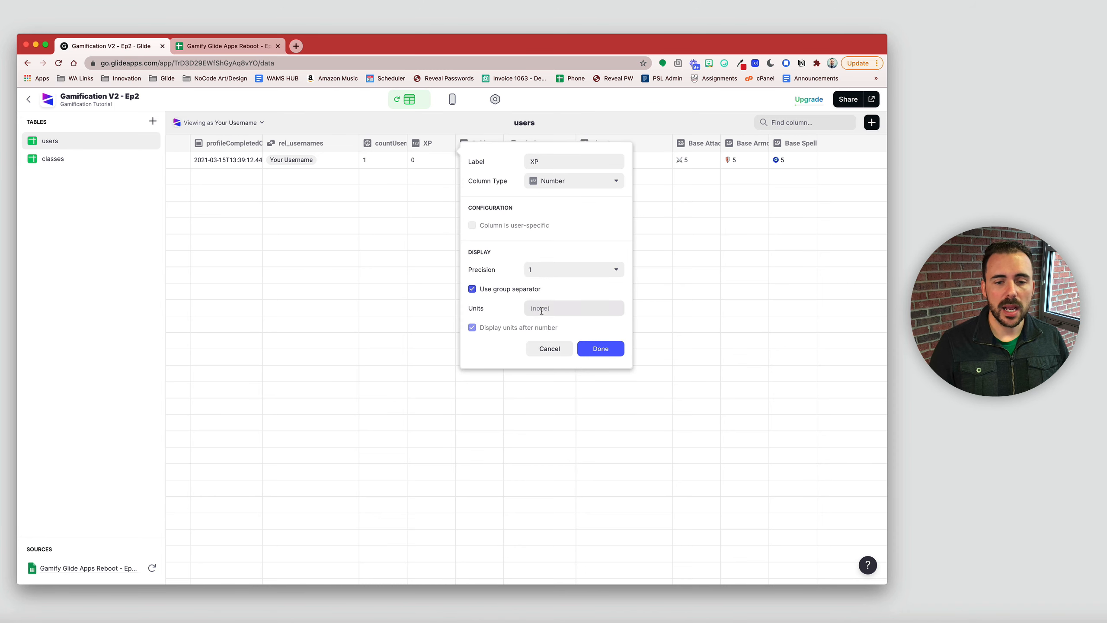
type("XP")
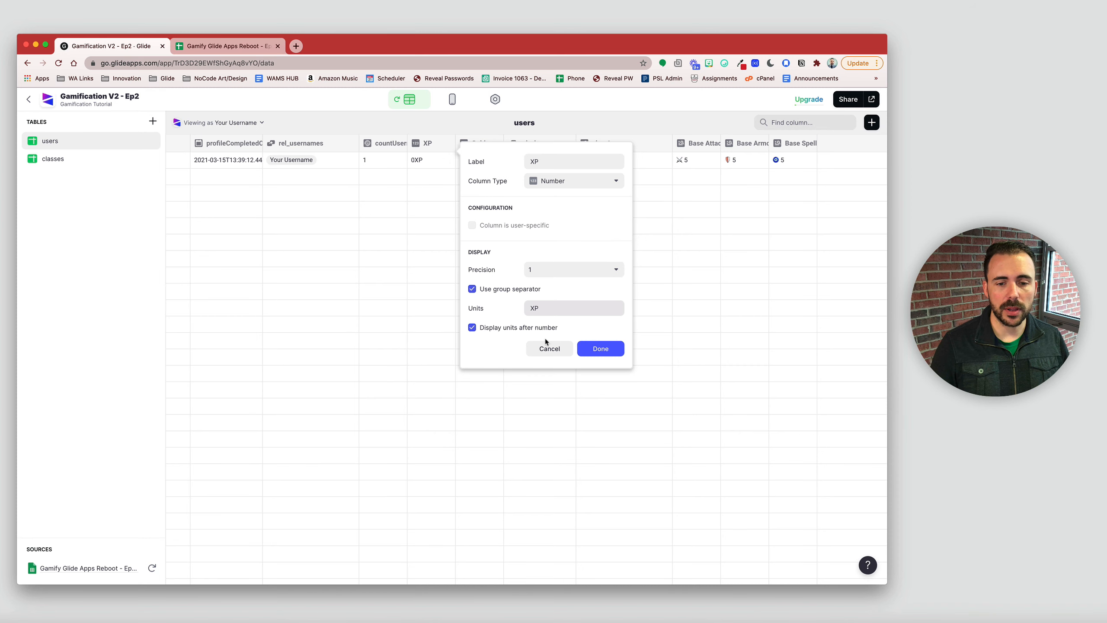
left_click(596, 349)
Step: Search the JoyPixels emoji picker for MONEY and copy the money bag emoji for the Gold column's settings
left_click(479, 143)
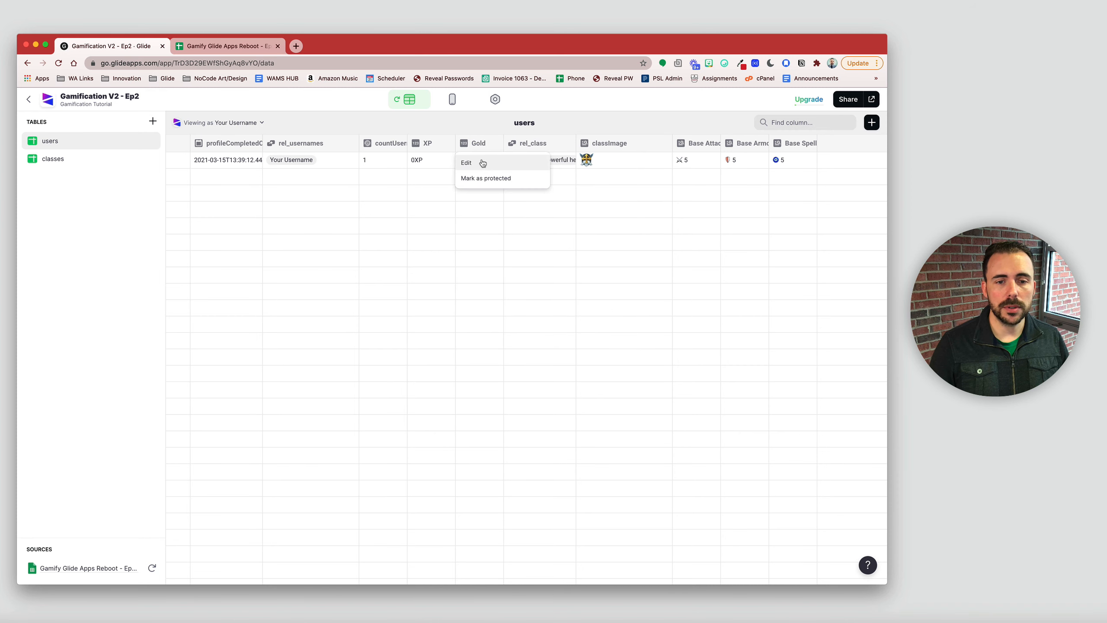
left_click(480, 160)
left_click(725, 63)
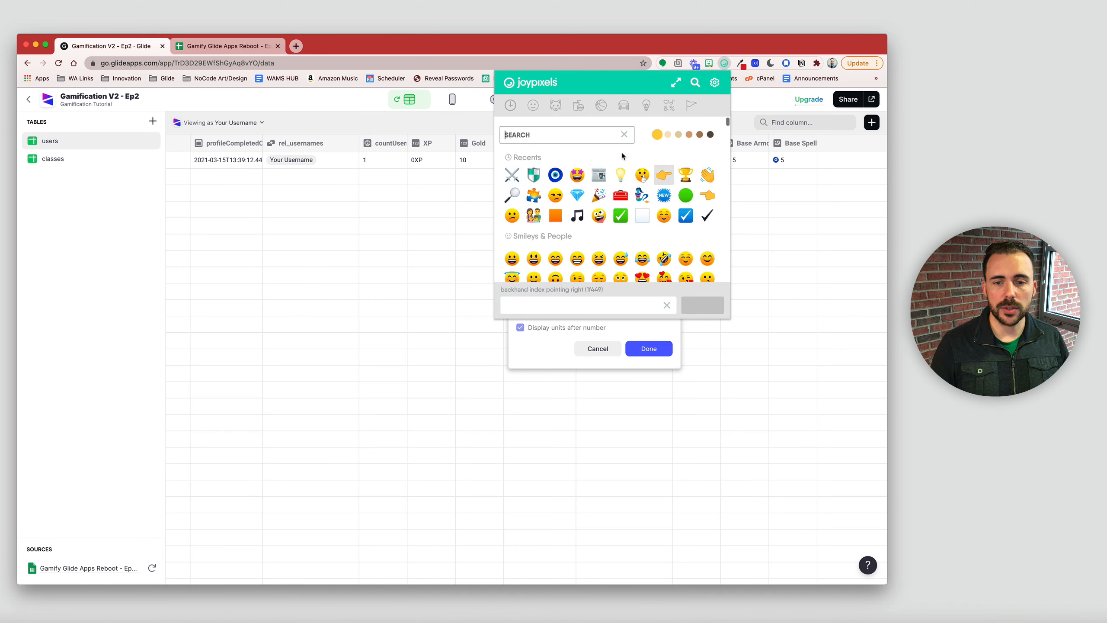
type("MONEY")
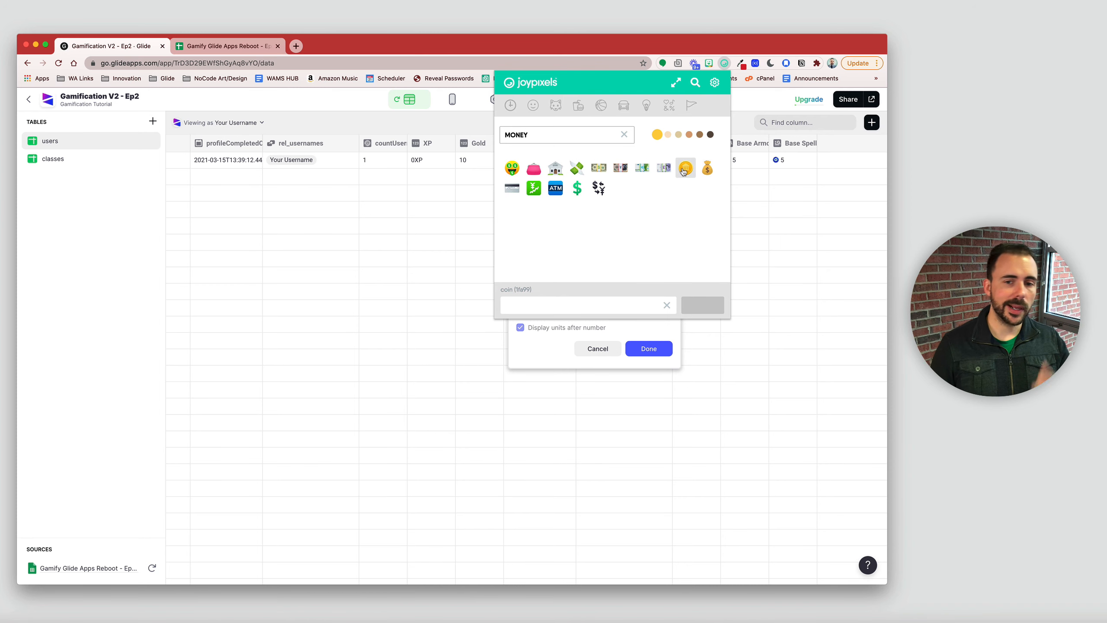
left_click(707, 168)
left_click(532, 376)
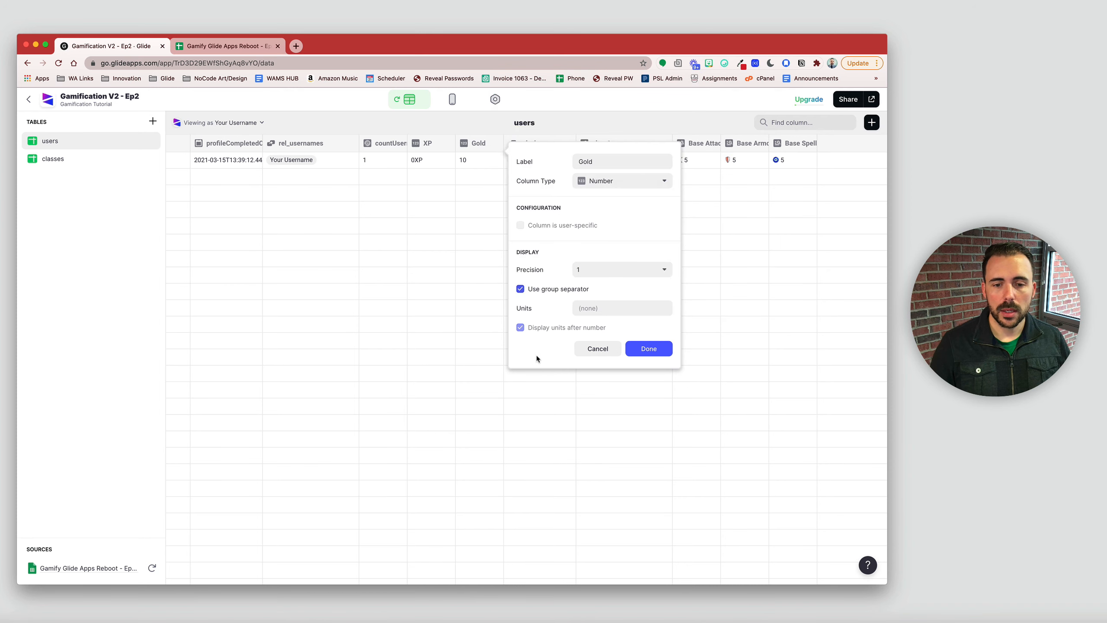
Step: Set the Gold column's units to the money bag emoji, displayed before the number
left_click(589, 308)
type("💰")
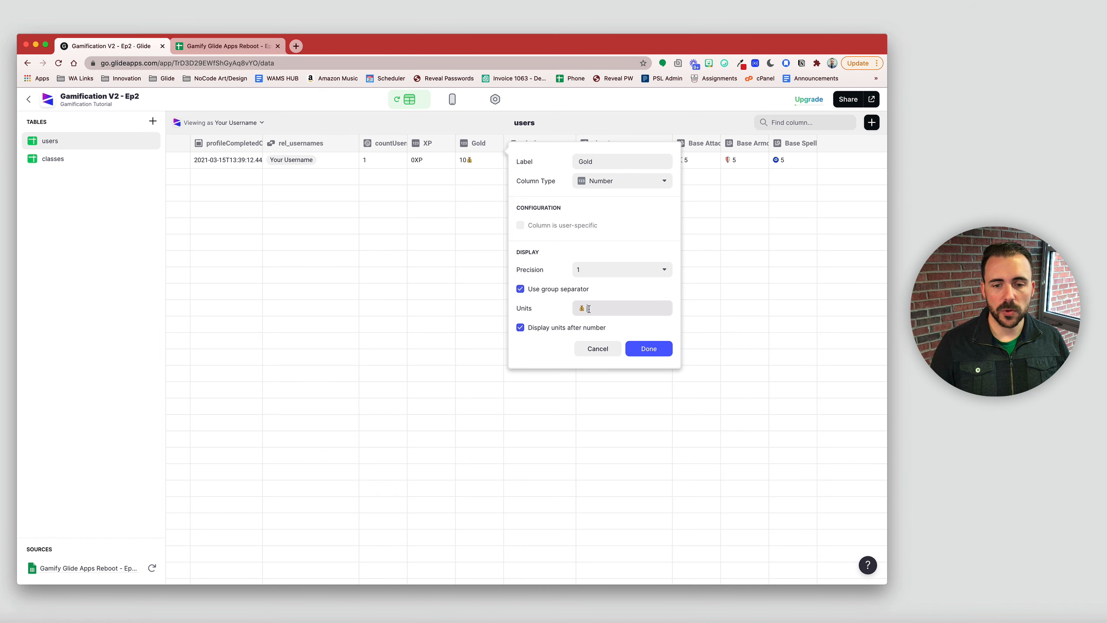
left_click(562, 331)
left_click(610, 310)
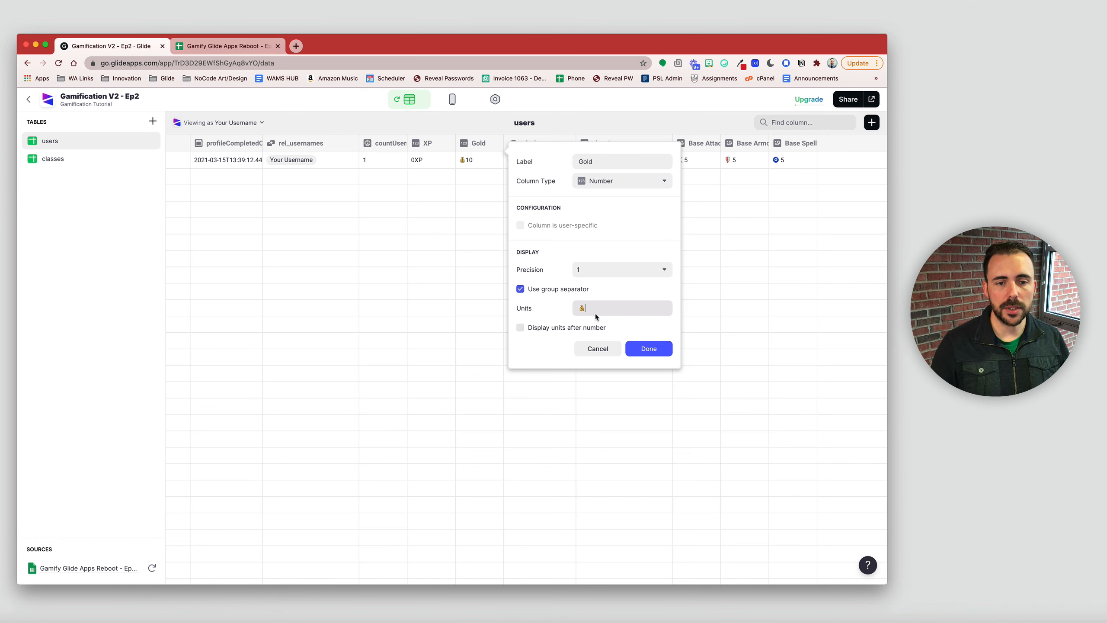
left_click(649, 349)
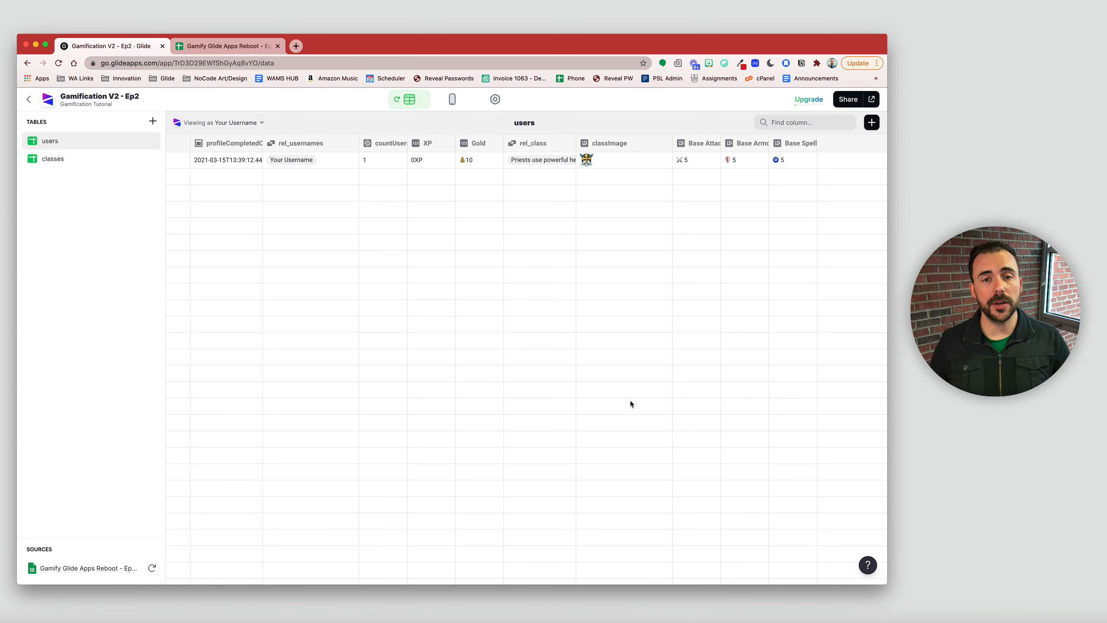
Step: Switch to the Gamify Glide Apps Reboot spreadsheet in Google Sheets and add a new sheet named ranks
left_click(224, 46)
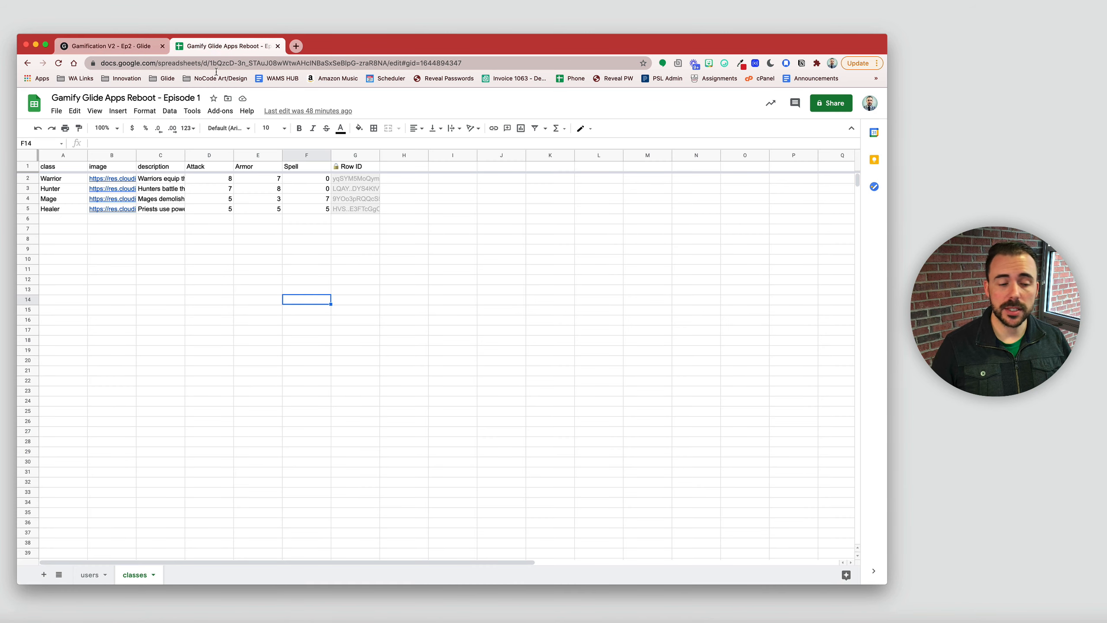
left_click(44, 574)
double_click(183, 574)
type("ranks")
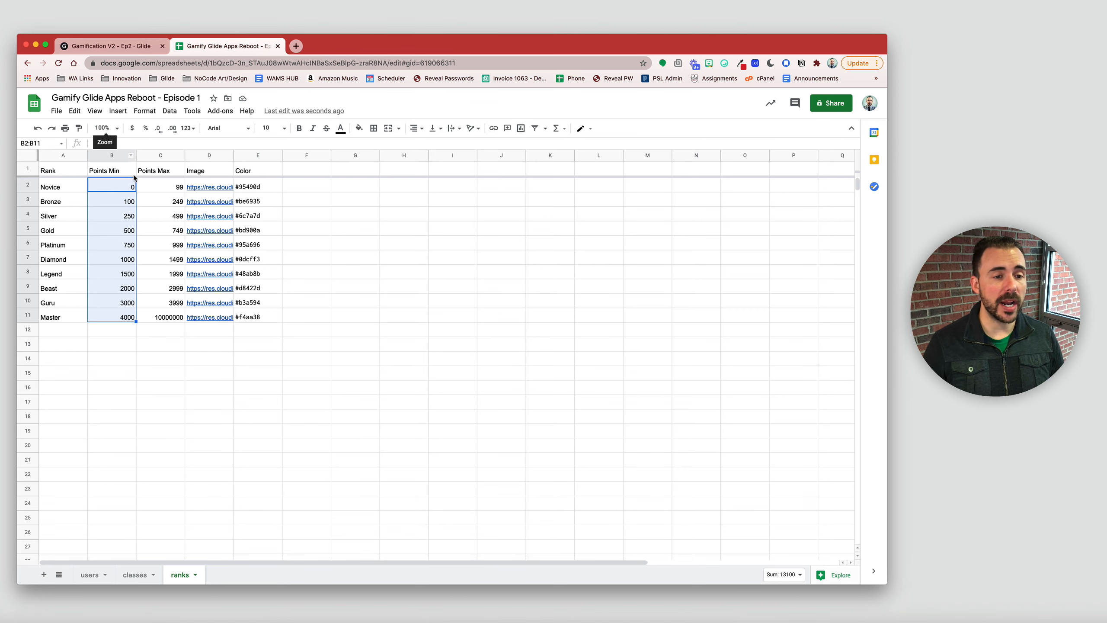
Step: Review the Points Max, Image and Color columns of the ranks sheet
left_click(161, 155)
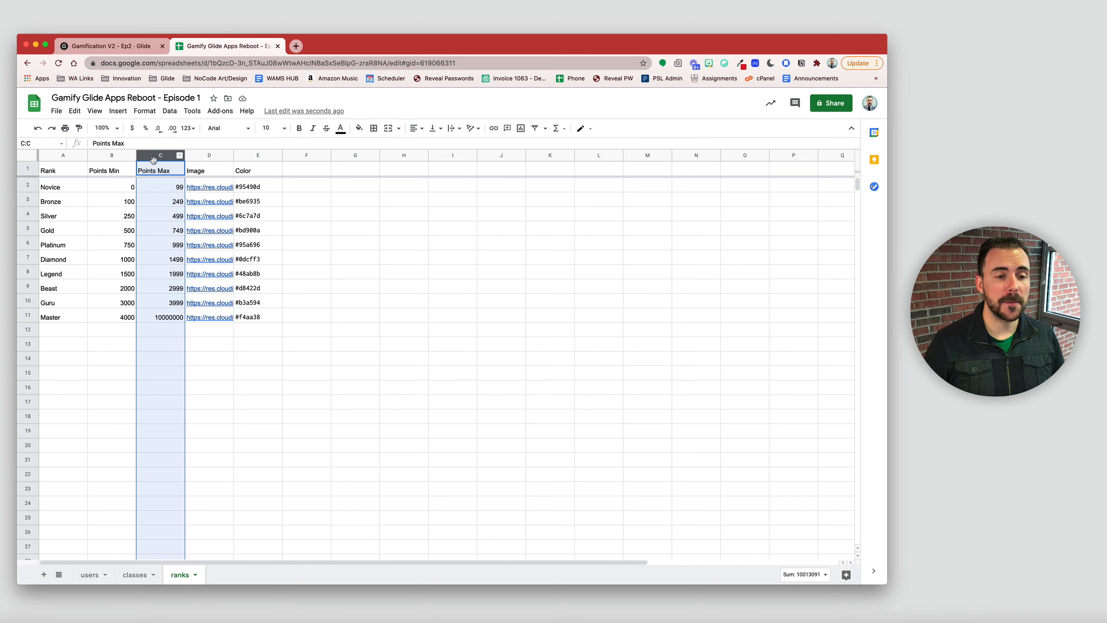
left_click(209, 156)
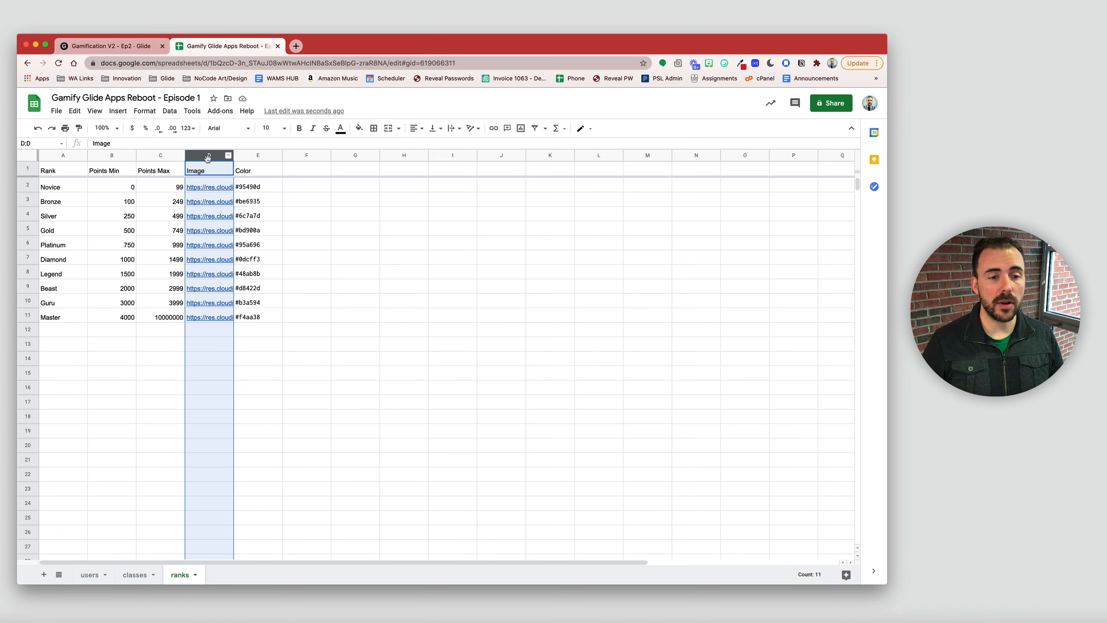
left_click(256, 156)
left_click(256, 191)
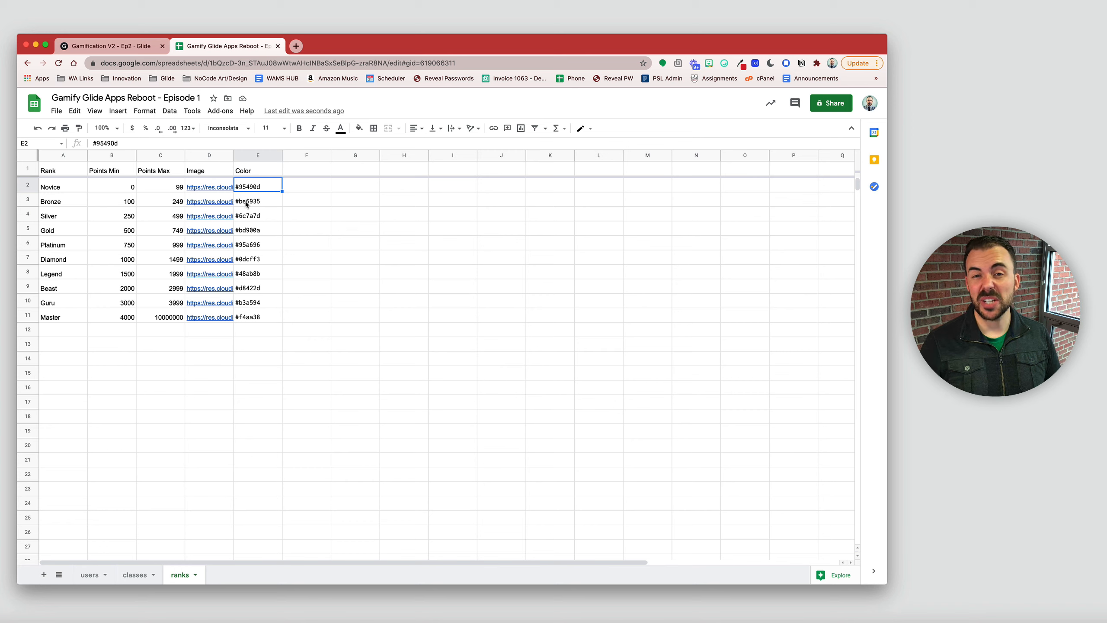
Step: Open the Novice rank's shield image and sample the colour of its wooden centre with the Eye Dropper extension
left_click(205, 188)
left_click(248, 204)
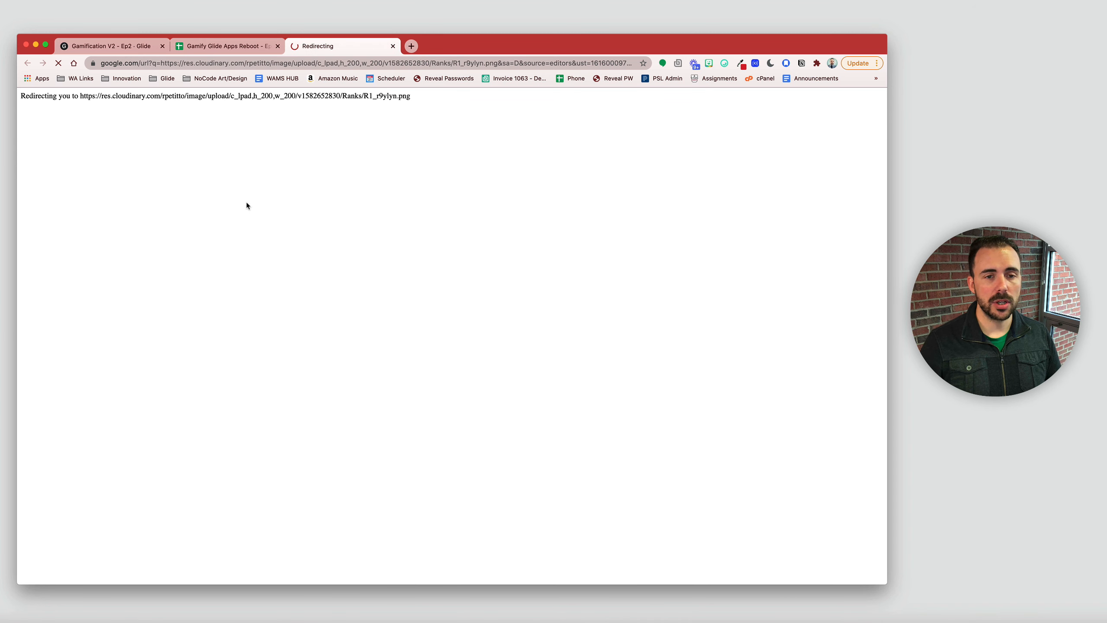
left_click(741, 63)
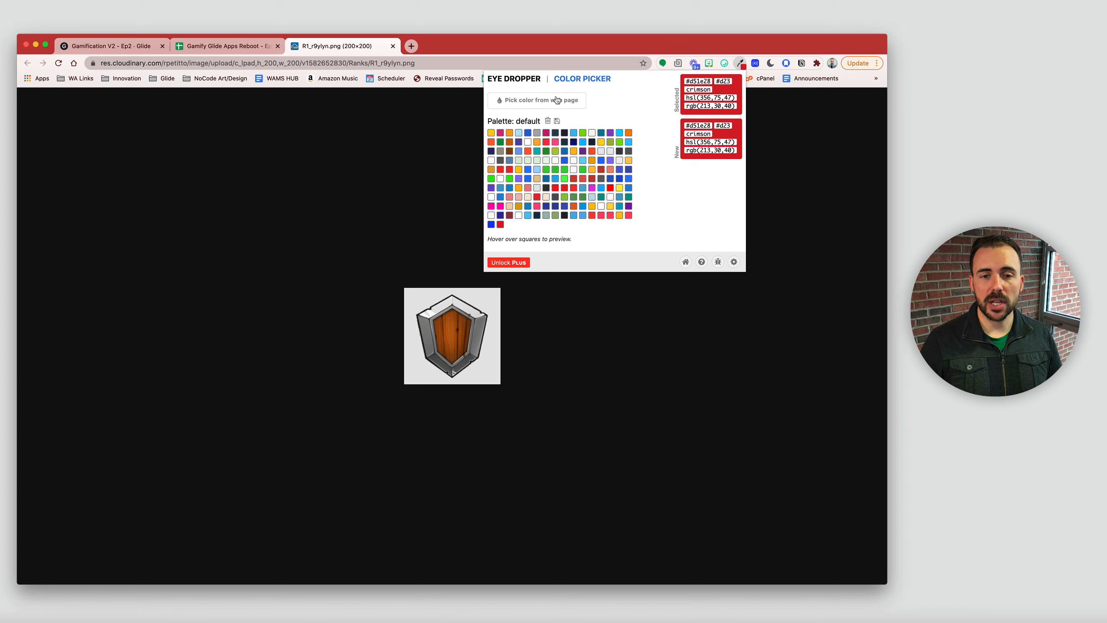
left_click(571, 99)
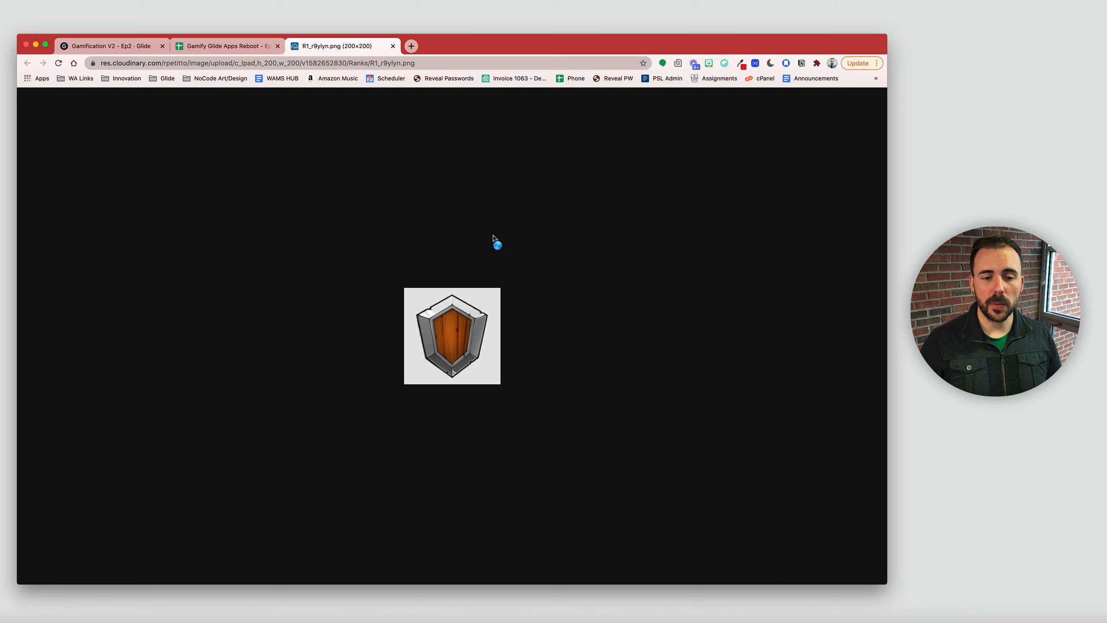
left_click(451, 334)
Step: Paste the sampled colour code #ba5e14 into cell F2 of the ranks sheet and remove it, keeping the Color column's codes
left_click(209, 45)
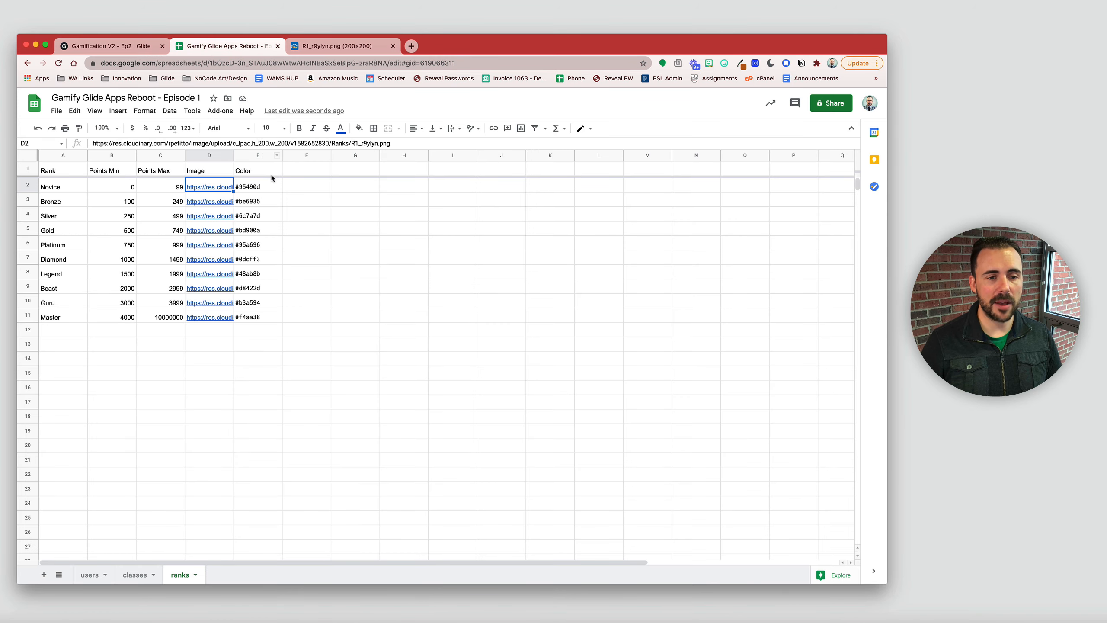
left_click(292, 187)
type("=E2")
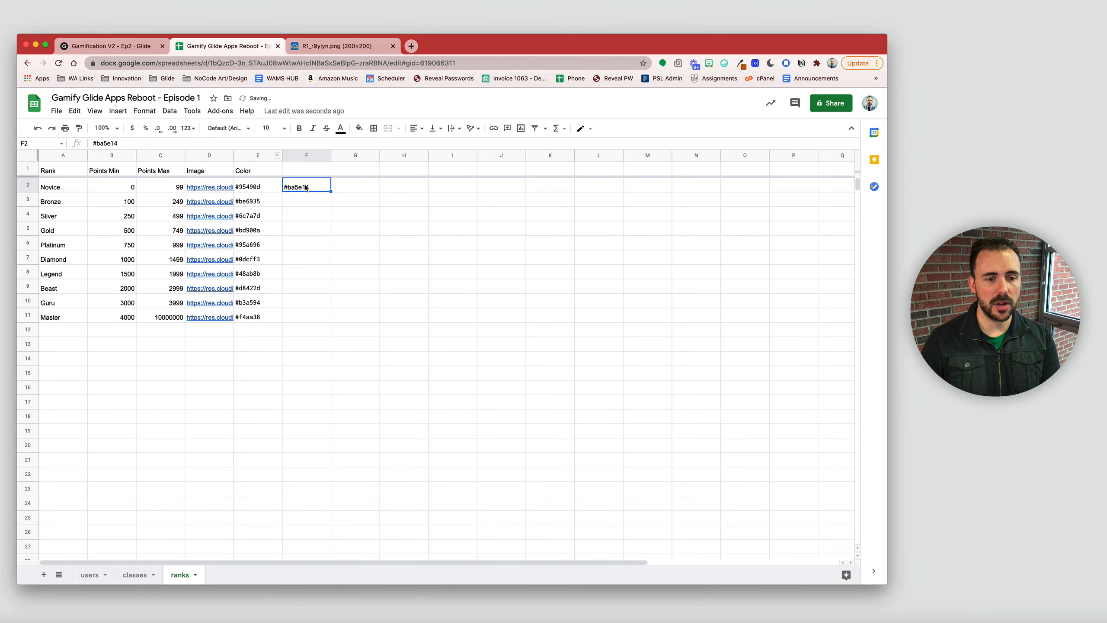
left_click(302, 204)
left_click_drag(258, 188, 260, 315)
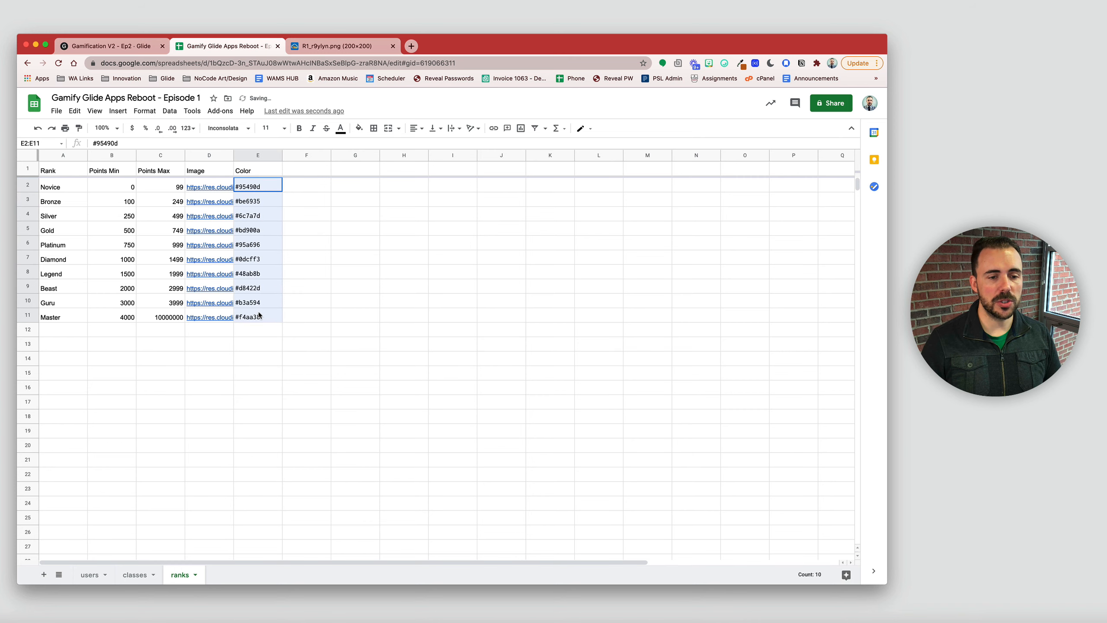
mouse_move(204, 321)
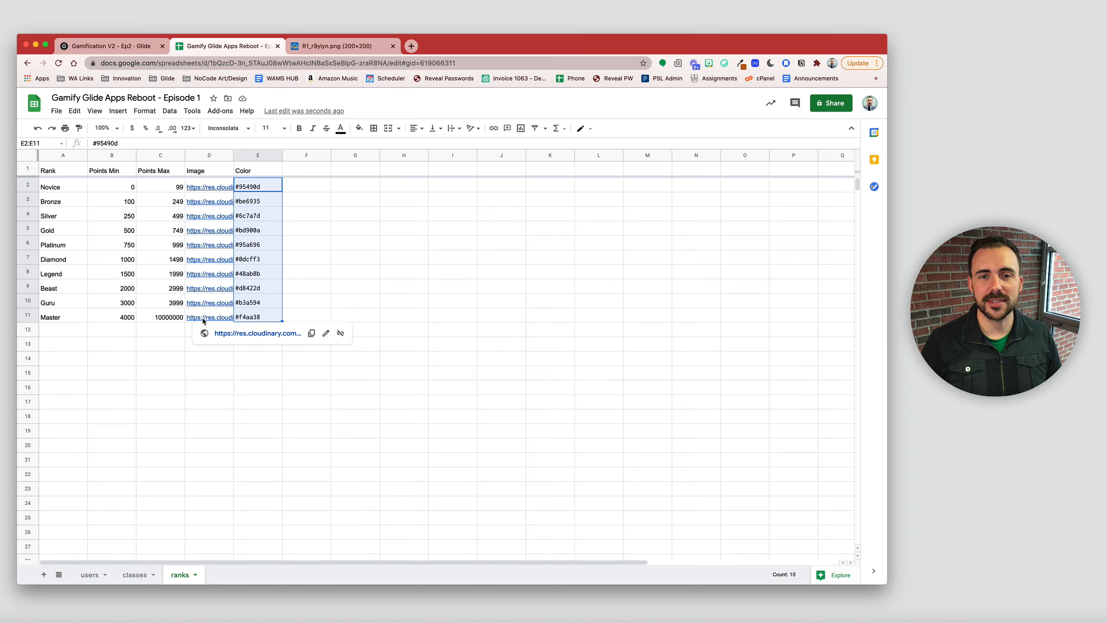
Step: Switch to Glide and set the ranks table's Points Min column to XP units with a precision of 1
left_click(109, 46)
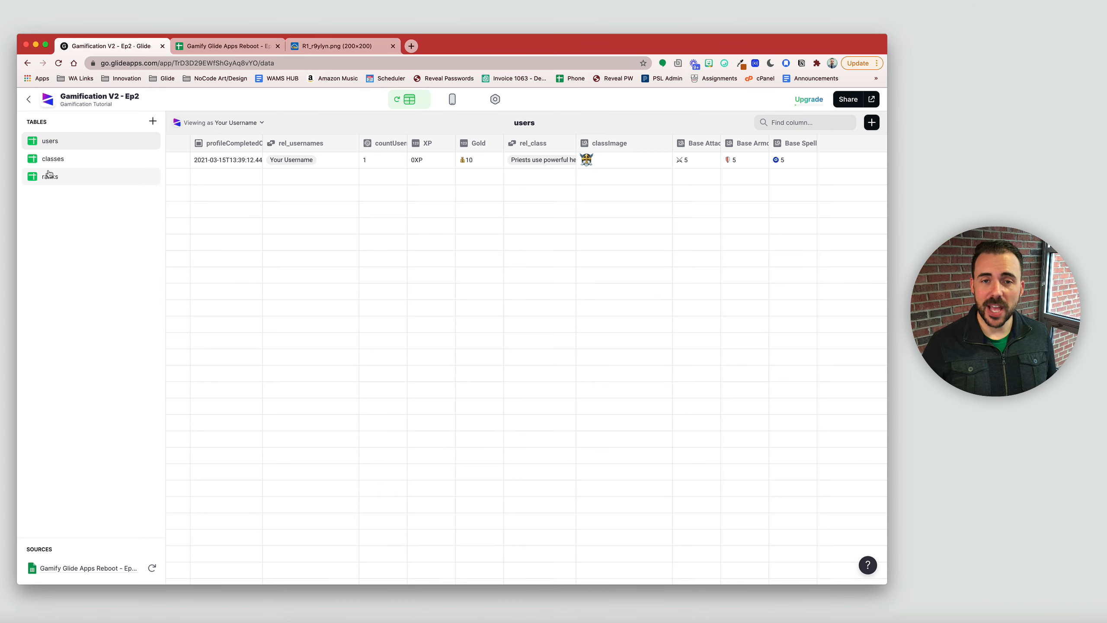
left_click(49, 175)
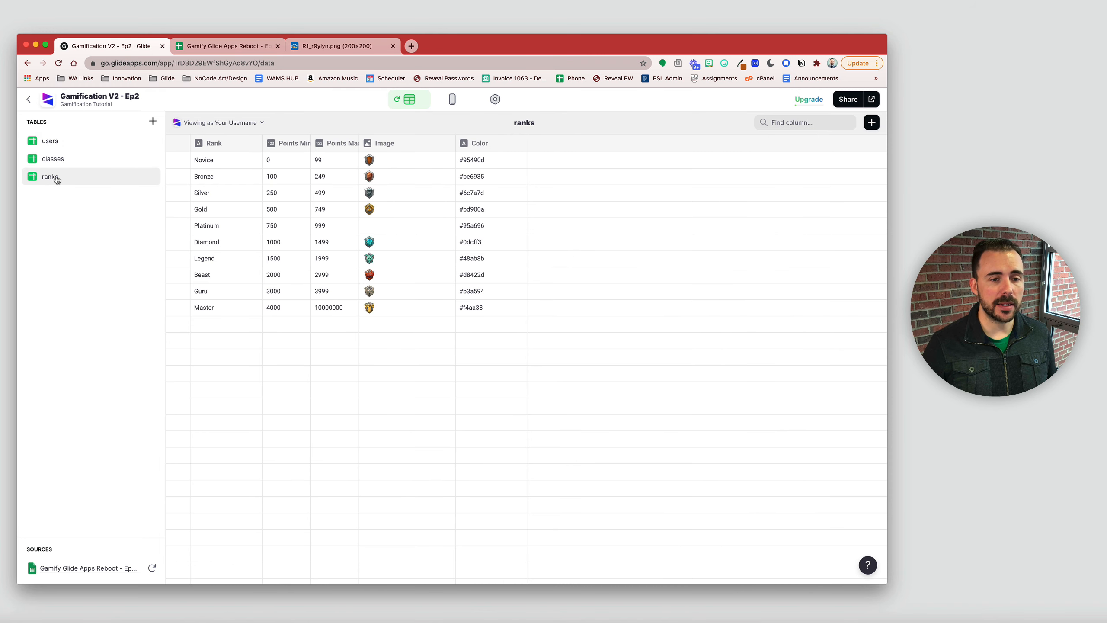
left_click(303, 142)
left_click(296, 160)
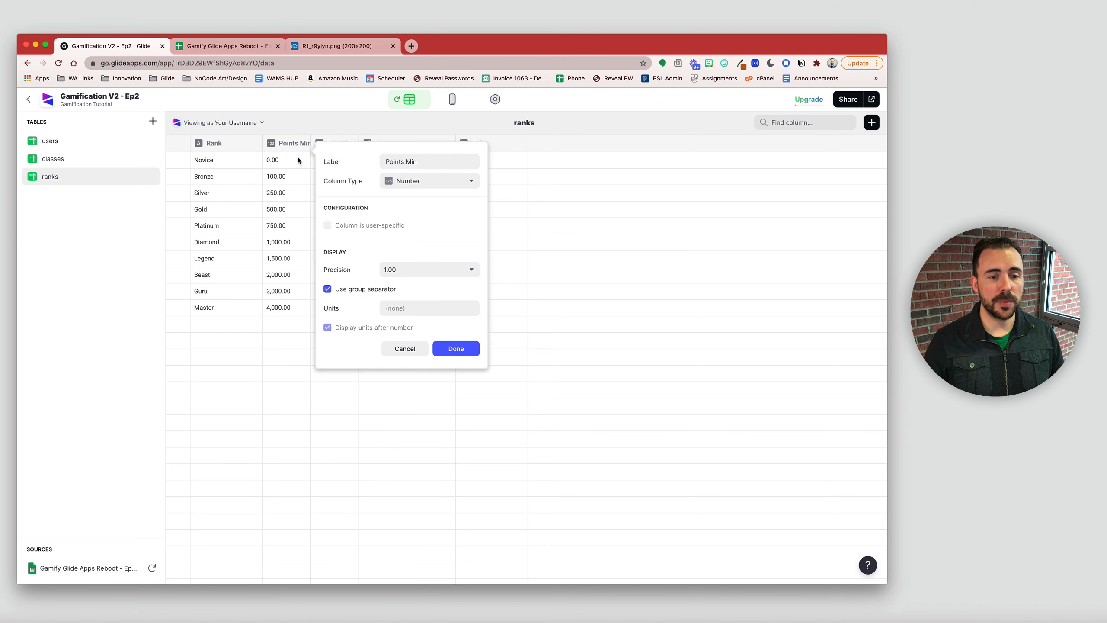
left_click(421, 308)
type("XP")
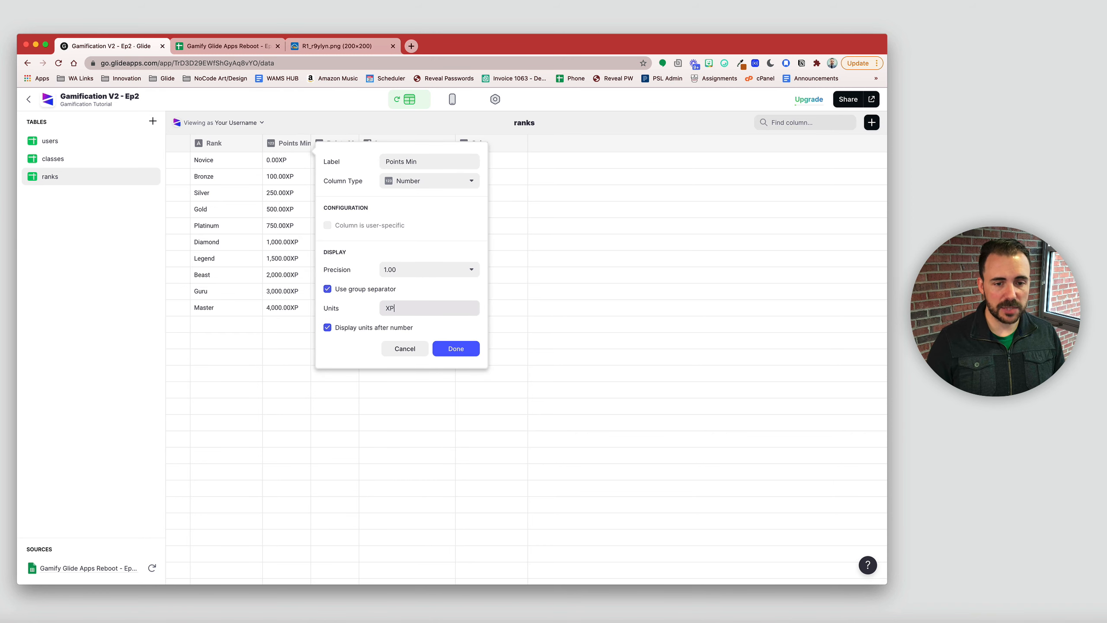
left_click(407, 269)
left_click(404, 294)
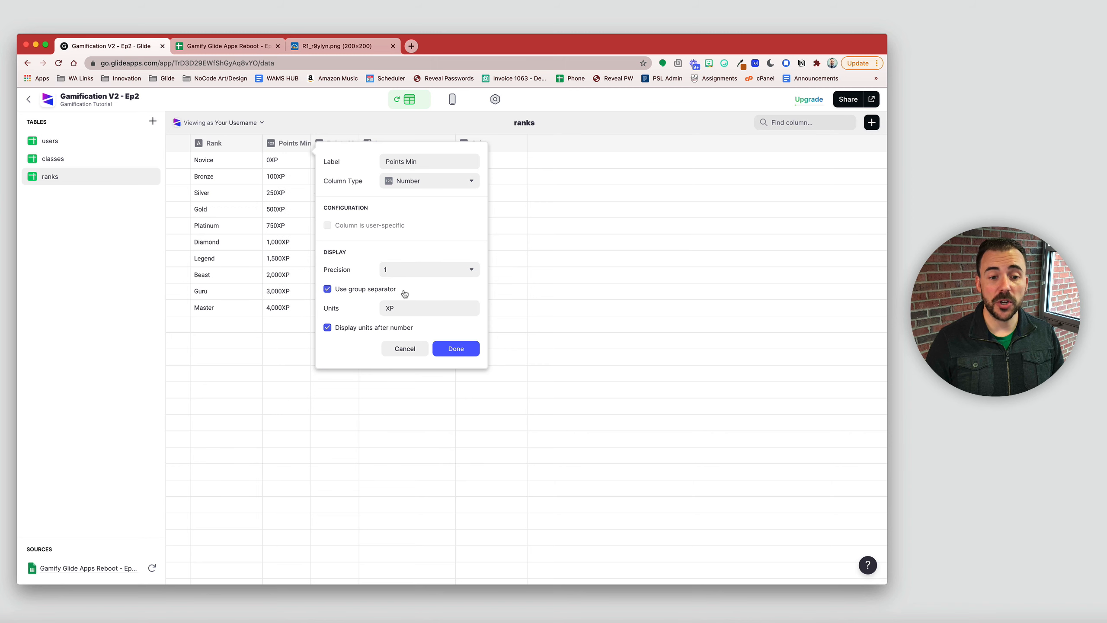
left_click(449, 348)
Step: Set the Points Max column to XP units with a precision of 1, and narrow the Image column
left_click(352, 144)
left_click(351, 162)
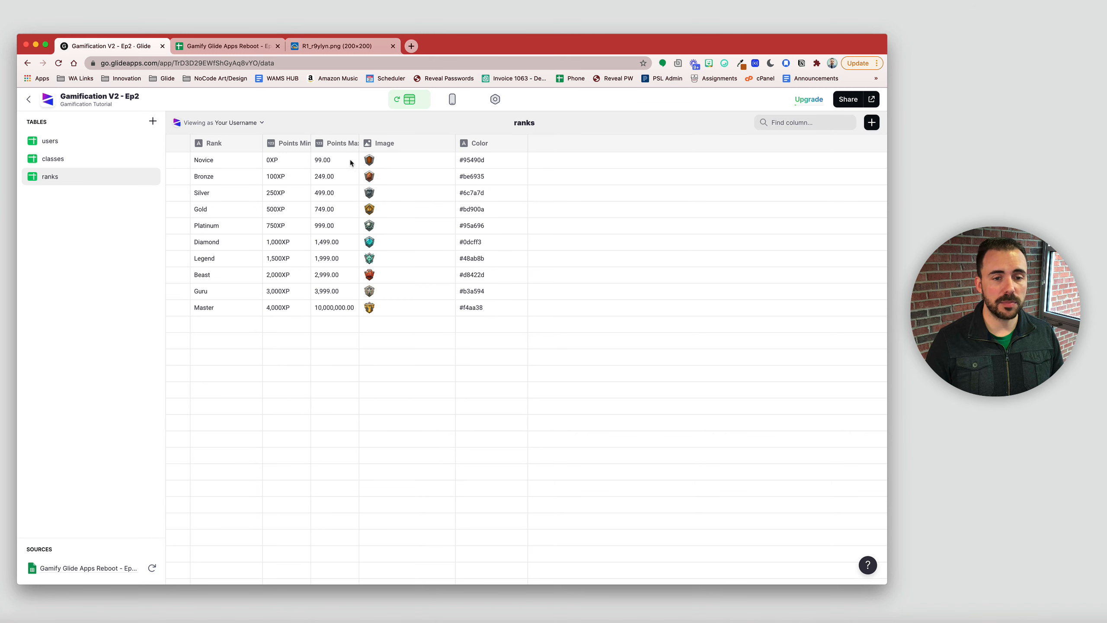
left_click(458, 307)
type("XP")
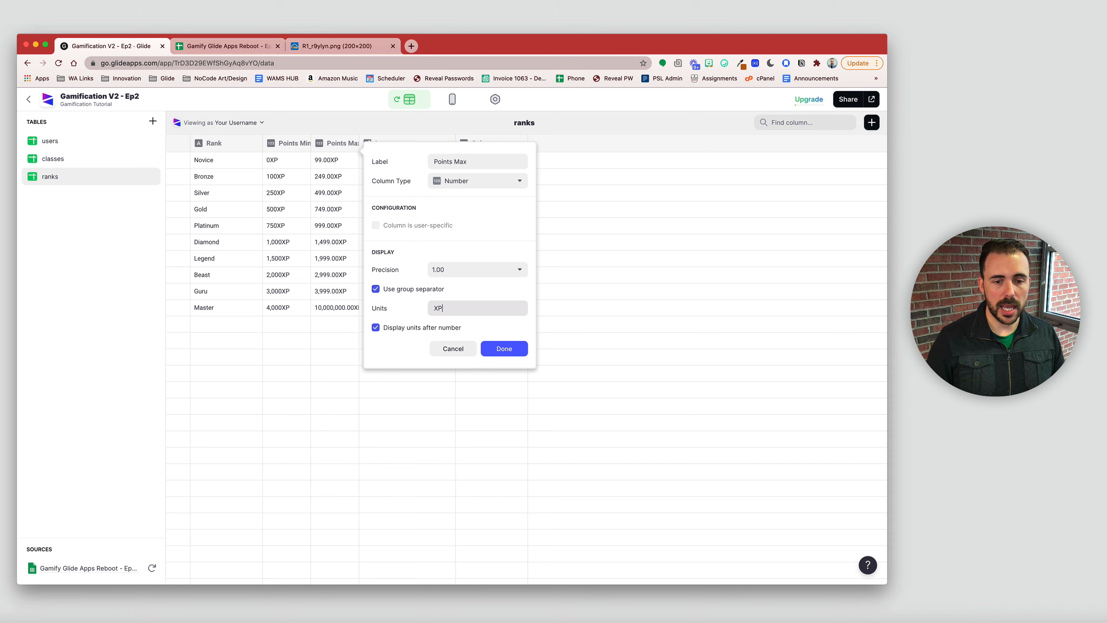
left_click(461, 271)
left_click(457, 288)
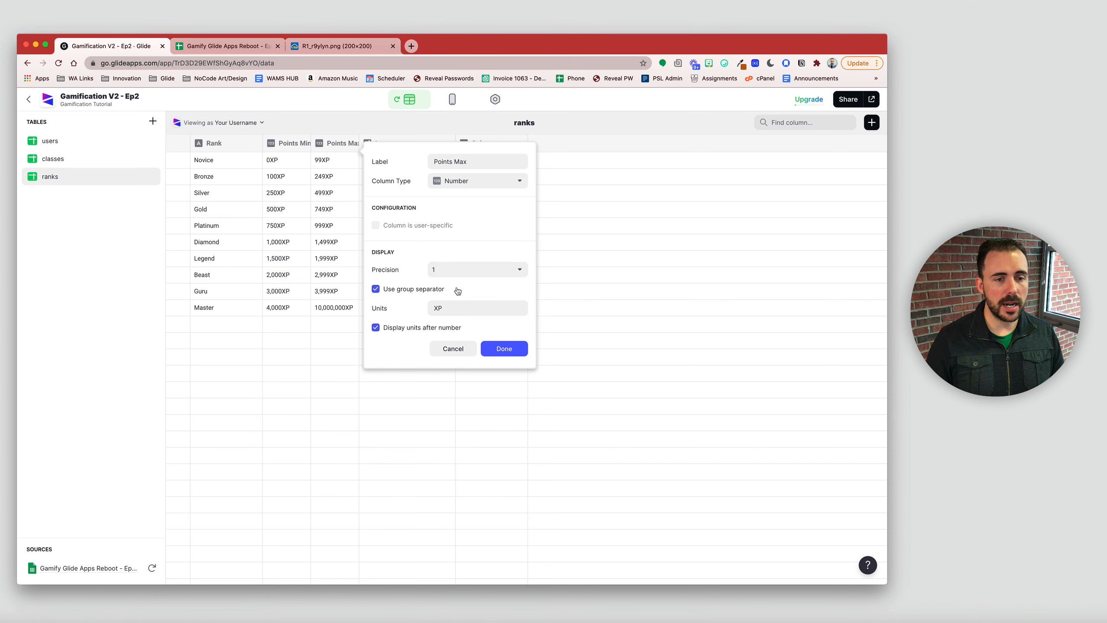
left_click(504, 348)
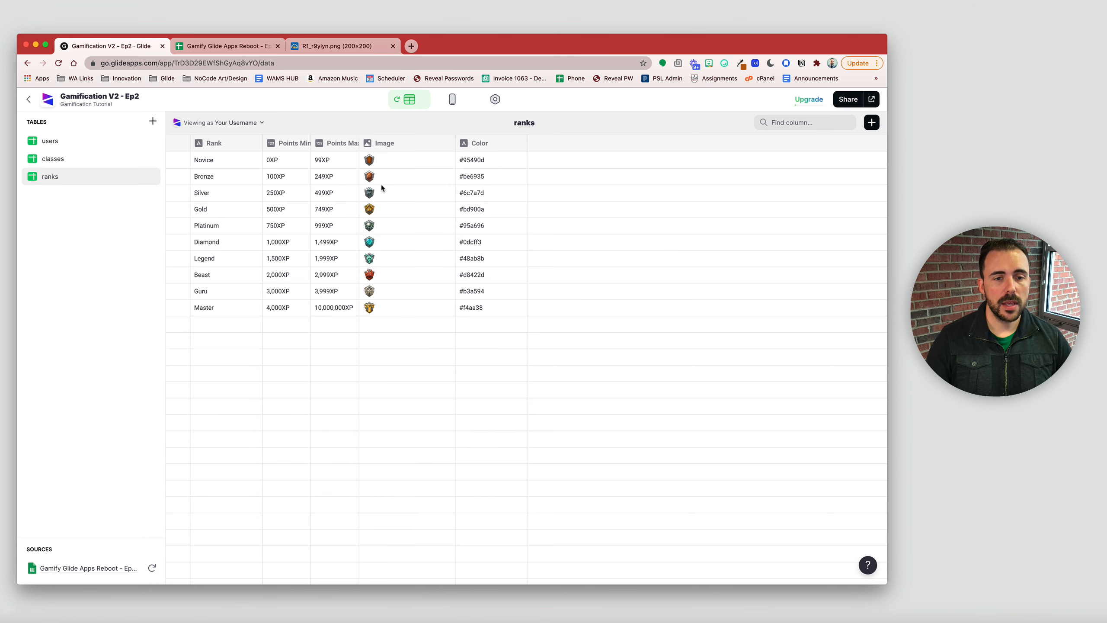
left_click_drag(454, 150, 417, 312)
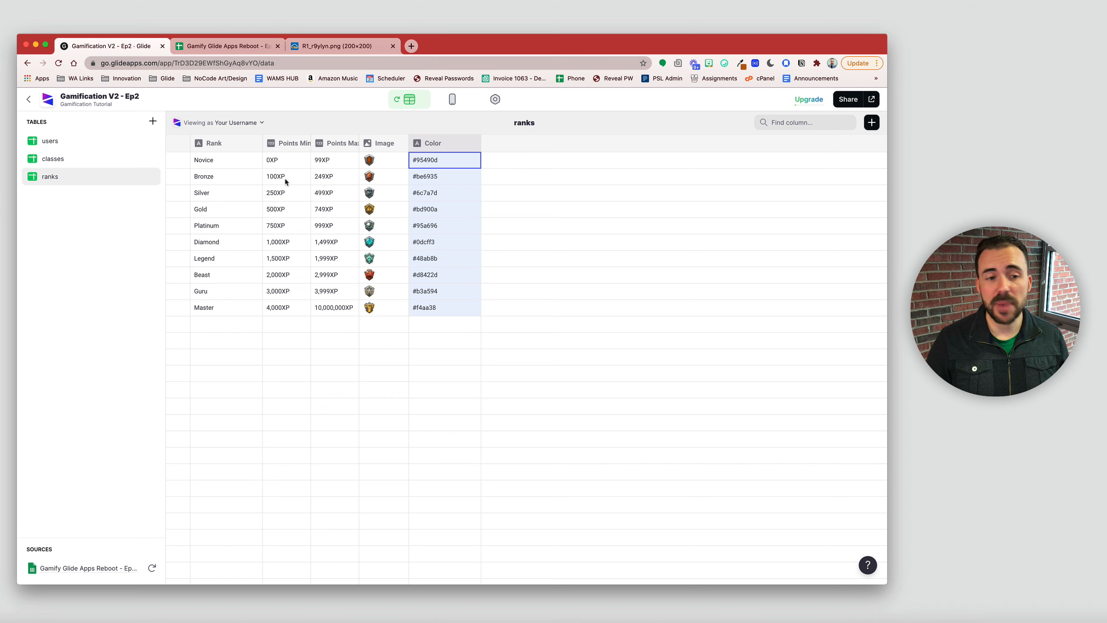
Step: Add a Math column named userXP to the ranks table
left_click_drag(281, 161, 288, 309)
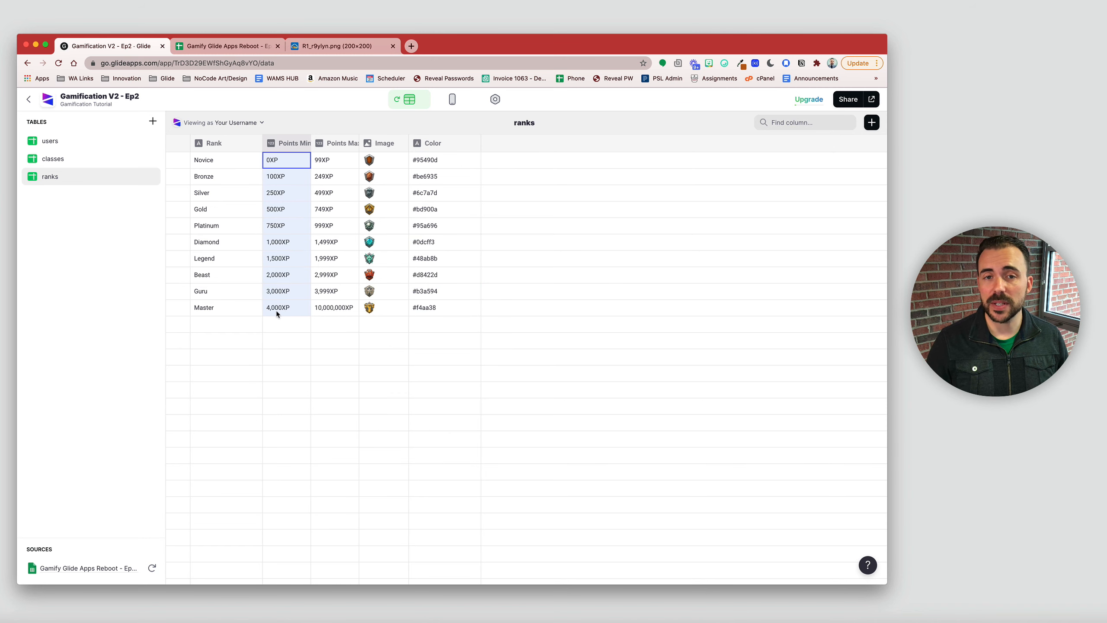
left_click(873, 125)
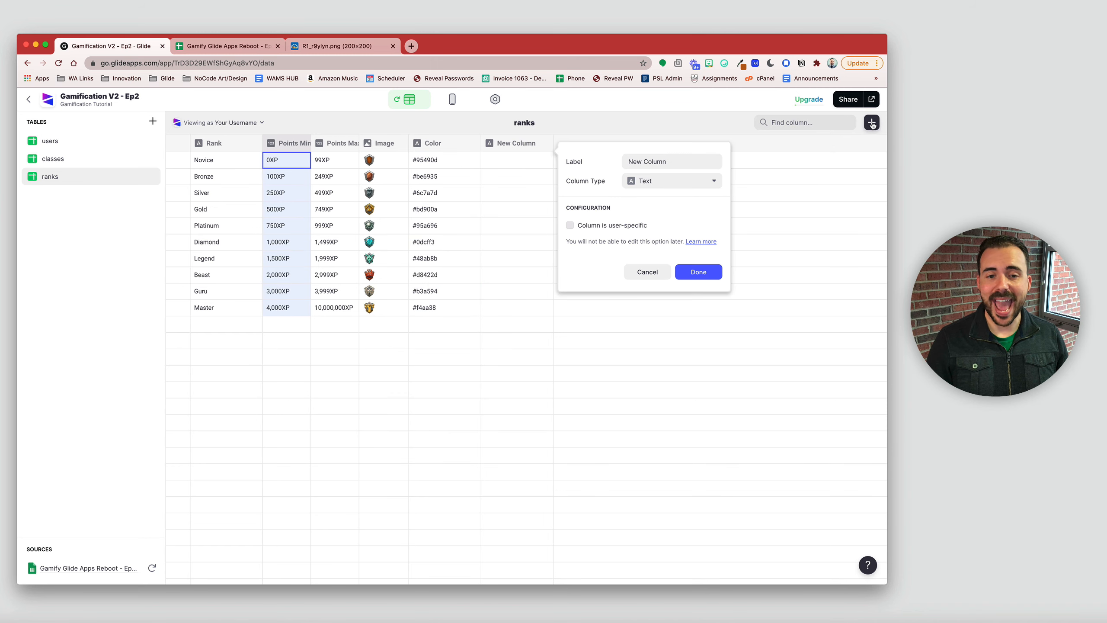
left_click(650, 180)
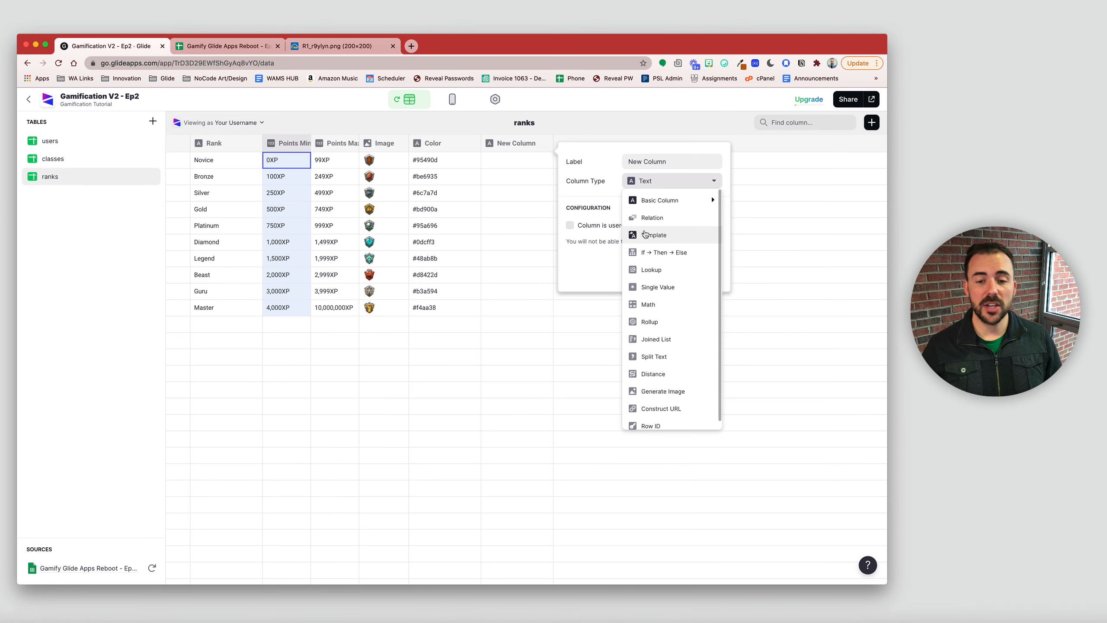
left_click(661, 308)
left_click(648, 162)
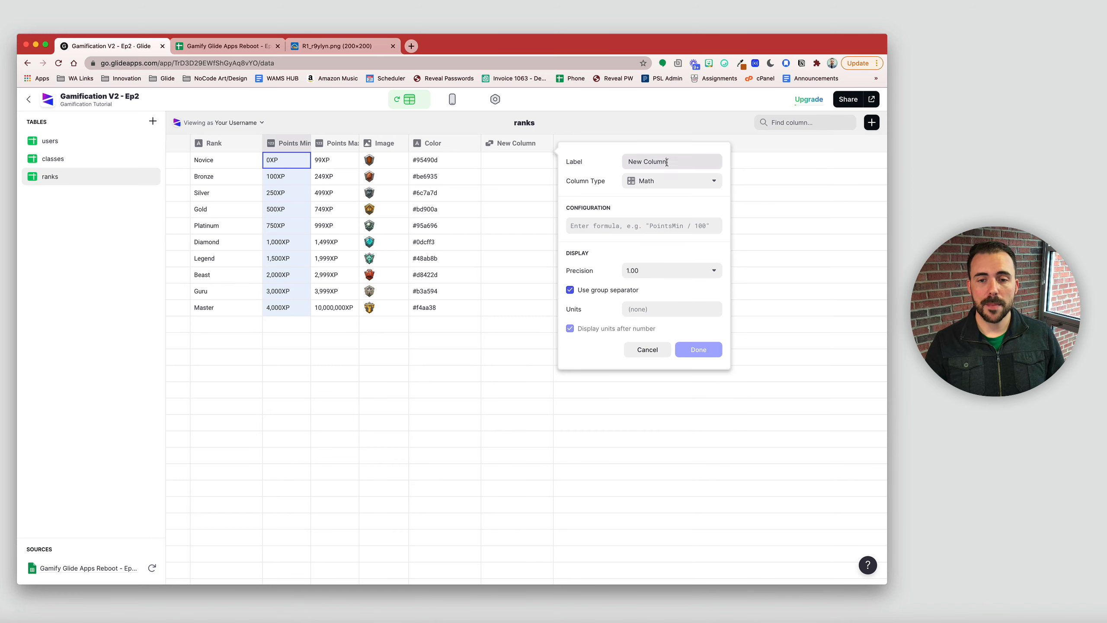
key("super+a")
type("userXP")
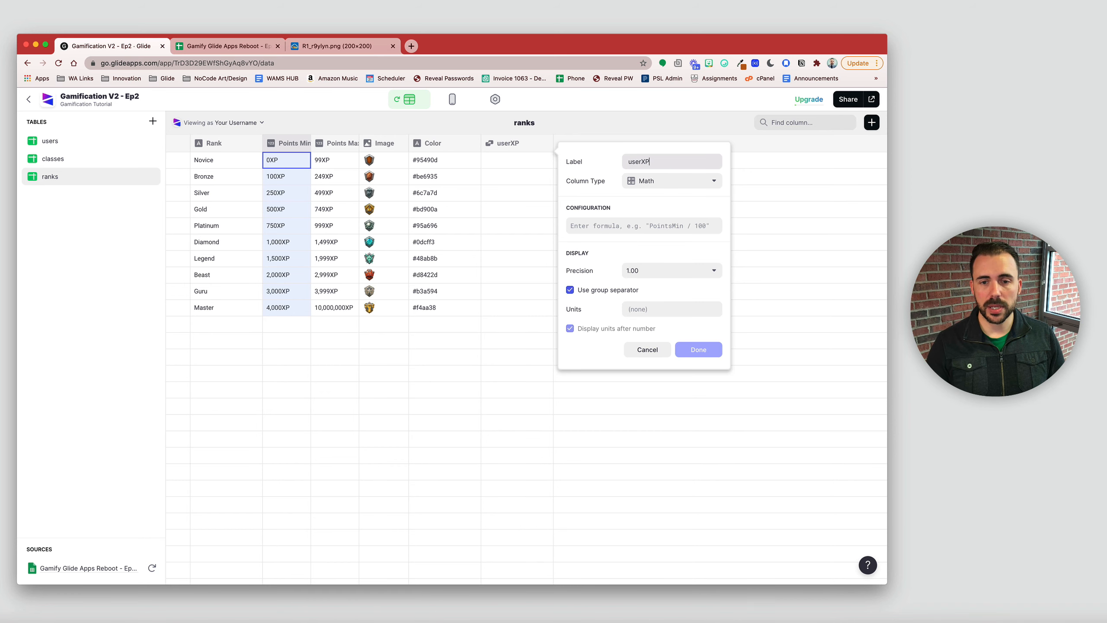
Step: Set the userXP formula to x, with x replaced by the signed-in user's XP value
left_click(620, 226)
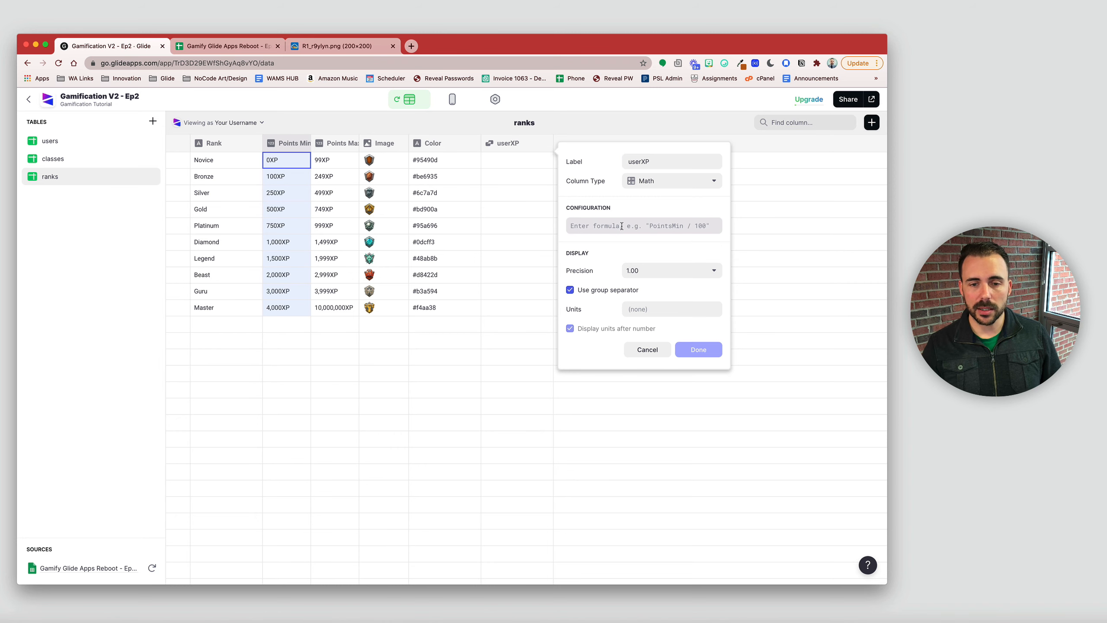
type("x")
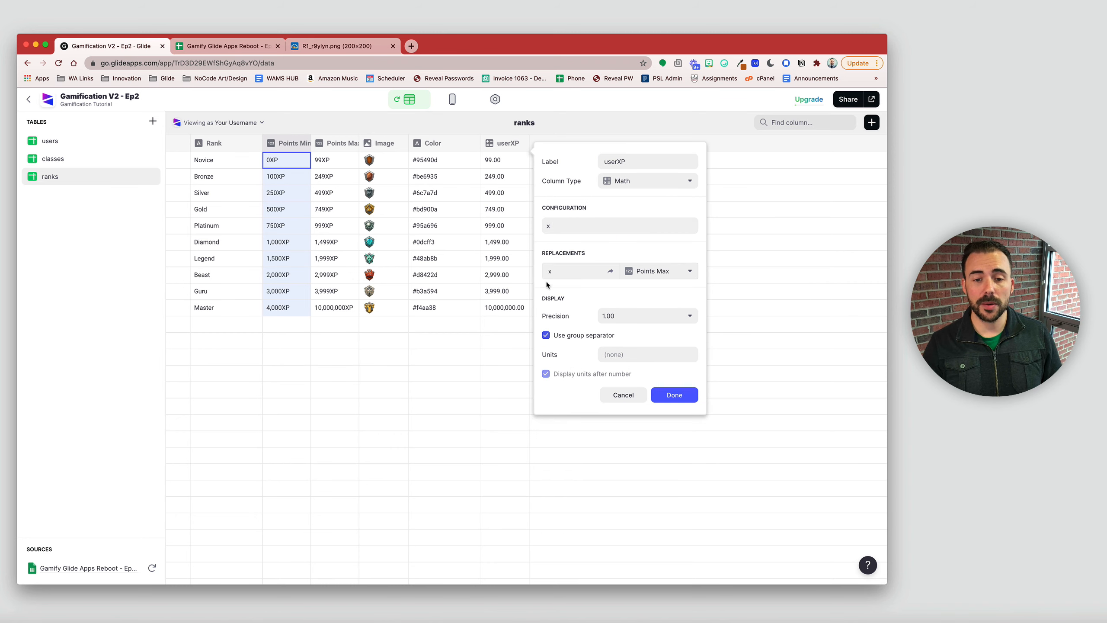
left_click(673, 275)
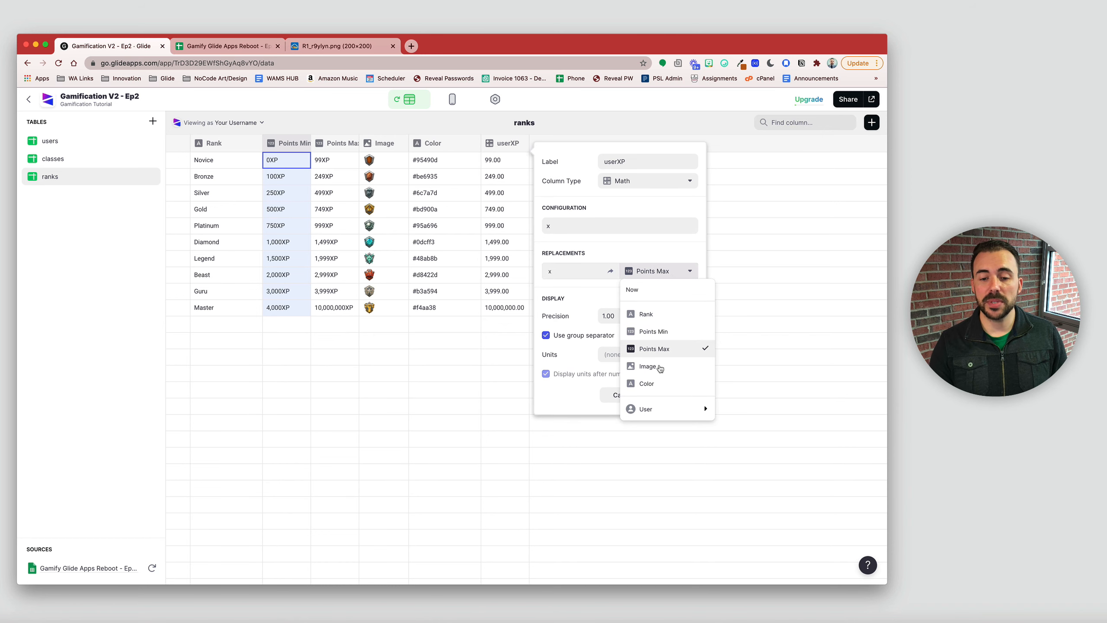
mouse_move(660, 410)
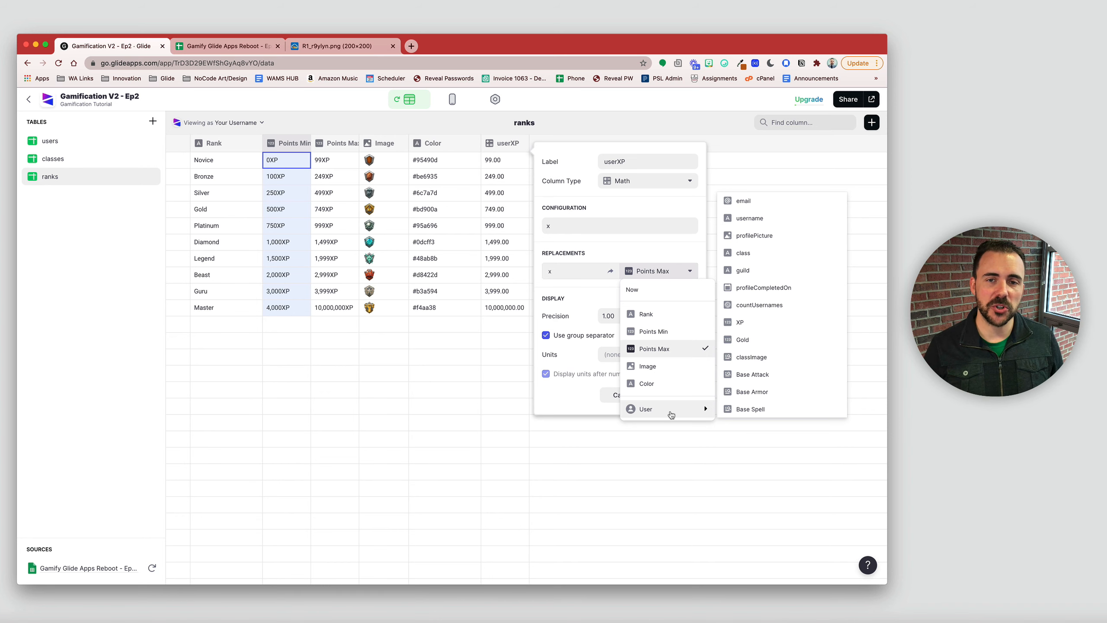
left_click(739, 321)
Step: Give the userXP column a precision of 1 and XP units, and save the column
left_click(618, 316)
left_click(618, 336)
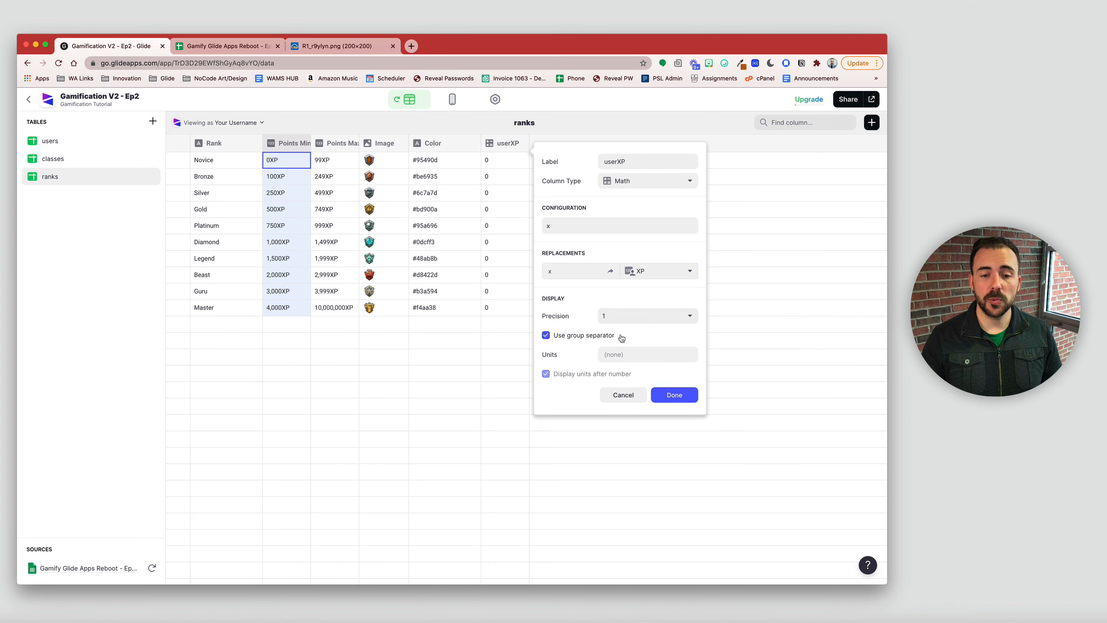
left_click(552, 361)
type("XP")
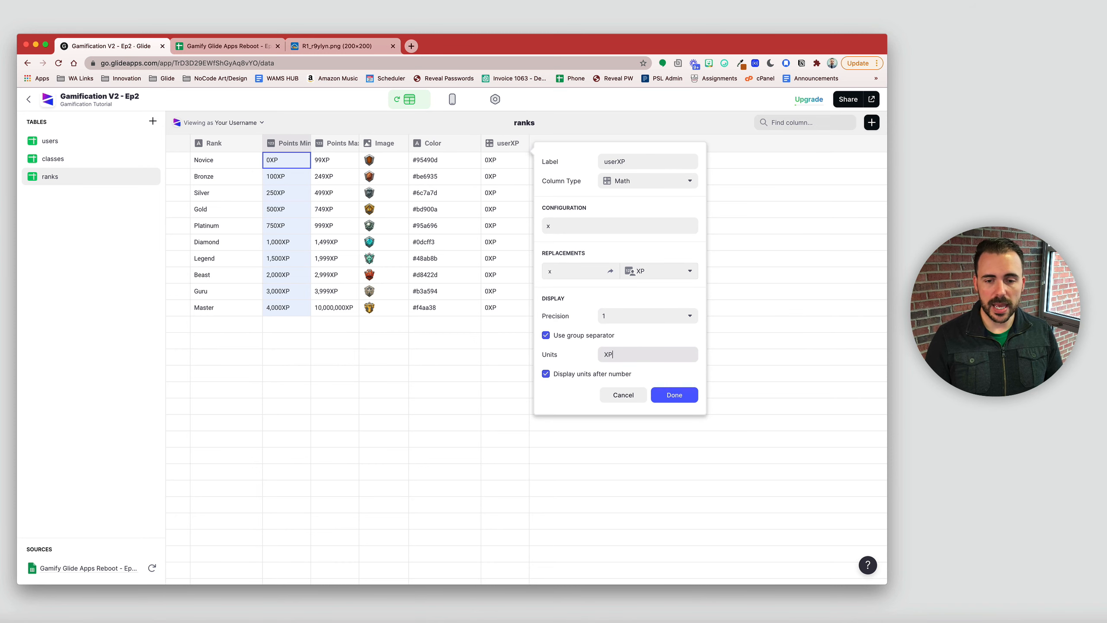
left_click(682, 394)
left_click_drag(495, 168, 504, 309)
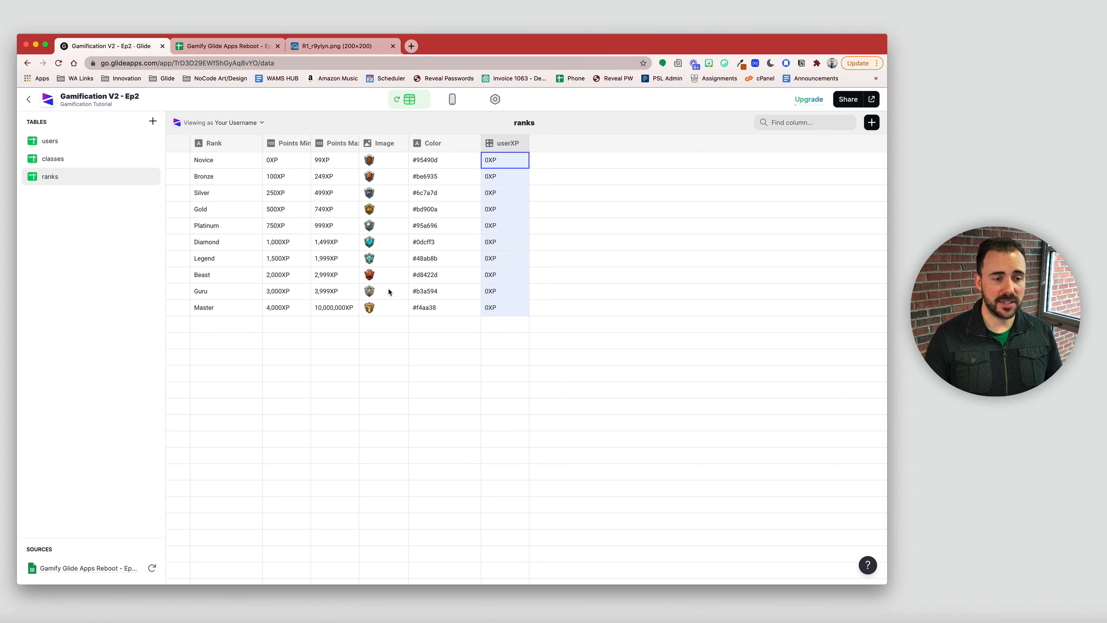
Step: Set the sample user's XP to 5 in the users table and check the userXP column in the ranks table
left_click(78, 143)
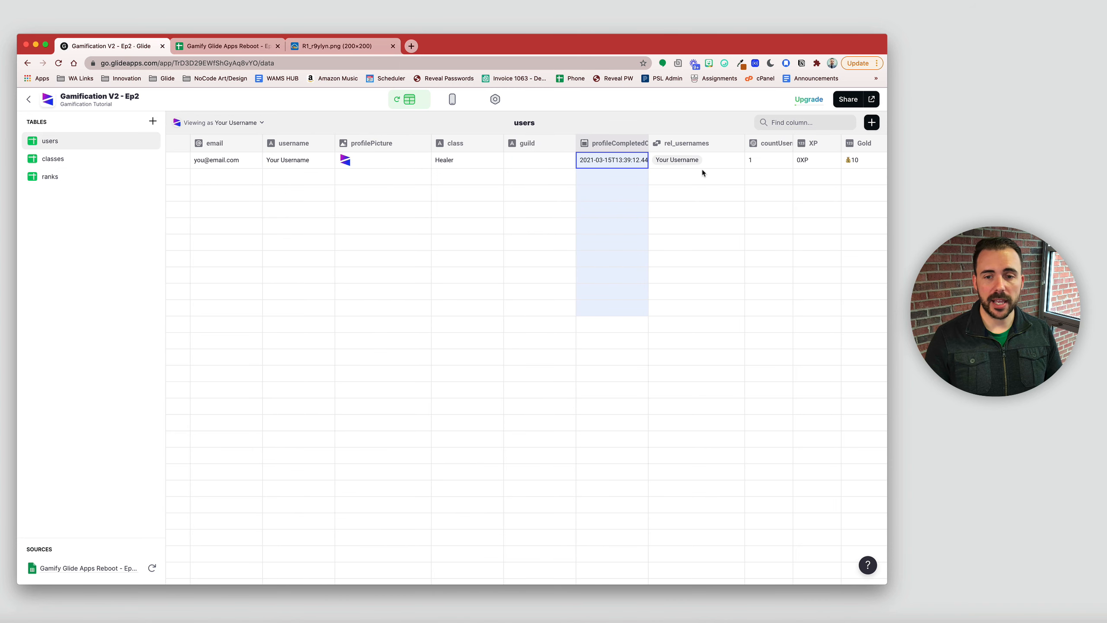
double_click(811, 163)
type("5")
key("Return")
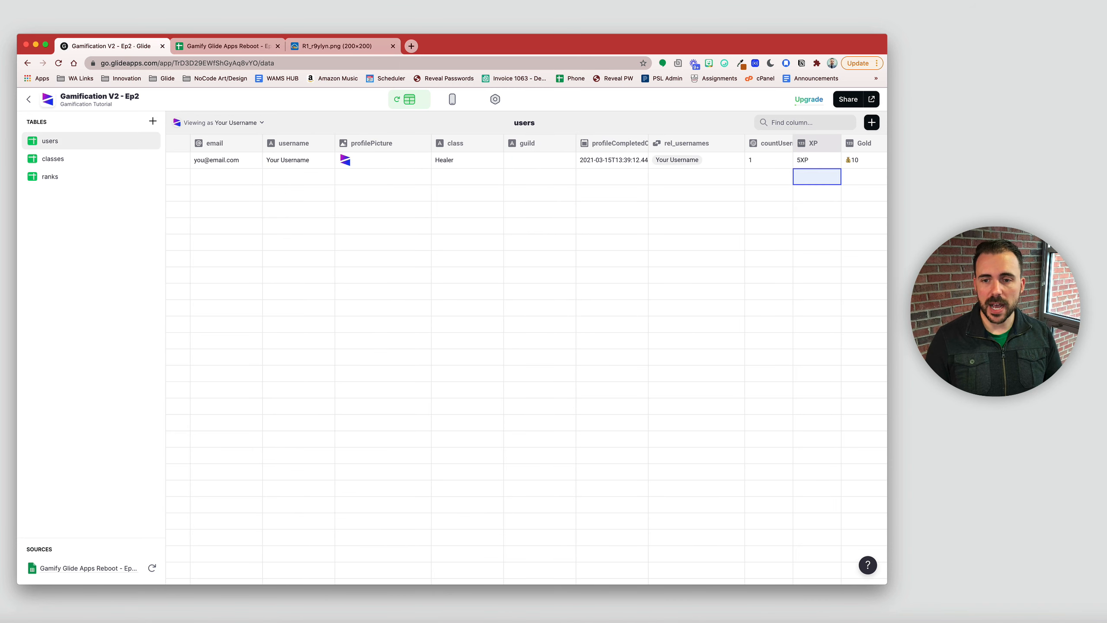
left_click(76, 178)
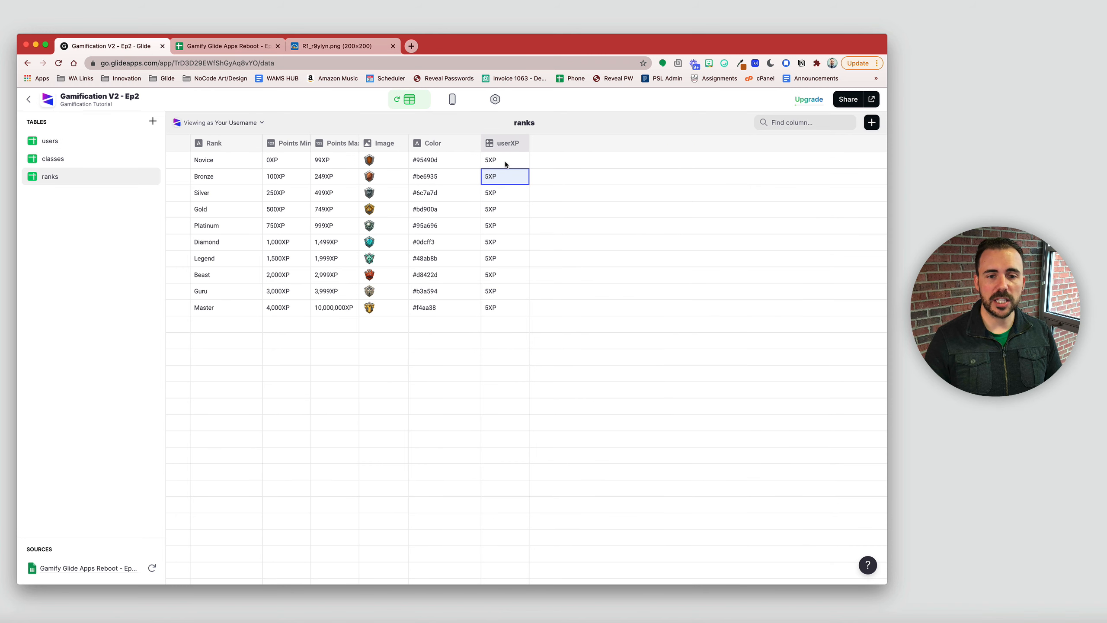
left_click_drag(505, 161, 486, 366)
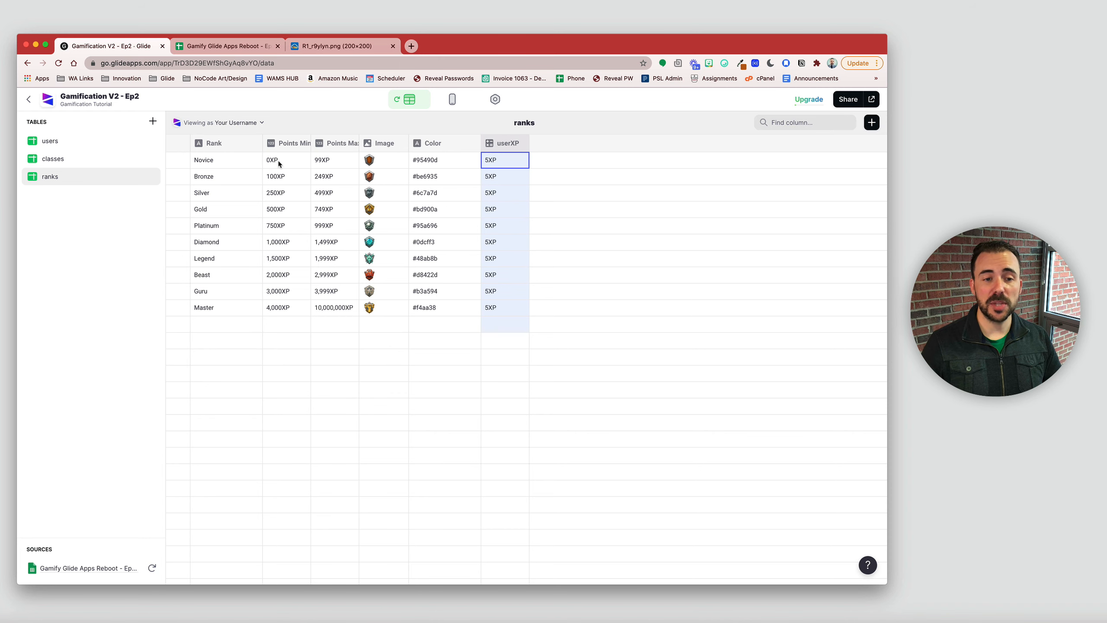
Step: Add an If-Then-Else column named ifRank to the ranks table
left_click(872, 122)
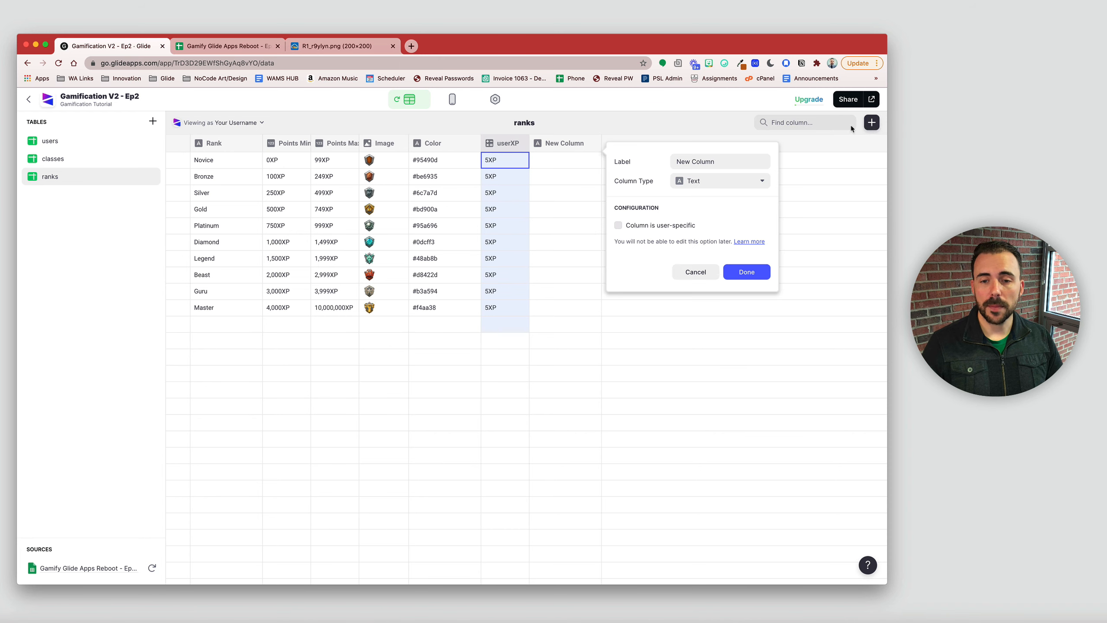
left_click(727, 182)
left_click(720, 253)
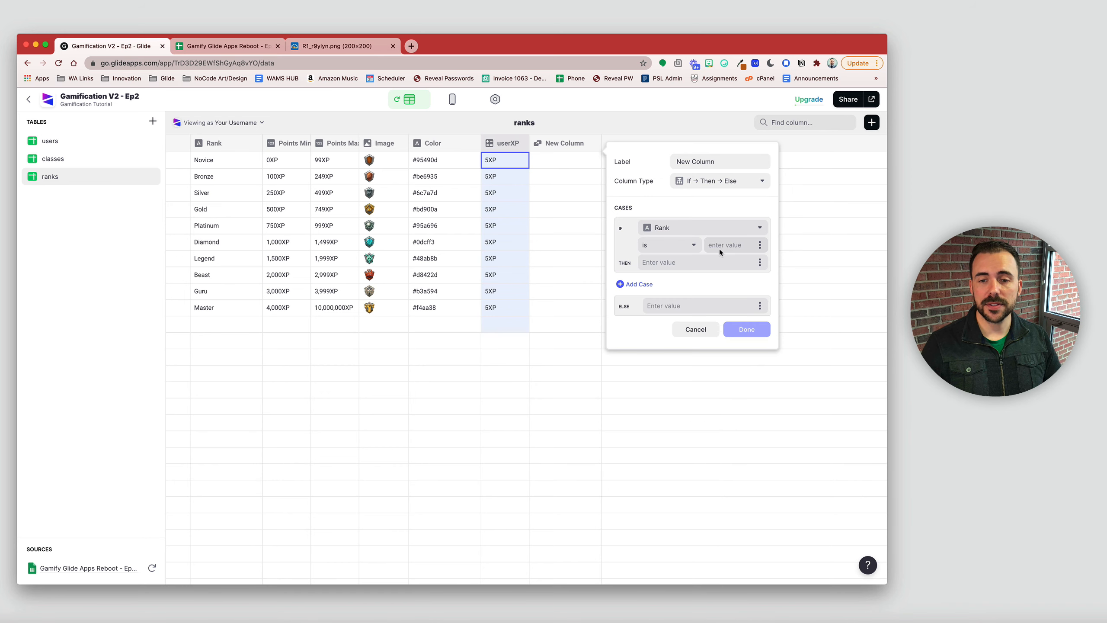
left_click_drag(728, 160, 639, 150)
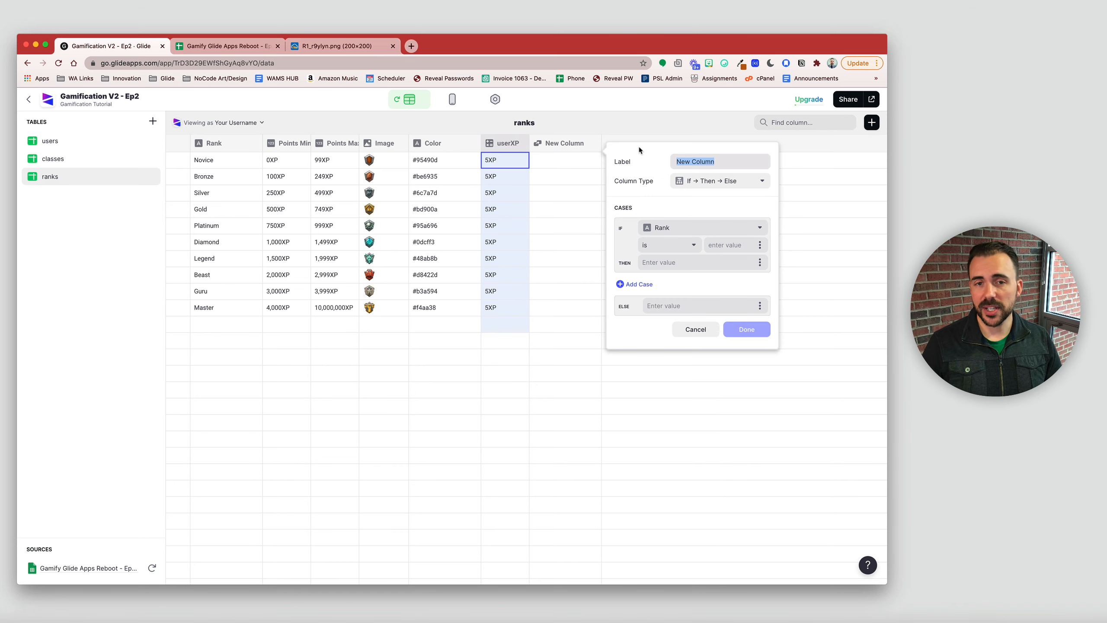
type("ifRa")
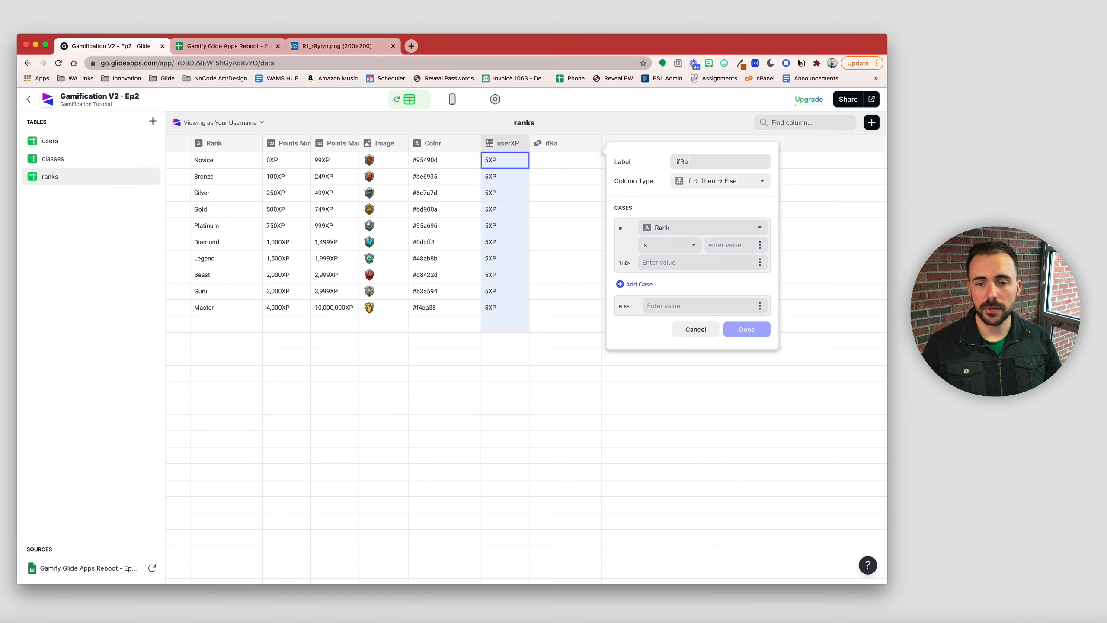
type("nk")
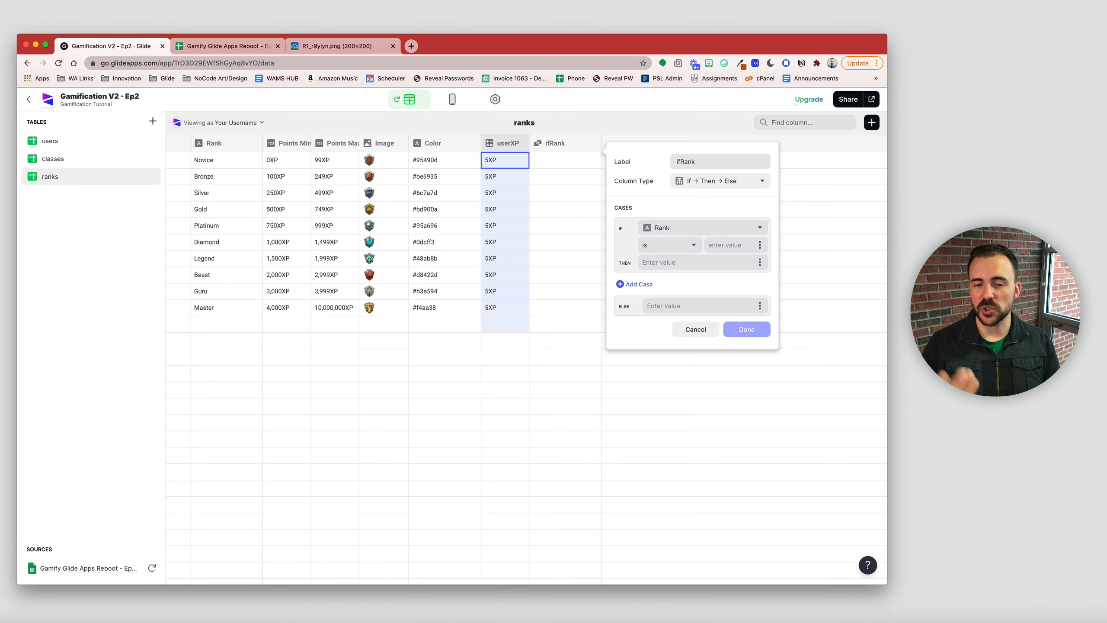
Step: Set the ifRank condition to userXP is greater than or equal to Points Min
left_click(672, 231)
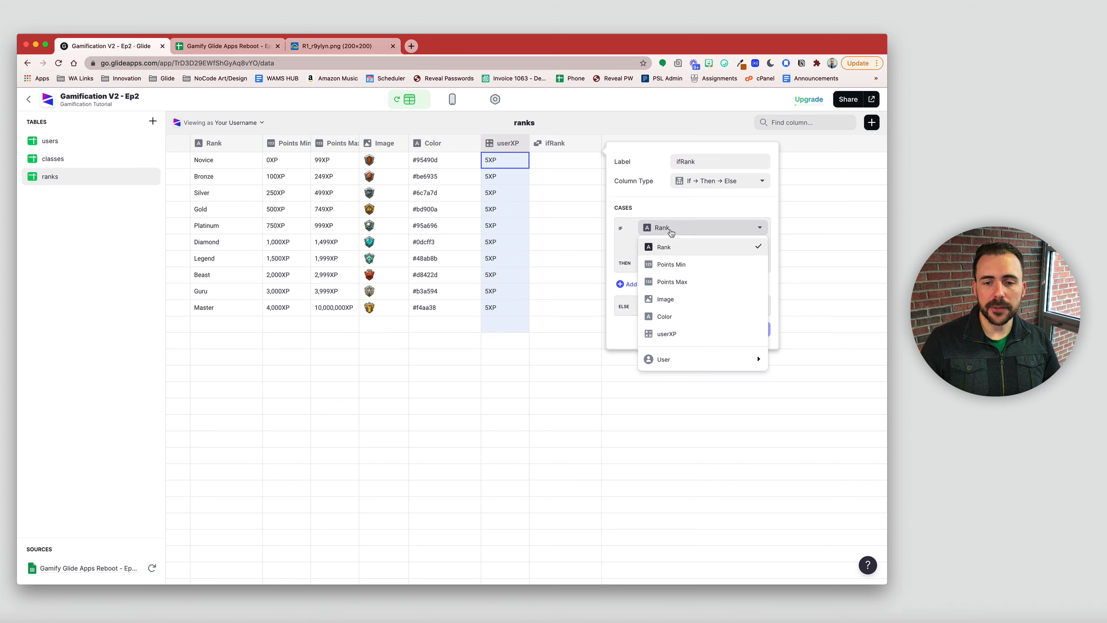
left_click(681, 333)
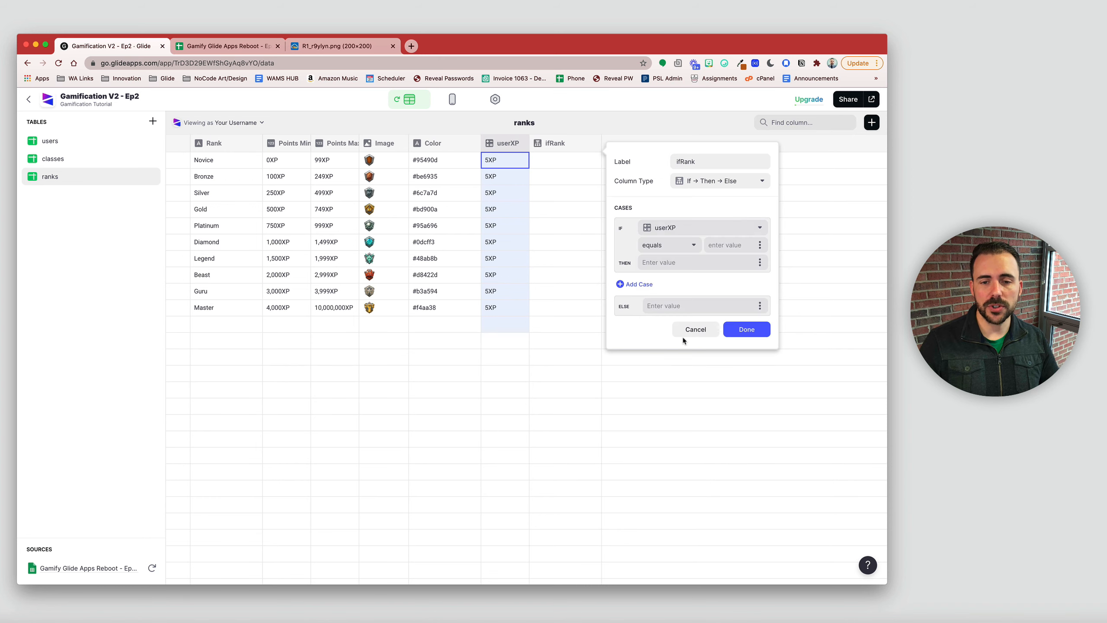
left_click(663, 248)
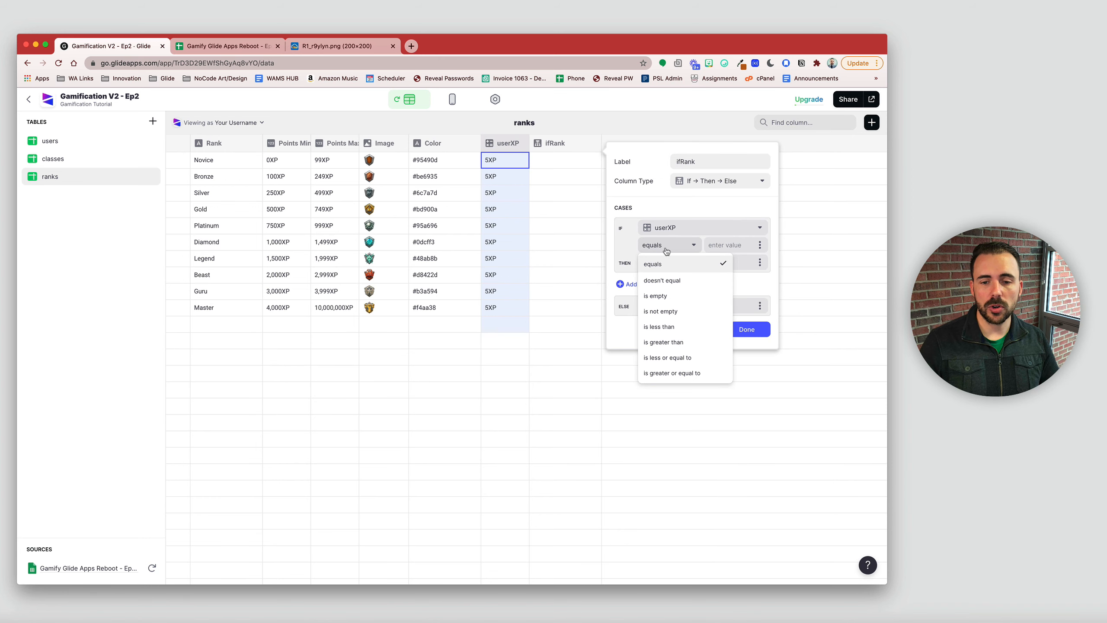
left_click(679, 374)
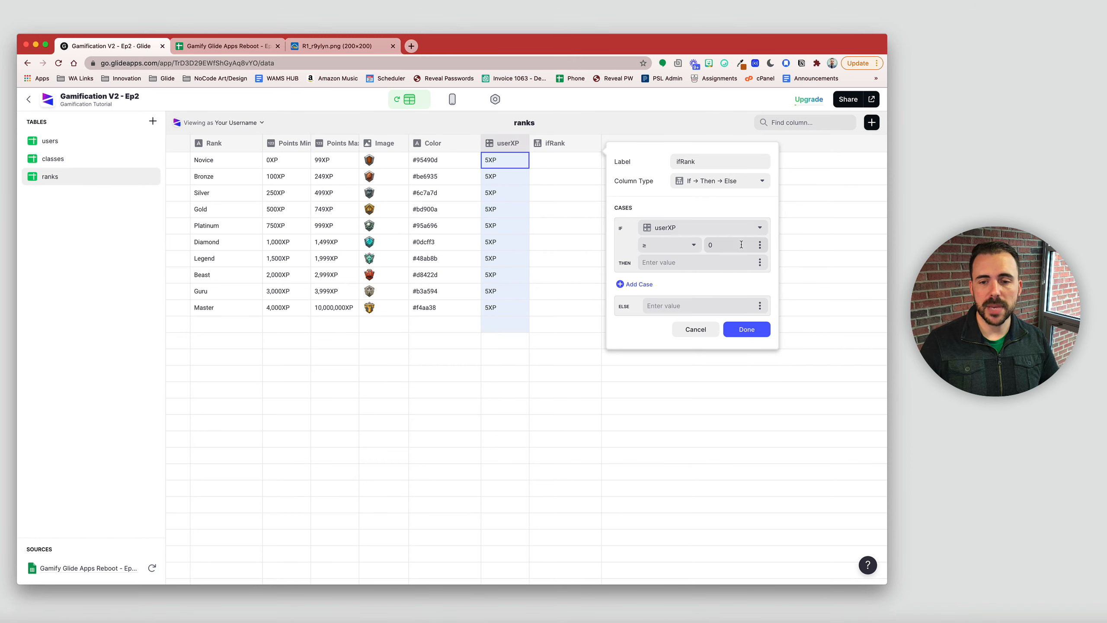
left_click(759, 245)
left_click(743, 290)
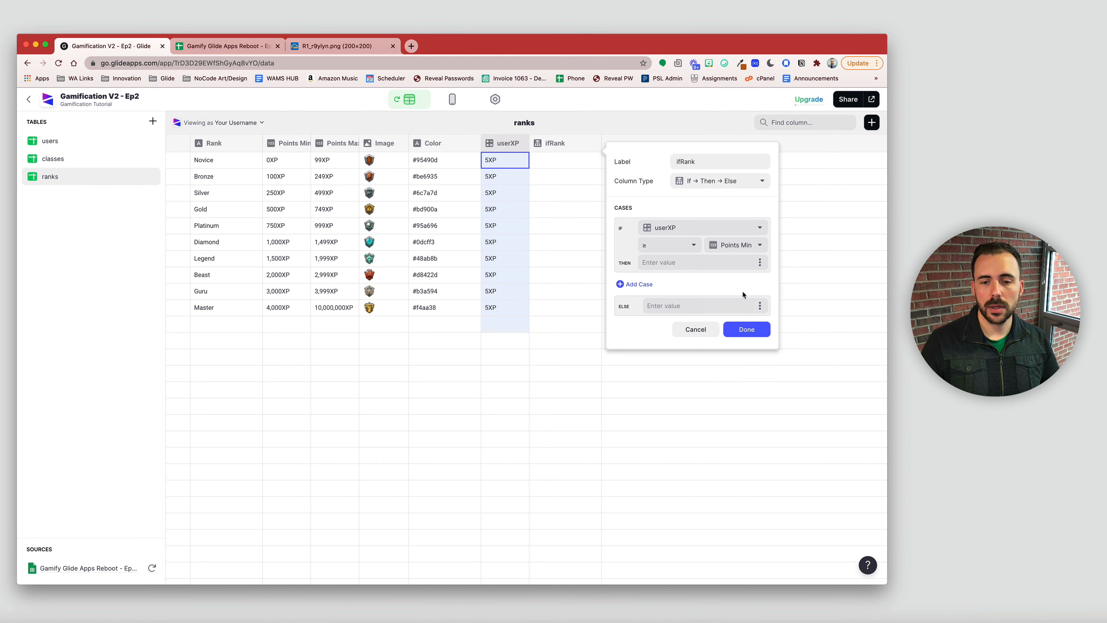
Step: Make ifRank return the signed-in user's email when the condition is met, save the column, and check its rows
left_click(760, 262)
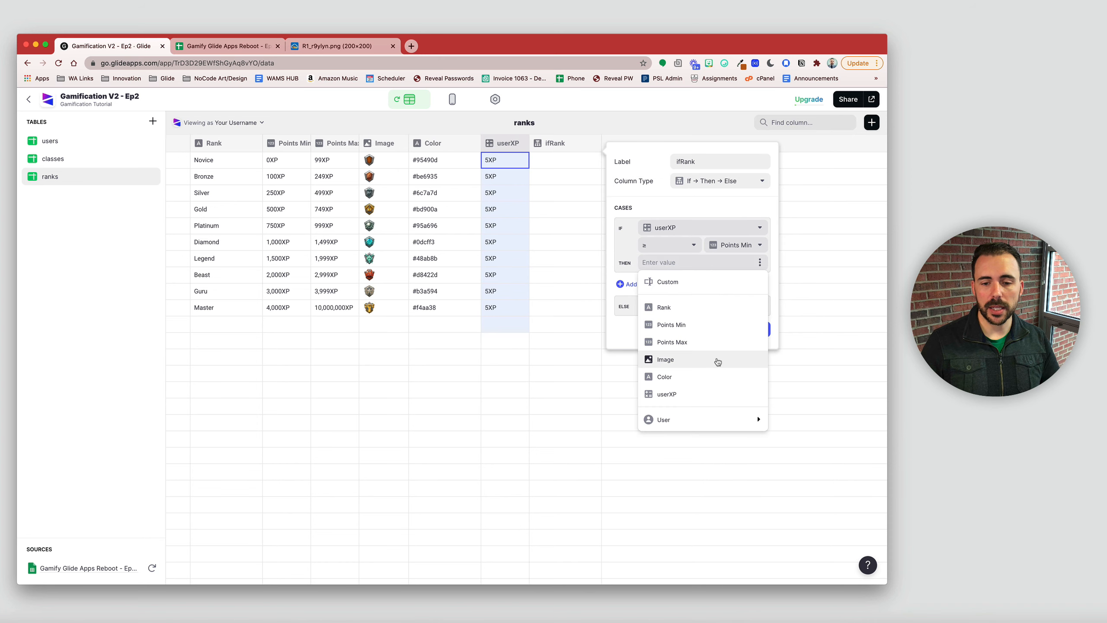
left_click(705, 421)
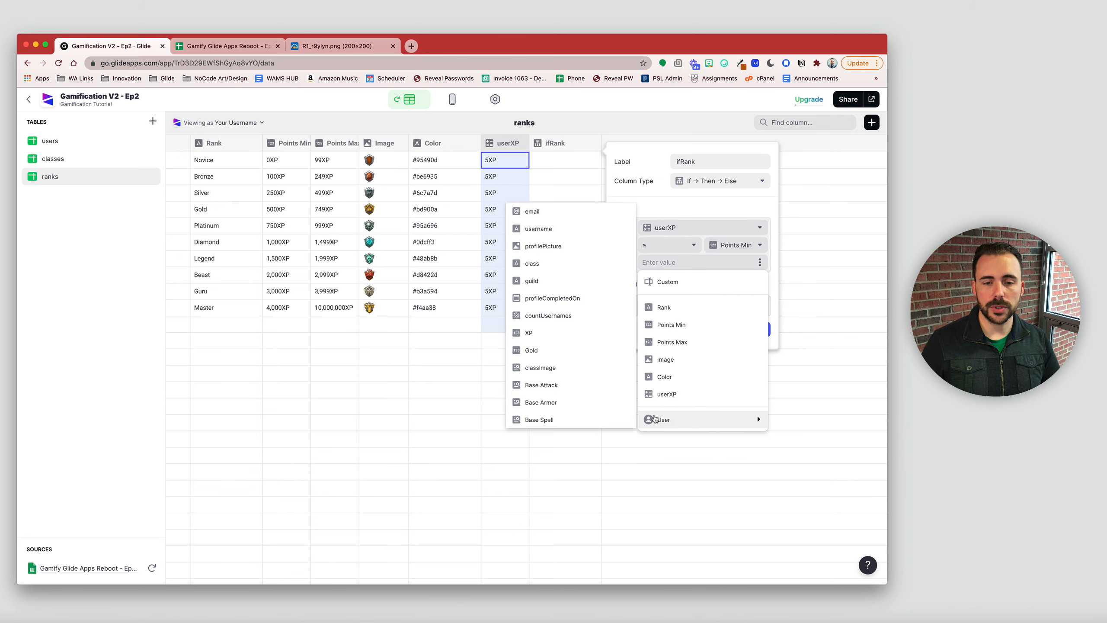
left_click(562, 213)
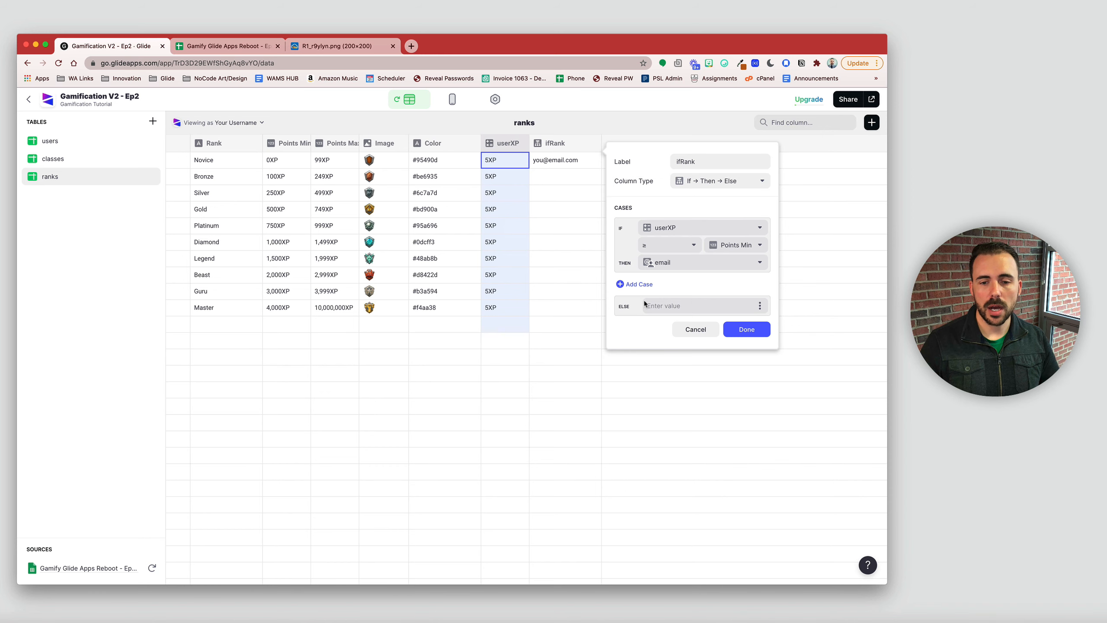
left_click(743, 330)
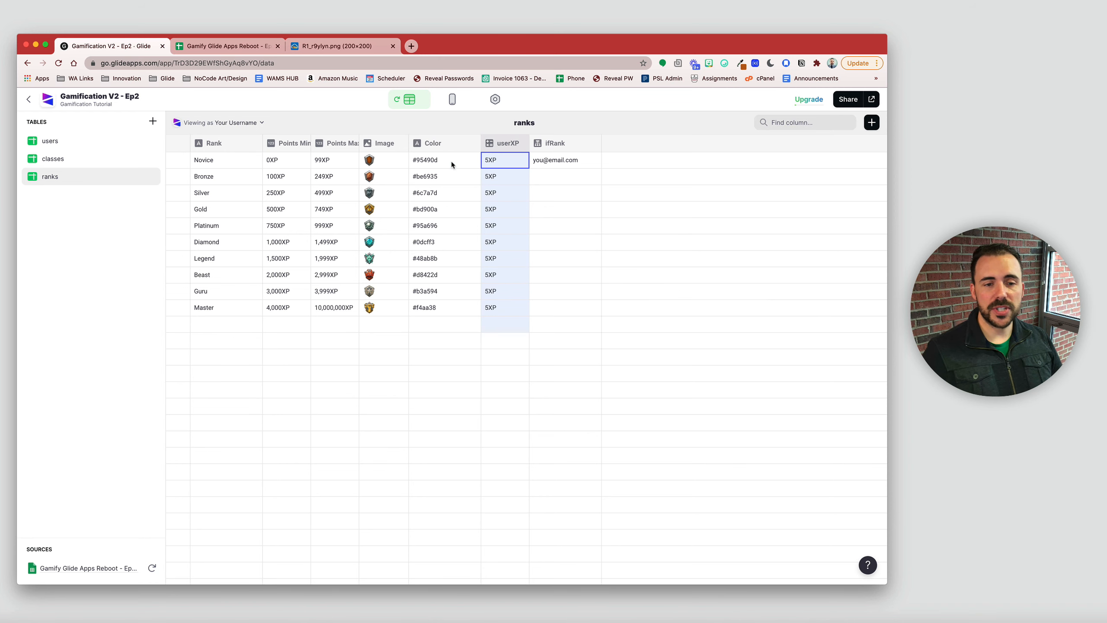
left_click_drag(570, 177, 564, 303)
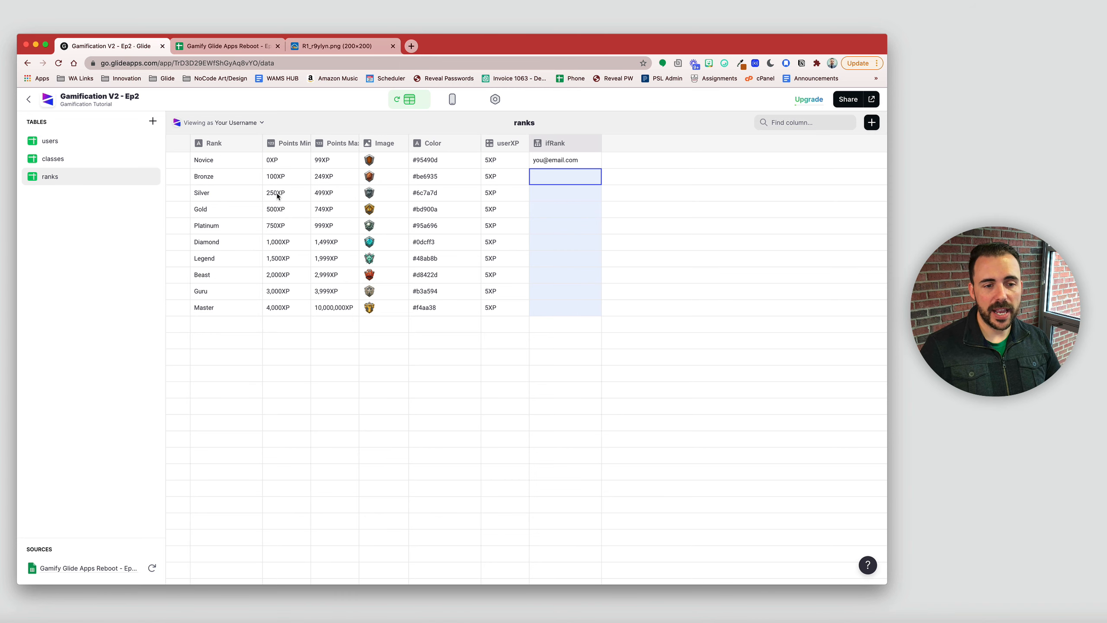
Step: Set the sample user's XP to 250 in the users table
left_click(118, 144)
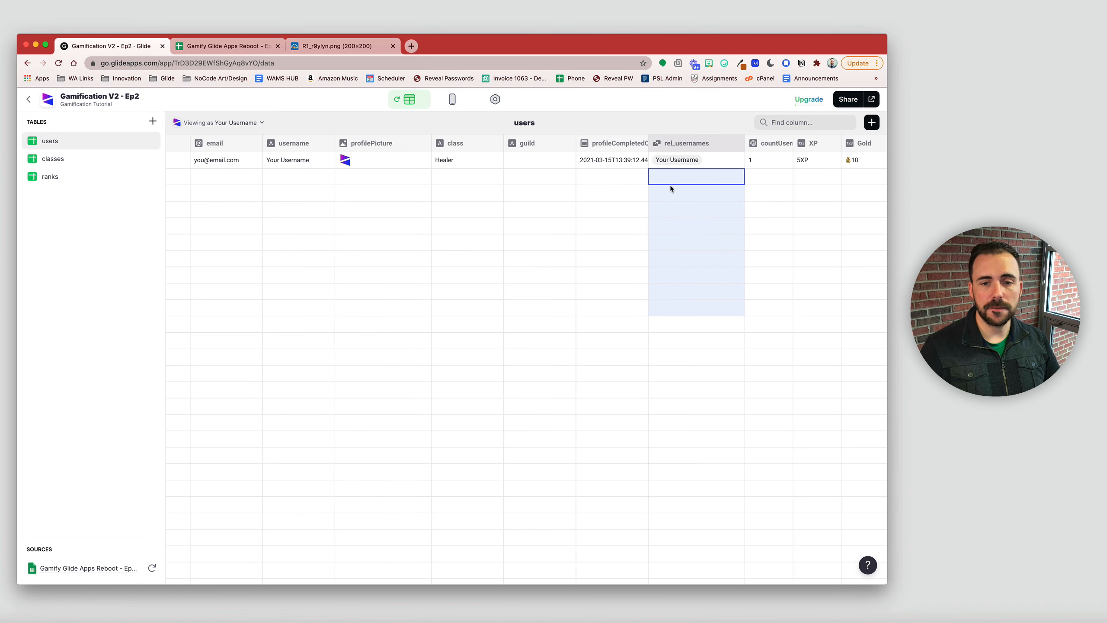
left_click(800, 162)
type("250")
key("Return")
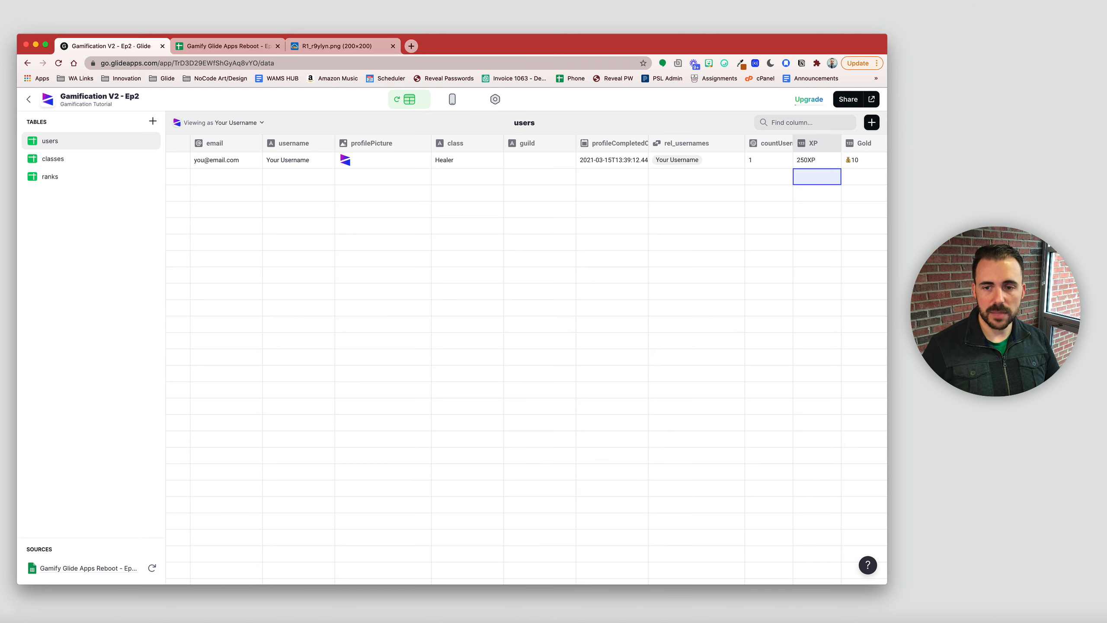
Step: Examine which ranks the ifRank column assigns the user's email to, comparing them with the XP in the users table
left_click(81, 182)
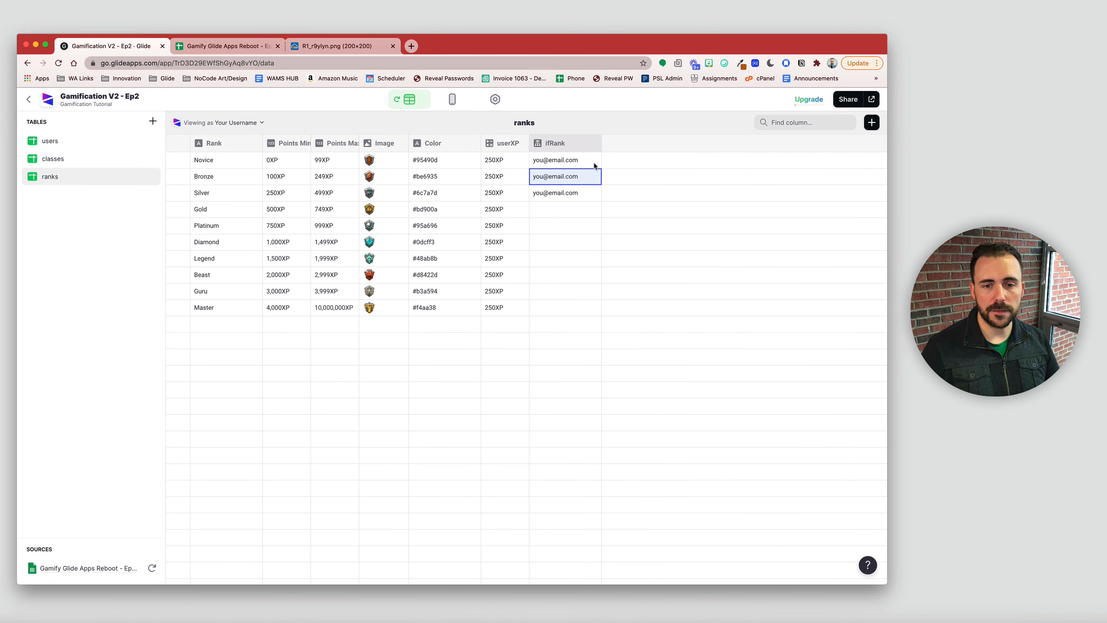
left_click_drag(594, 165, 568, 292)
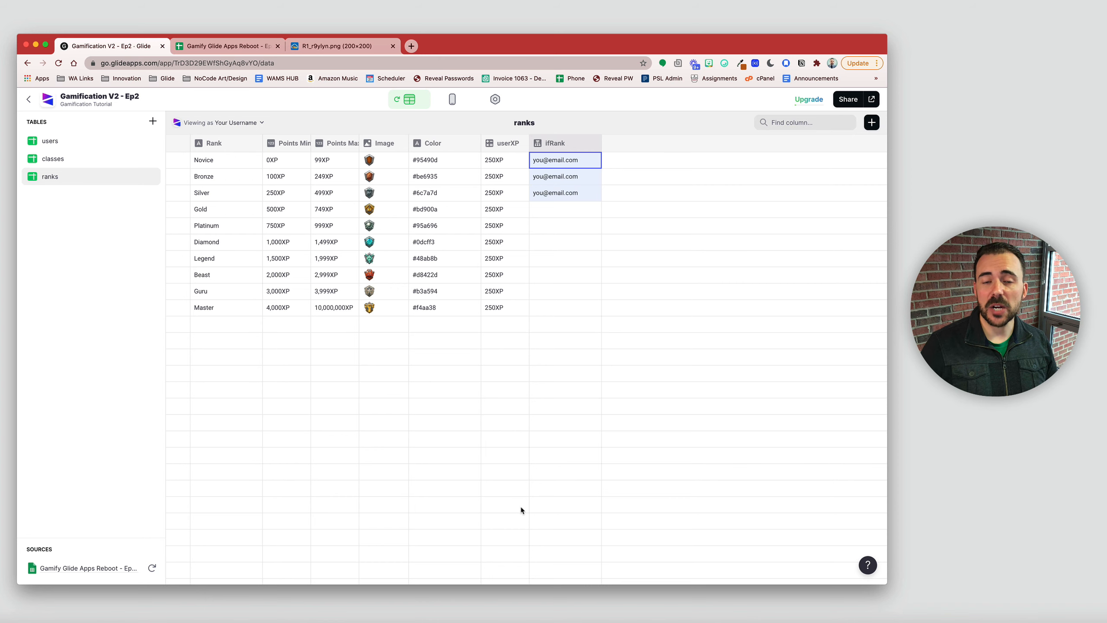
left_click(575, 195)
left_click_drag(575, 195, 154, 195)
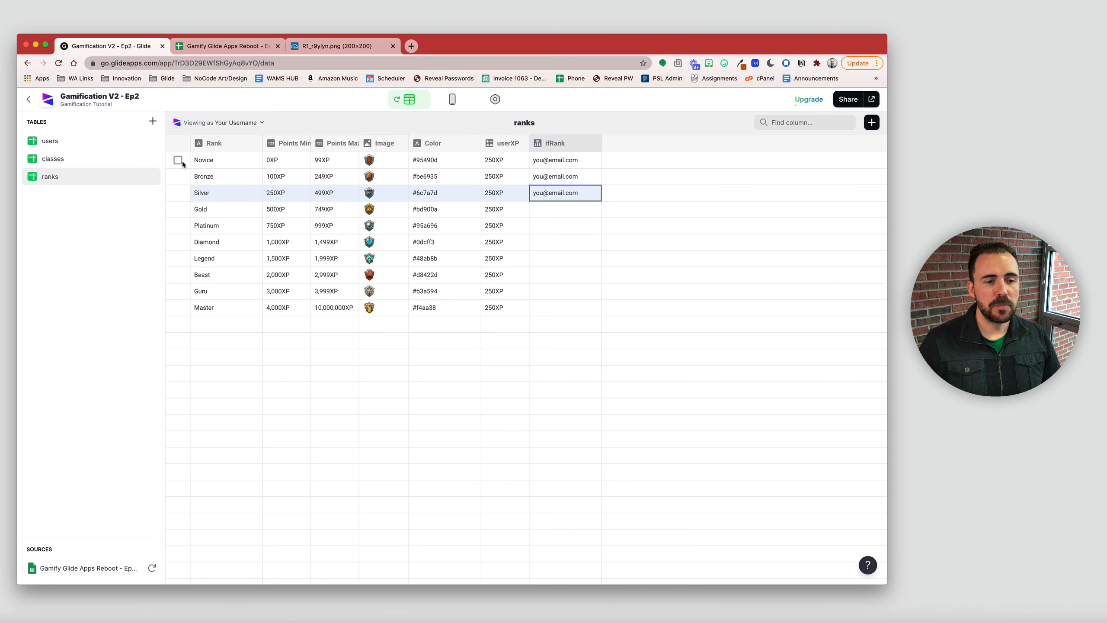
left_click(107, 141)
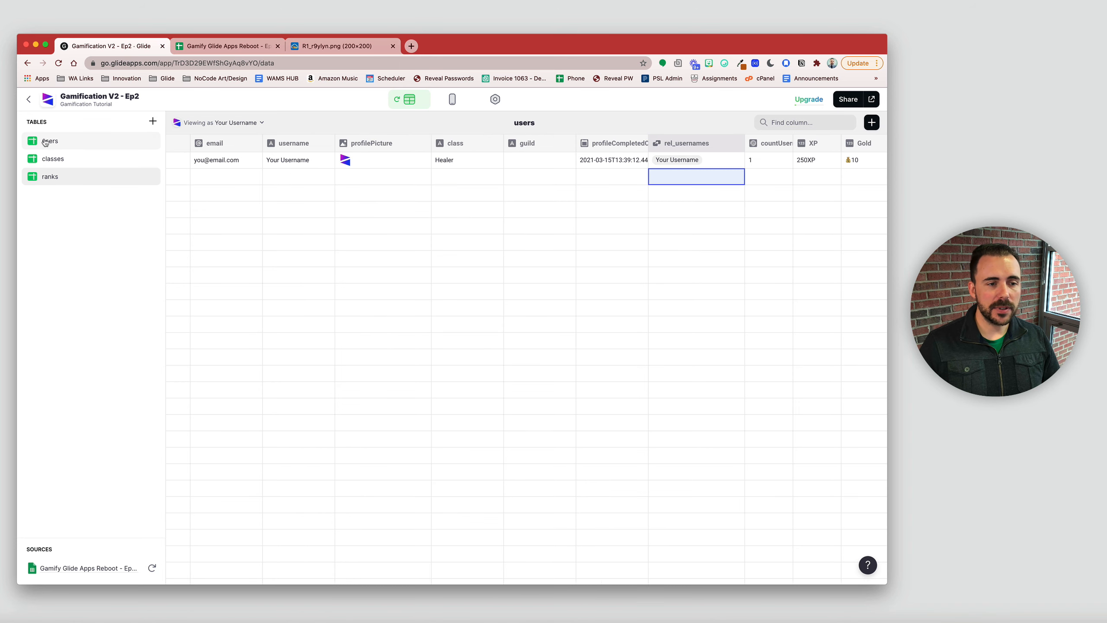
left_click(808, 162)
left_click(90, 183)
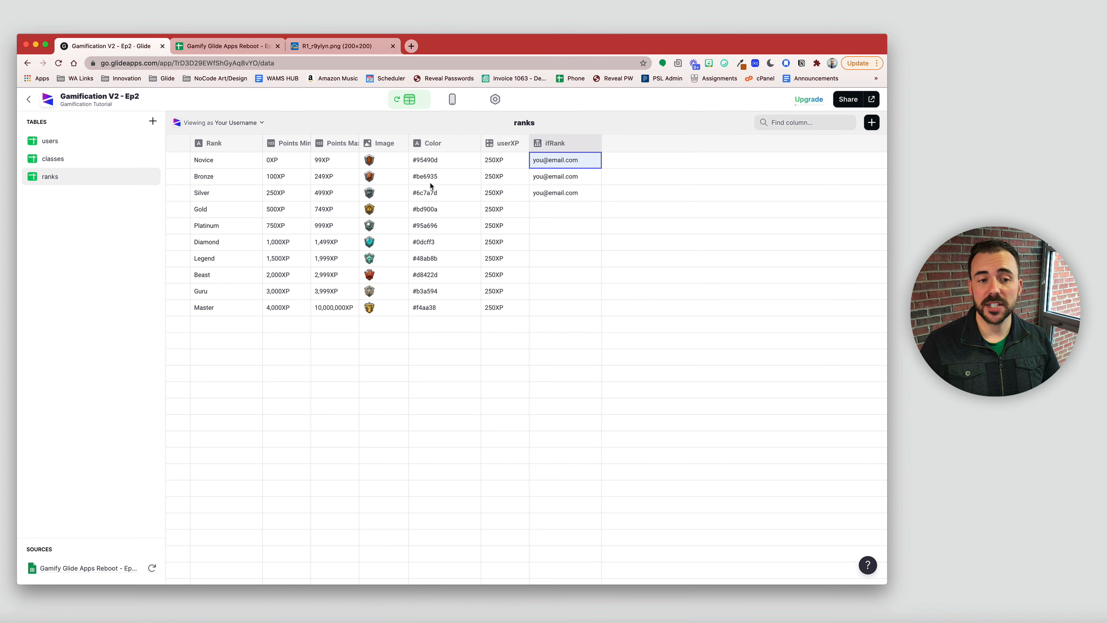
left_click(204, 197)
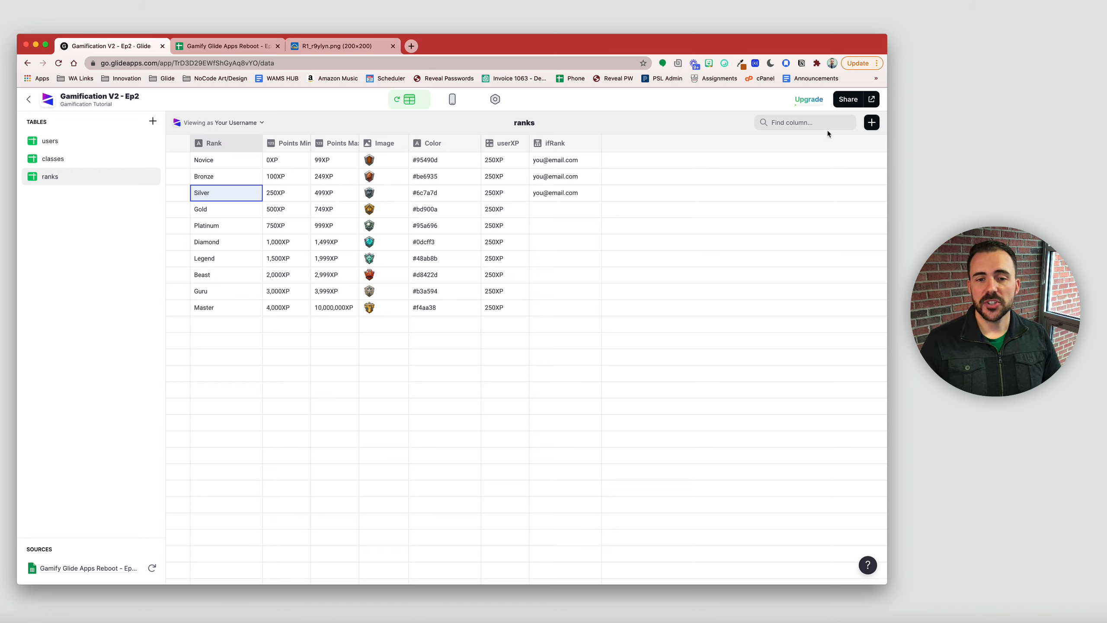
Step: Add a Math column named Progress to the ranks table
left_click(871, 122)
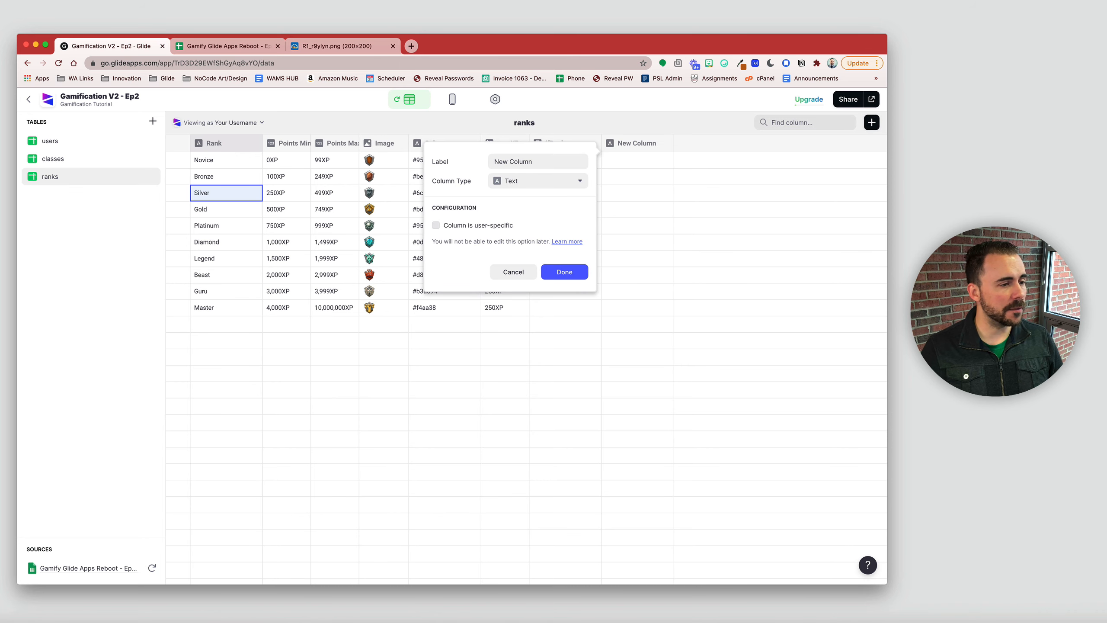
left_click(2, 188)
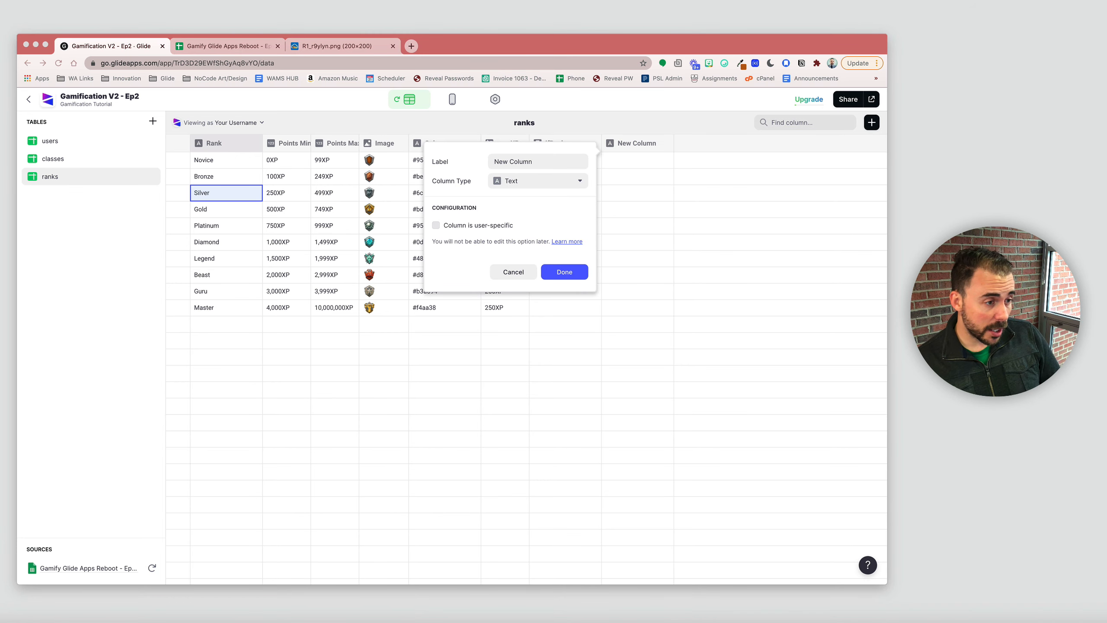
left_click(520, 181)
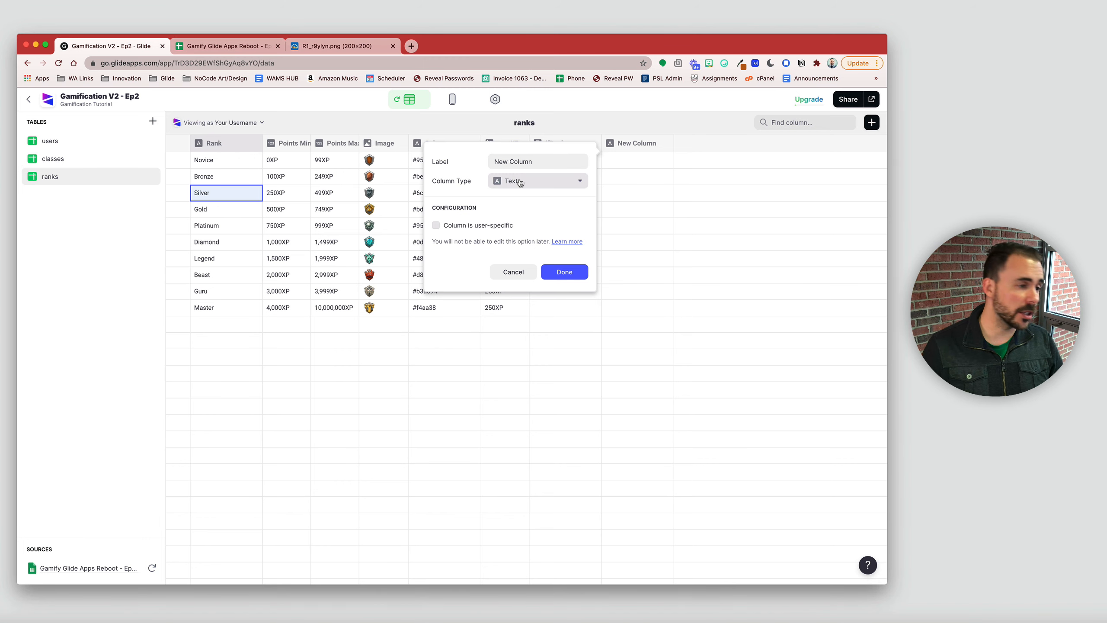
left_click(439, 156)
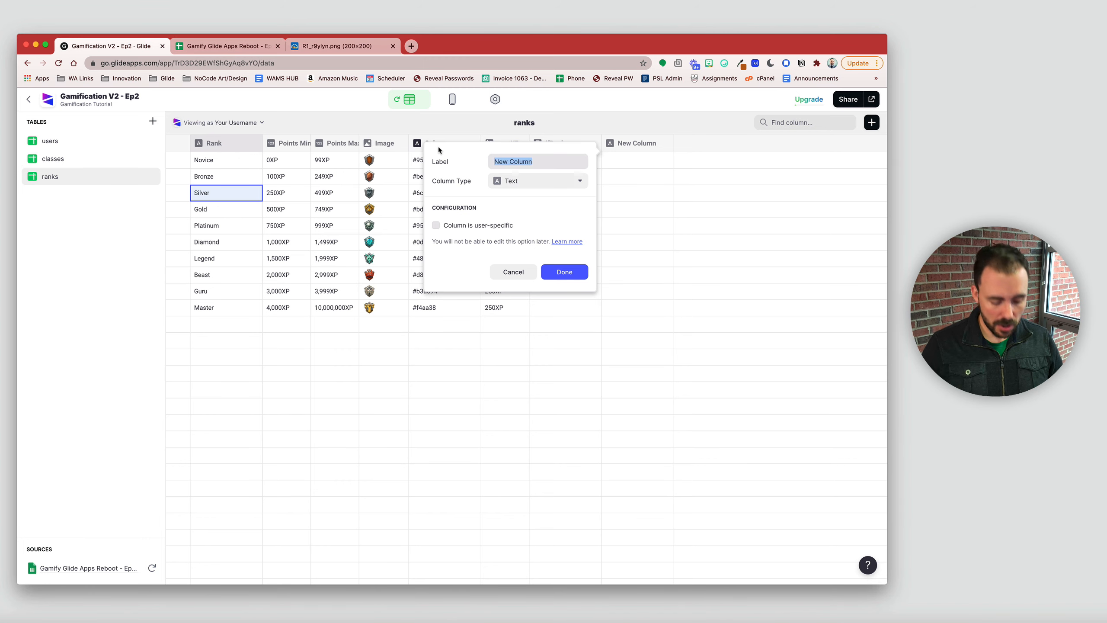
type("Progress")
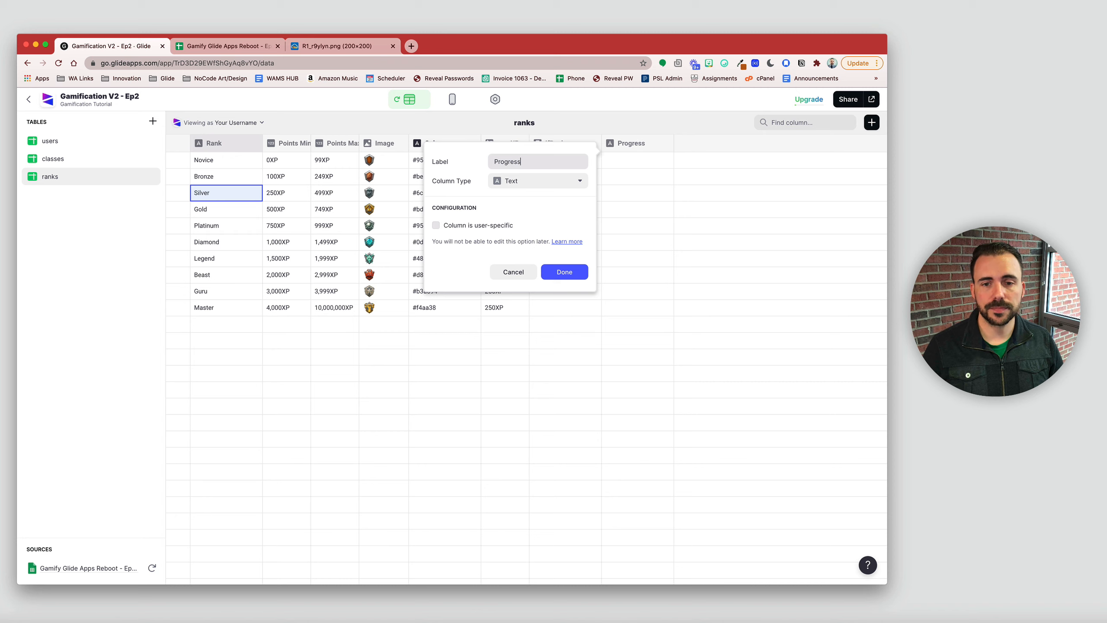
left_click(524, 182)
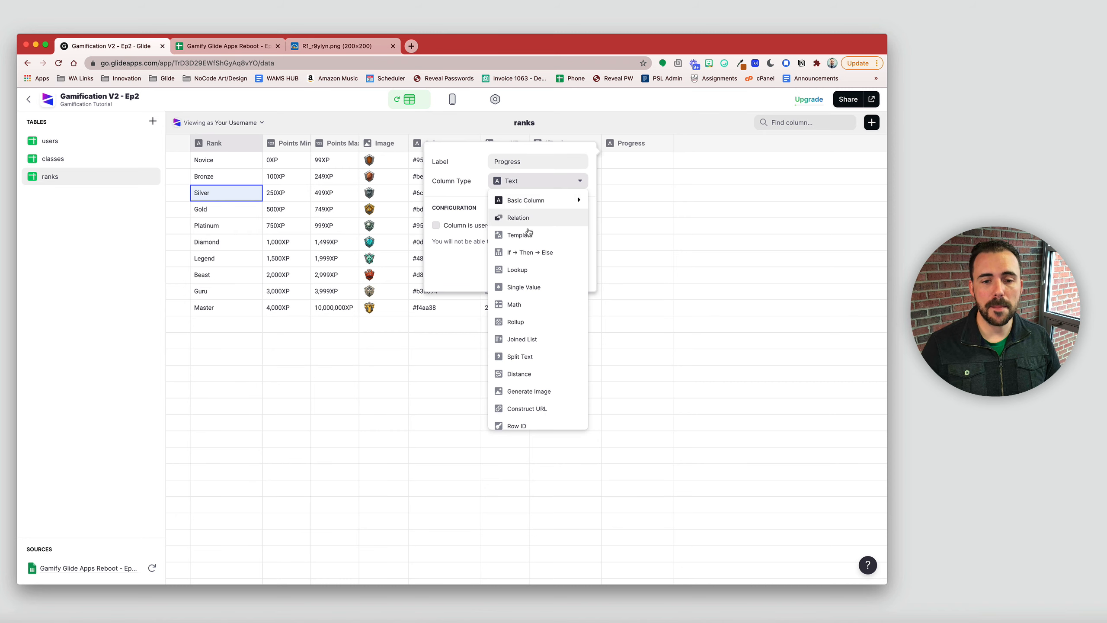
left_click(529, 307)
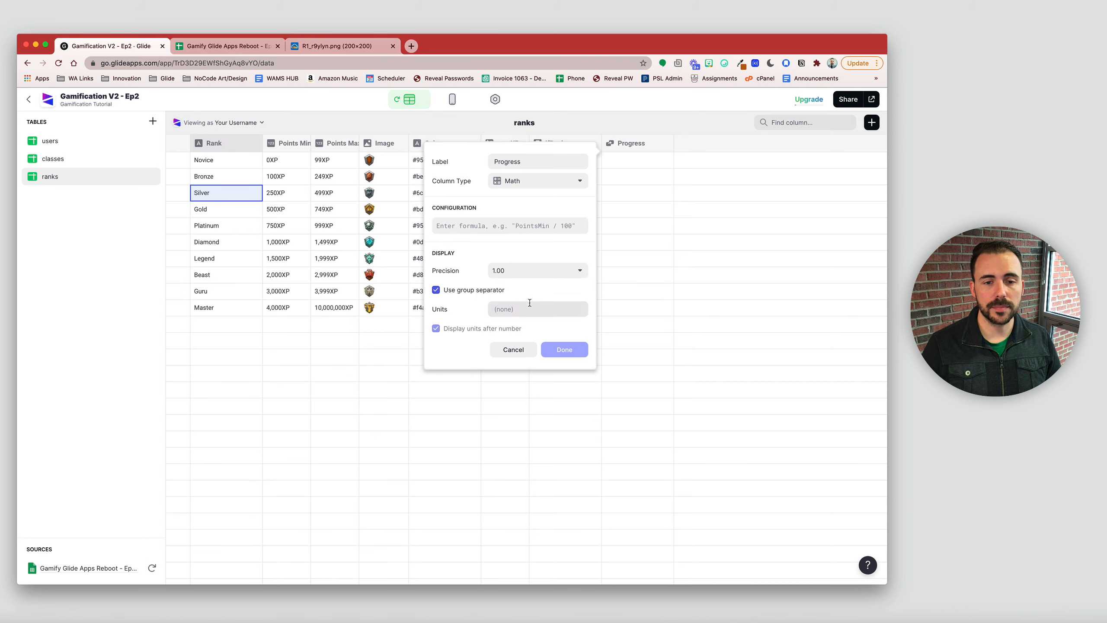
Step: Start the Progress formula with (XP - Min), using userXP for XP and Points Min for Min
left_click(465, 225)
type("XP")
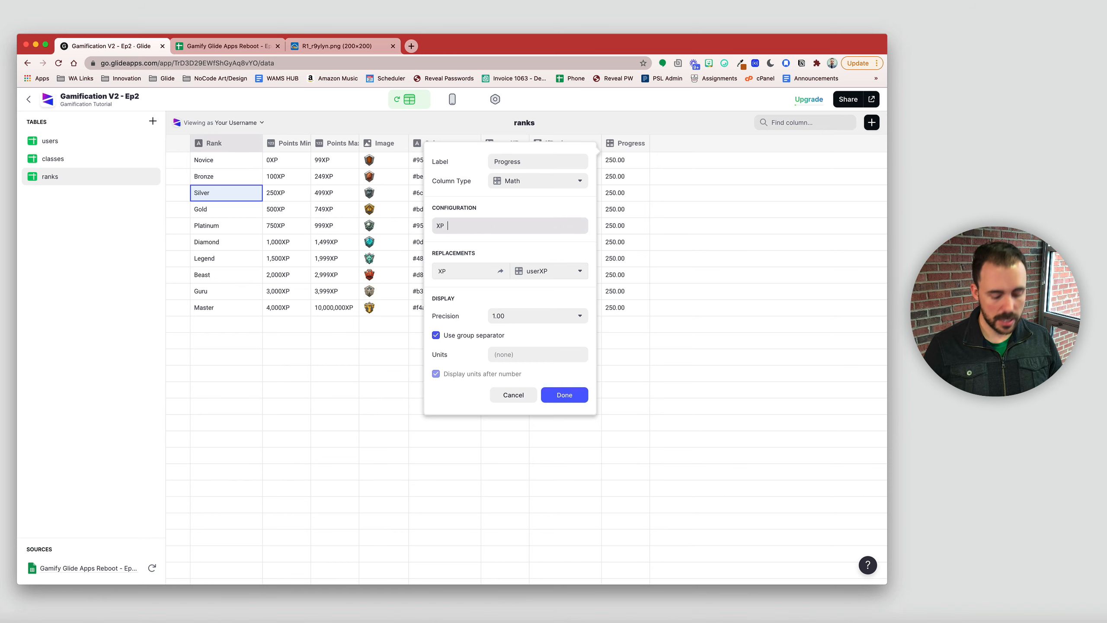
type(" - Min")
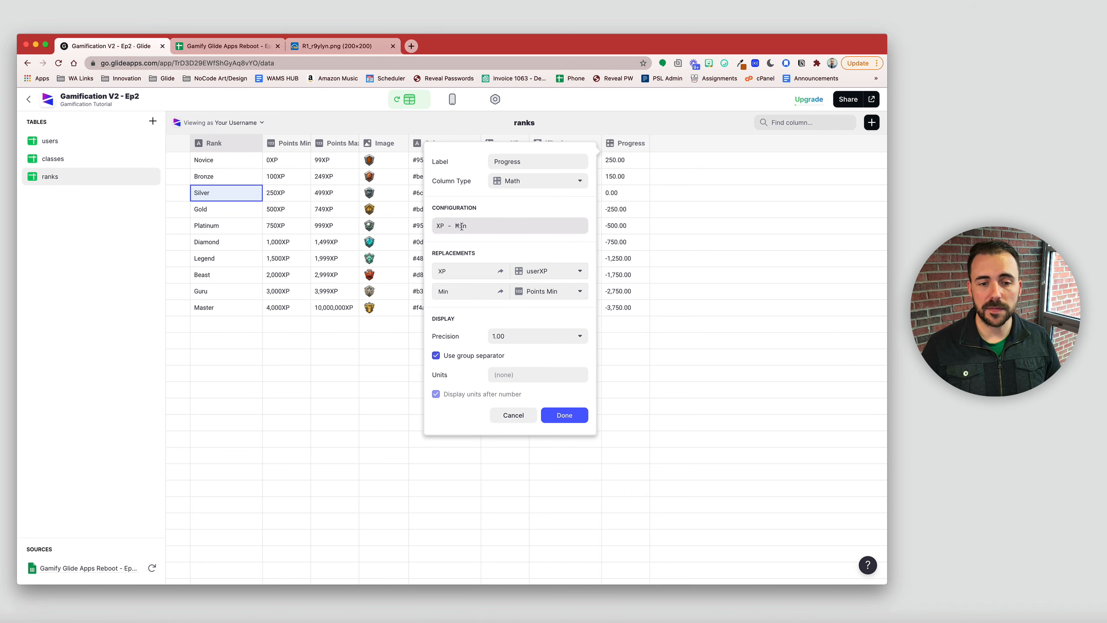
type(")")
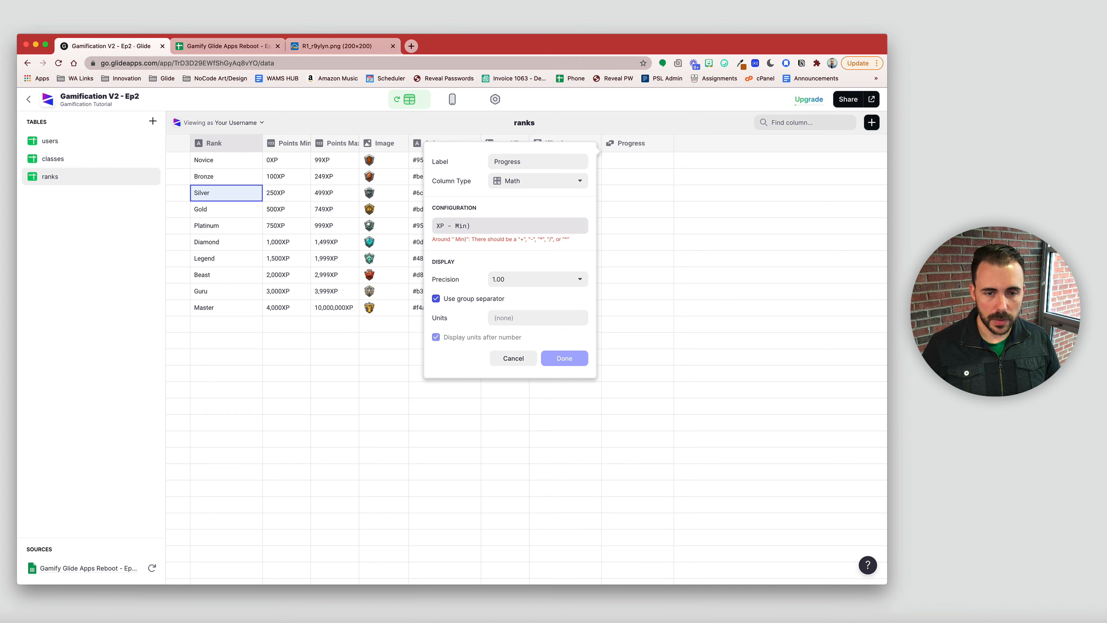
type("(")
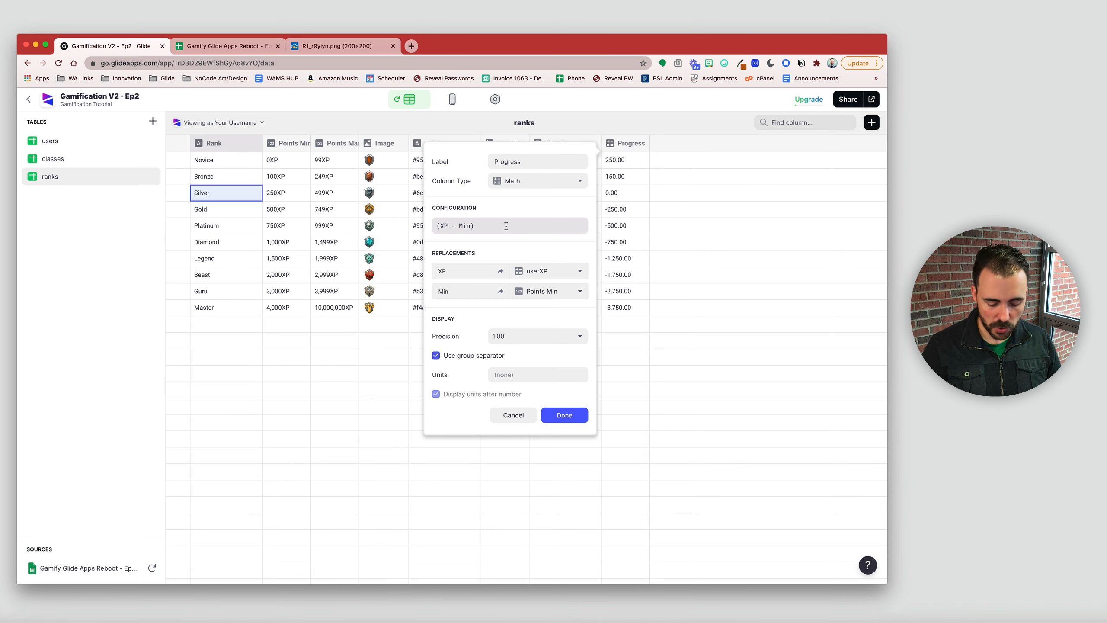
Step: Divide the Progress formula by (max - min), with max mapped to Points Max and Min to Points Min
type("/ ")
type("(ma")
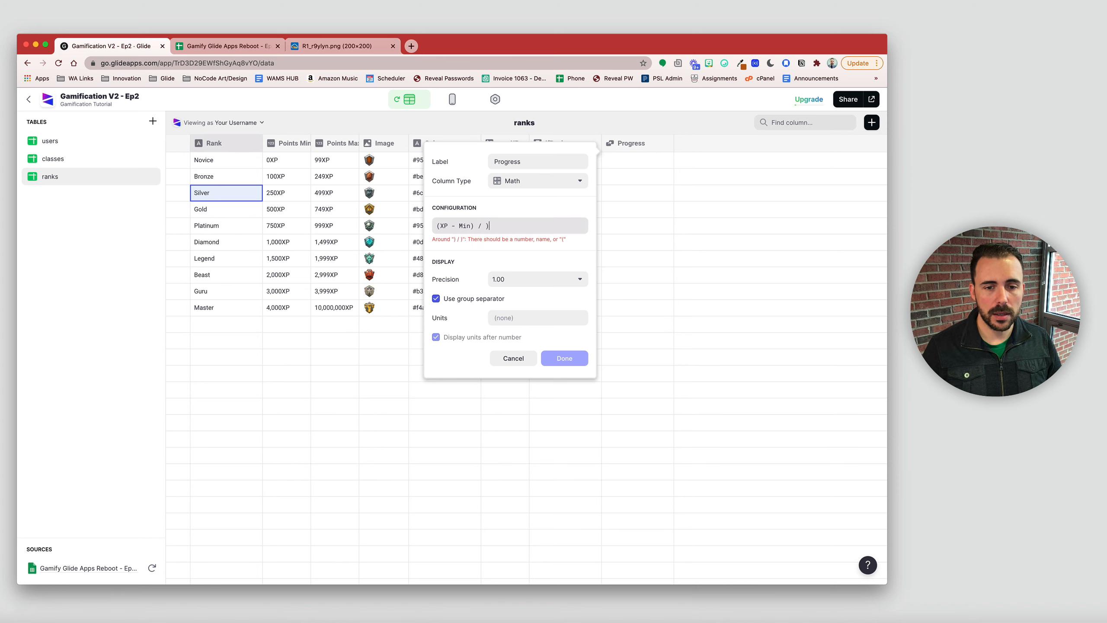
type("x")
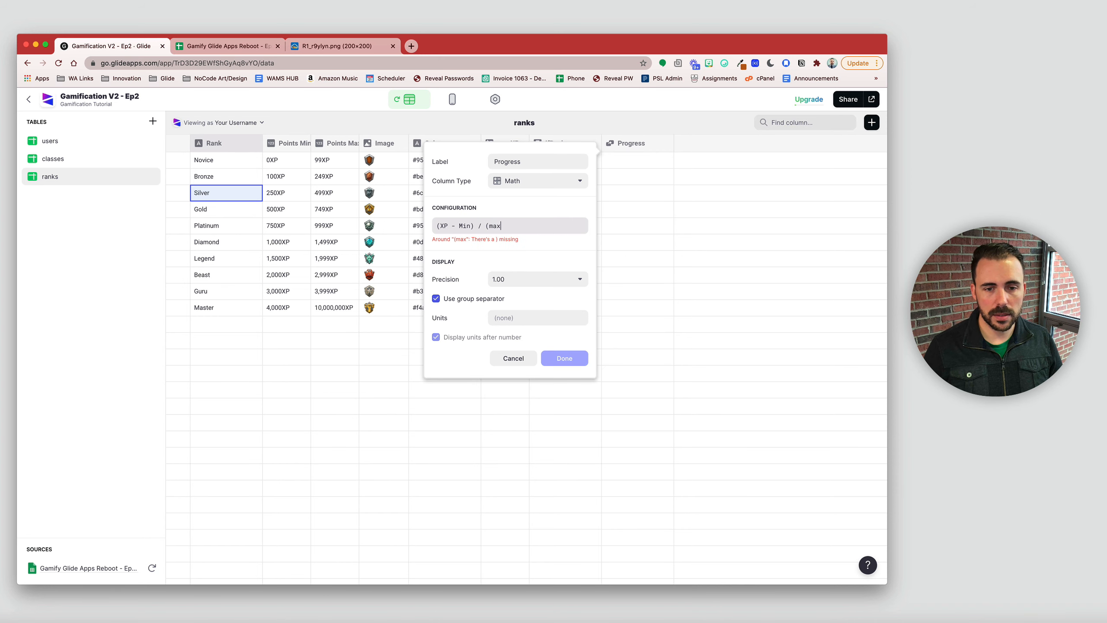
type(" - min)")
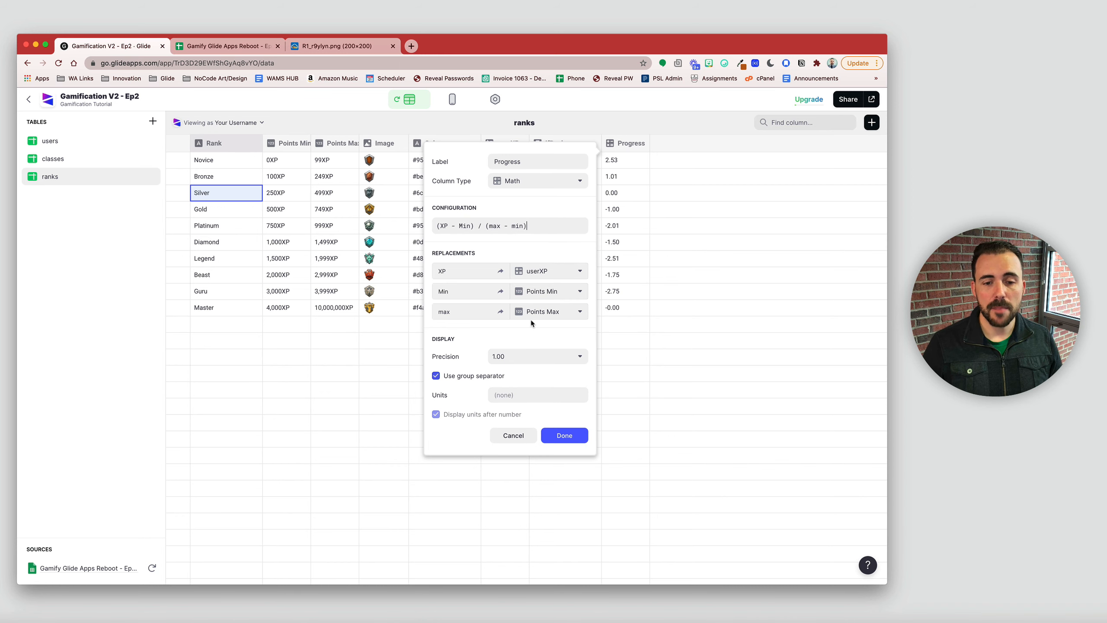
left_click(538, 296)
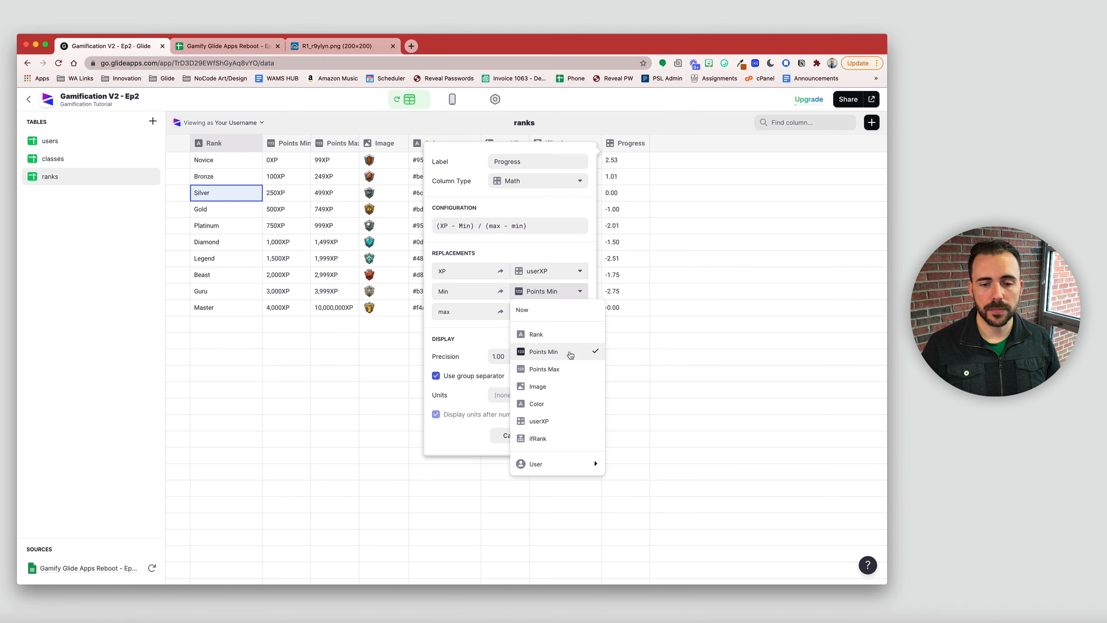
left_click(567, 352)
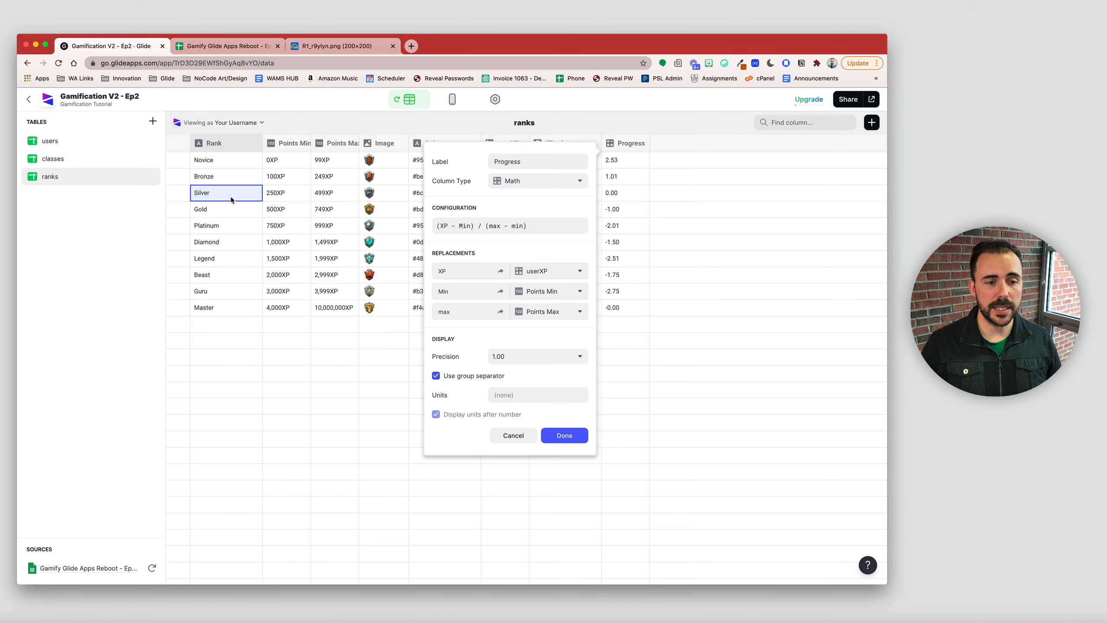
Step: Set the Progress column's precision to 1 and try % as its unit before clearing the unit again
left_click(514, 356)
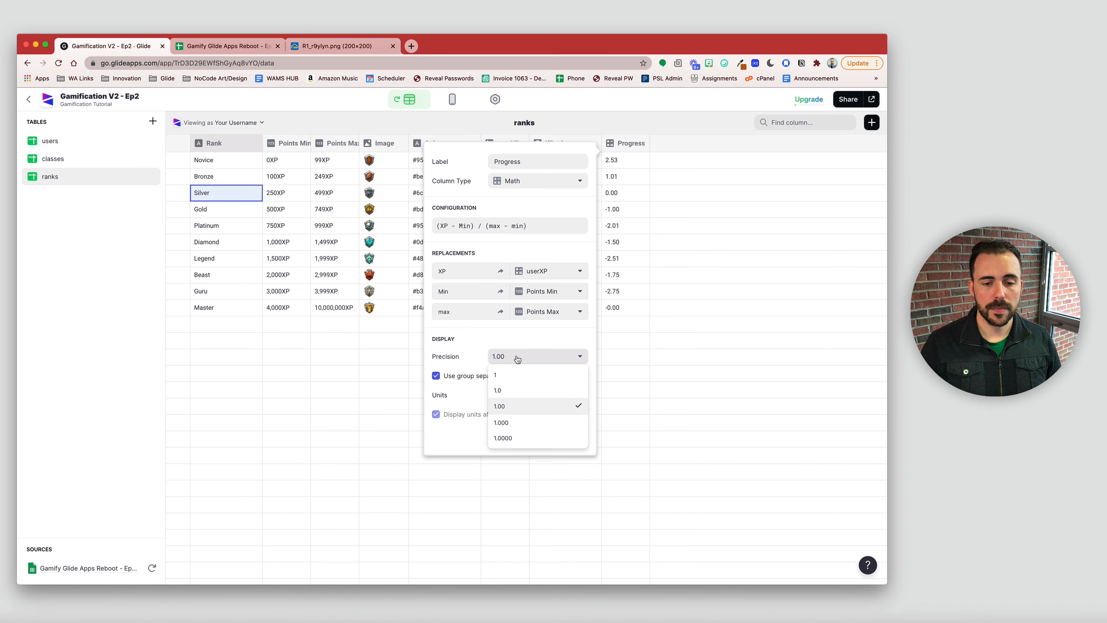
left_click(515, 376)
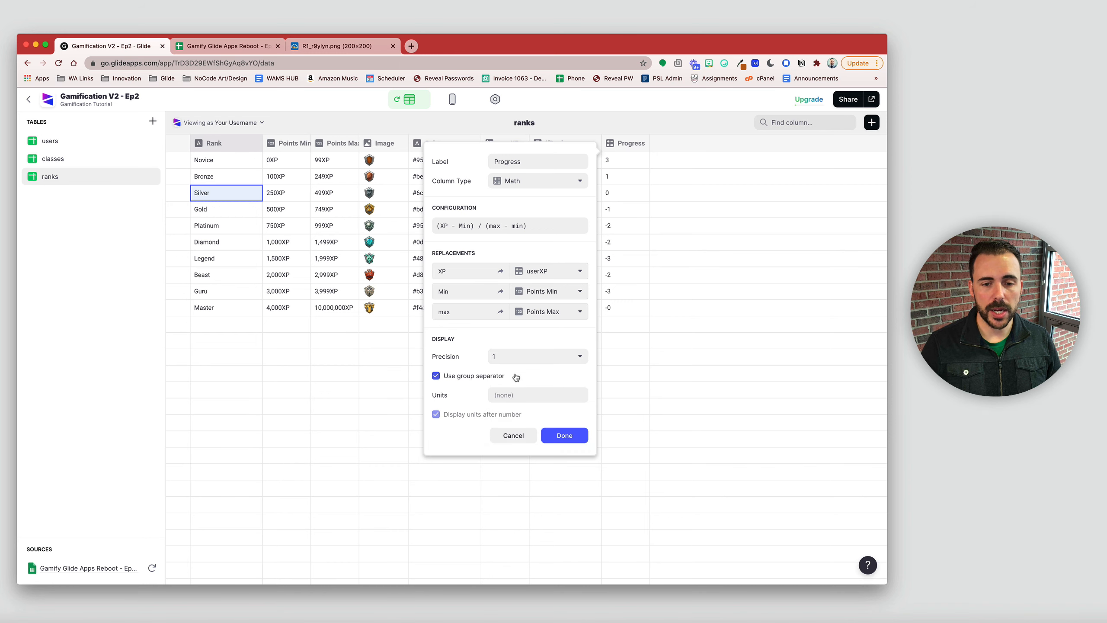
left_click(515, 395)
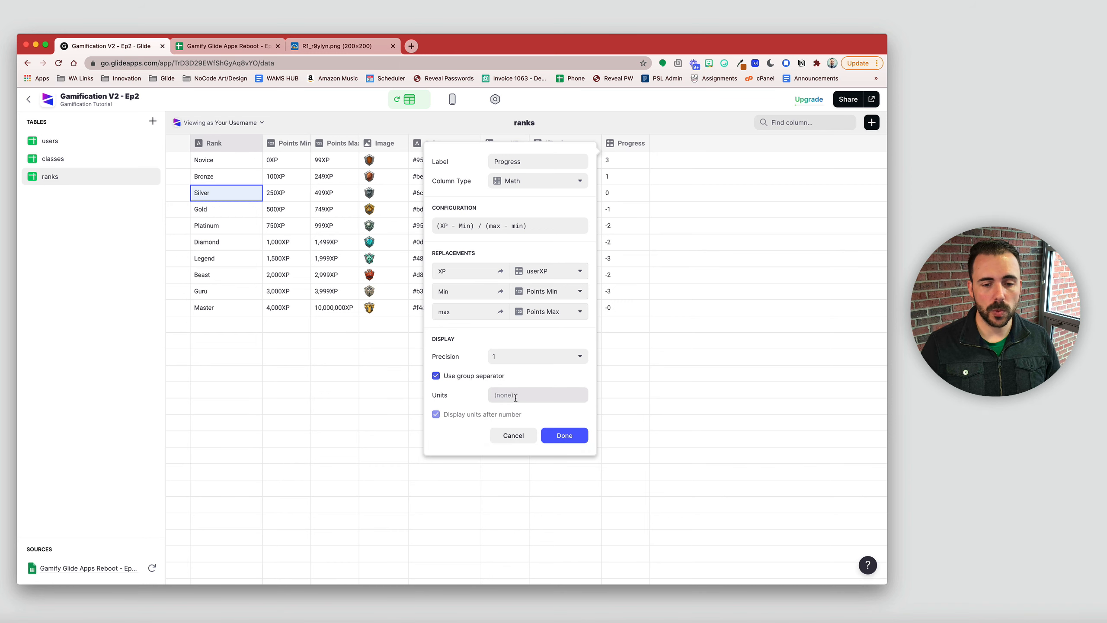
type("%")
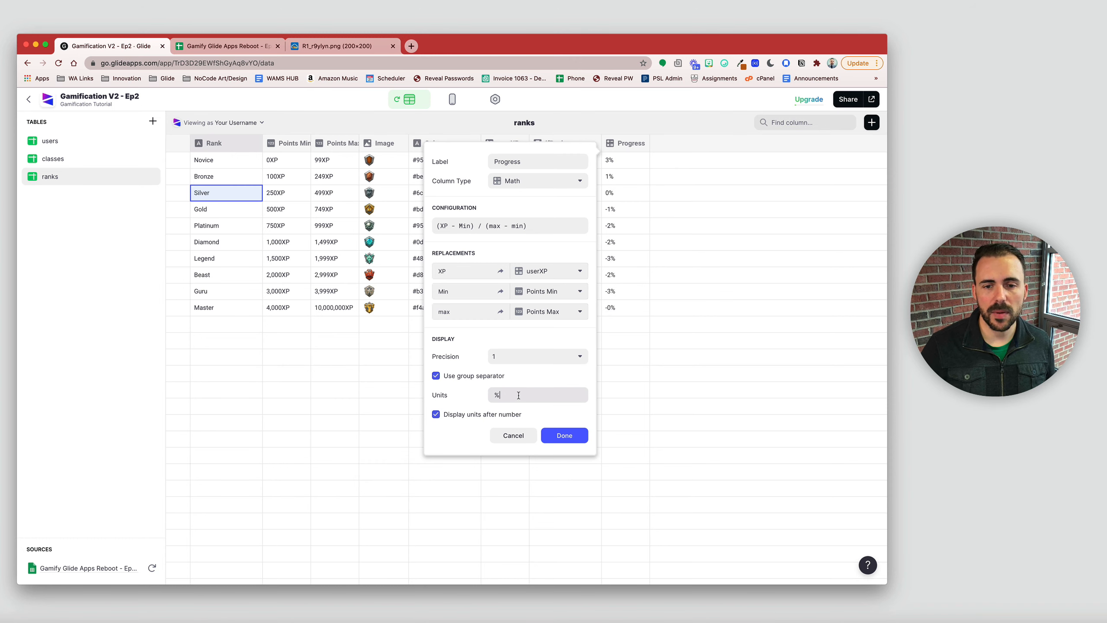
key("BackSpace")
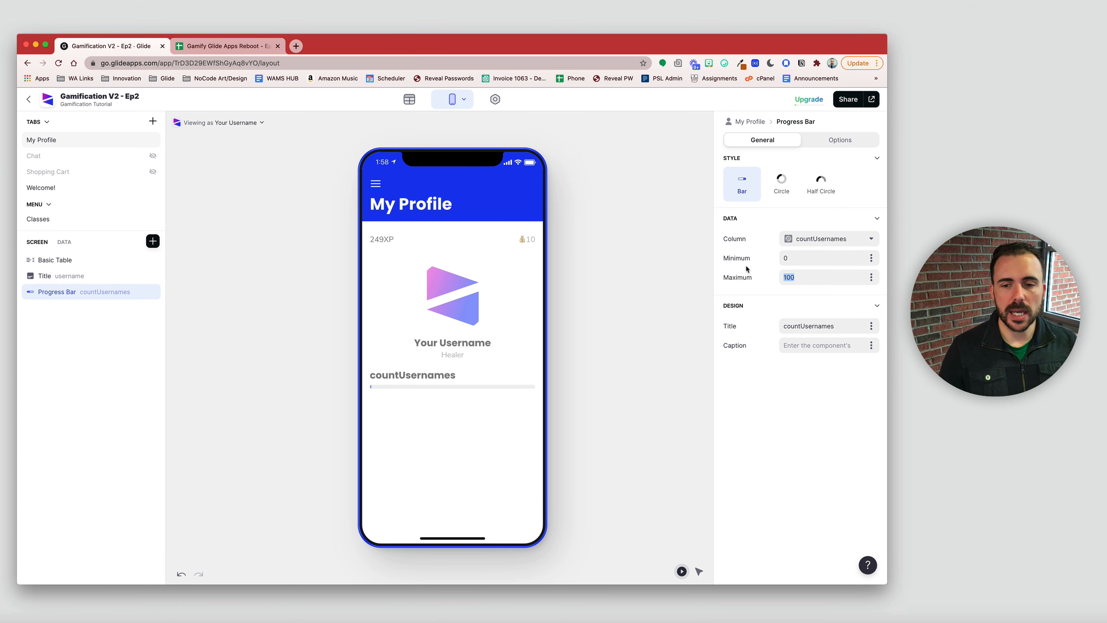
Step: Edit the Progress column in the ranks table so its formula reads (XP - Min) / (max - min) *100
left_click(411, 100)
left_click(51, 178)
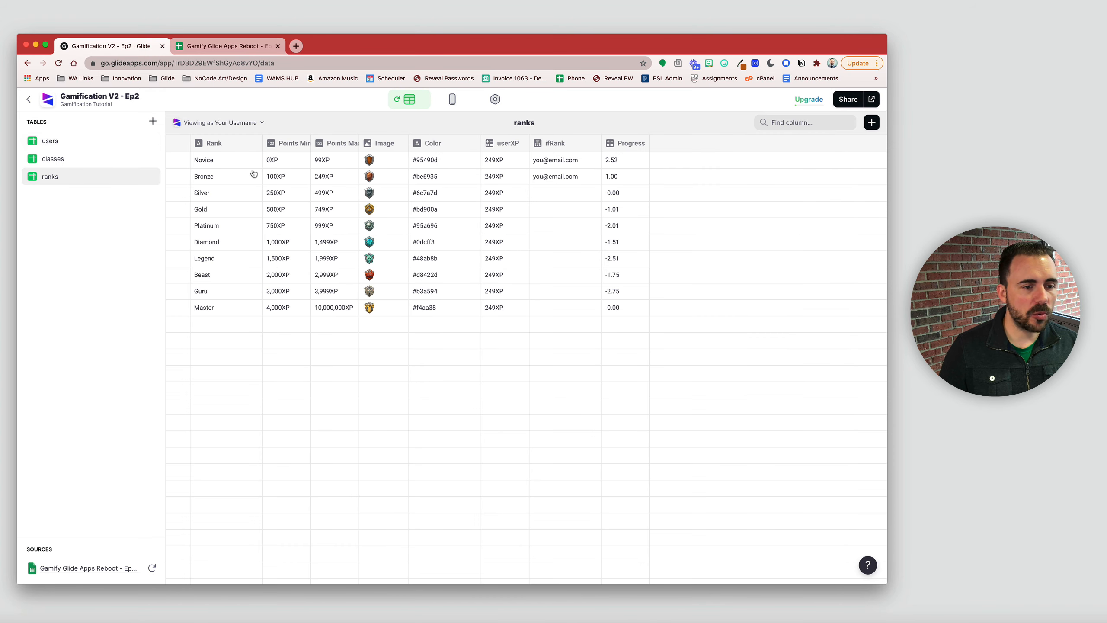
left_click(638, 144)
left_click(628, 161)
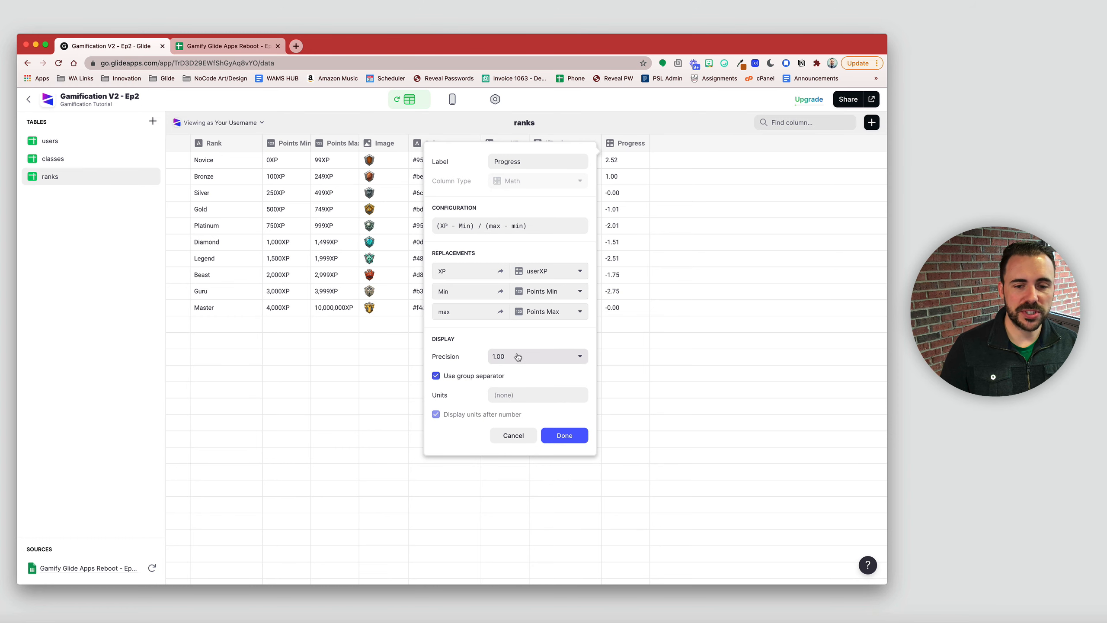
left_click(545, 224)
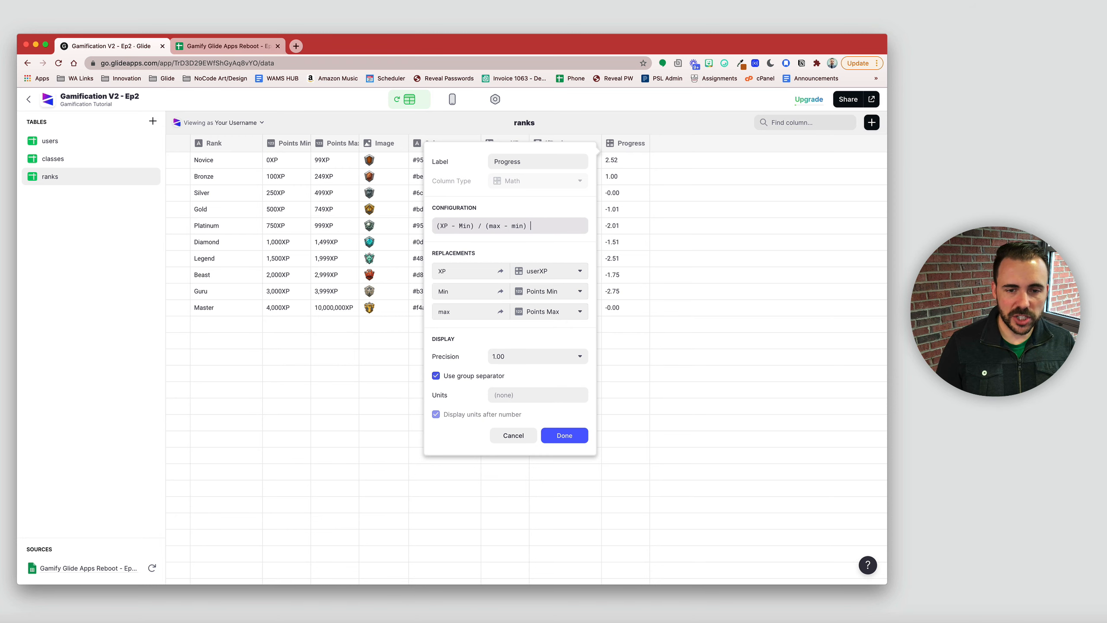
type("*1--")
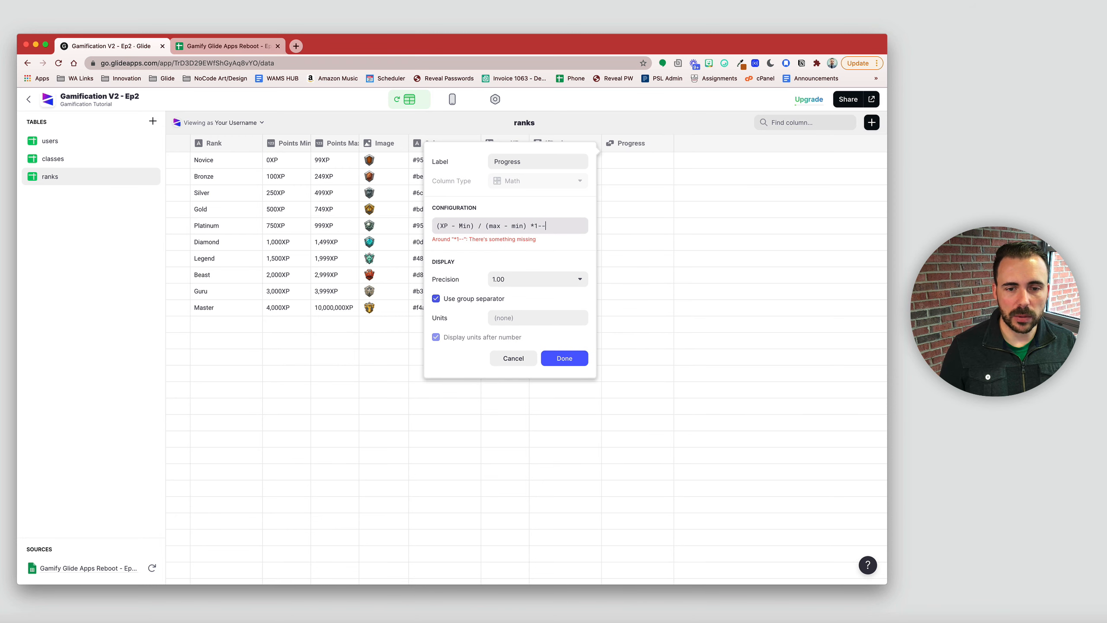
key("BackSpace")
key("BackSpace")
type("00")
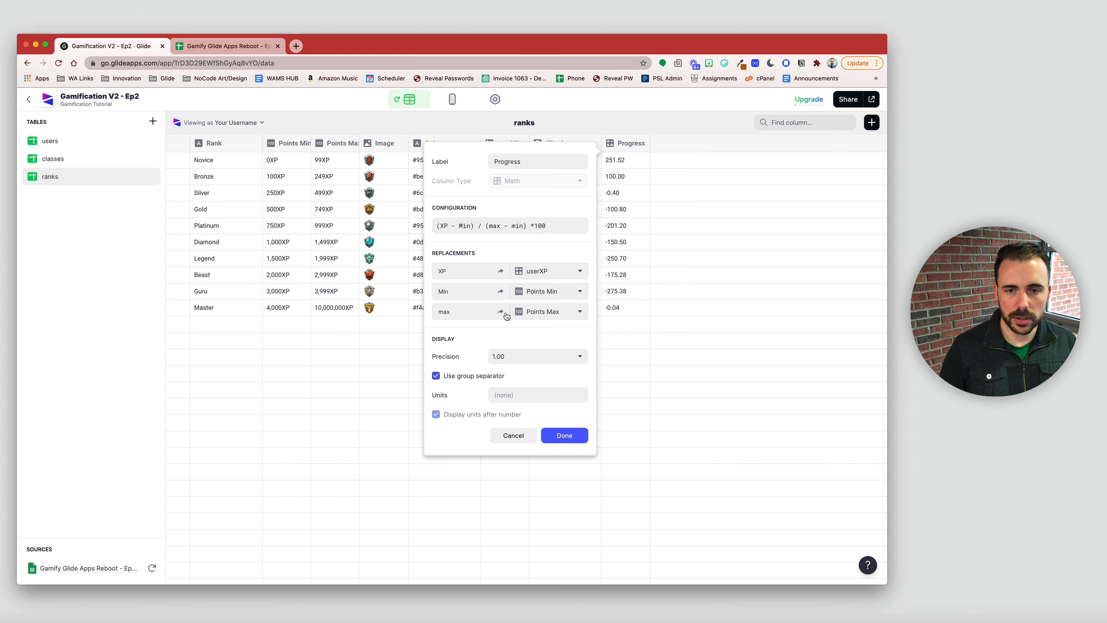
Step: Set the Progress column's display precision to 1 and save the column
left_click(511, 356)
left_click(508, 375)
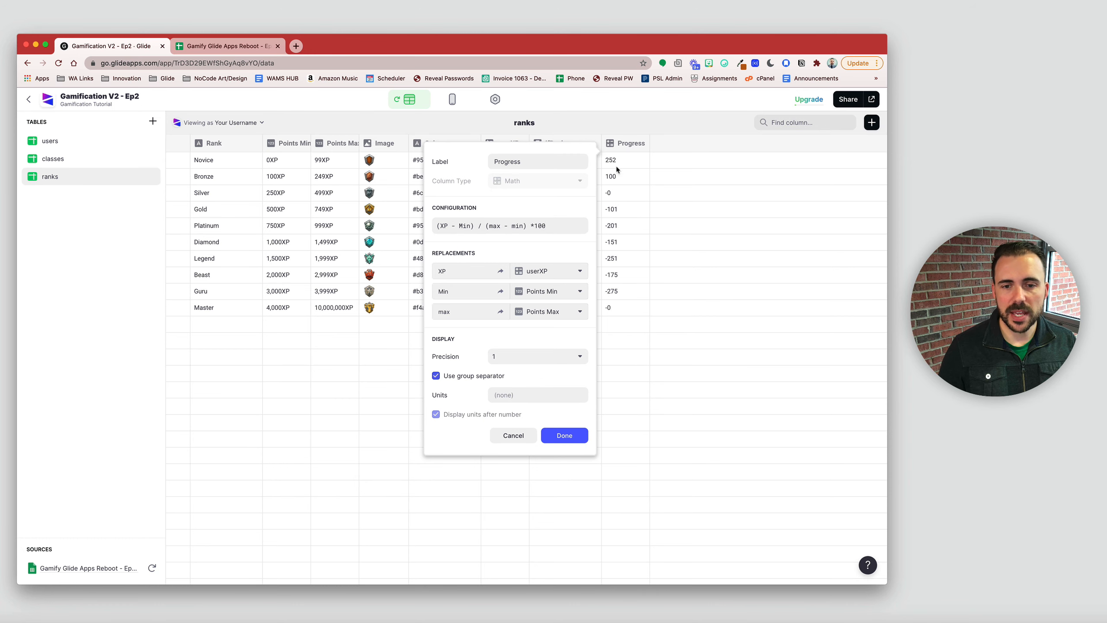
left_click(567, 435)
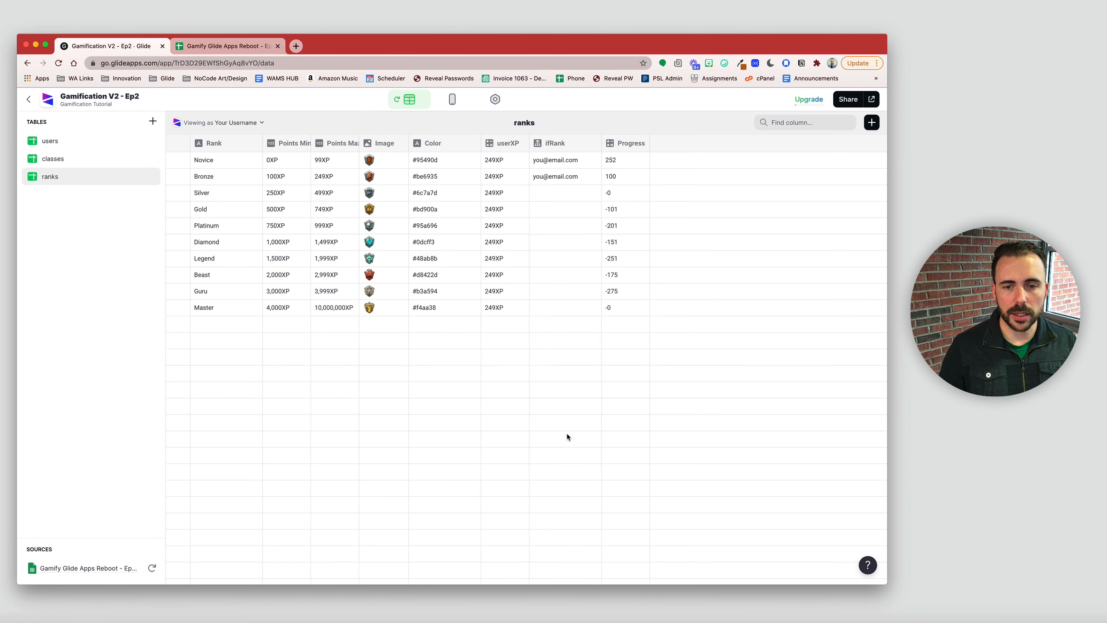
Step: Compare the XP limits and Progress values of the Bronze and Silver ranks, and examine which ranks carry the user's email in ifRank
left_click(496, 194)
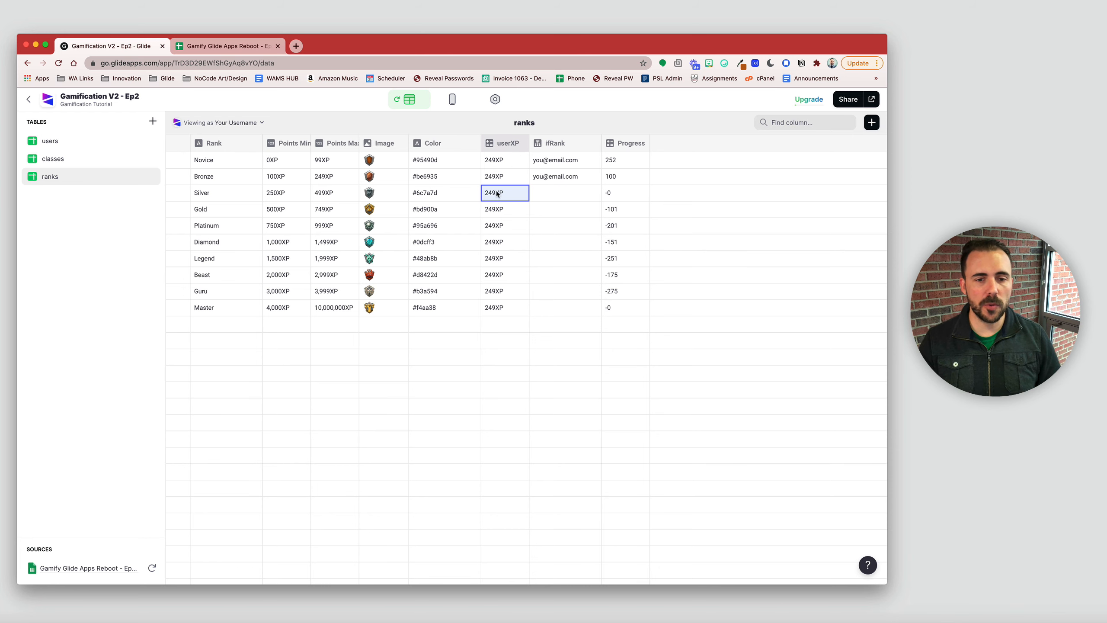
left_click(340, 194)
left_click(281, 194)
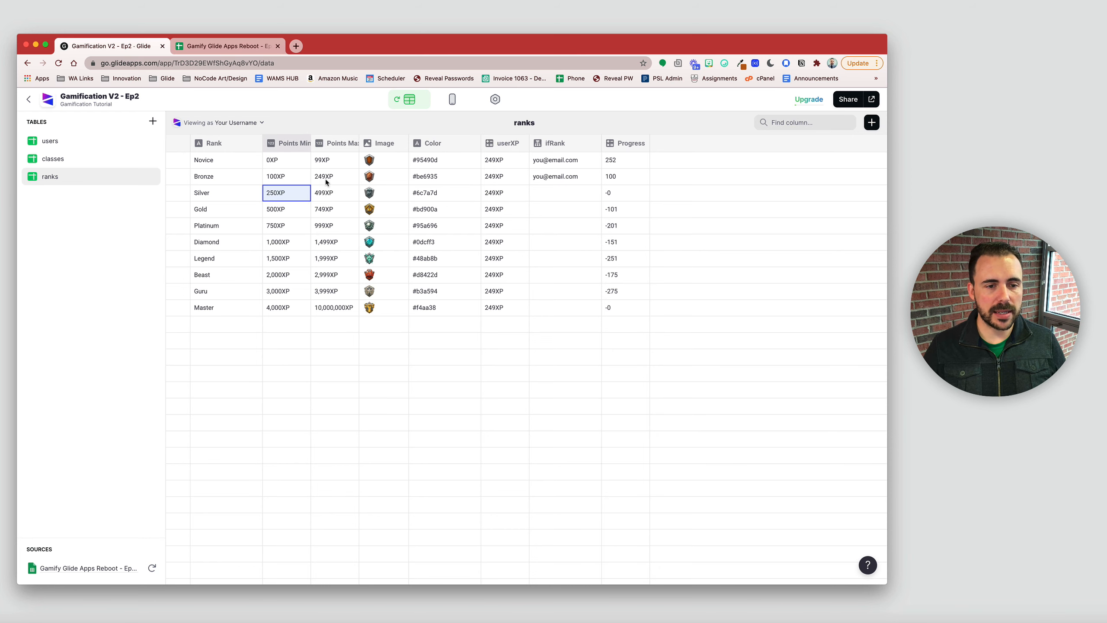
left_click(326, 178)
left_click(606, 177)
left_click(327, 180)
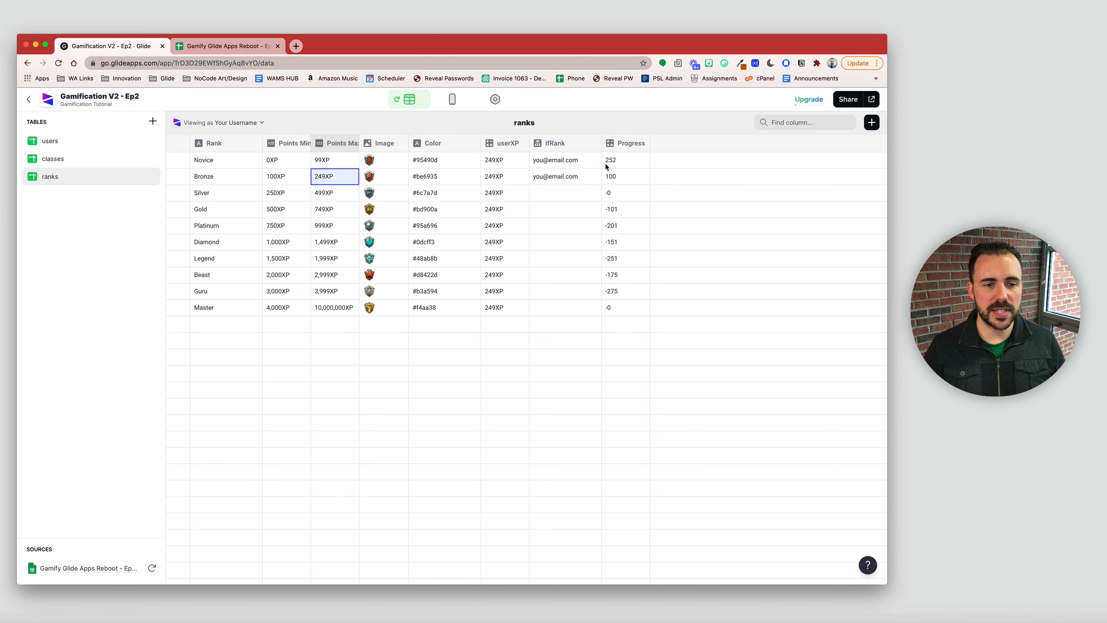
left_click(641, 173)
left_click(346, 177)
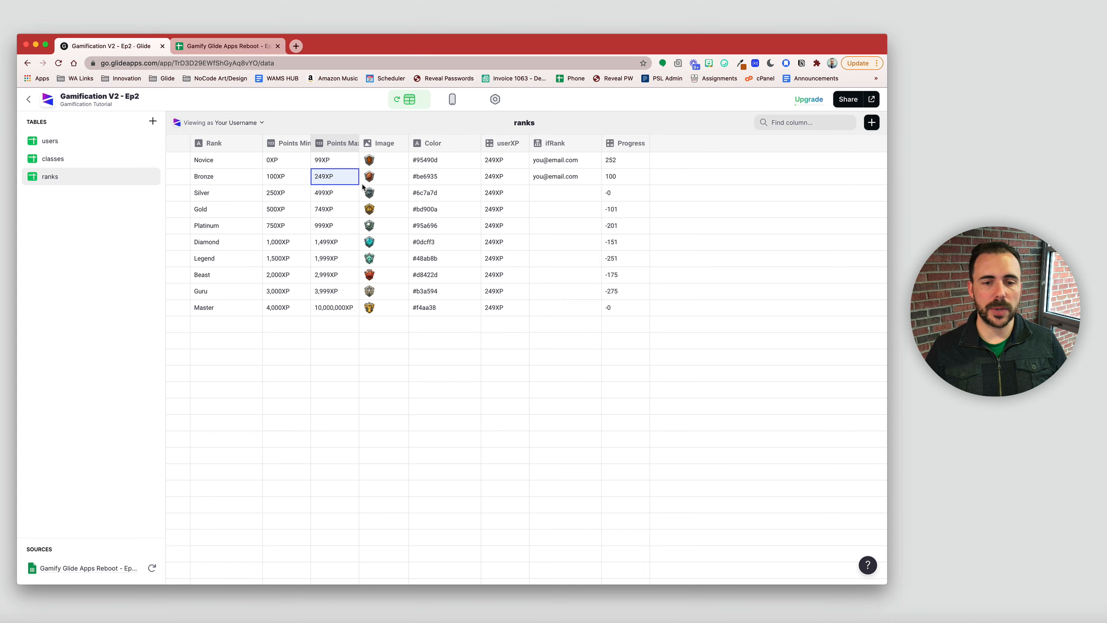
left_click(449, 99)
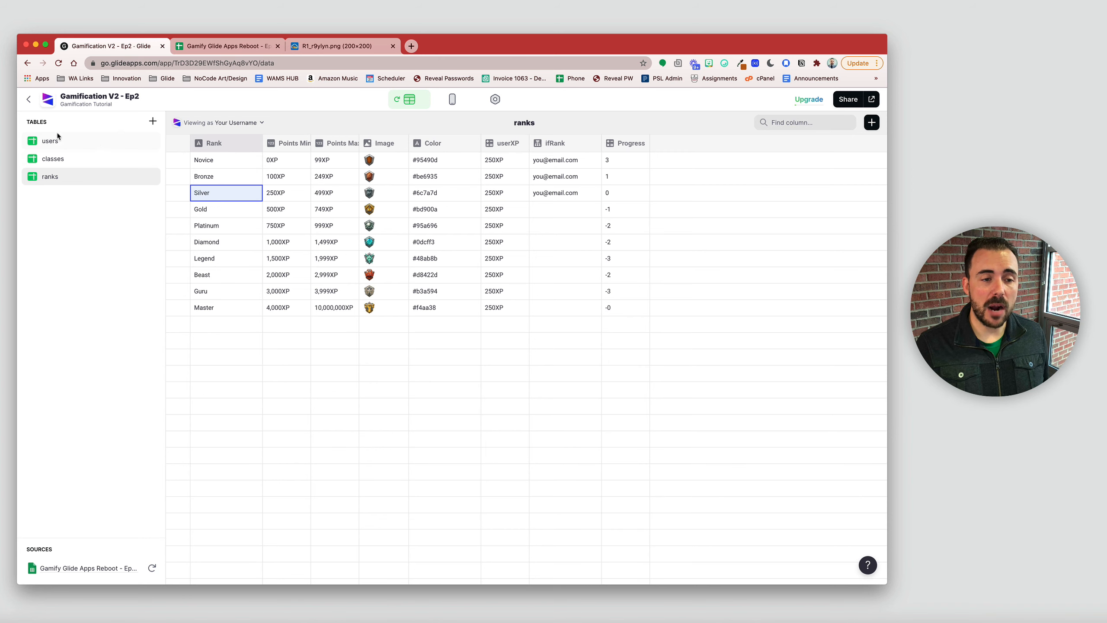
left_click_drag(555, 164, 558, 195)
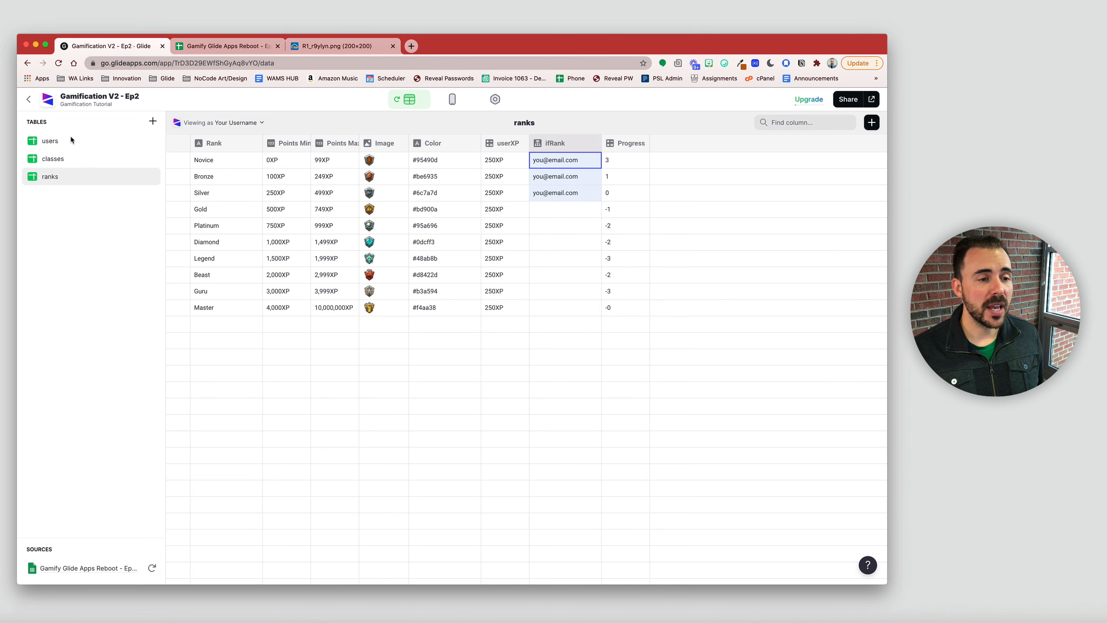
Step: Add a Relation column named rel_ranks to the users table
left_click(64, 145)
scroll(497, 212, "right", 8)
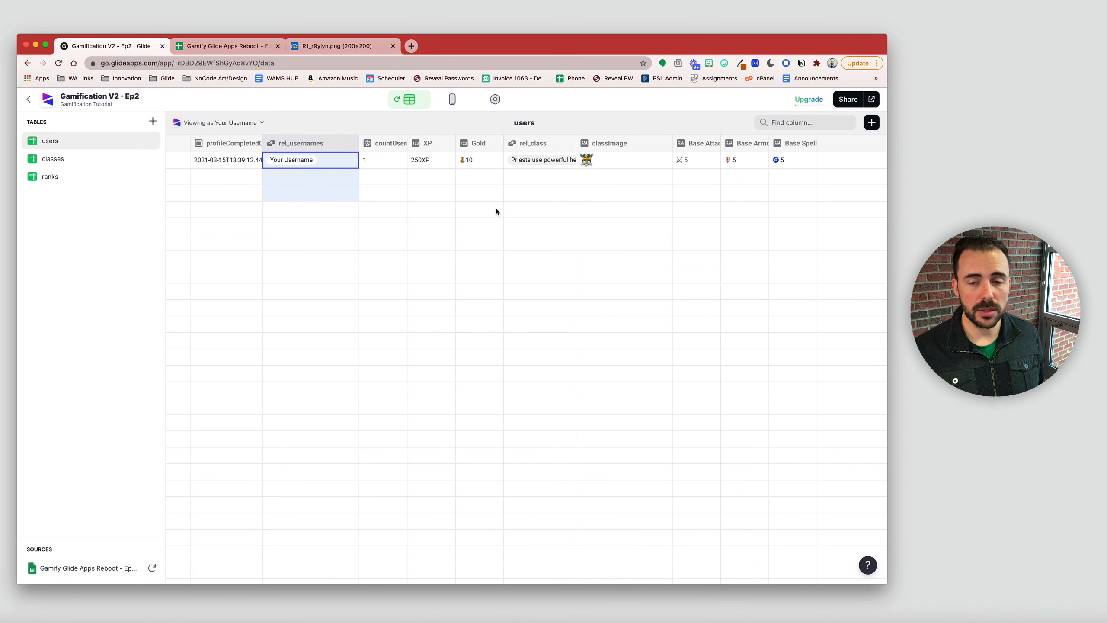
left_click(872, 122)
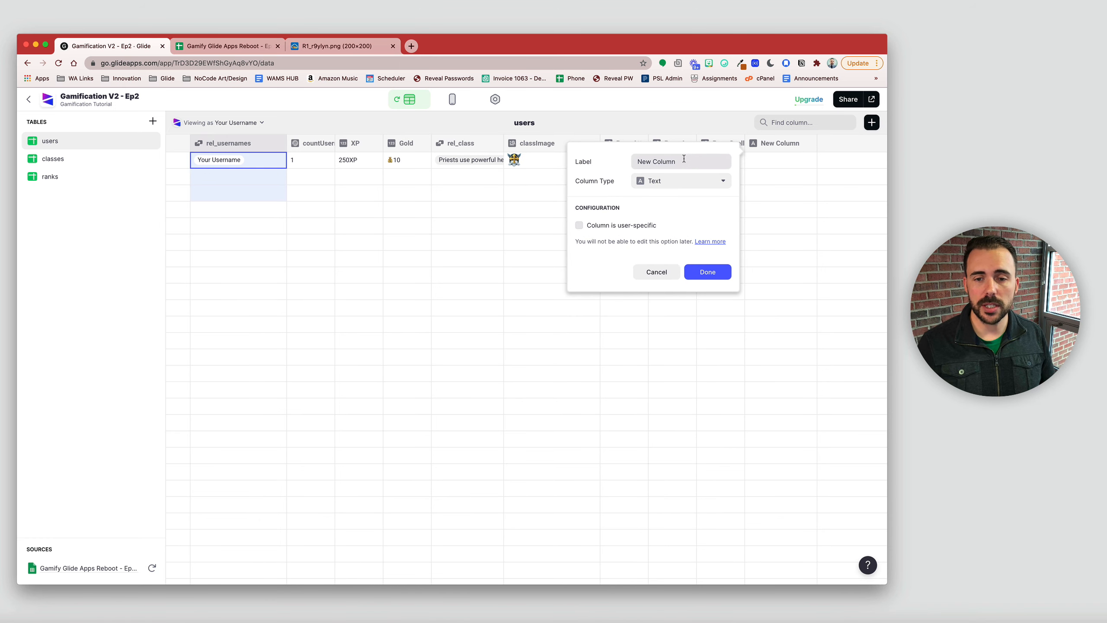
left_click_drag(683, 158, 575, 156)
type("rel_")
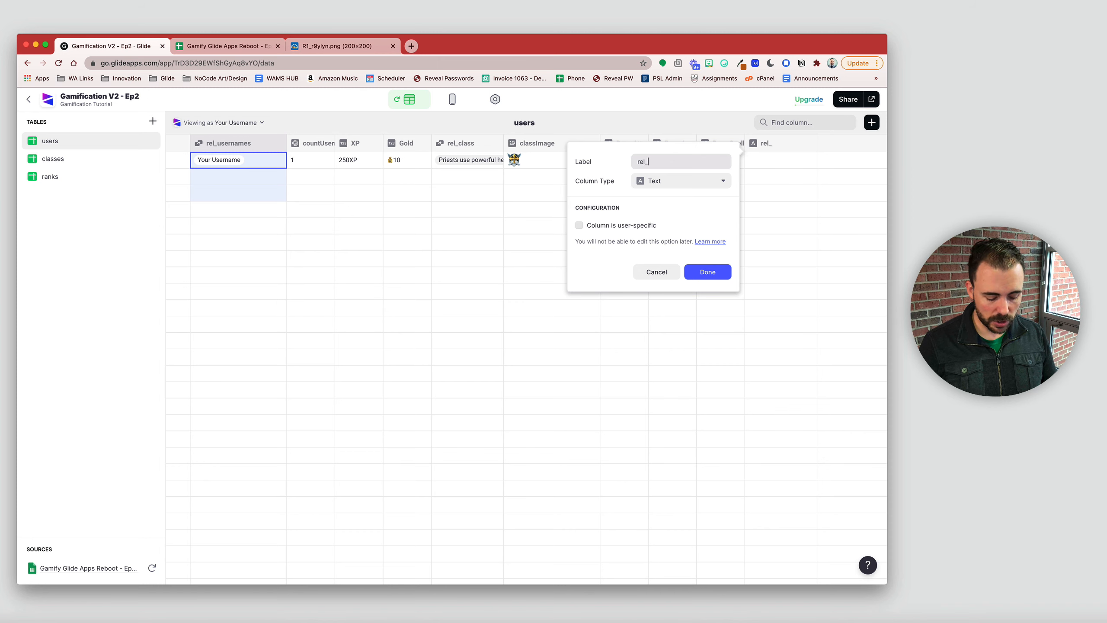
type("ranks")
left_click(652, 181)
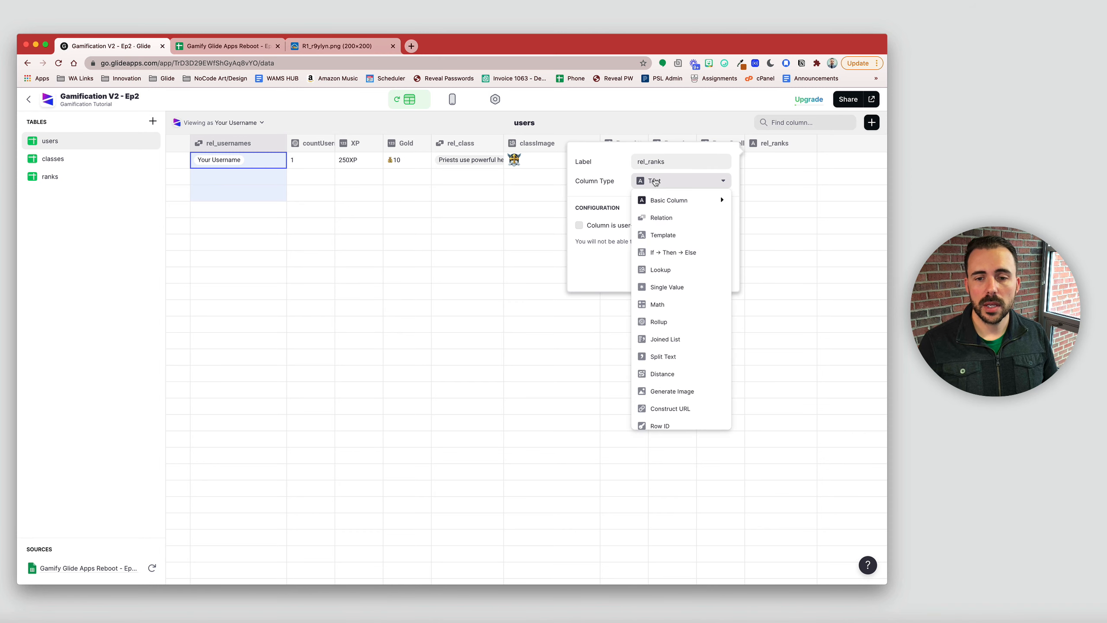
left_click(665, 216)
Step: Configure rel_ranks to match the users' email with the ifRank column of the ranks table, allowing multiple matches
left_click(638, 225)
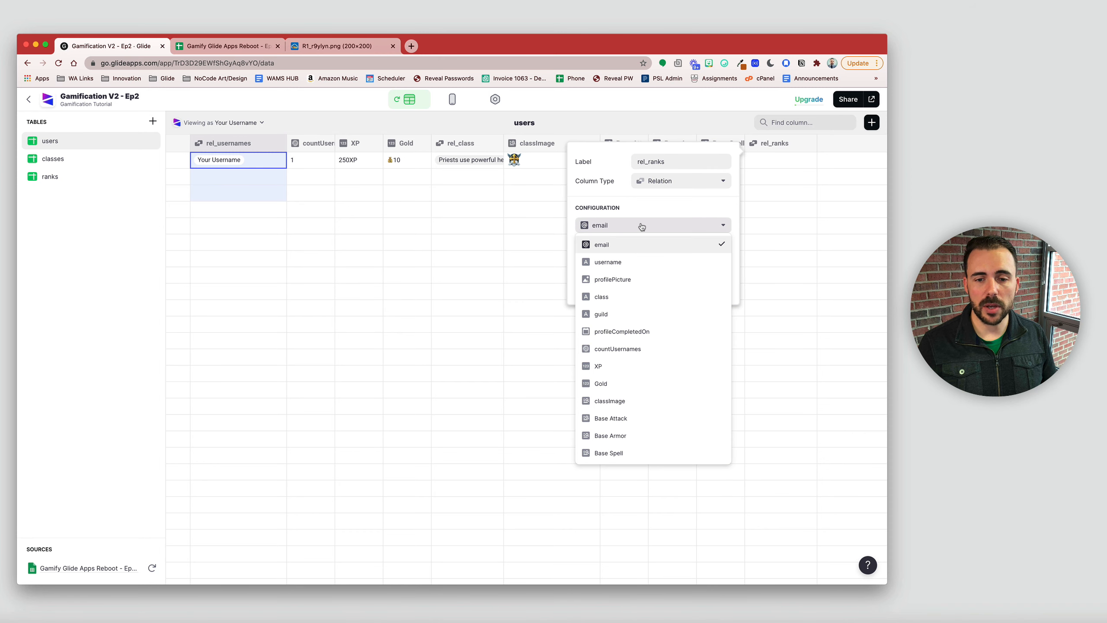
left_click(637, 225)
left_click(632, 245)
mouse_move(627, 309)
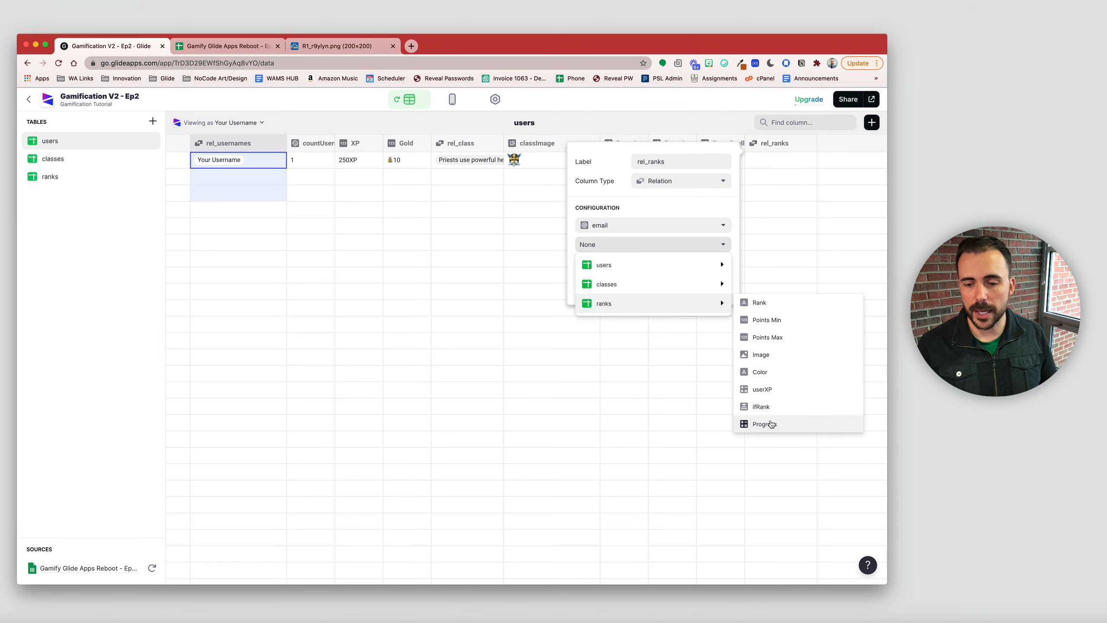
left_click(762, 407)
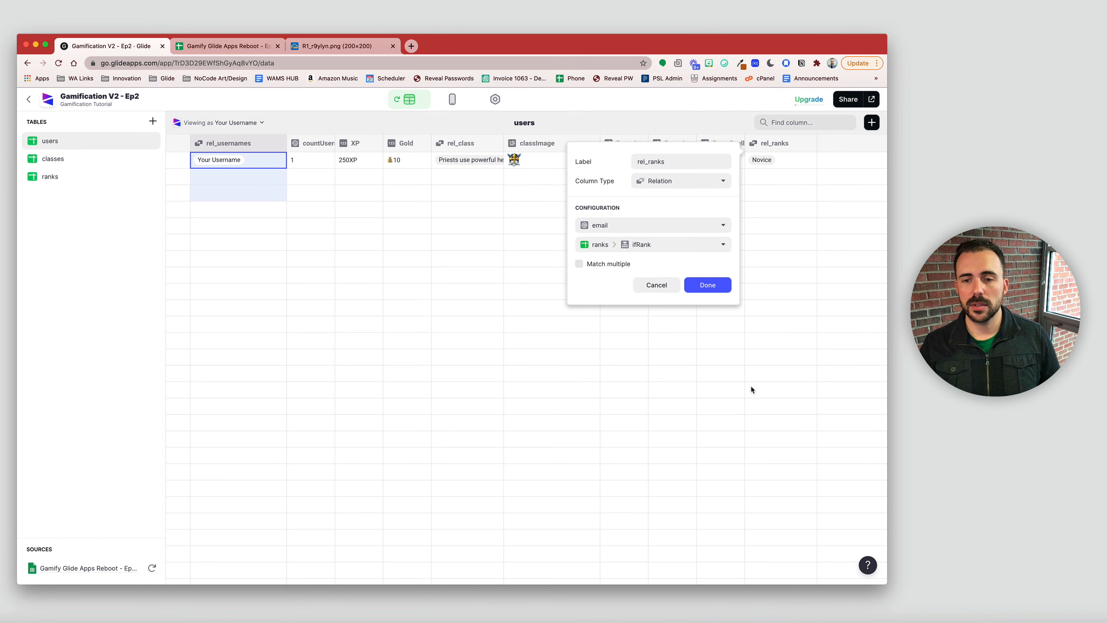
left_click(617, 264)
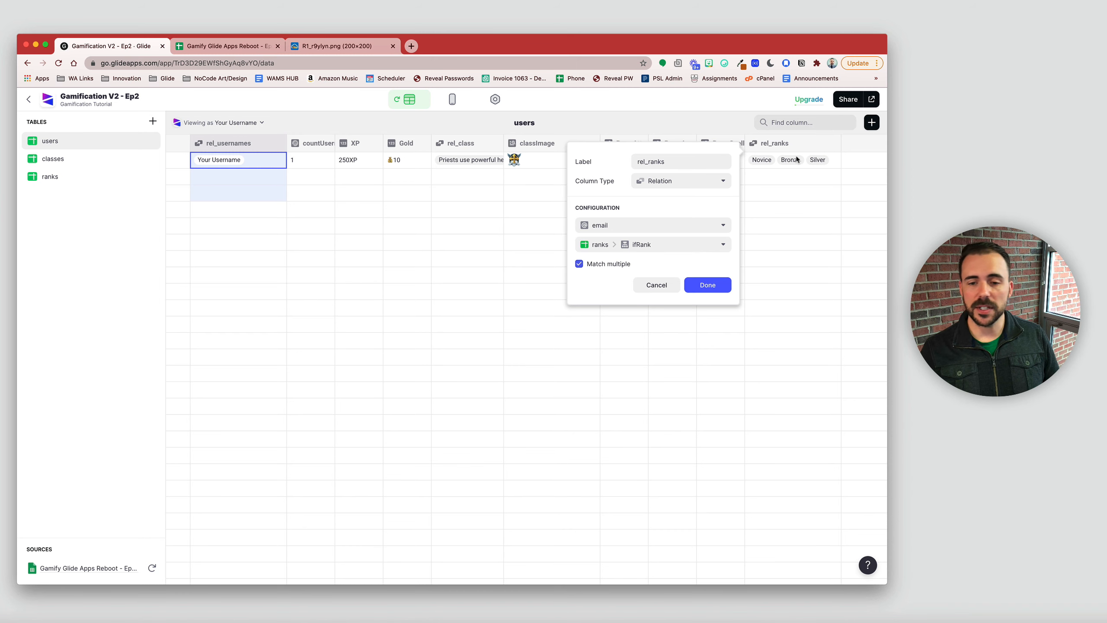
Step: Save the rel_ranks relation column and review the base attack, armor and spell columns of the users table
left_click(718, 285)
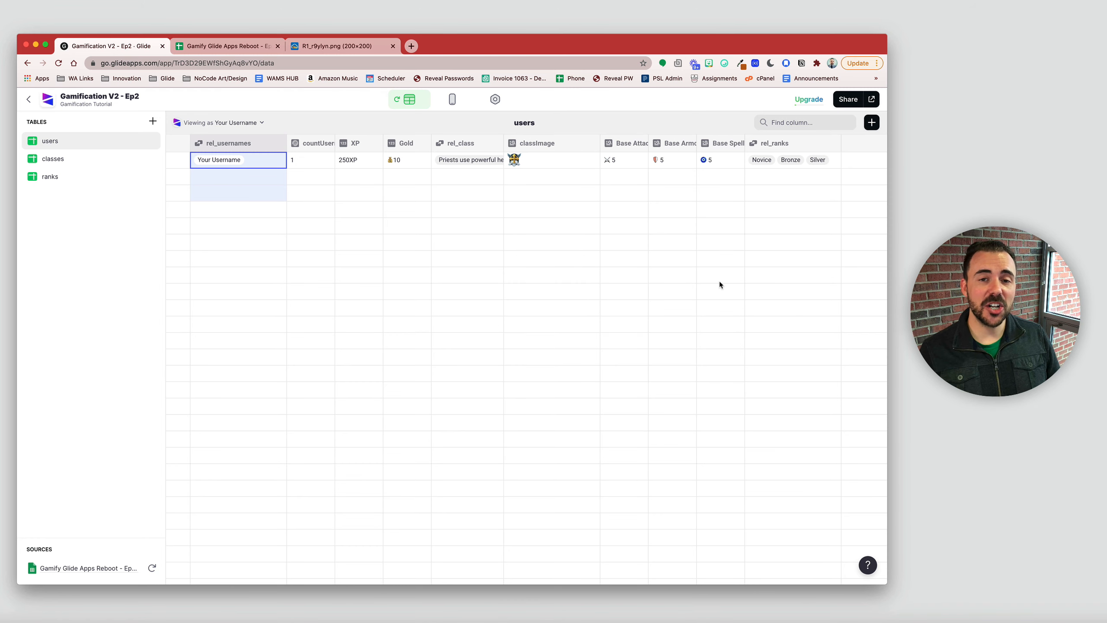
left_click(622, 145)
left_click(671, 144)
left_click(709, 146)
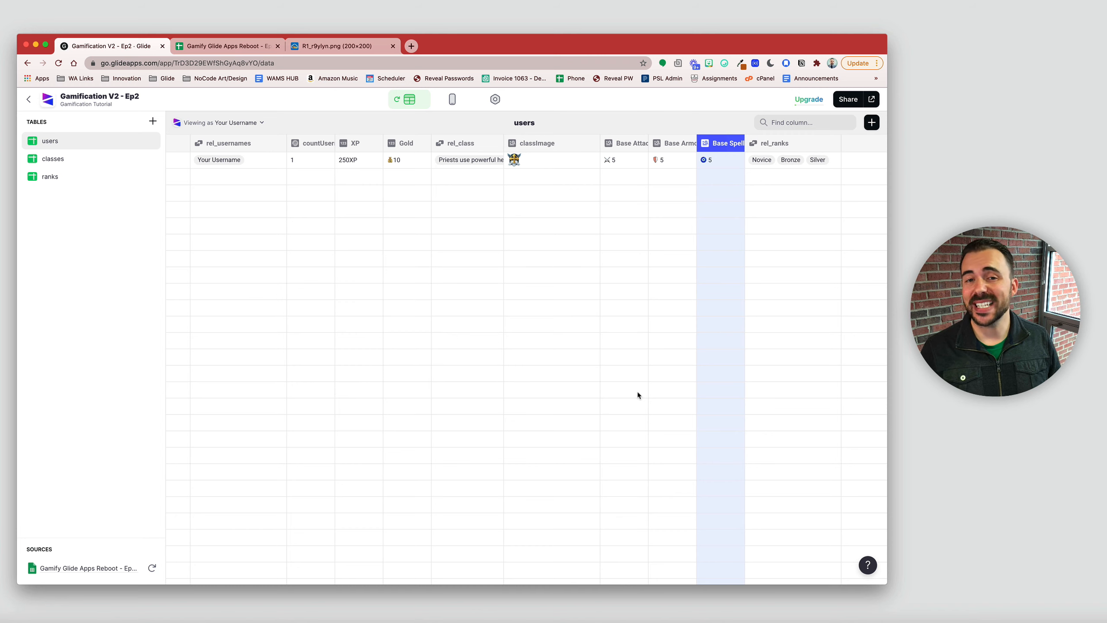
scroll(635, 370, "left", 3)
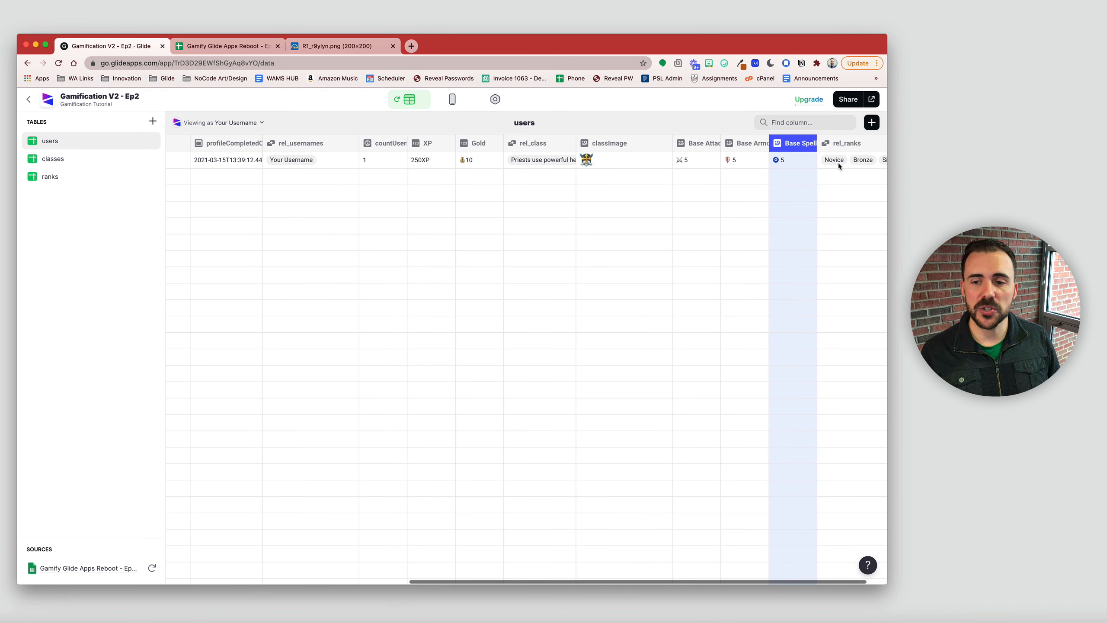
scroll(839, 165, "right", 3)
Step: Add a Single Value column to the users table that takes the last value
left_click(872, 122)
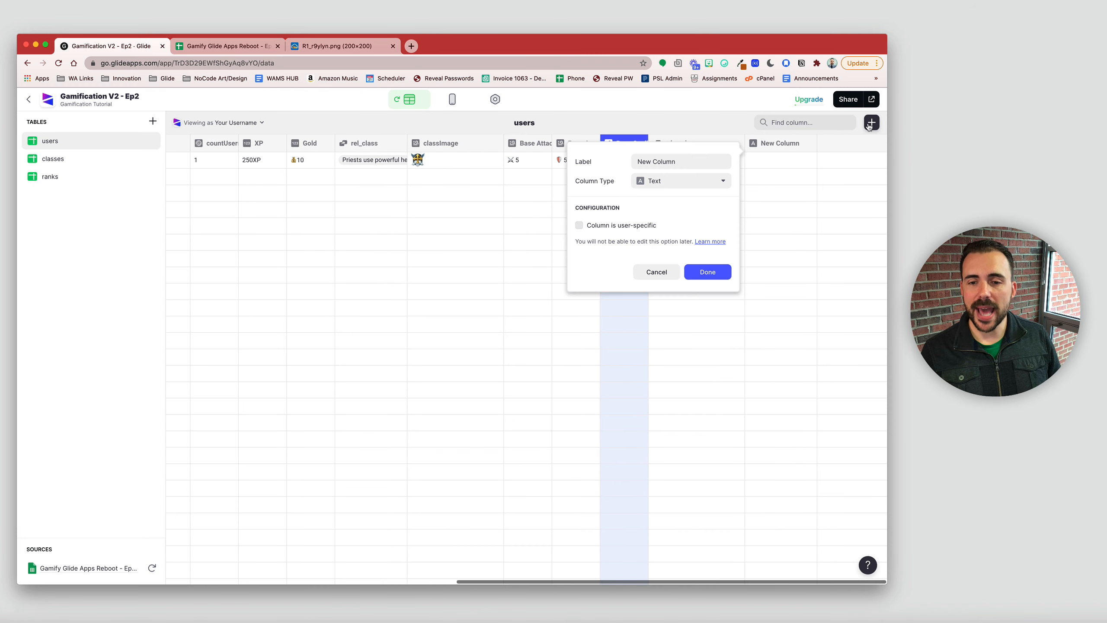
left_click(694, 181)
left_click(670, 287)
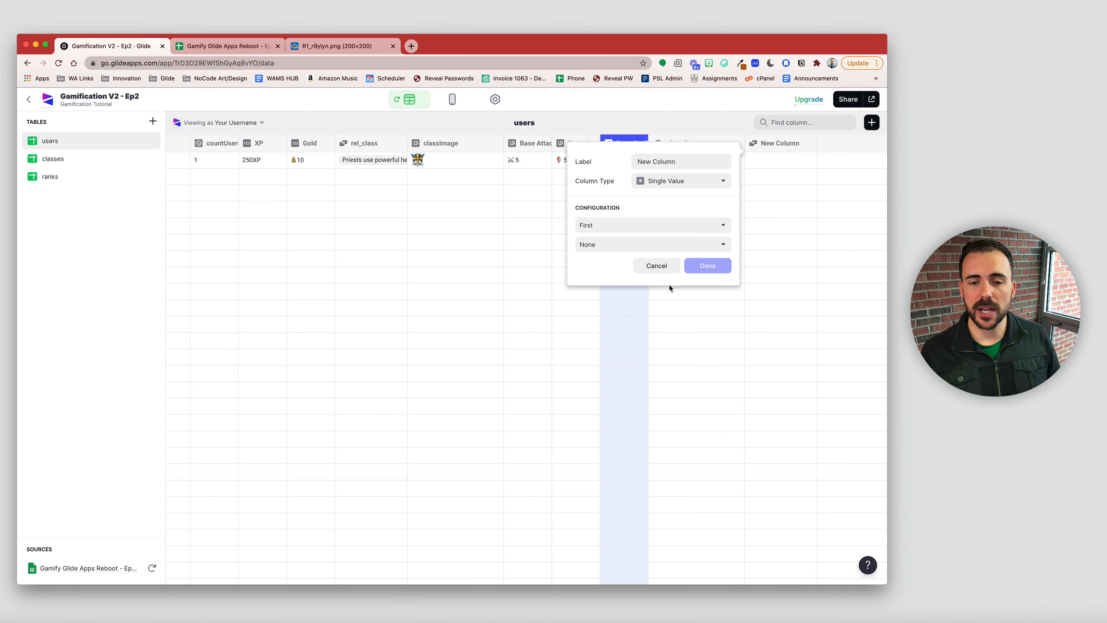
left_click(586, 225)
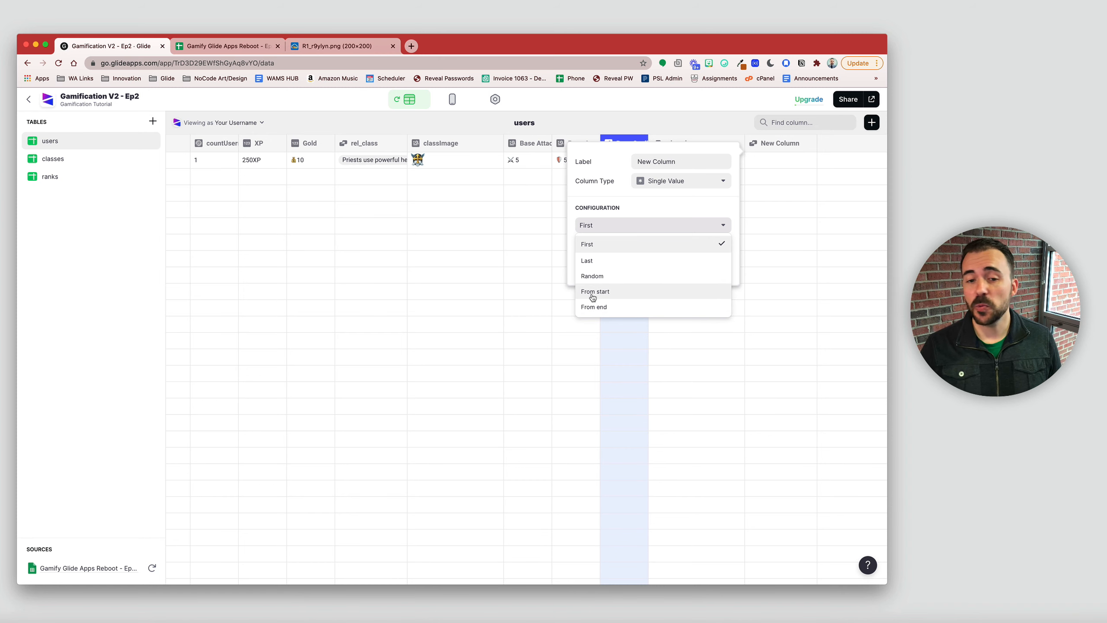
left_click(592, 262)
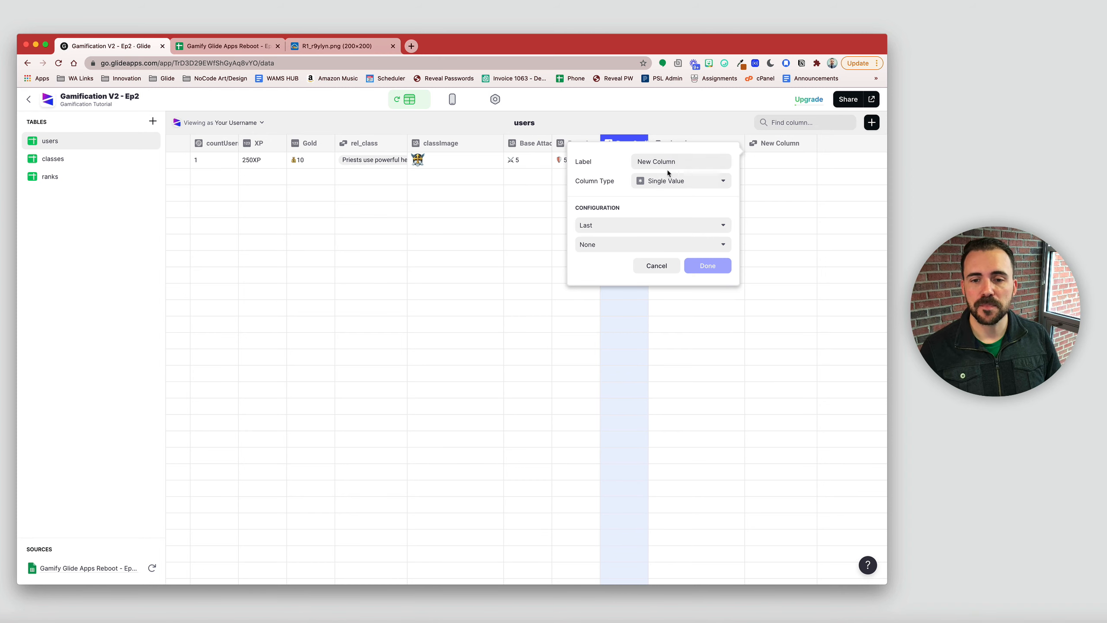
Step: Name the new column currentRank, source it from Rank through rel_ranks, and save it
left_click_drag(671, 163, 605, 161)
type("c")
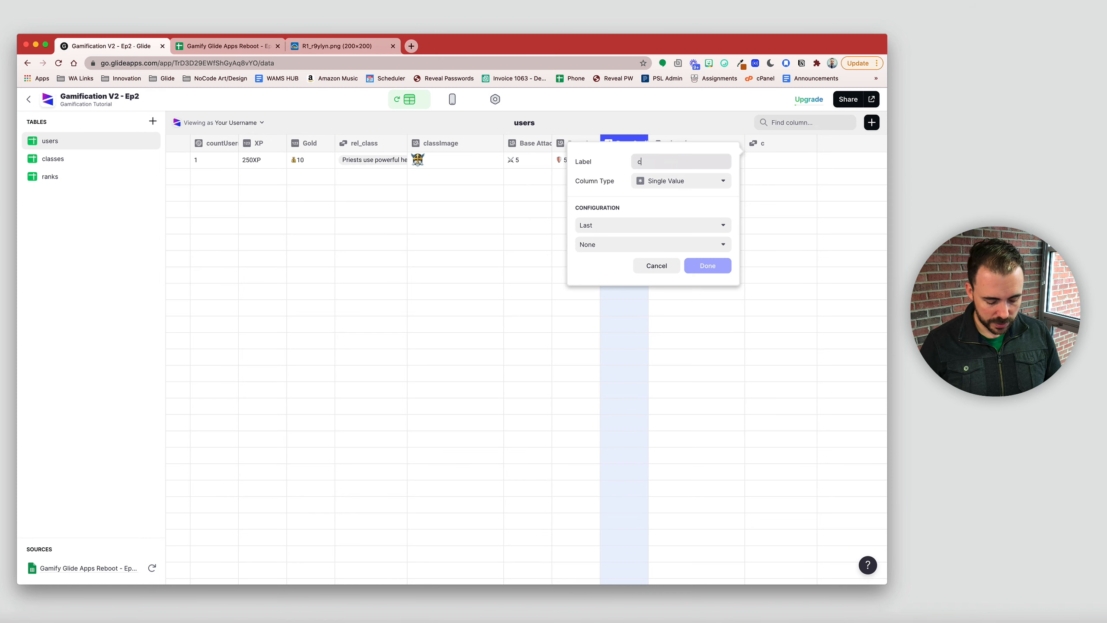
type("urrentRank")
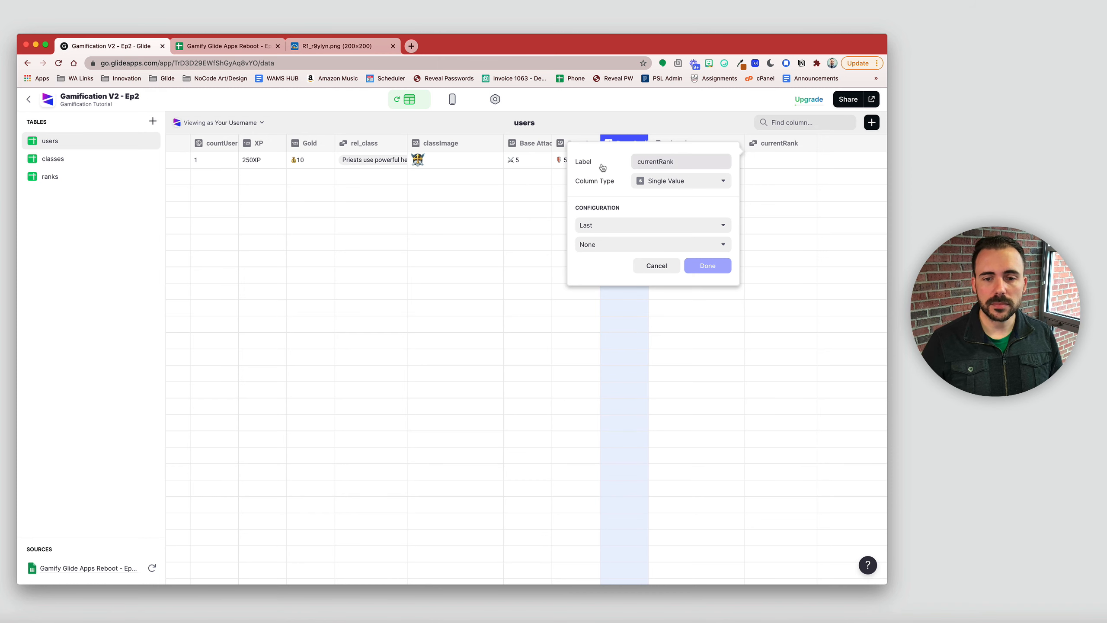
left_click(589, 245)
mouse_move(603, 345)
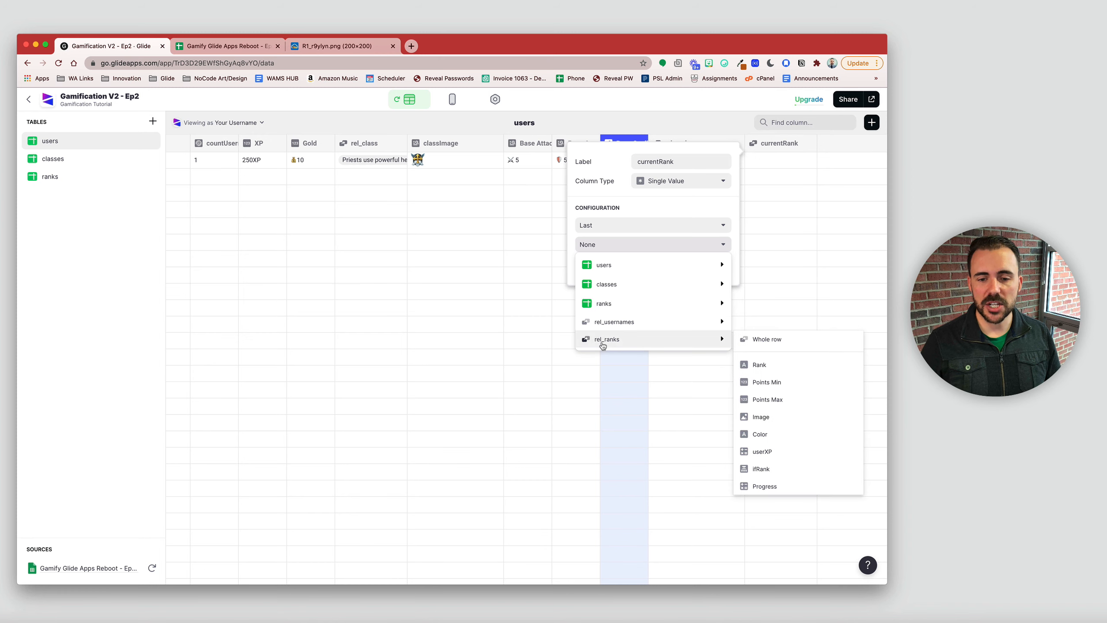
left_click(784, 367)
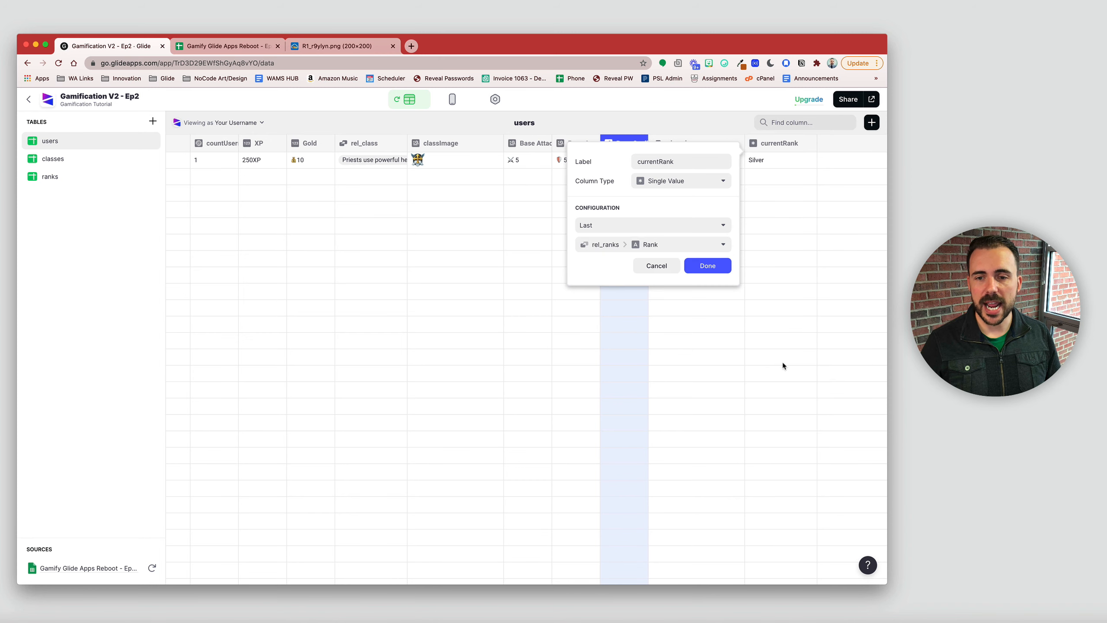
left_click(715, 267)
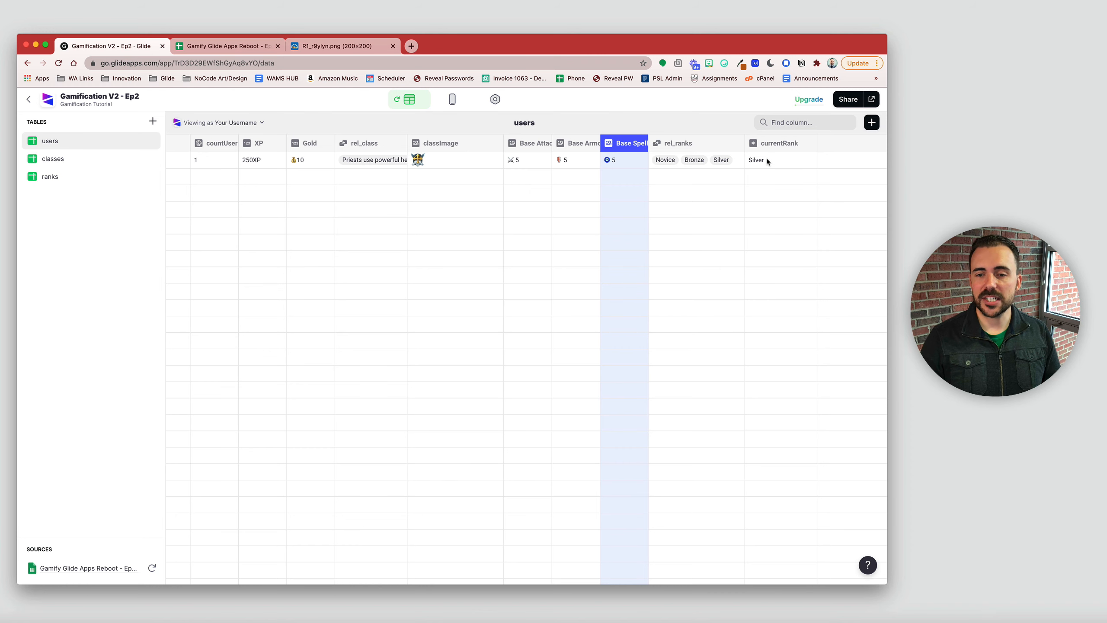
Step: Add a Single Value column named rankImage to the users table
left_click(871, 123)
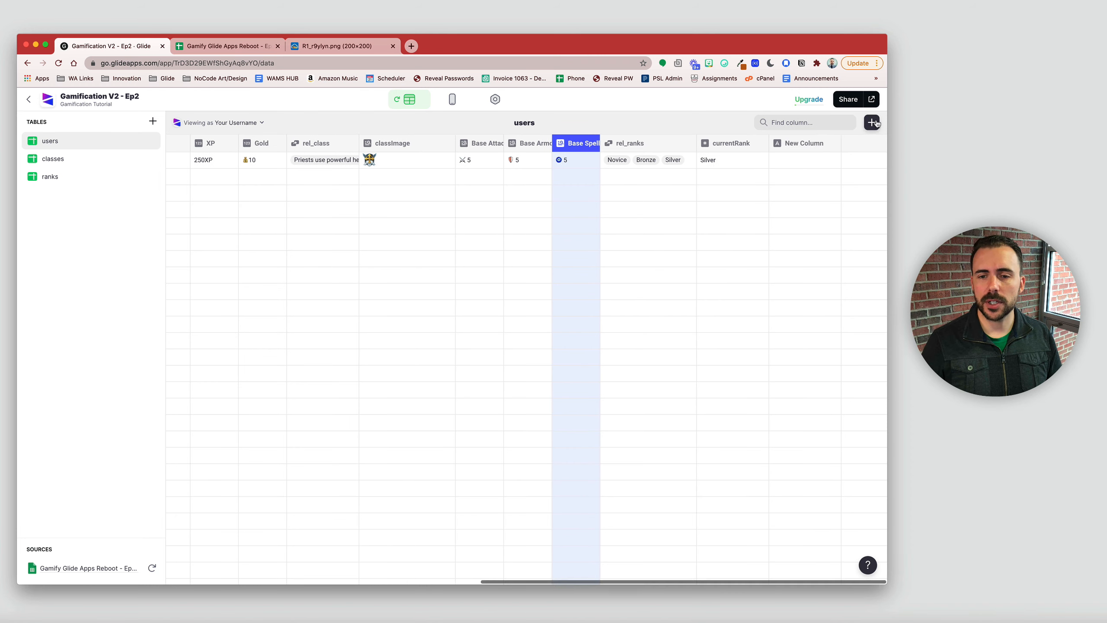
left_click(708, 186)
left_click(708, 293)
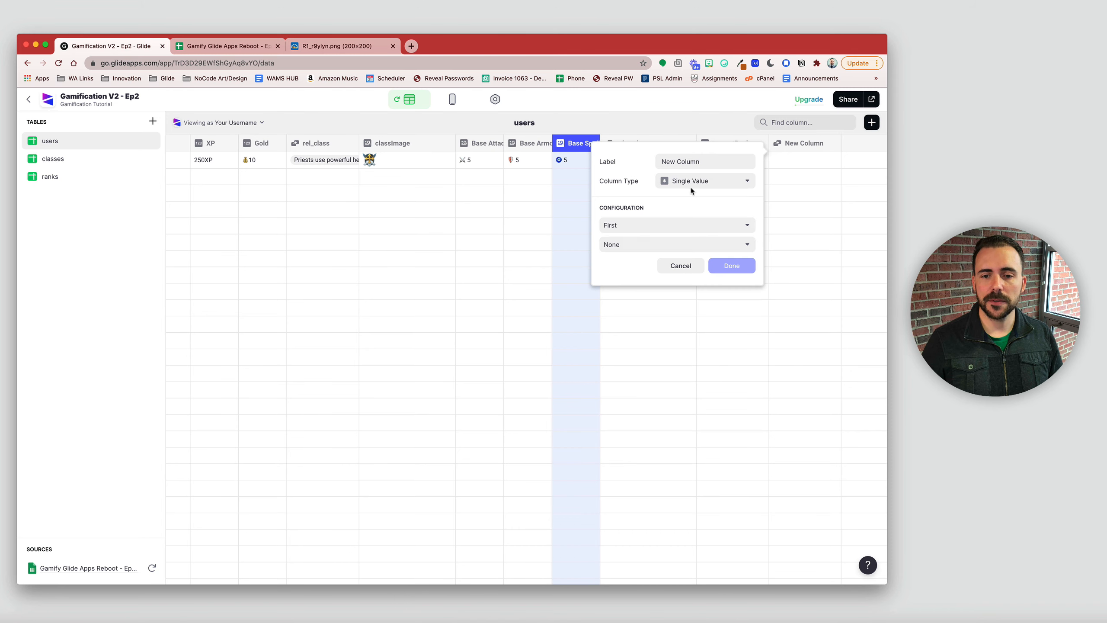
triple_click(673, 159)
type("rankImage")
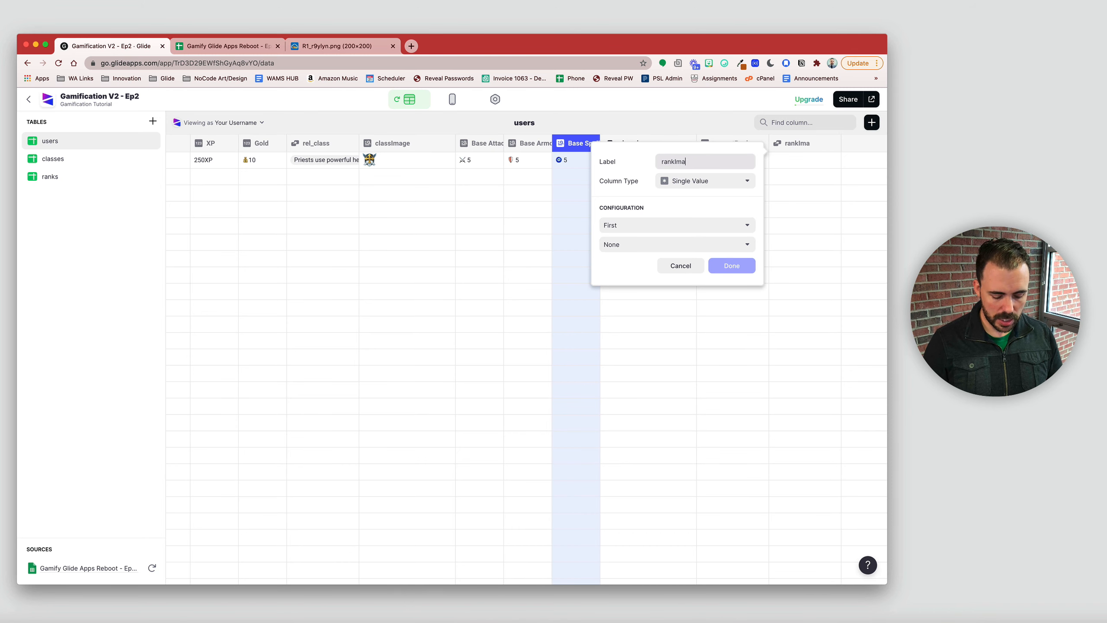
Step: Configure rankImage to return the last Image through the rel_ranks relation and save the column
left_click(639, 229)
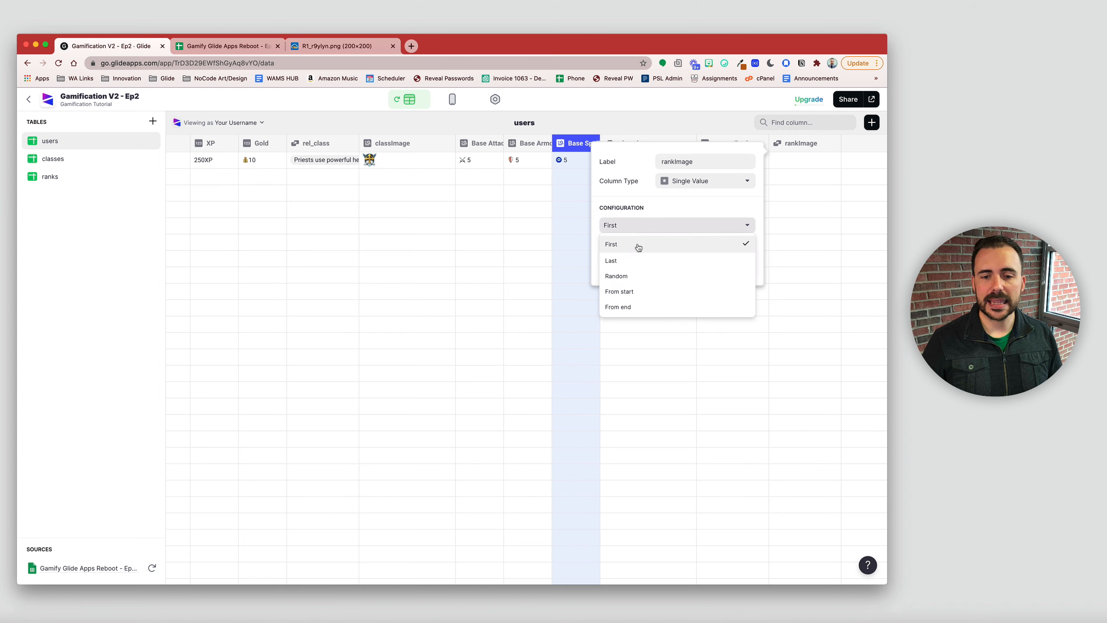
left_click(635, 260)
left_click(634, 246)
mouse_move(638, 343)
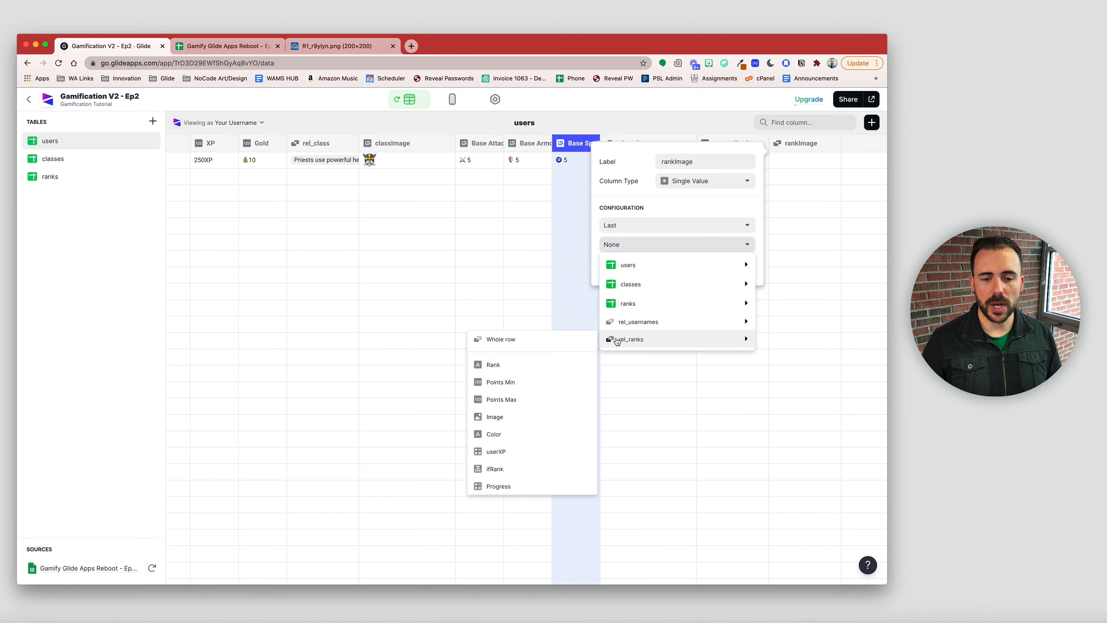
left_click(501, 417)
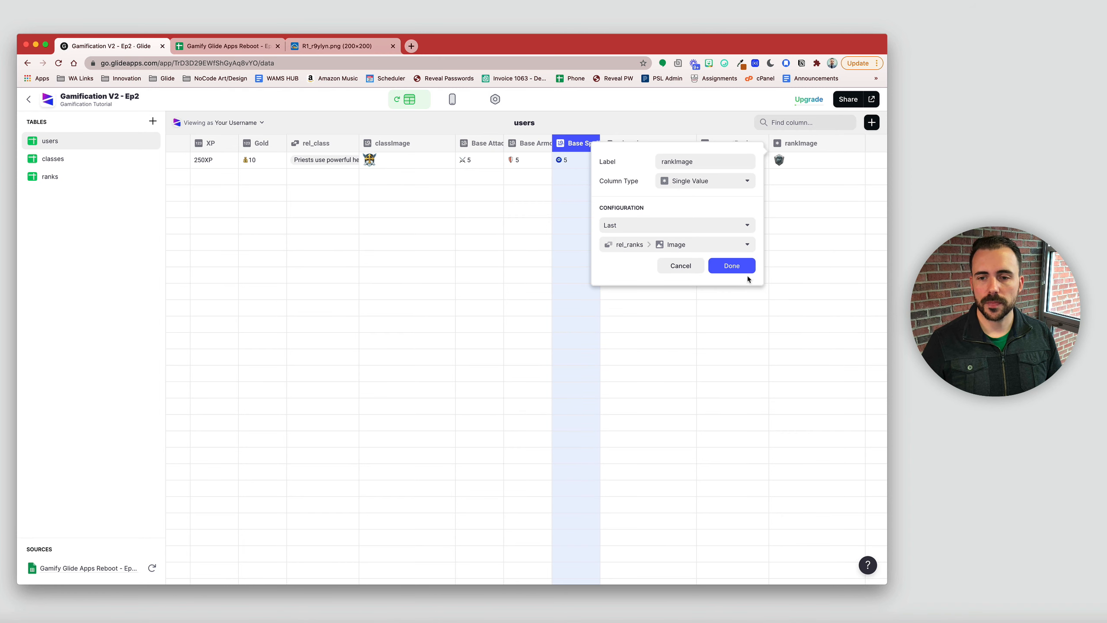
left_click(732, 265)
Step: Add a Single Value column named rankColor to the users table
left_click(871, 122)
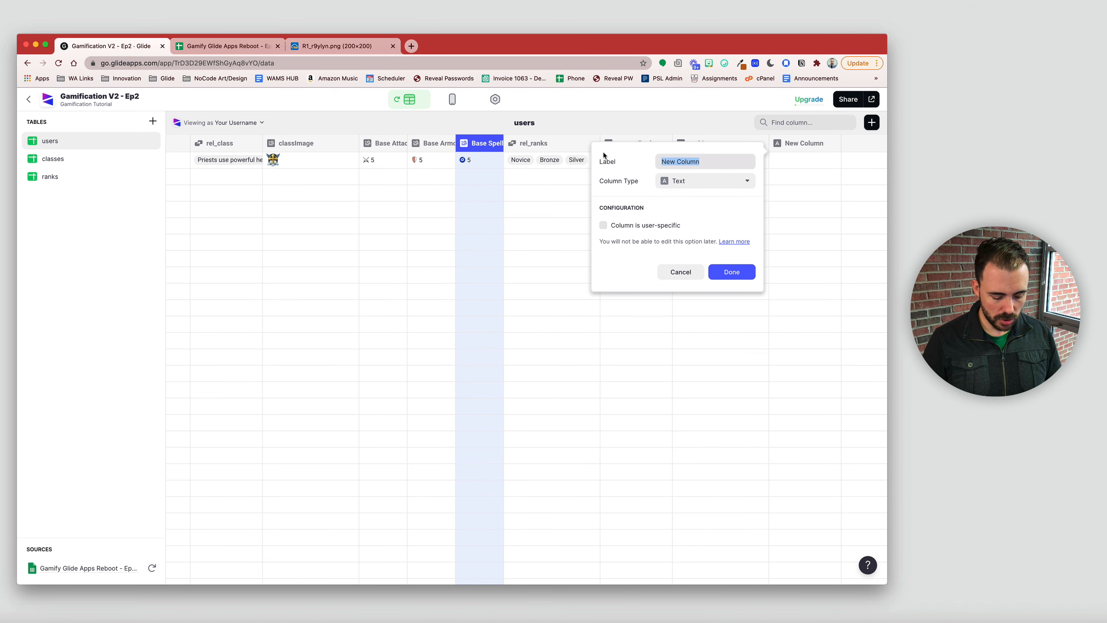
type("rankColor")
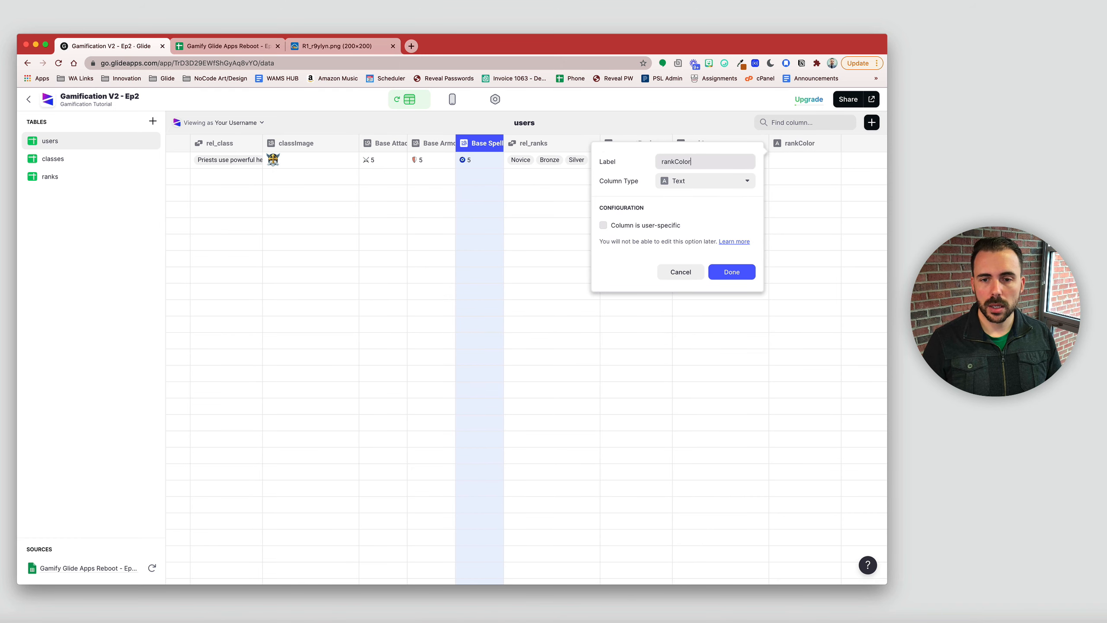
left_click(681, 186)
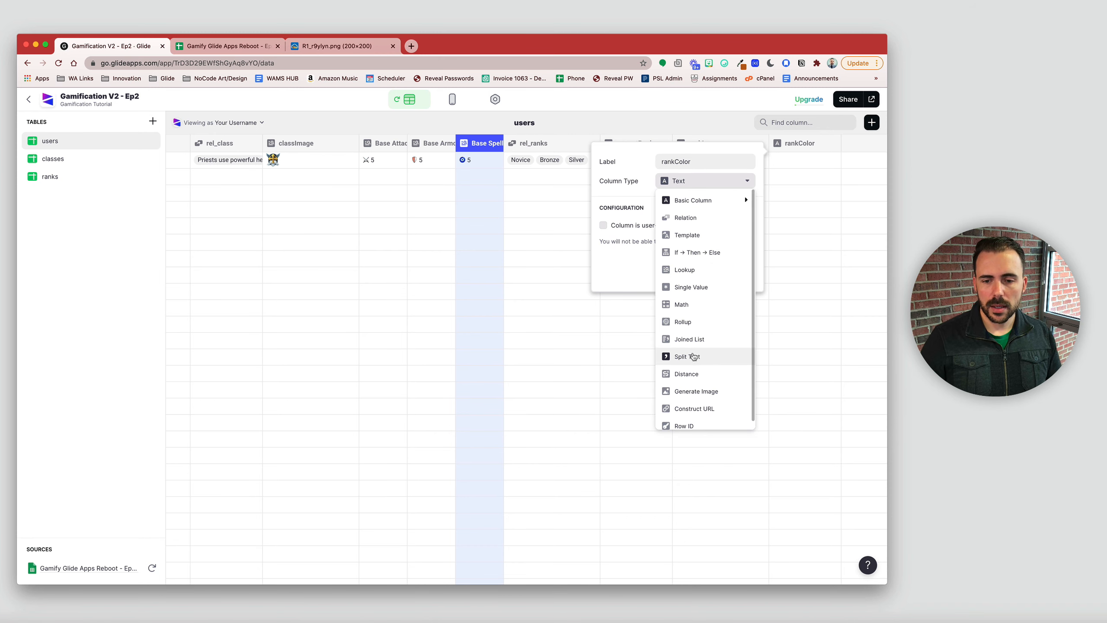
left_click(694, 287)
Step: Configure rankColor to return the last Color through the rel_ranks relation and save the column
left_click(650, 225)
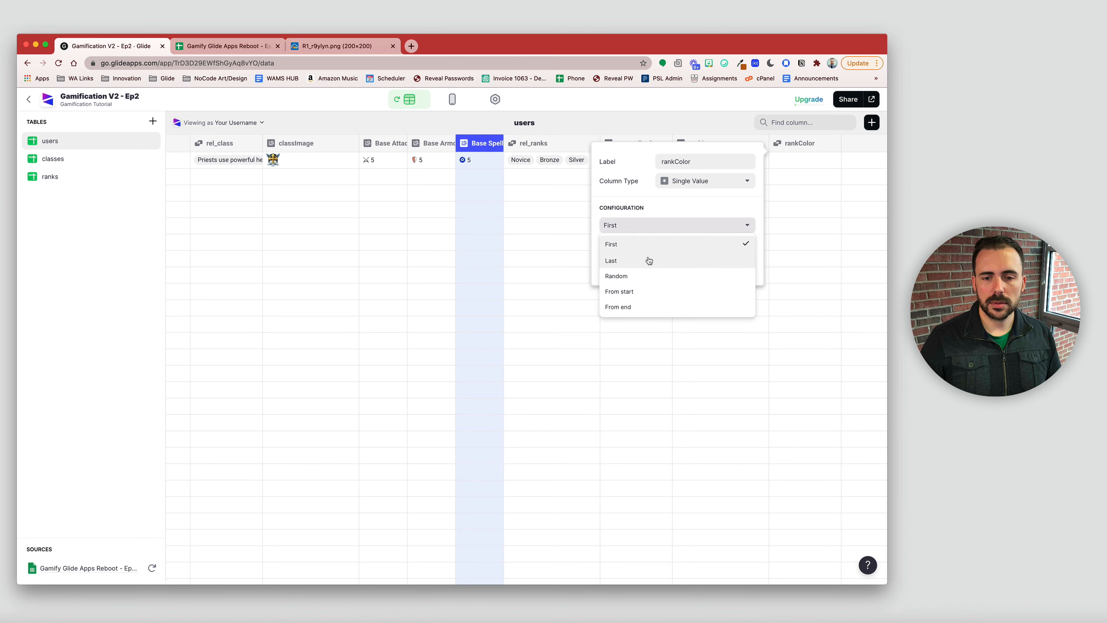
left_click(648, 260)
left_click(648, 246)
mouse_move(648, 344)
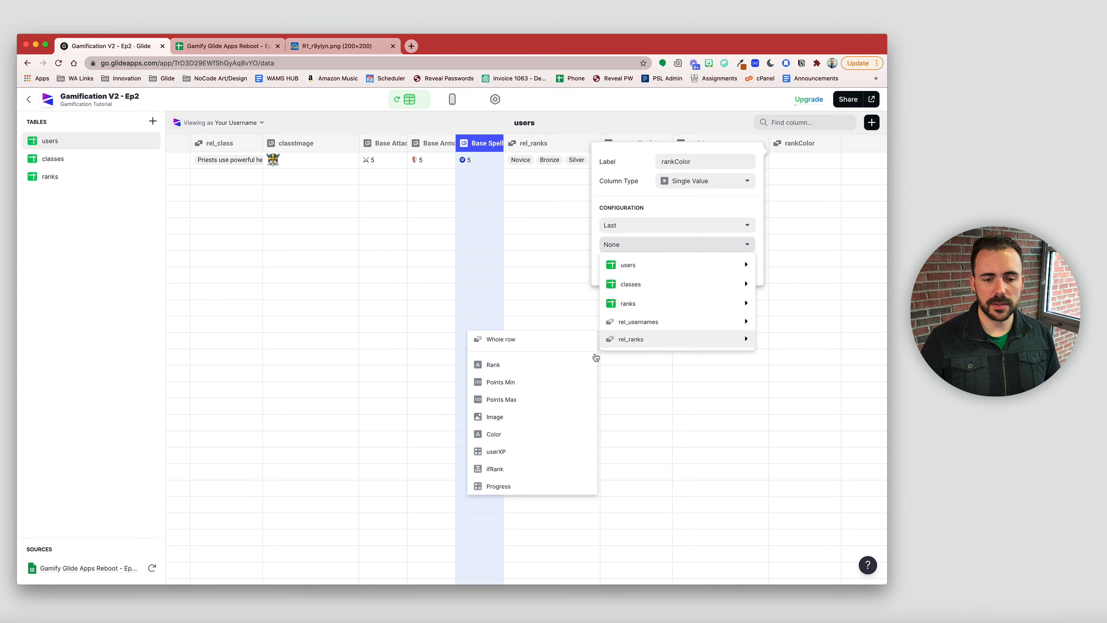
left_click(532, 435)
left_click(725, 267)
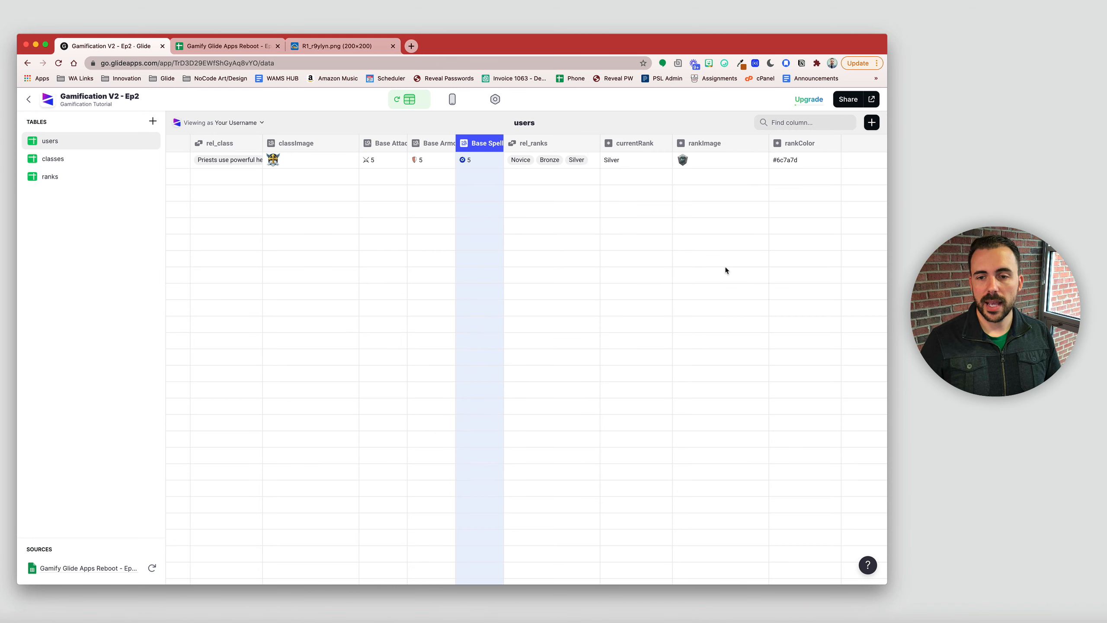
Step: Add a Single Value column named rankProgress to the users table
left_click(871, 122)
triple_click(722, 161)
type("ra")
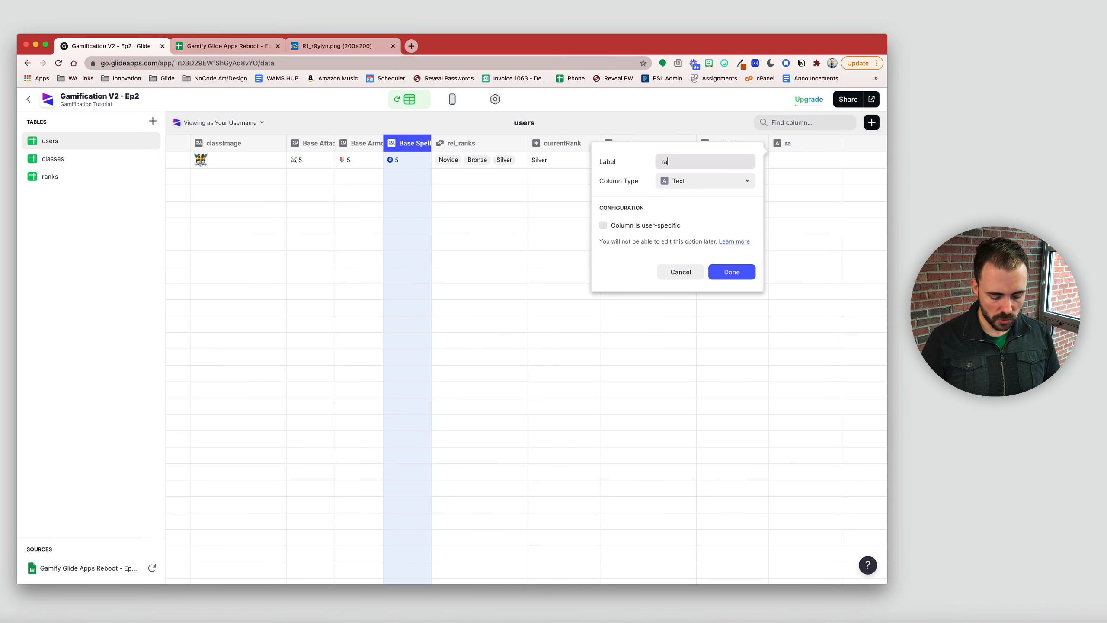
type("nkProgress")
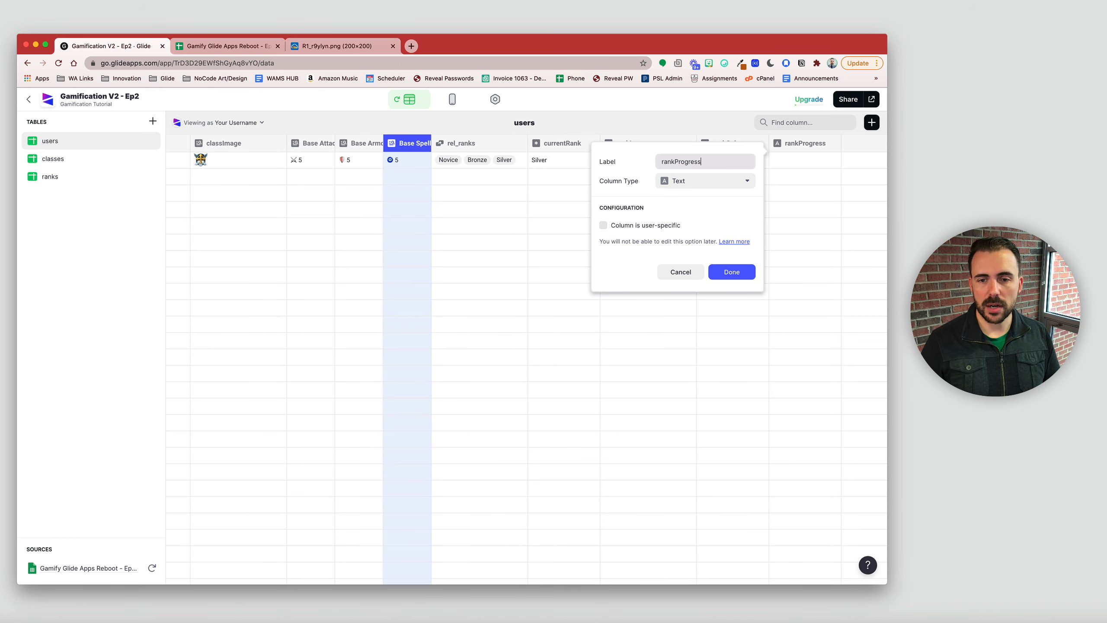
left_click(680, 181)
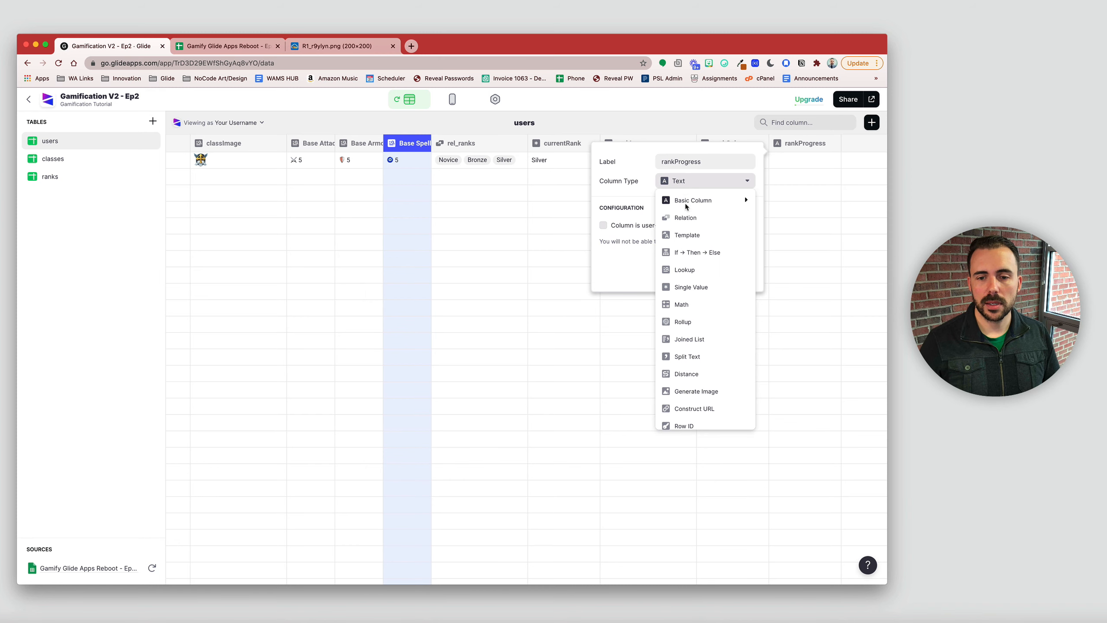
left_click(689, 289)
Step: Configure rankProgress to return the last Progress through the rel_ranks relation and save the column
left_click(650, 230)
left_click(652, 261)
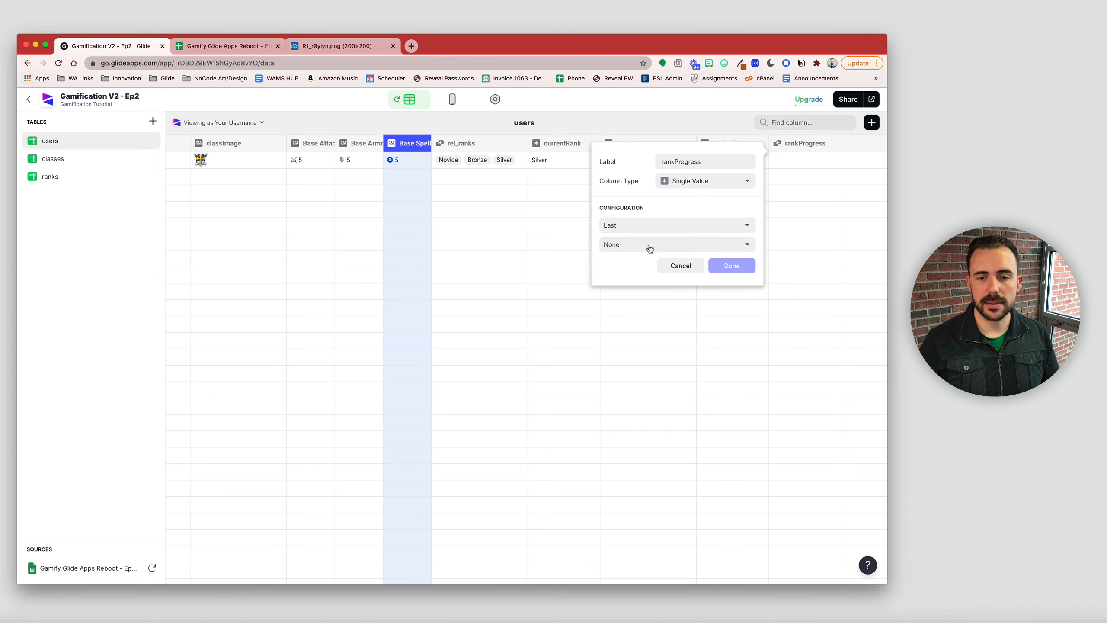
left_click(650, 248)
mouse_move(635, 340)
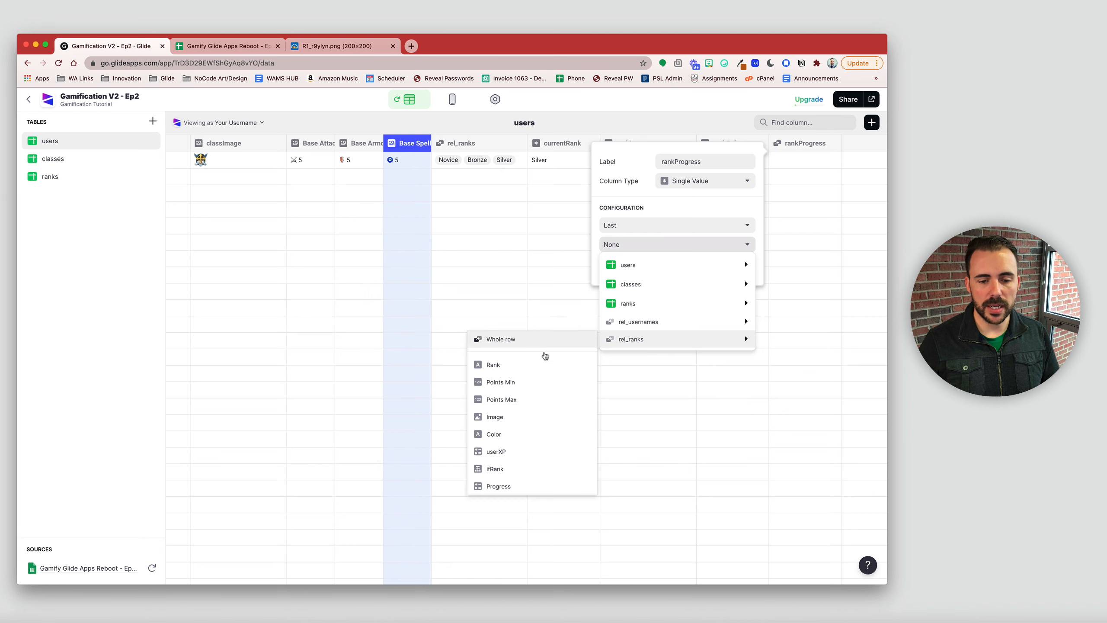
left_click(515, 487)
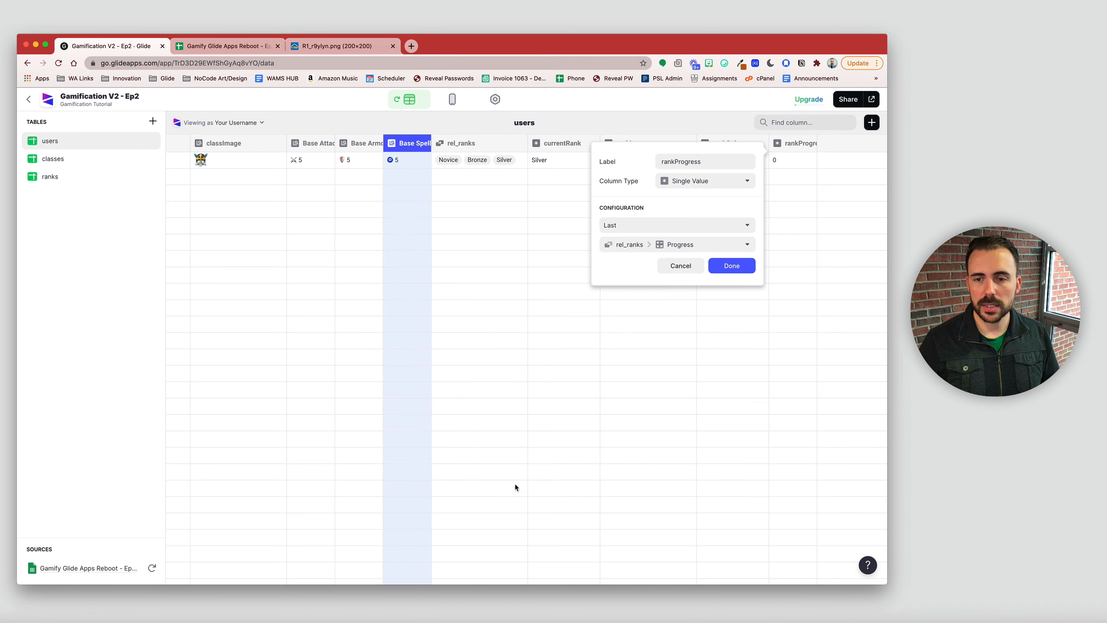
left_click(740, 268)
Step: Add a Single Value column named rankMax to the users table
left_click(870, 123)
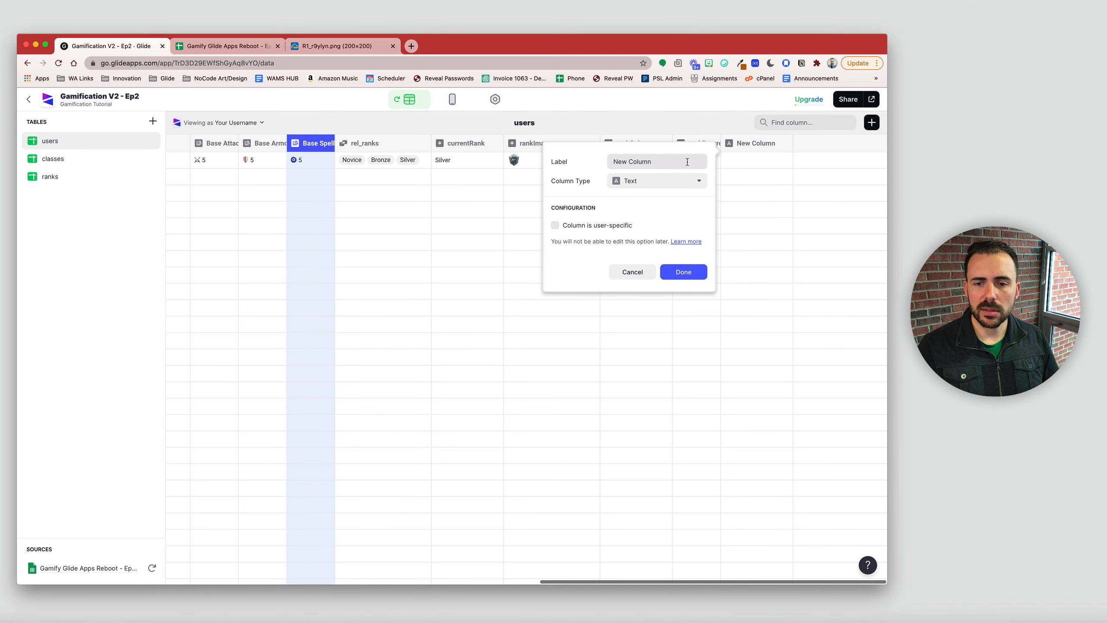
type("rankMax")
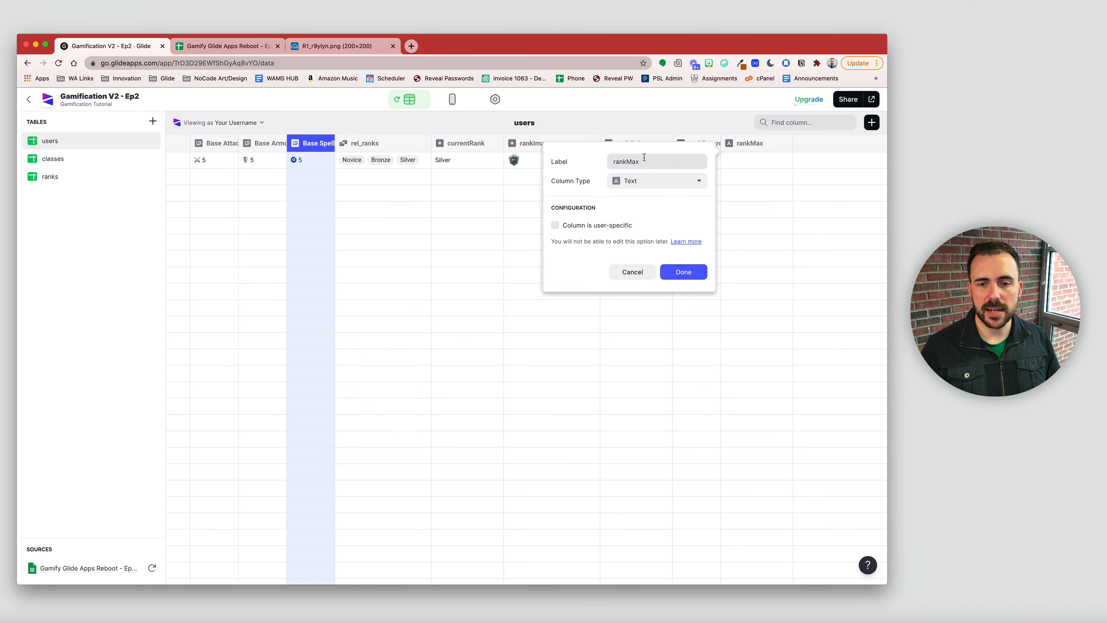
left_click(671, 180)
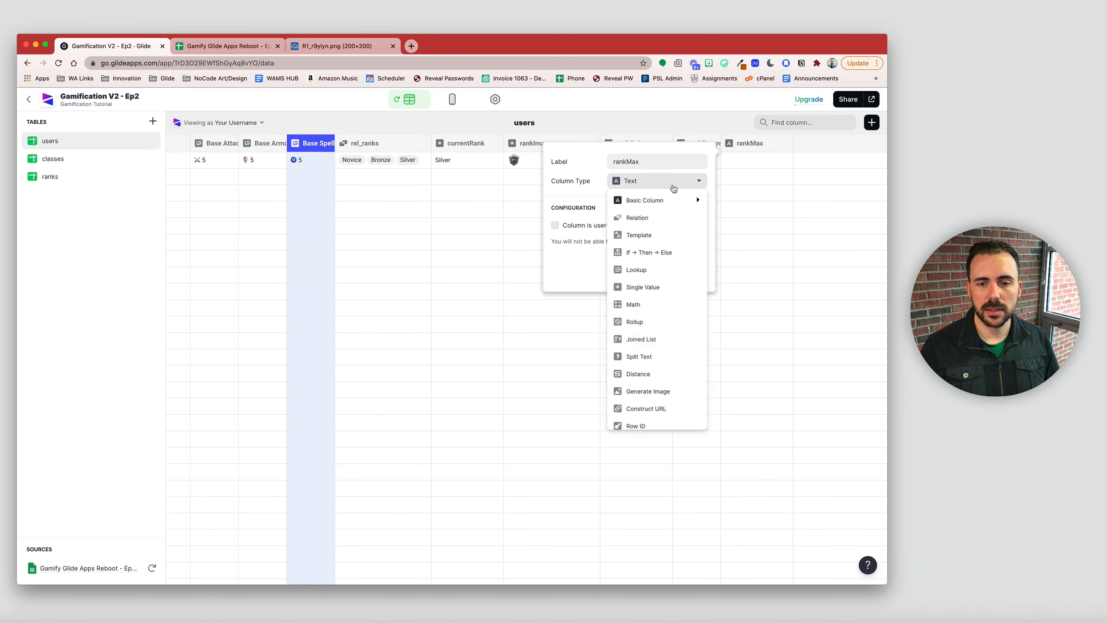
left_click(648, 286)
Step: Configure rankMax to return the last Points Max through the rel_ranks relation and save the column
left_click(613, 227)
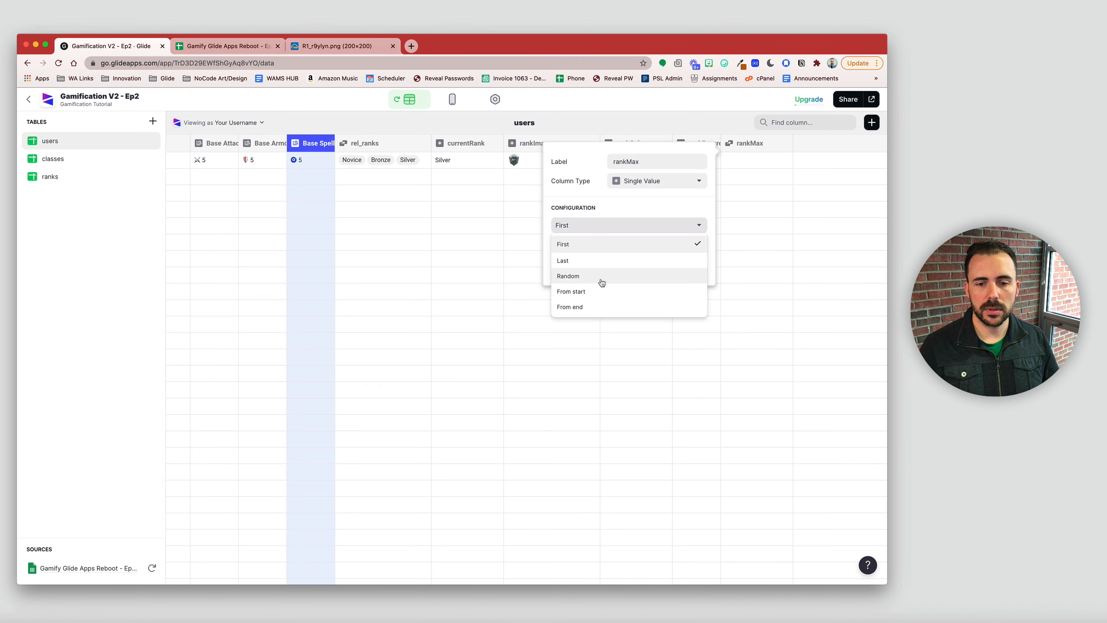
left_click(598, 267)
left_click(602, 244)
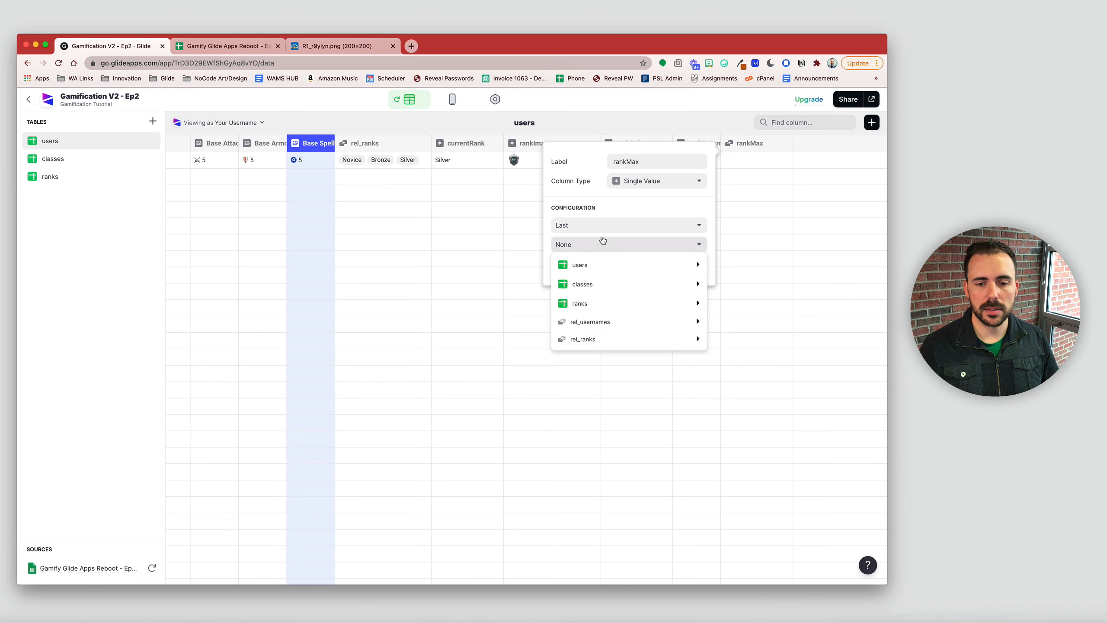
mouse_move(594, 340)
left_click(750, 398)
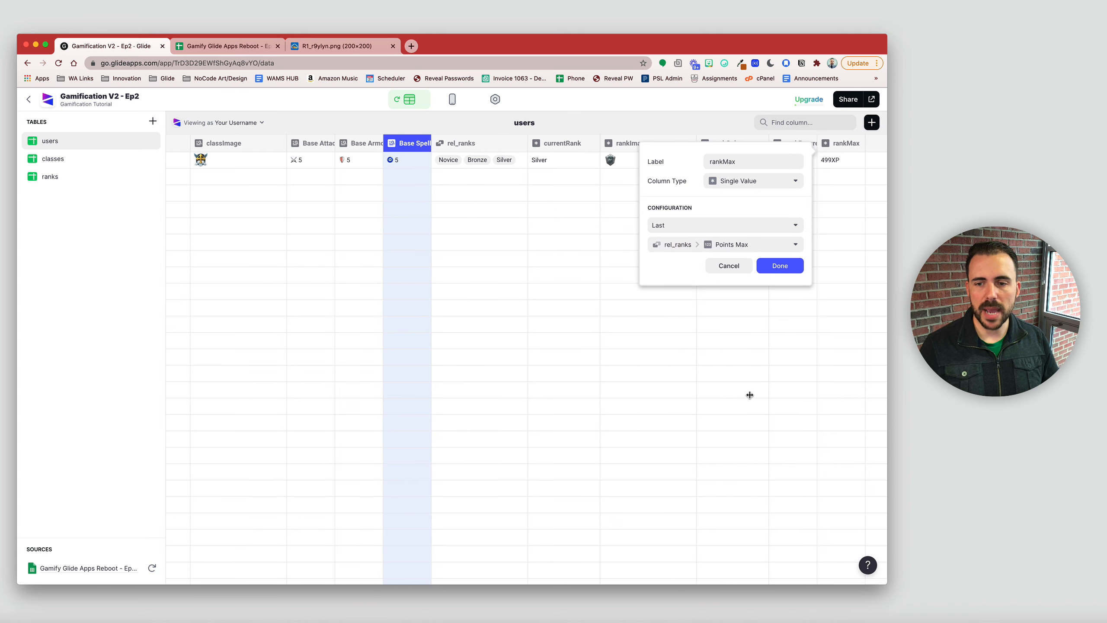
left_click(781, 271)
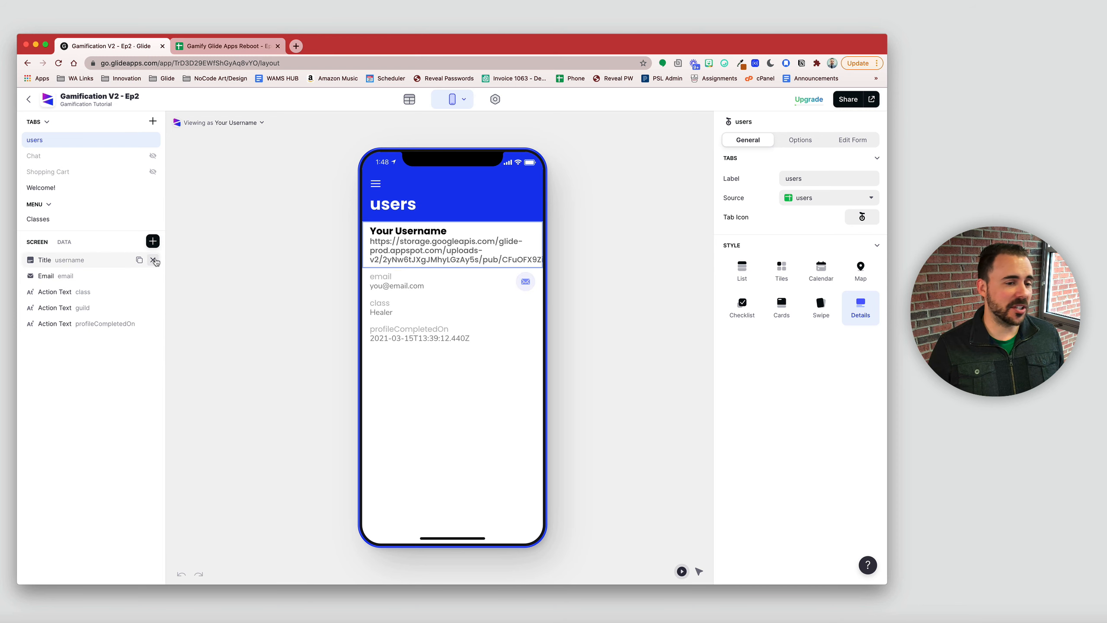
Step: Remove the Title, Email and three Action Text components from the users tab's screen
left_click(153, 260)
left_click(153, 260)
left_click(153, 260)
left_click(153, 260)
left_click(153, 259)
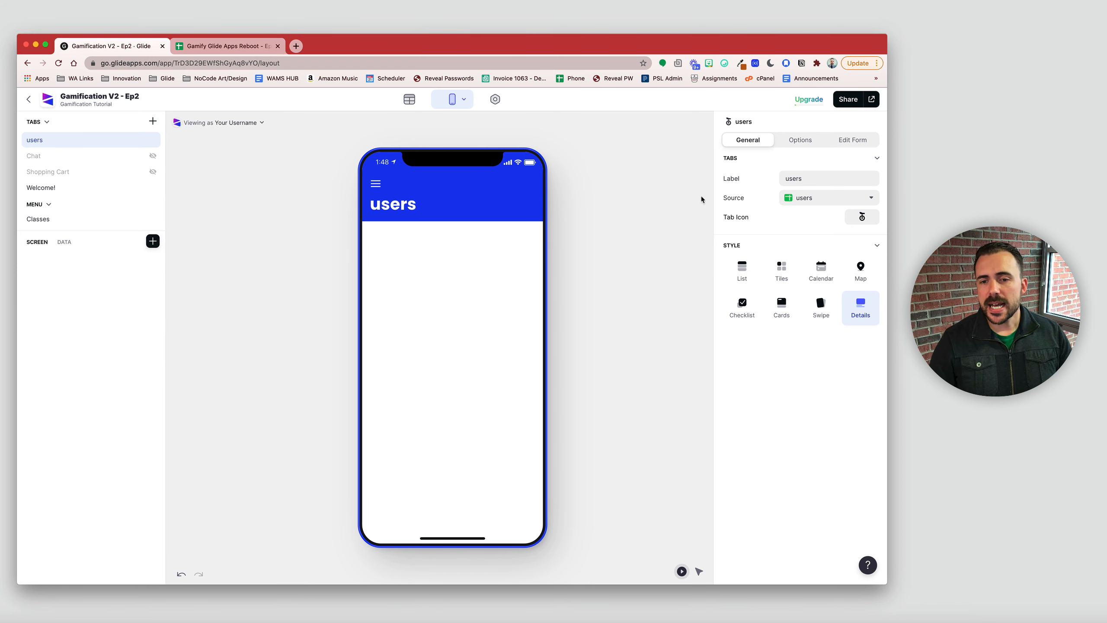
Step: Relabel the users tab My Profile and replace its icon with a single person found by searching for single-neutral
left_click_drag(850, 178, 719, 180)
type("My Profile")
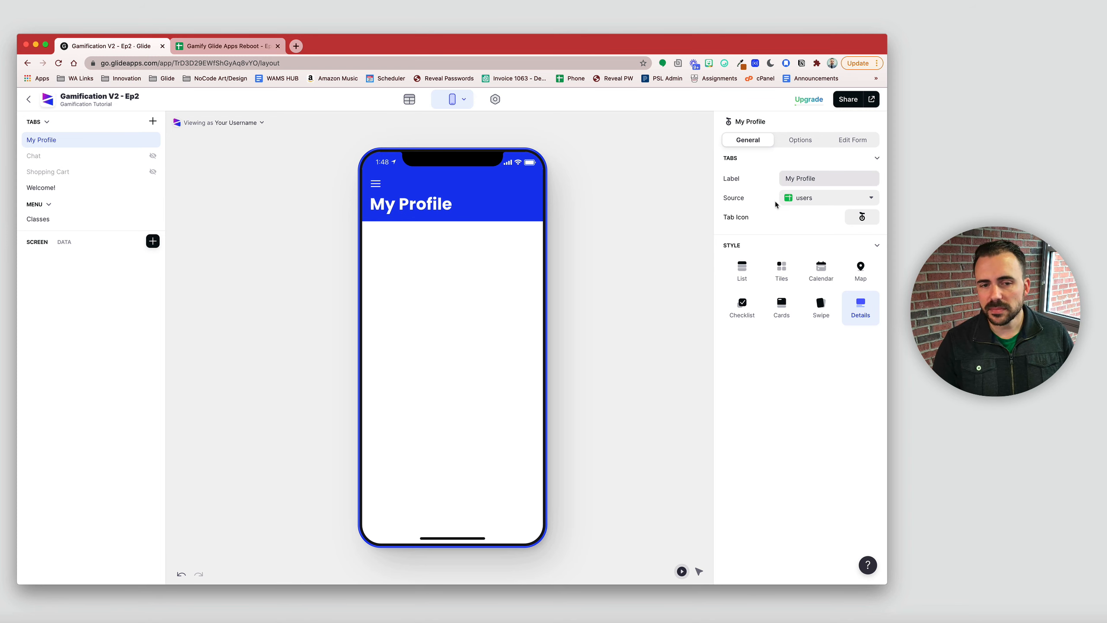
left_click(863, 217)
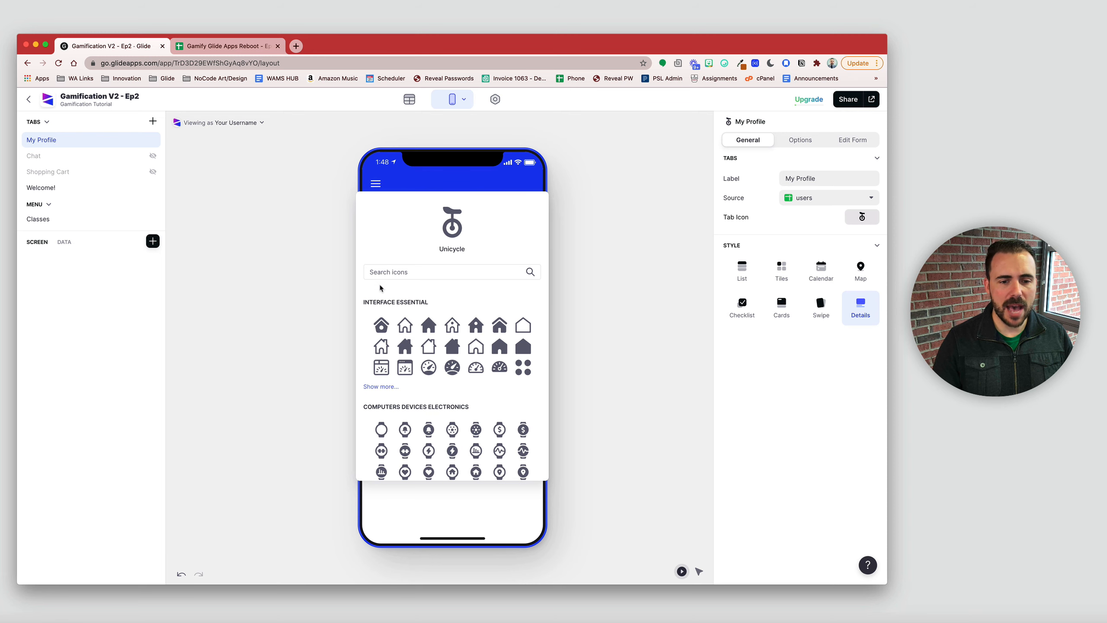
left_click(397, 272)
type("single-")
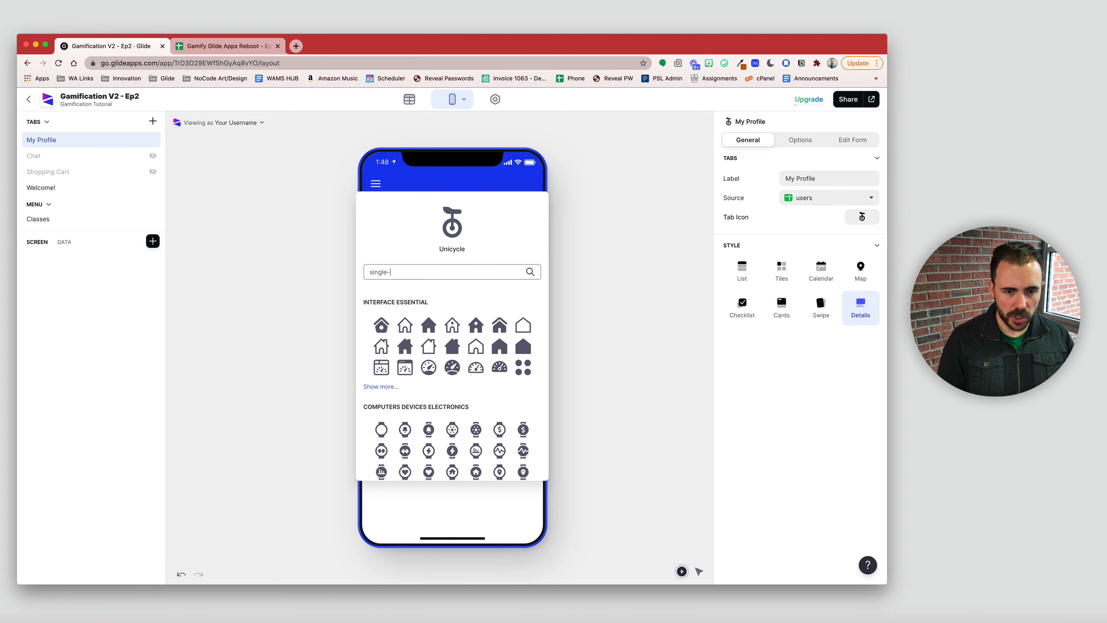
type("neutral")
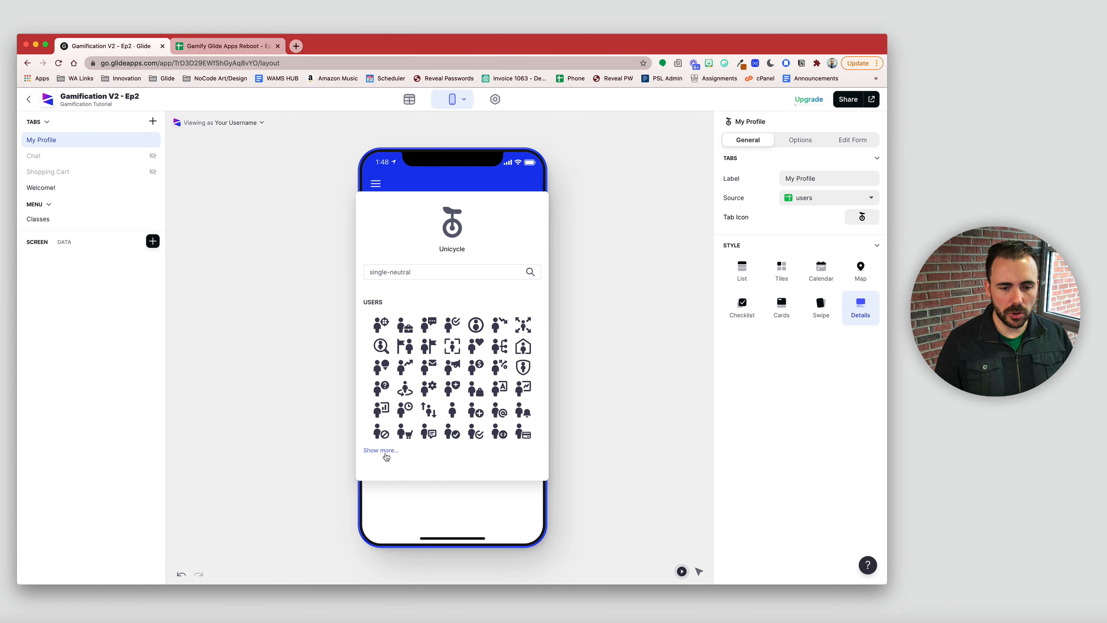
left_click(385, 456)
scroll(382, 463, "down", 5)
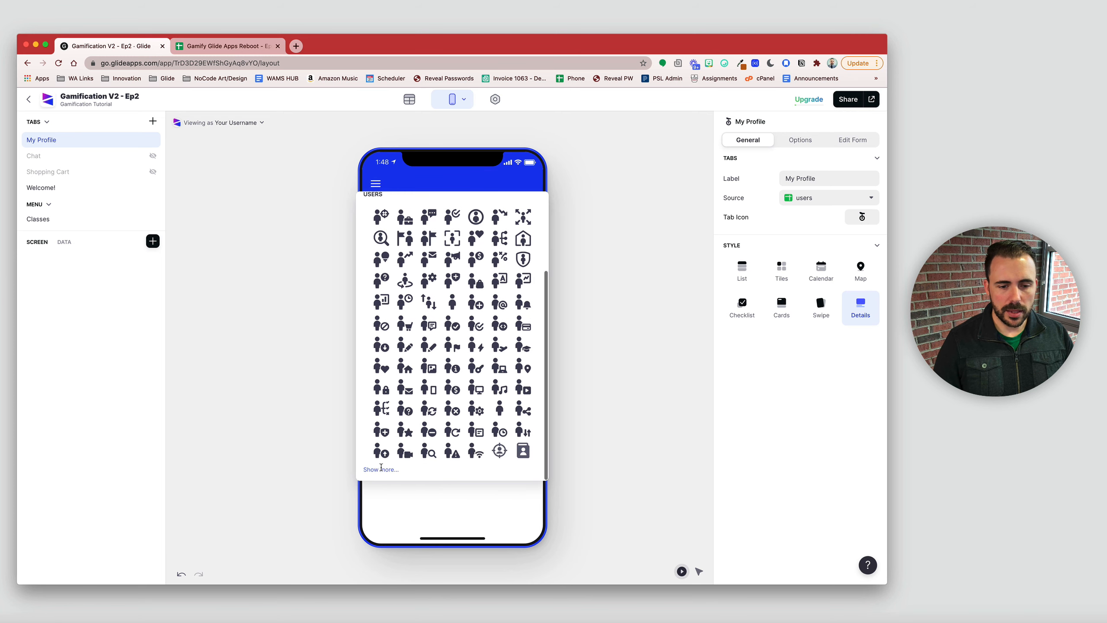
scroll(381, 463, "down", 2)
left_click(481, 452)
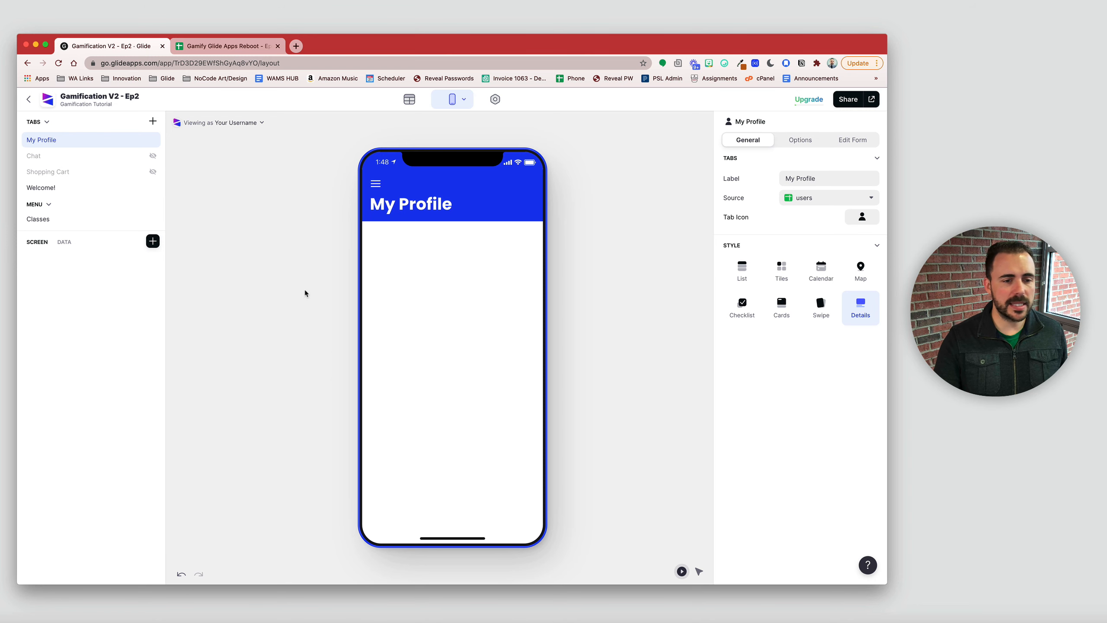
Step: Insert a Title component on the My Profile screen and give it the circular image appearance
left_click(153, 241)
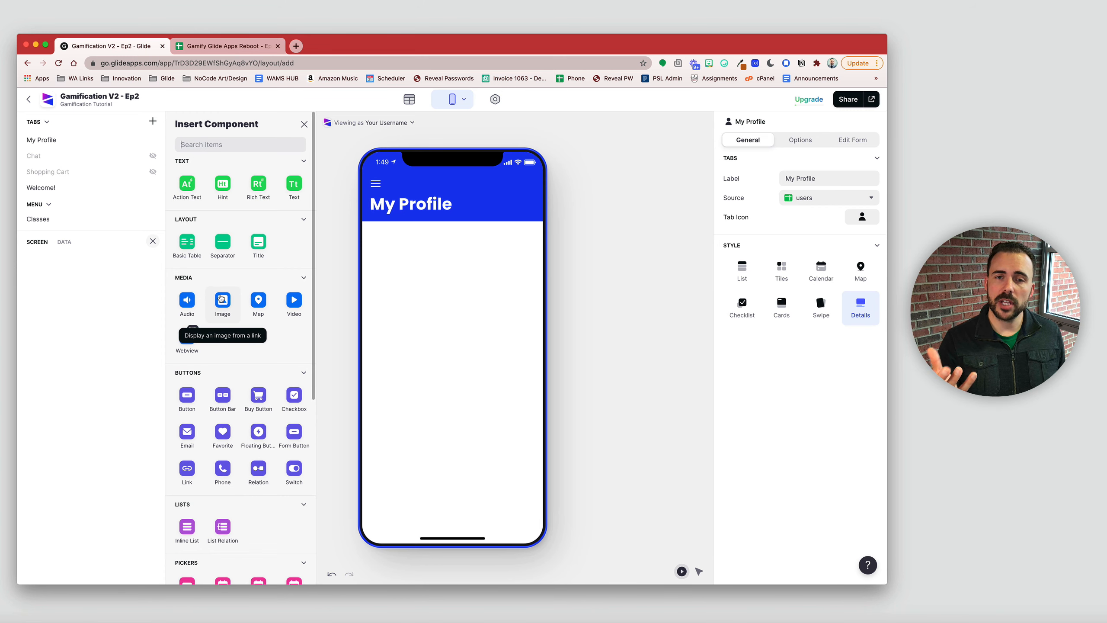
left_click(257, 242)
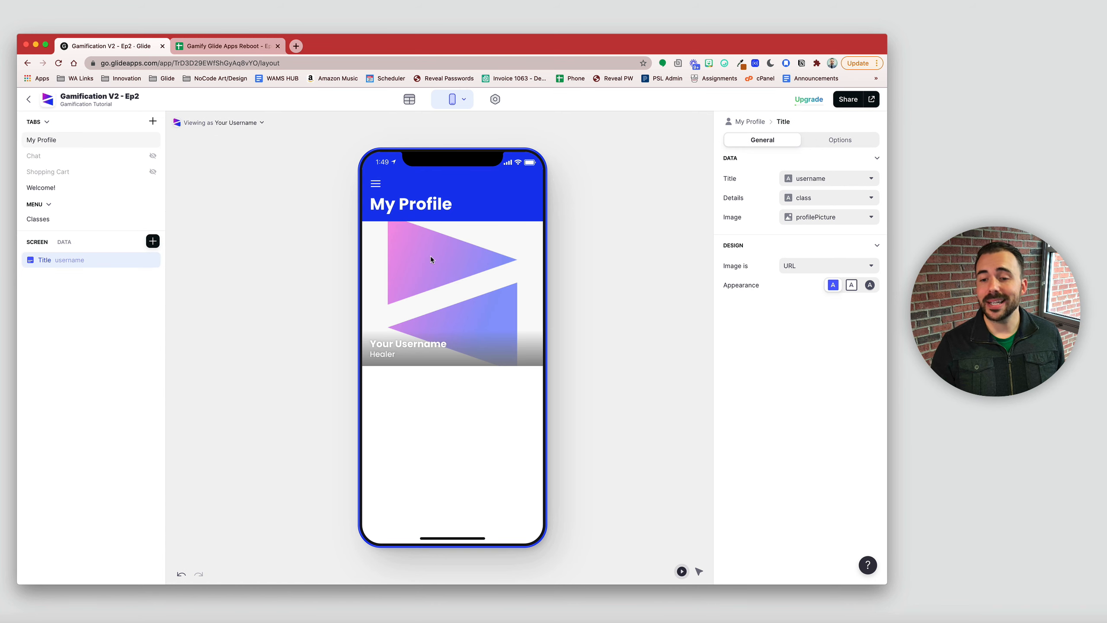
left_click(870, 286)
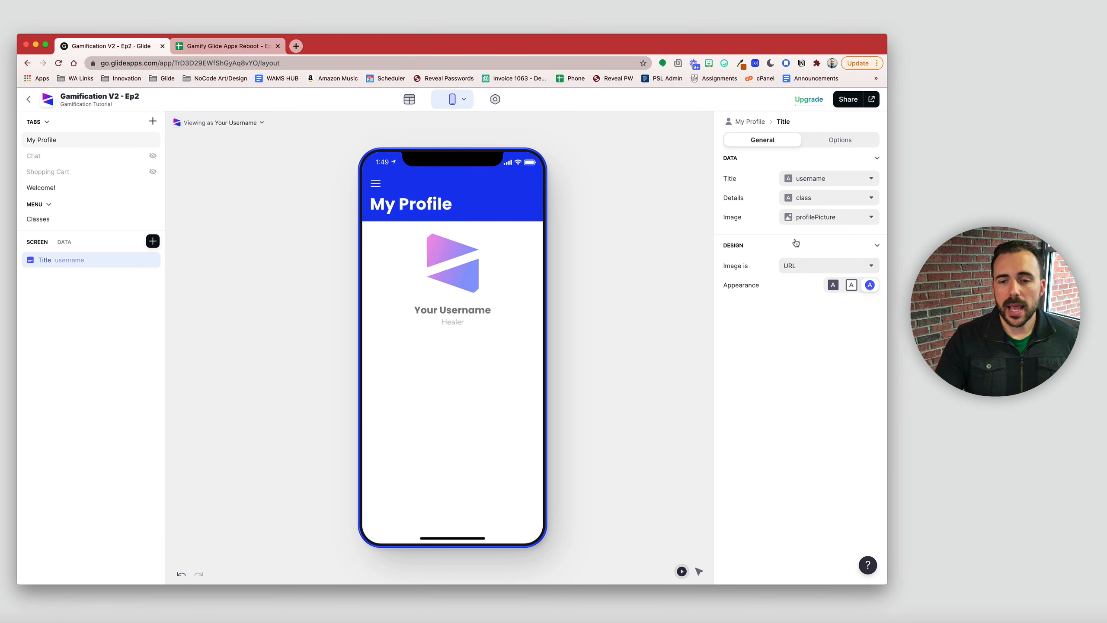
Step: Set the Title component's image to profilePicture, its details to class and its title to username
left_click(820, 217)
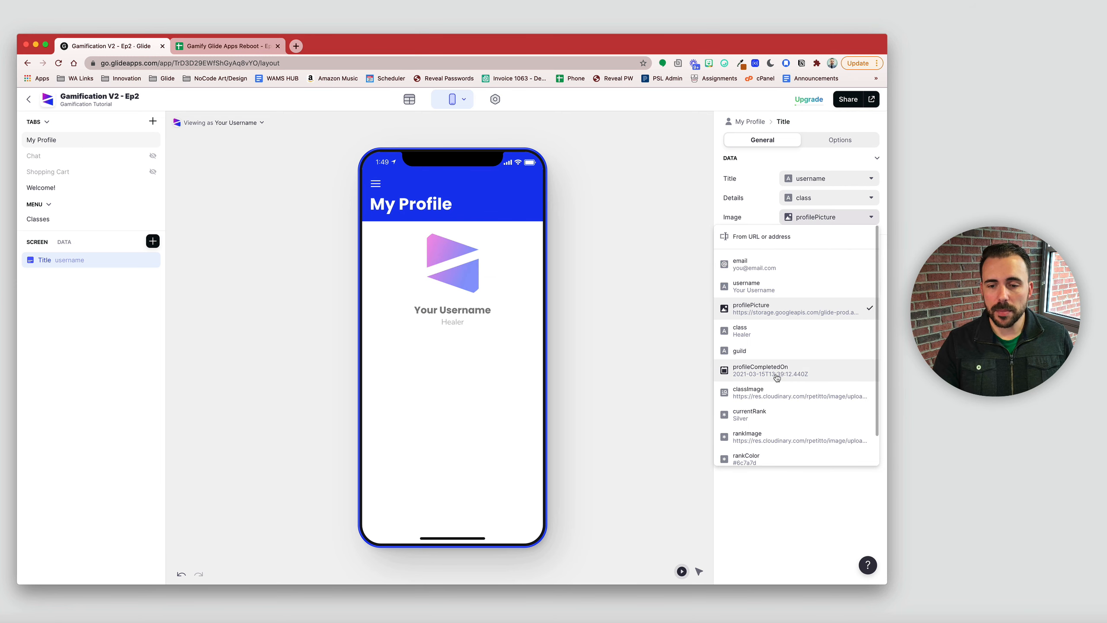
left_click(756, 310)
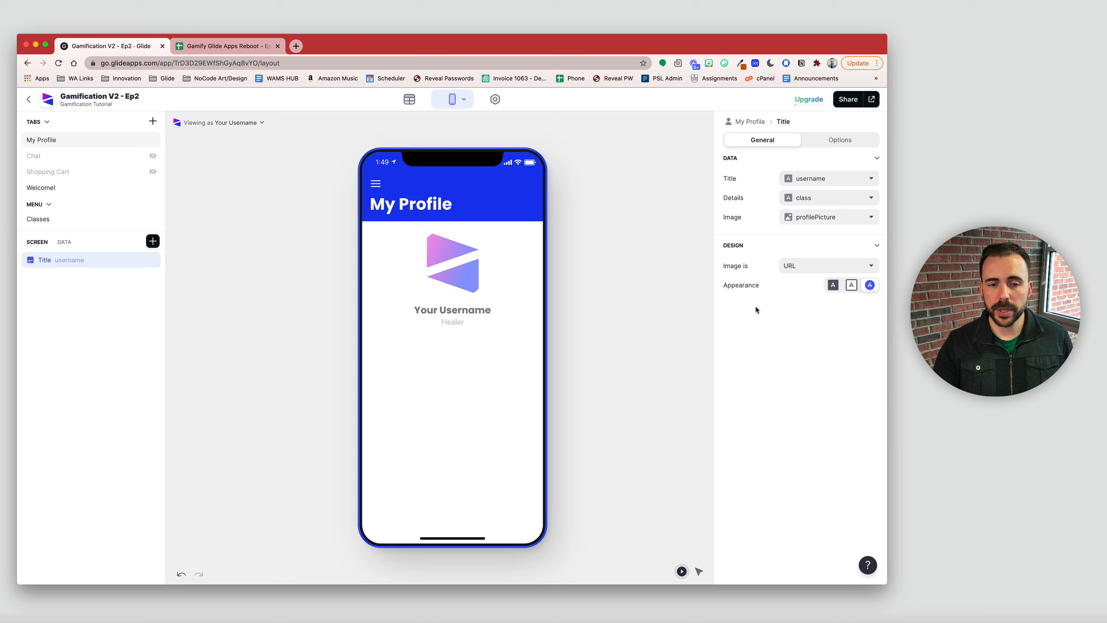
left_click(806, 199)
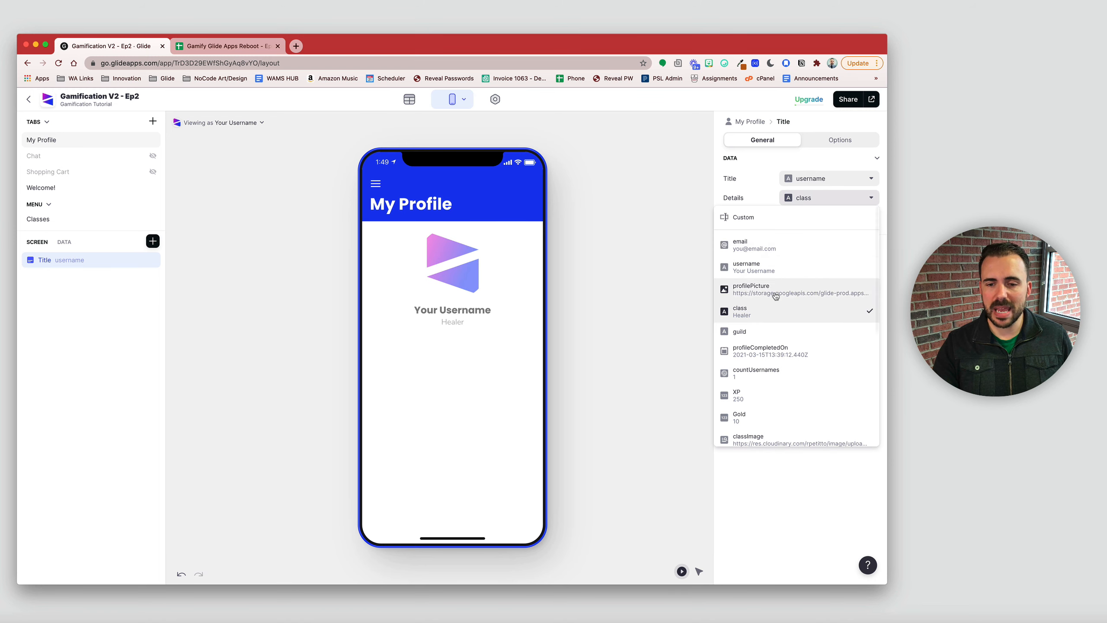
left_click(749, 318)
left_click(804, 179)
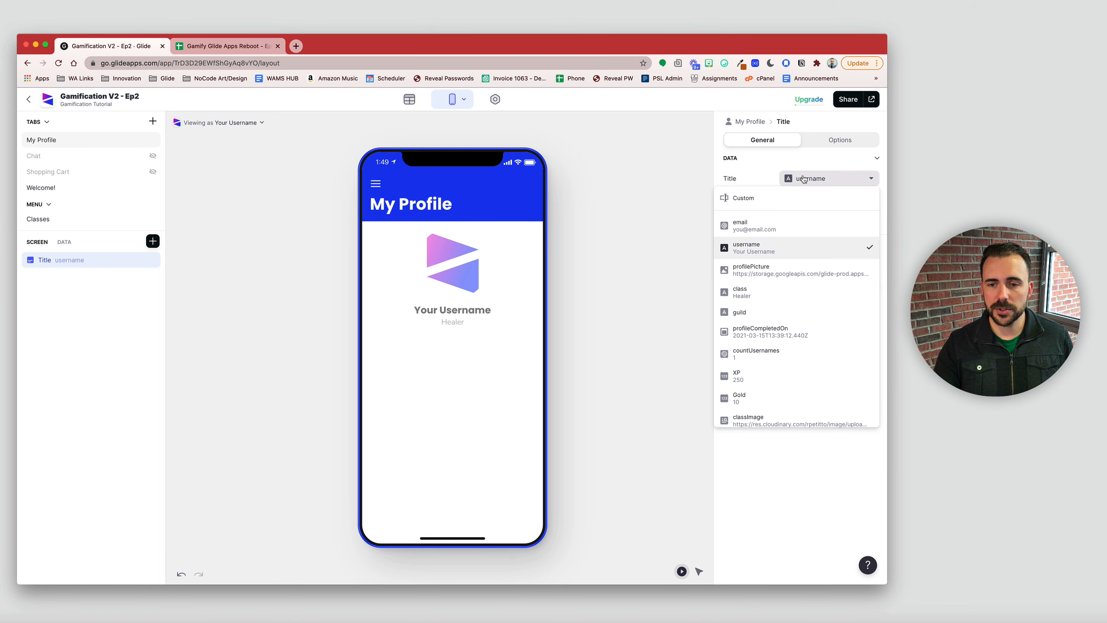
left_click(758, 258)
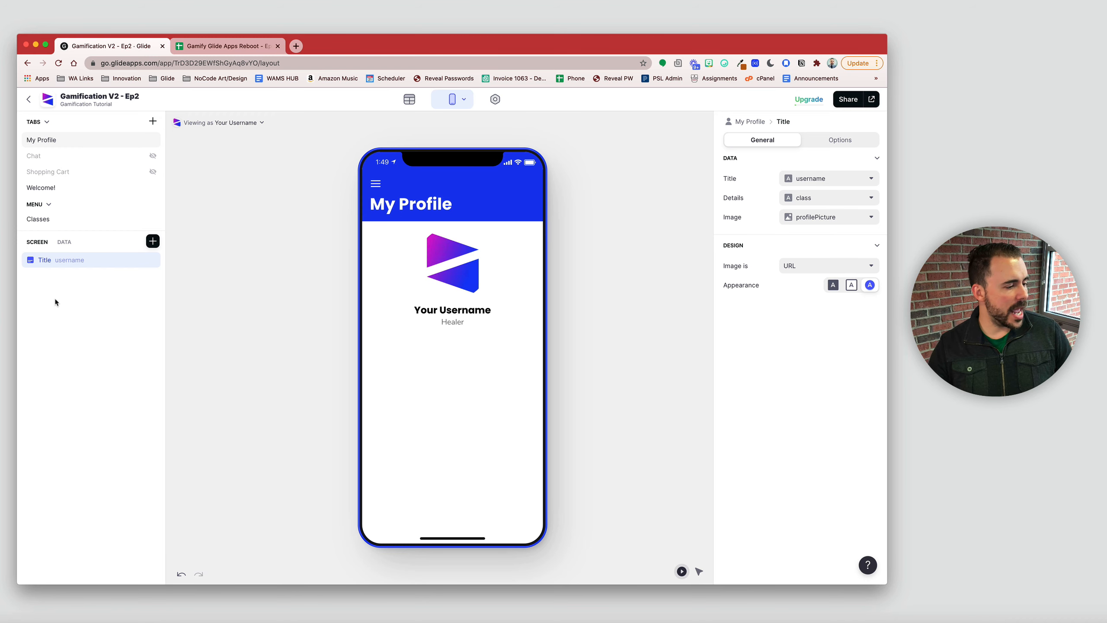
Step: Insert a Basic Table component and place it above the Title component on the My Profile screen
left_click(153, 242)
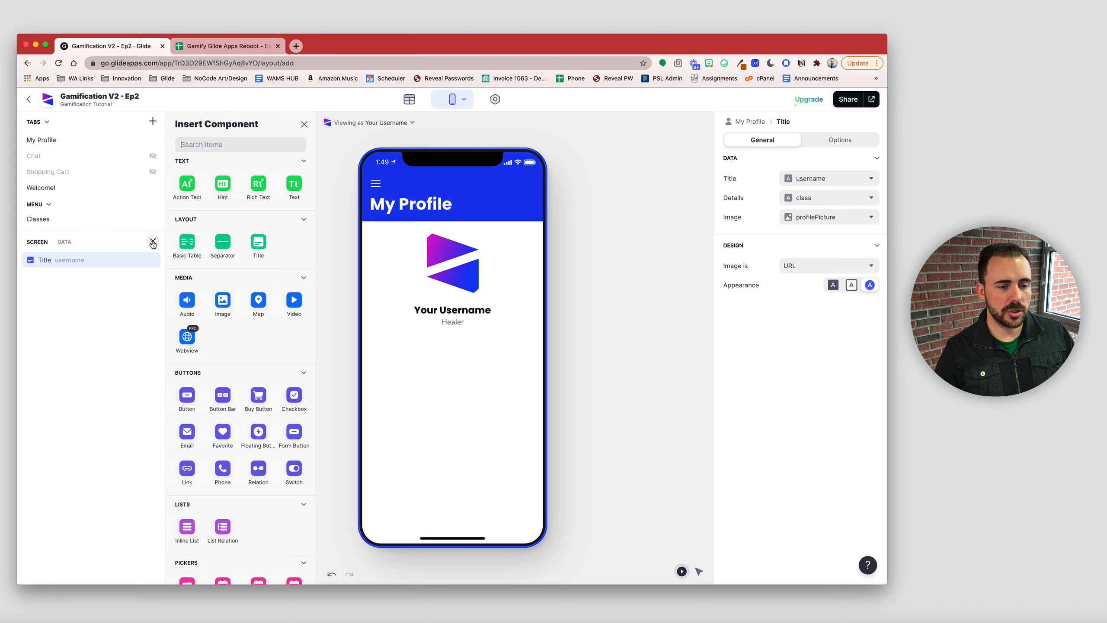
left_click(187, 241)
left_click_drag(73, 277, 76, 256)
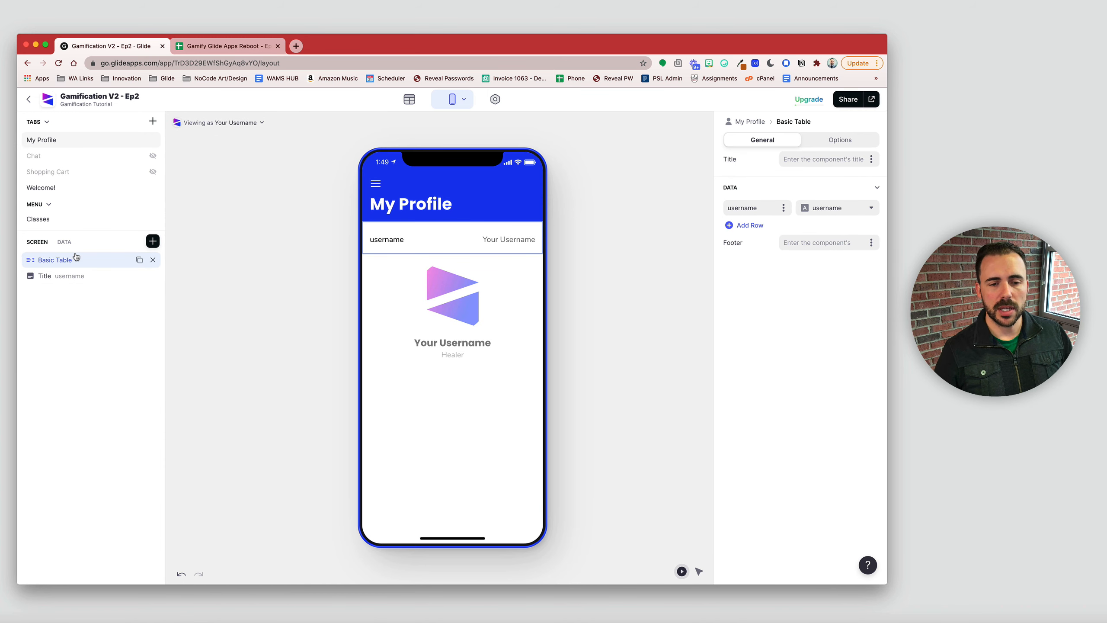
Step: Set the Basic Table row to use the Gold column as its value and the XP column as its label
left_click(843, 209)
scroll(789, 362, "down", 3)
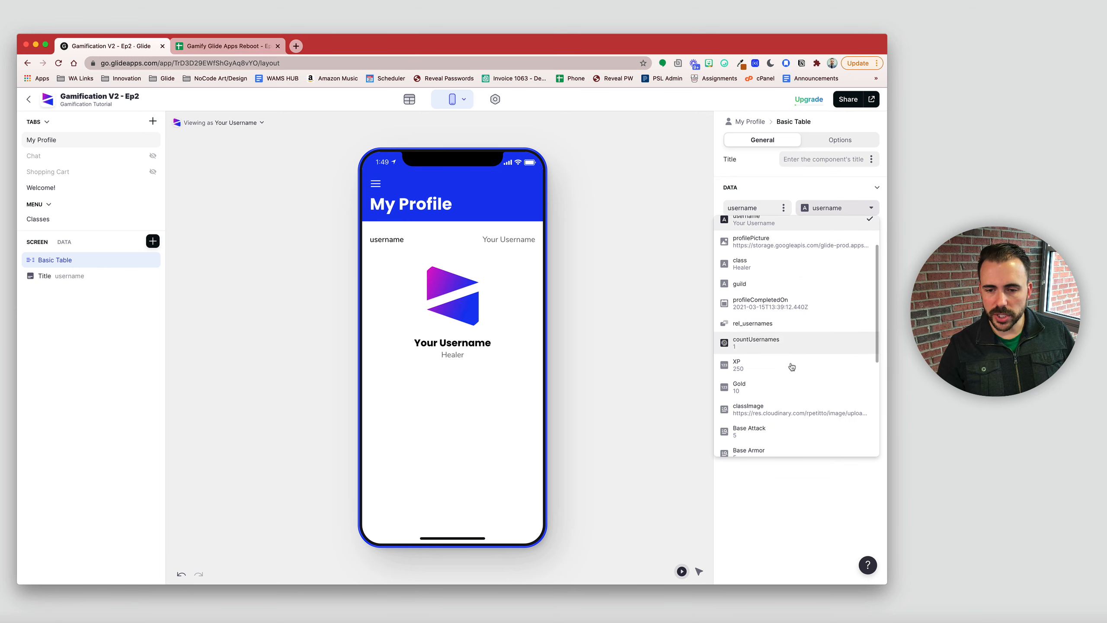
left_click(771, 388)
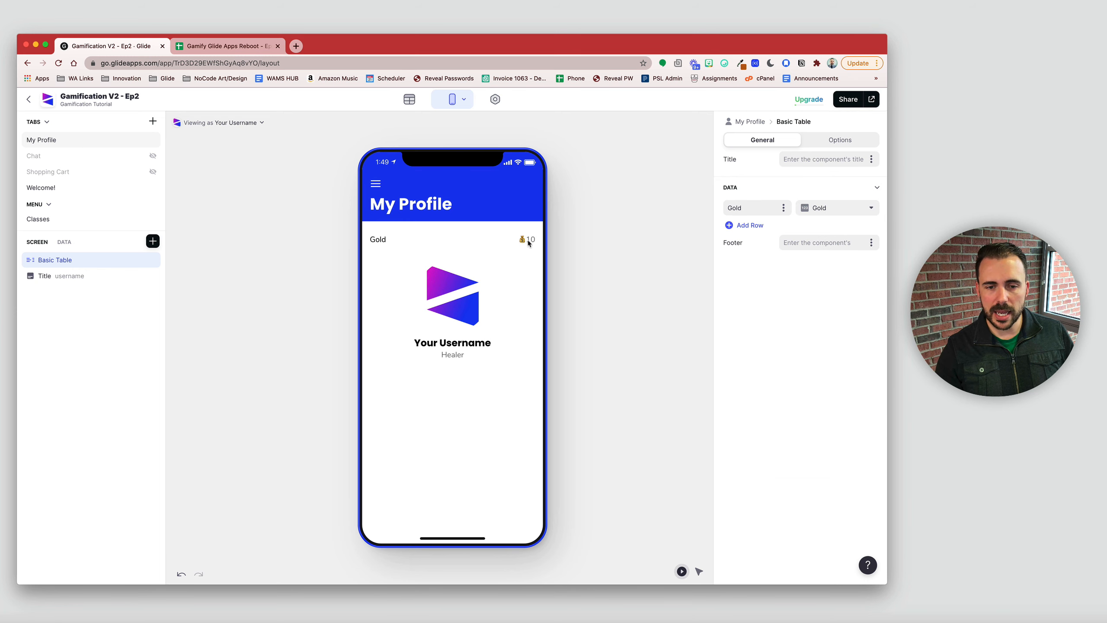
left_click(783, 207)
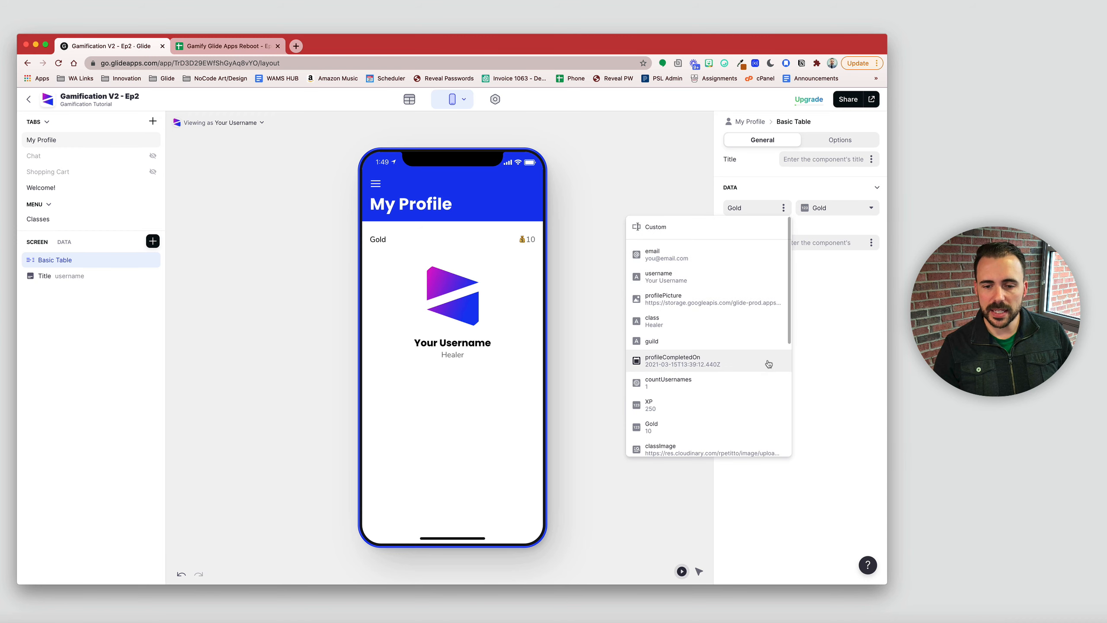
scroll(769, 363, "down", 2)
left_click(743, 371)
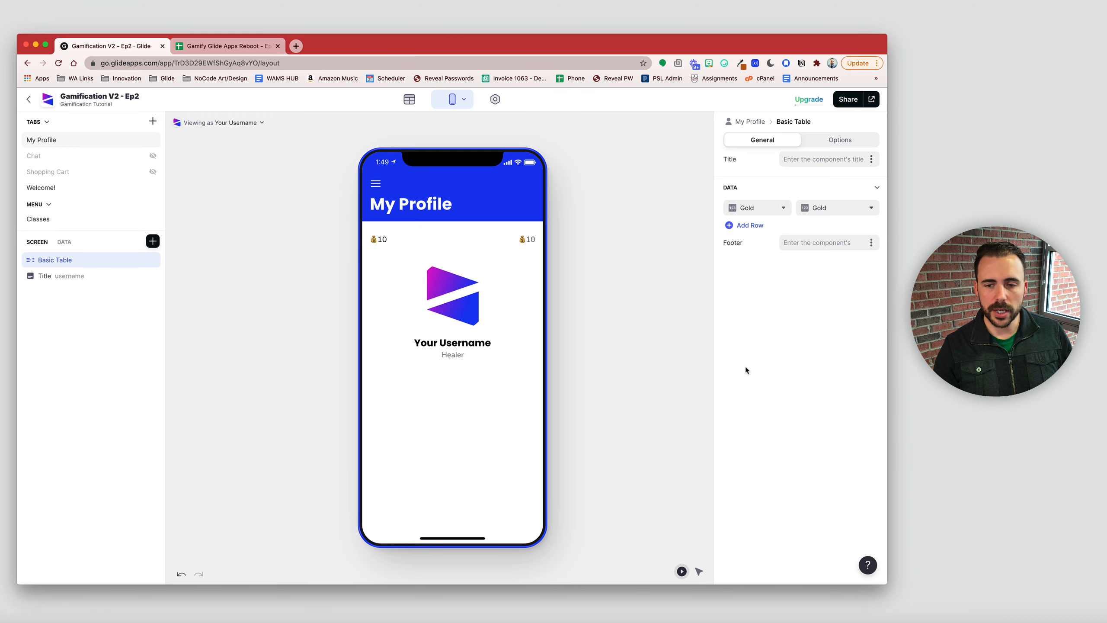
left_click(782, 212)
left_click(722, 394)
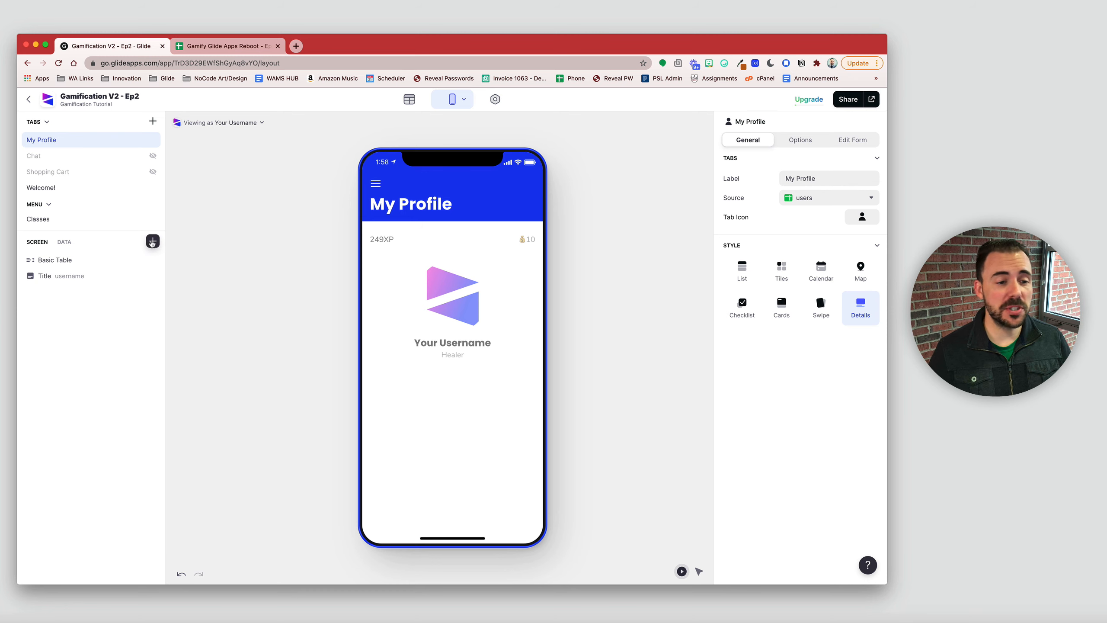
Step: Search the components for progress and insert a Progress Bar on the My Profile screen
left_click(153, 242)
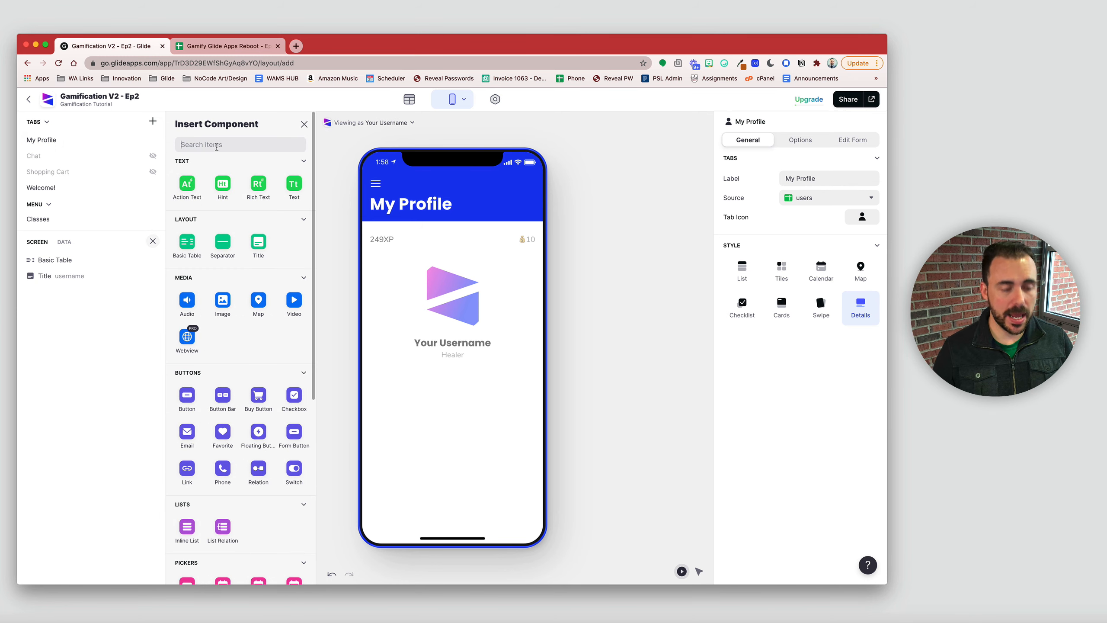
type("progree")
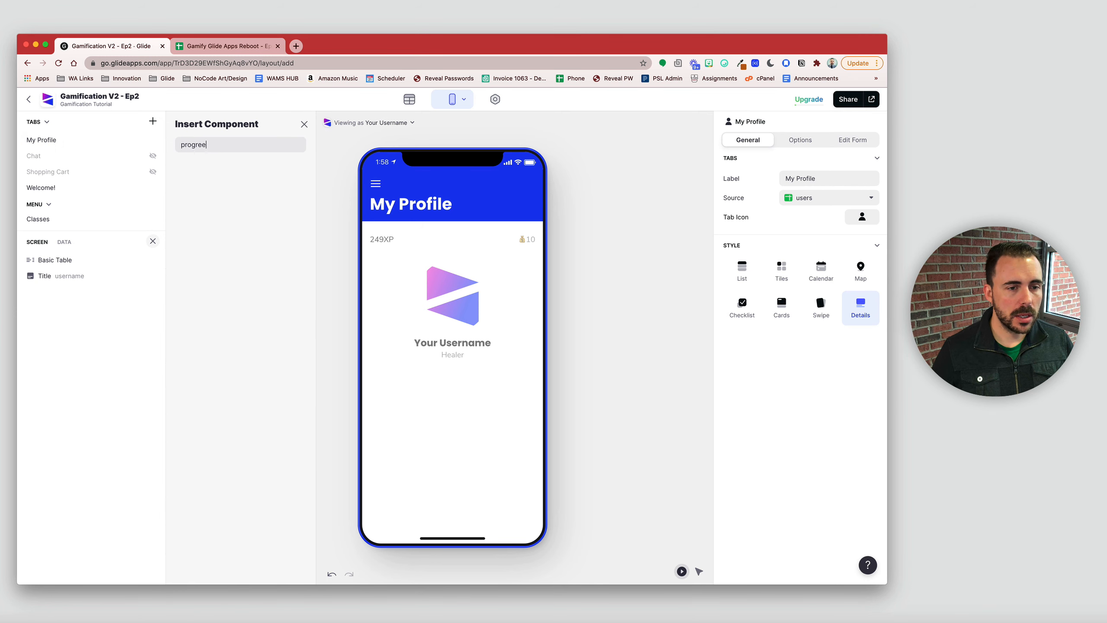
key("BackSpace")
key("BackSpace")
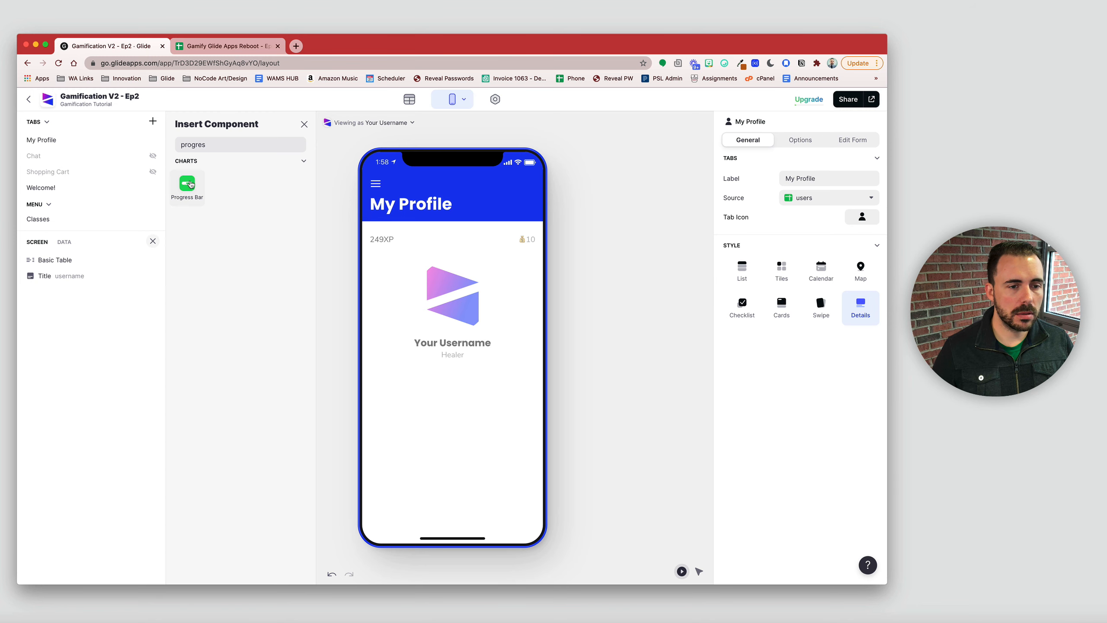
left_click(187, 184)
Step: Try the Circle and Half Circle styles on the Progress Bar and settle on the Bar style
left_click(783, 179)
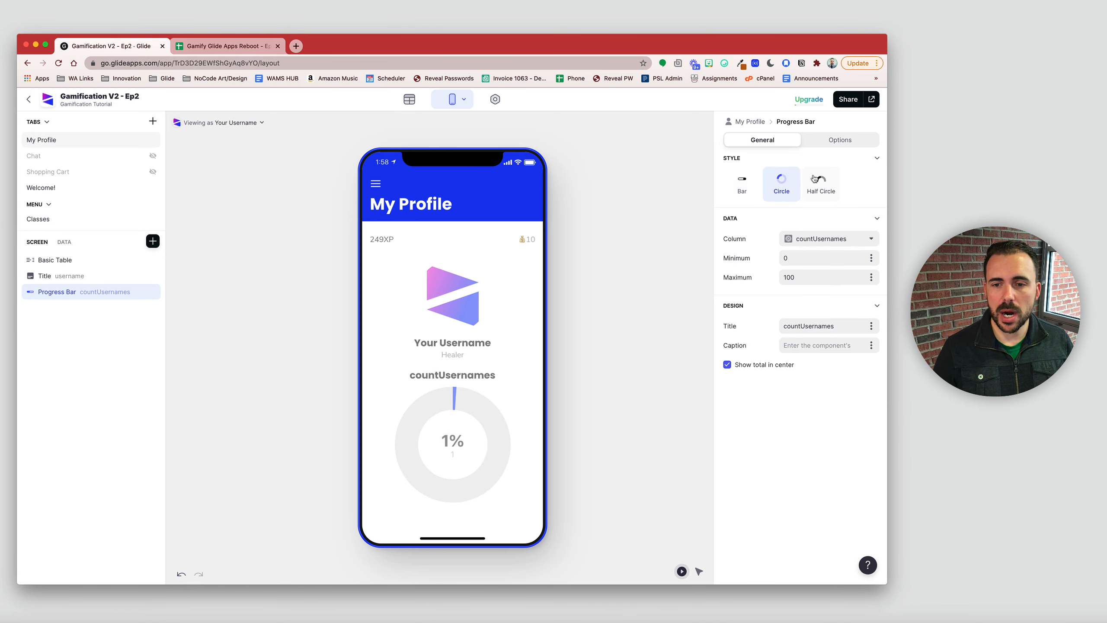
left_click(815, 179)
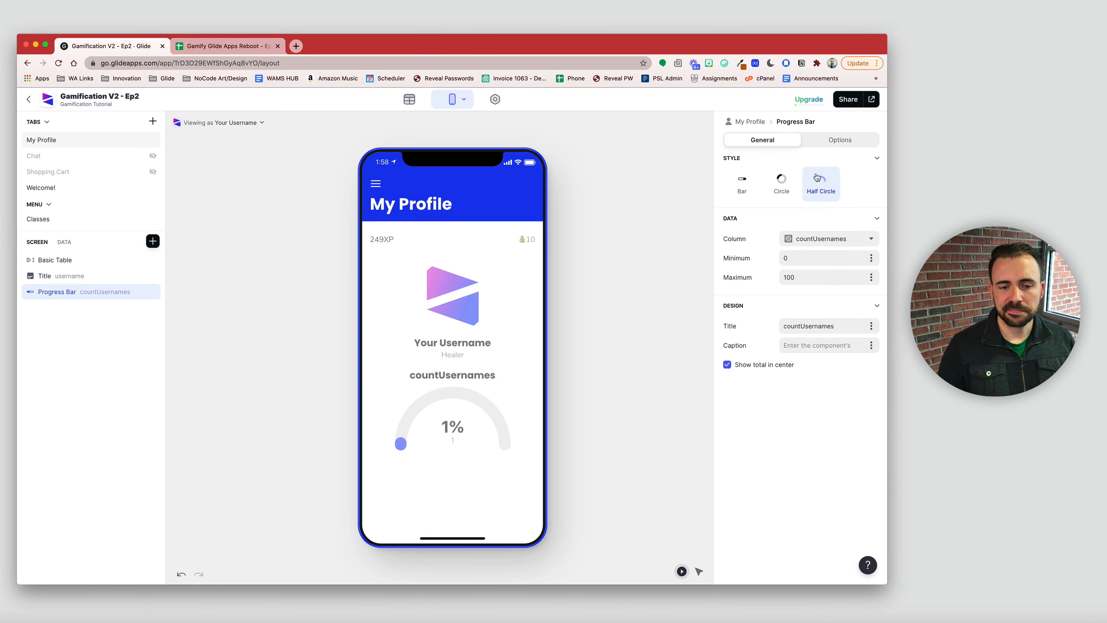
left_click(743, 180)
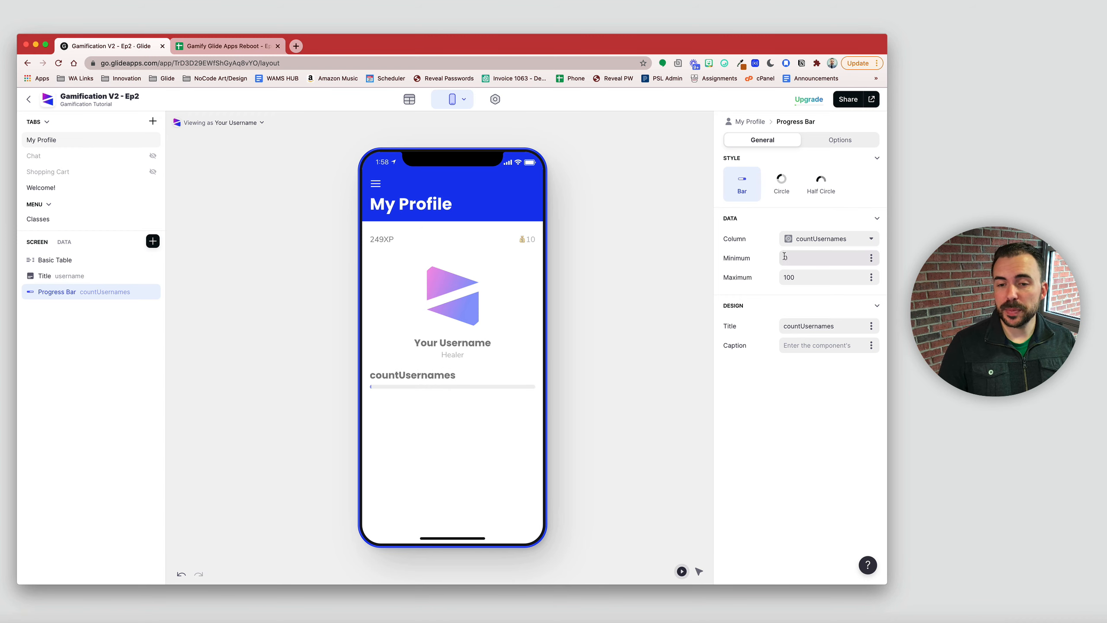
Step: Select the Progress Bar's Maximum value for editing
left_click_drag(804, 278, 761, 279)
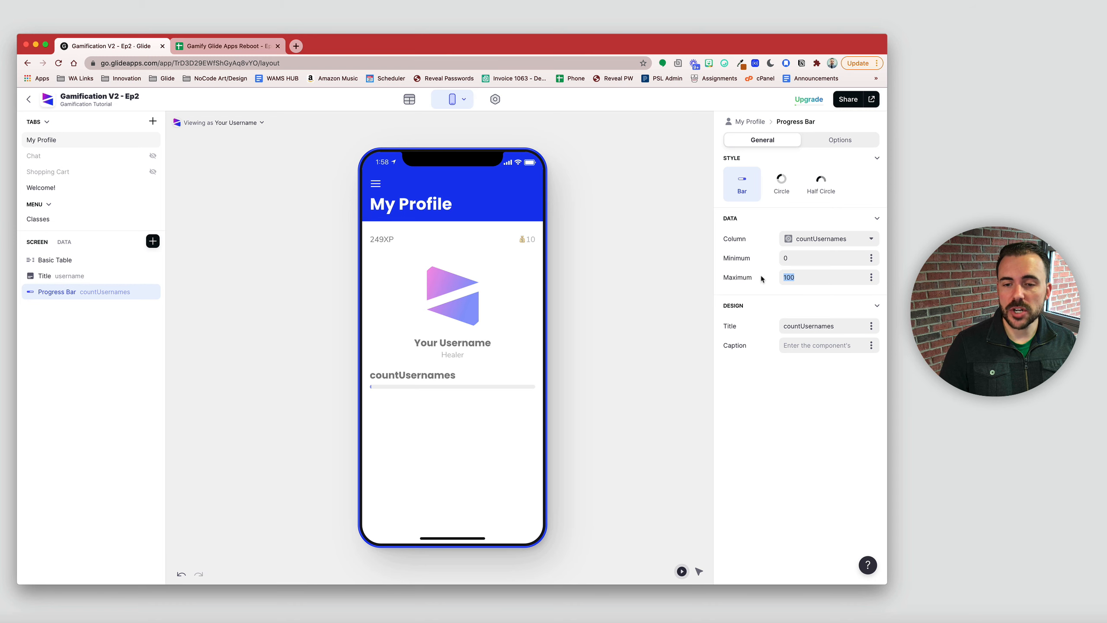
Step: Bind the My Profile progress bar to the rankProgress column
left_click(828, 239)
scroll(819, 387, "down", 5)
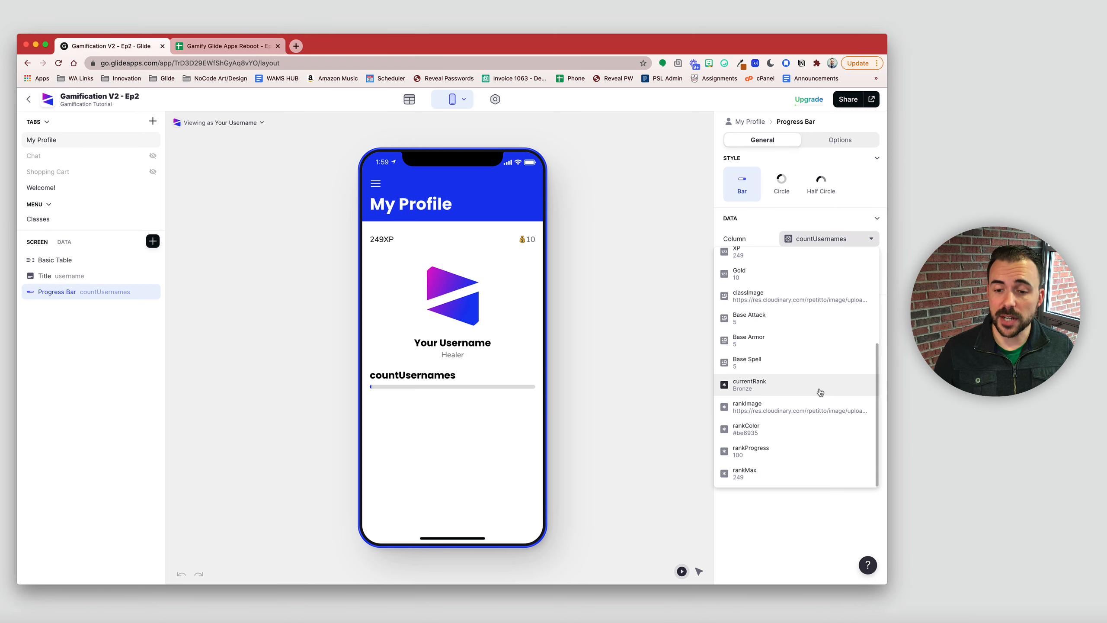
left_click(750, 454)
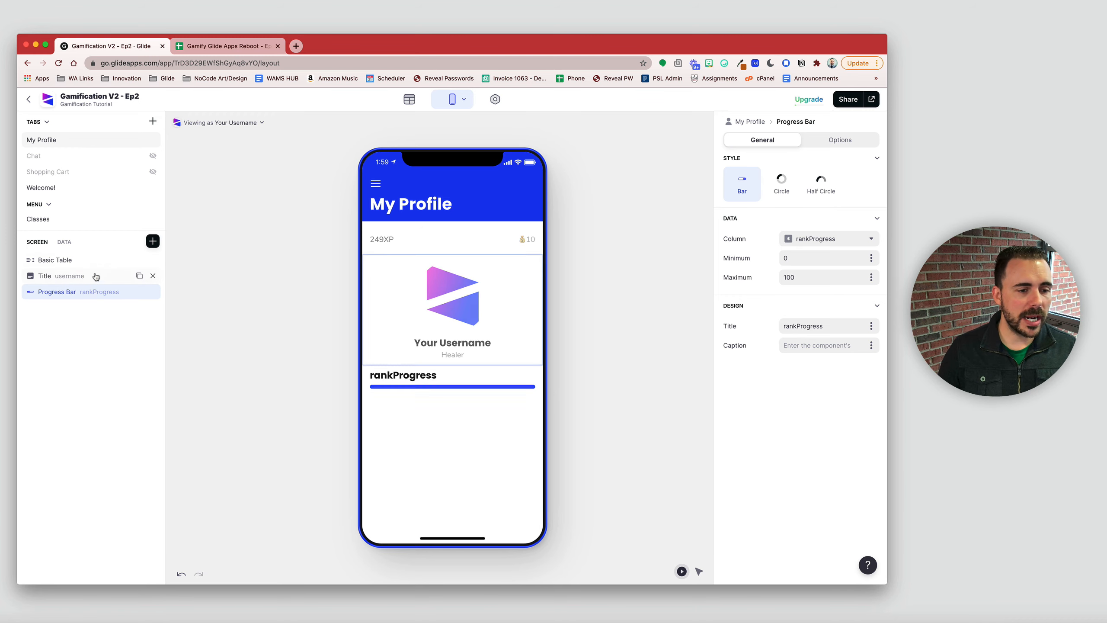
Step: Set the profile's XP to 250 in the screen's data to test the progress bar
left_click(66, 243)
left_click(108, 384)
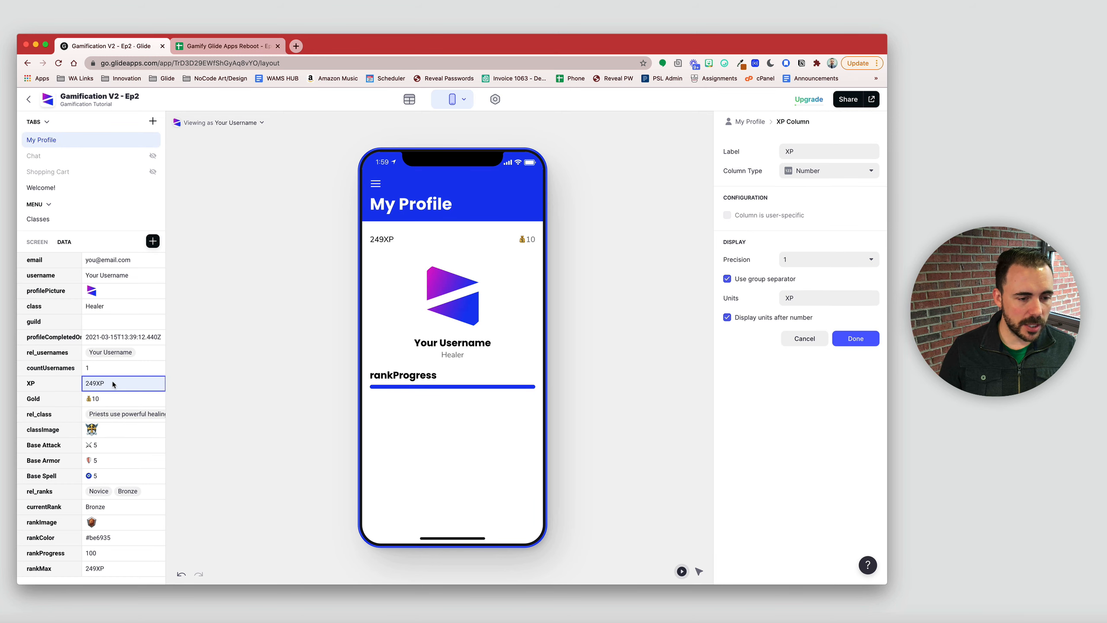
type("250")
key("Return")
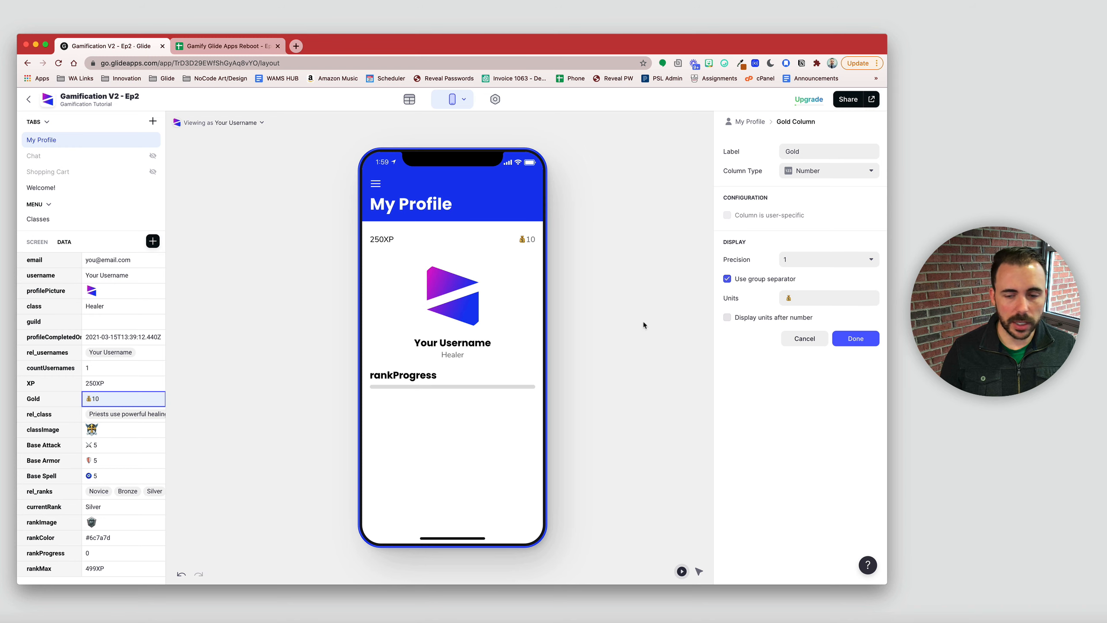
Step: Use the currentRank column as the progress bar's title
left_click(407, 378)
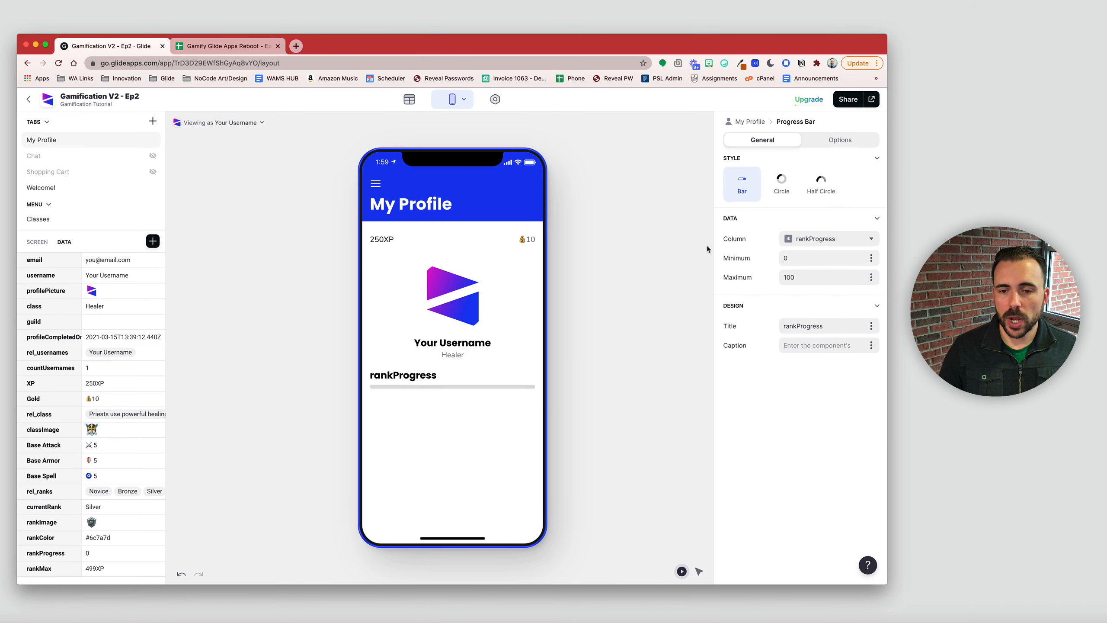
left_click(871, 326)
scroll(827, 444, "down", 2)
scroll(825, 450, "down", 2)
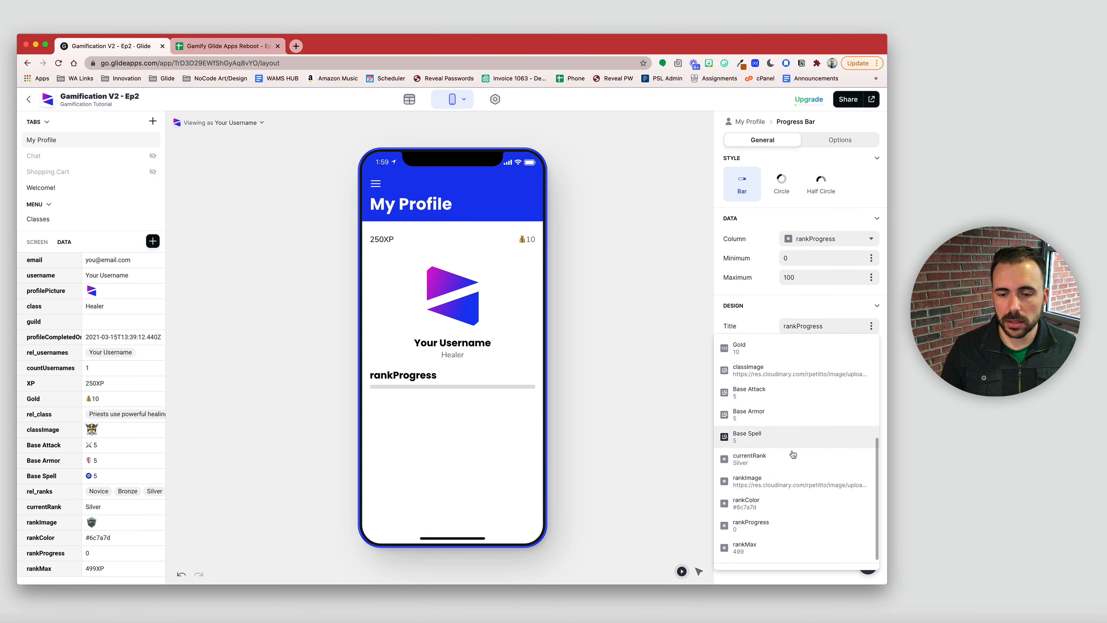
left_click(746, 462)
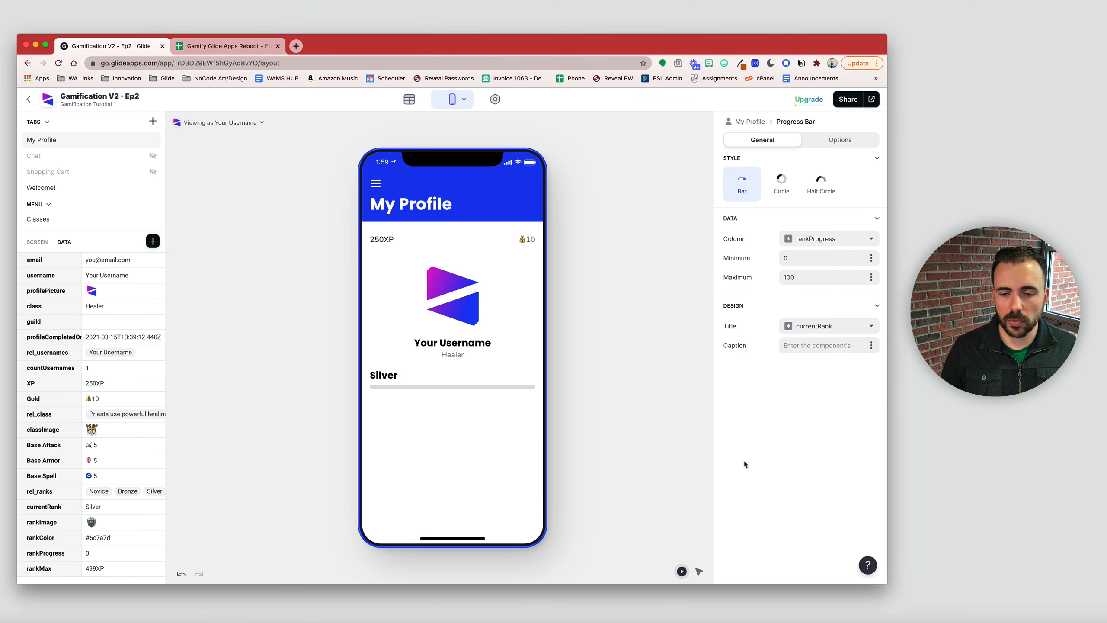
Step: Test the rank title and progress bar by changing the profile's XP to 249 and then to 99
left_click(94, 383)
type("249")
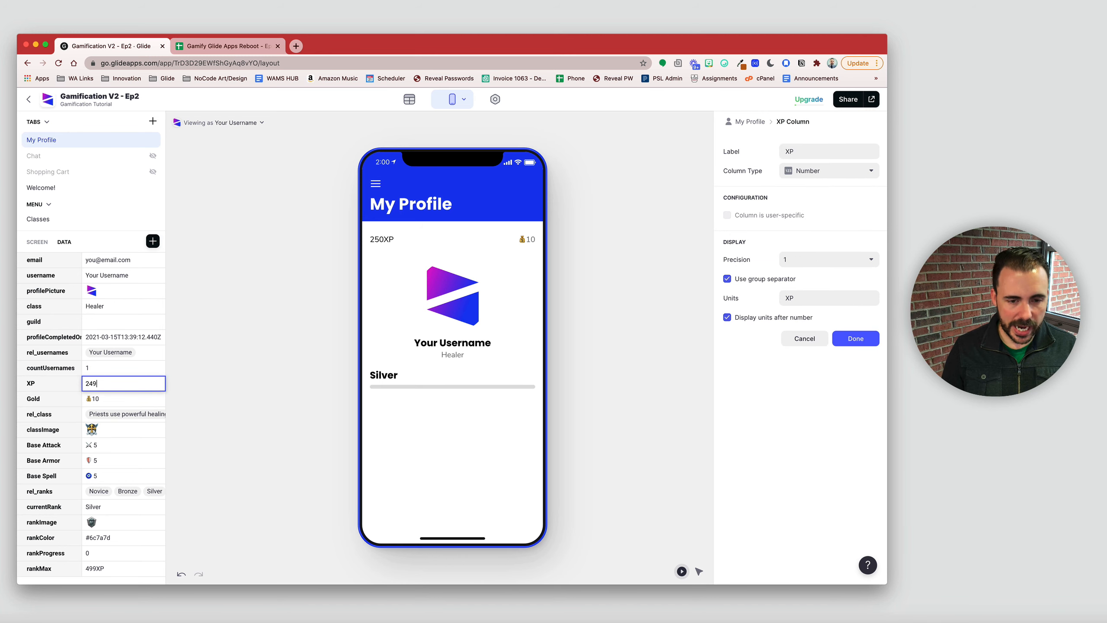
key("Return")
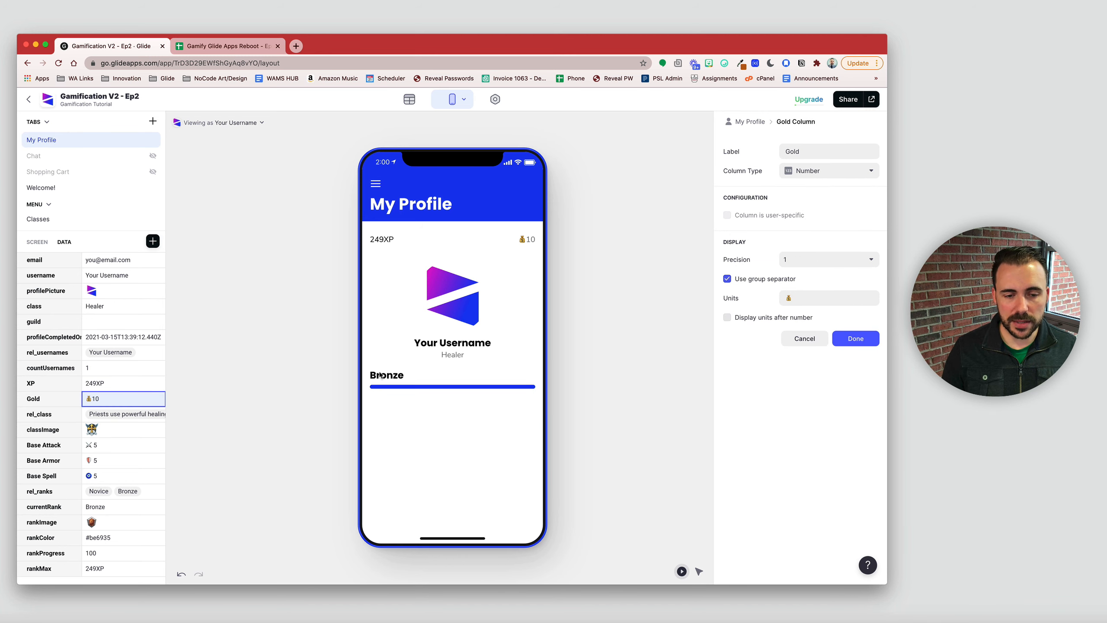
left_click(96, 386)
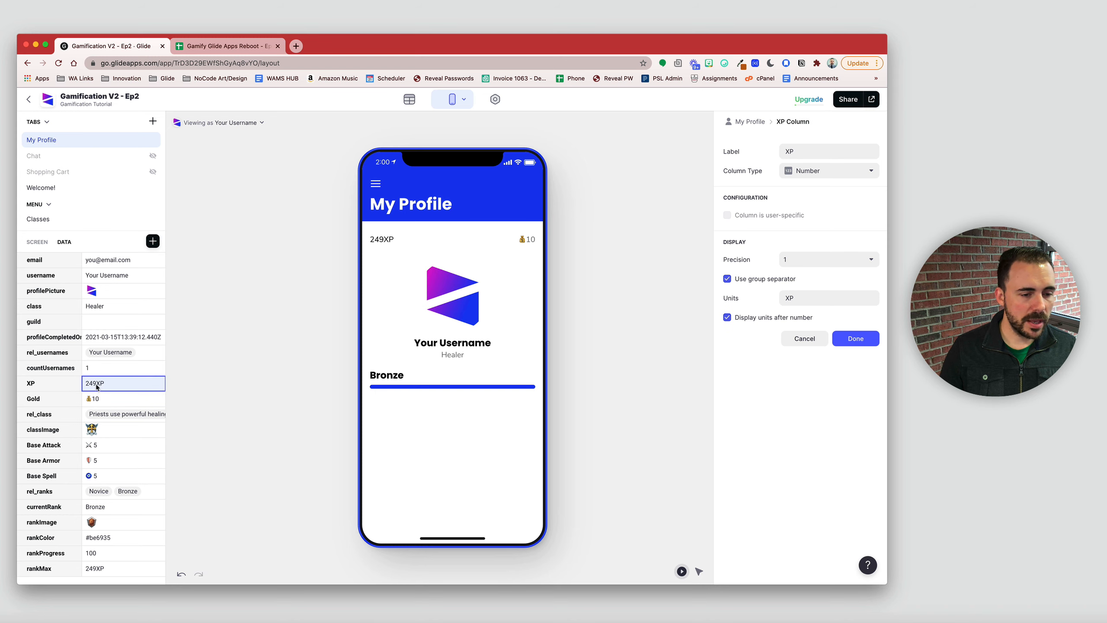
type("99")
key("Return")
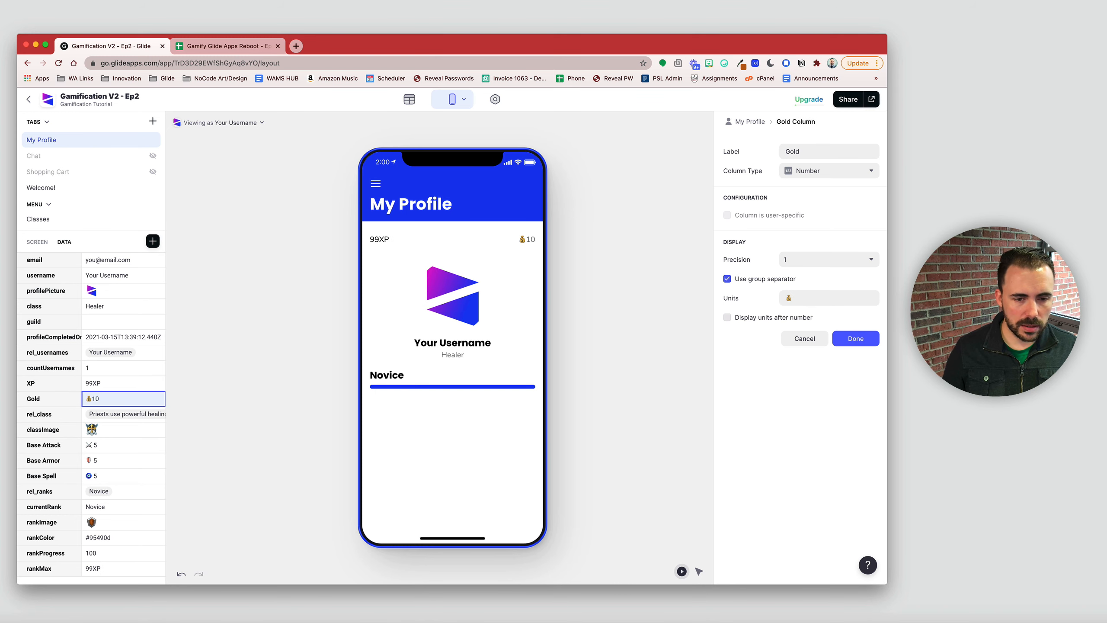
Step: Test the Bronze rank's progress by changing the profile's XP to 100 and then to 150
left_click(116, 386)
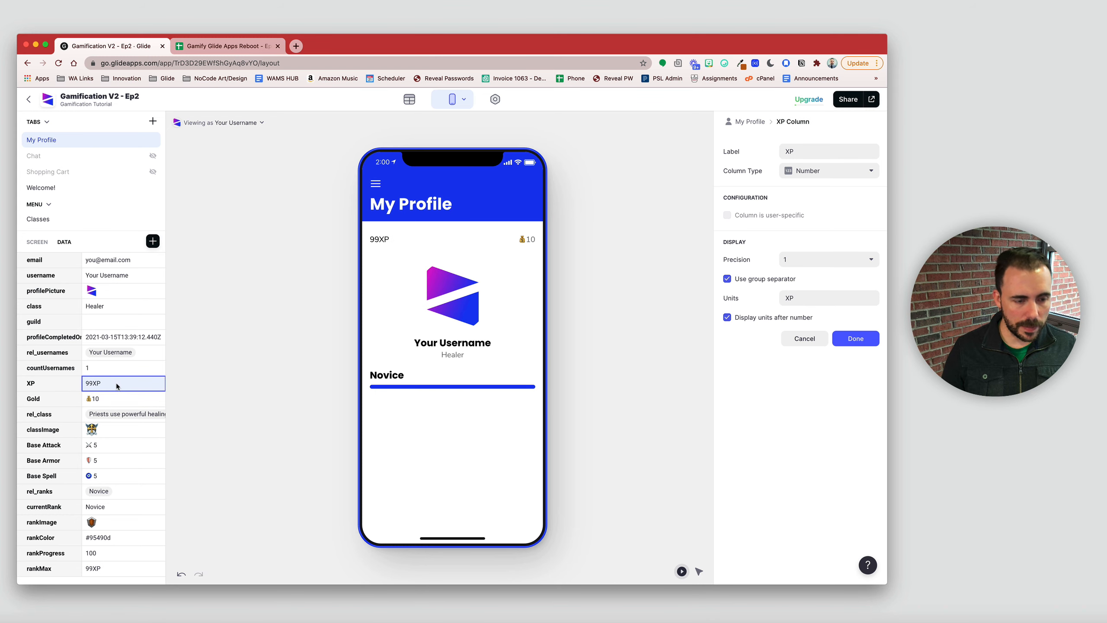
type("100")
key("Return")
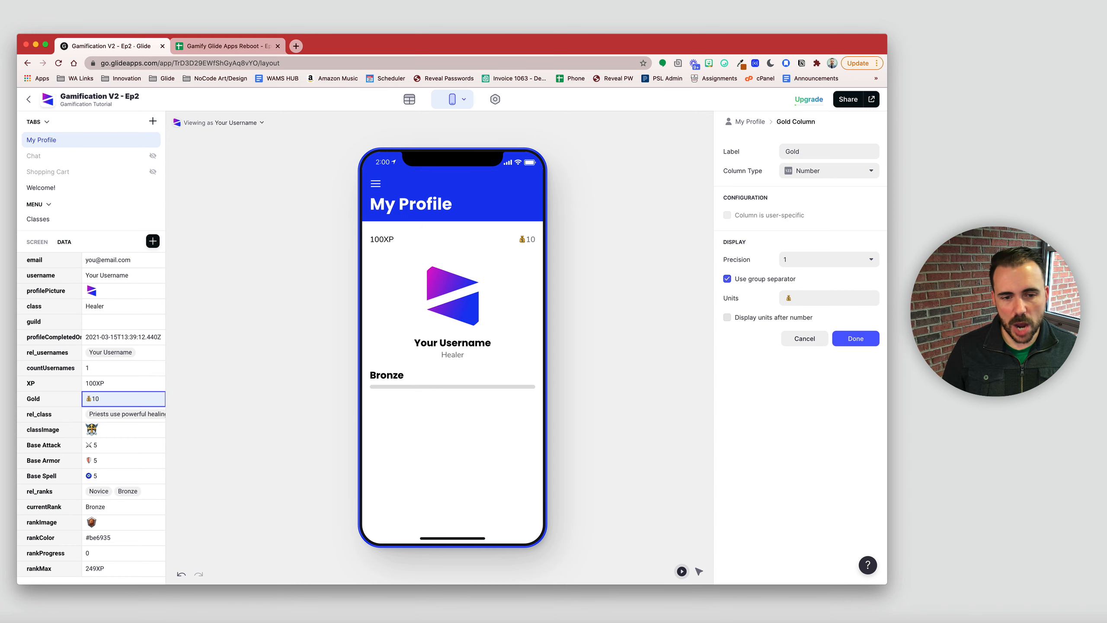
left_click(118, 386)
type("15")
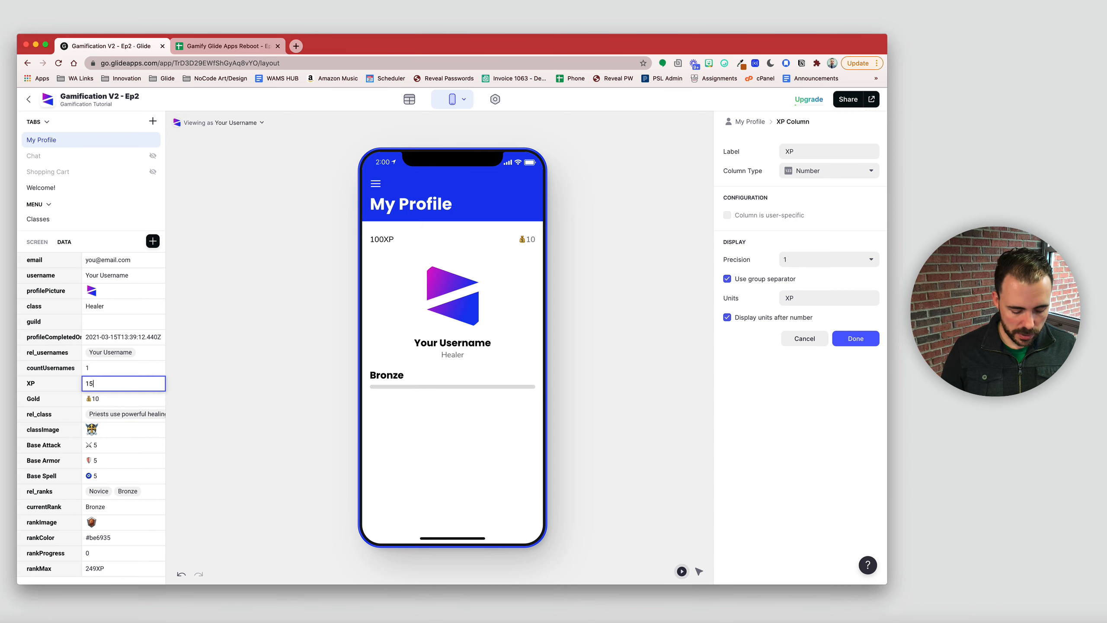
type("0")
key("Return")
Step: Change the profile's XP to 240 and then to 250 to test the move from Bronze to Silver
left_click(107, 385)
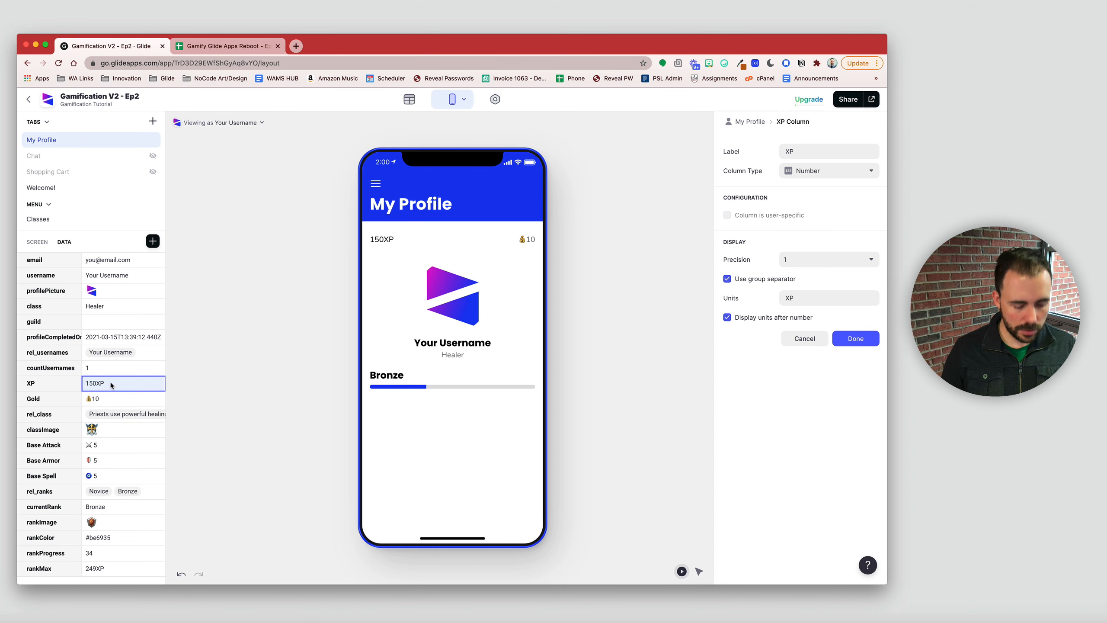
type("240")
key("Return")
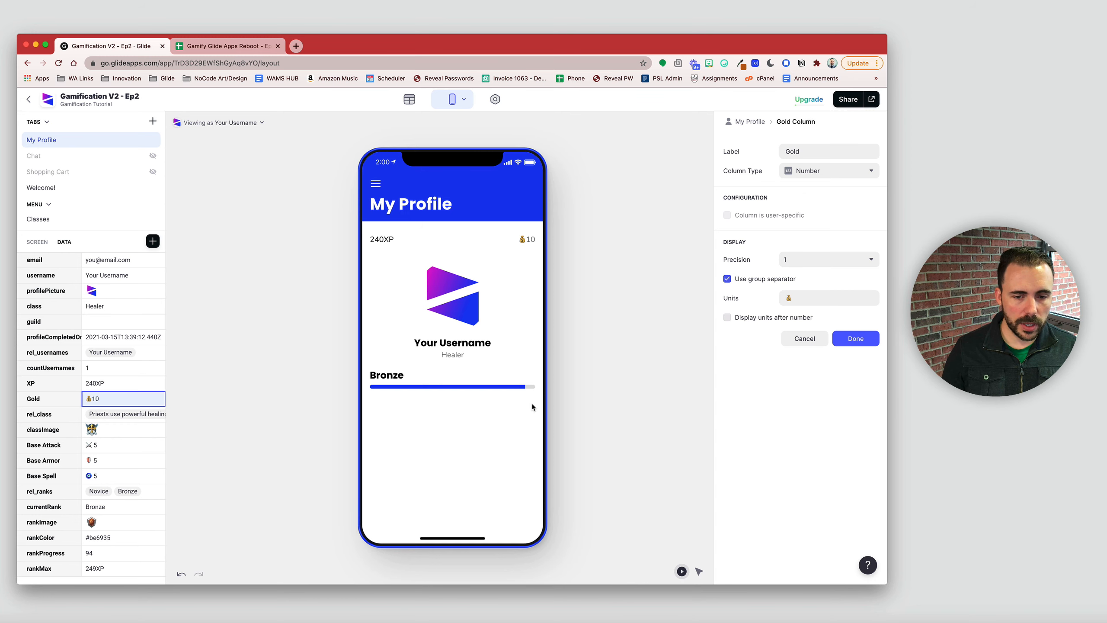
left_click(115, 386)
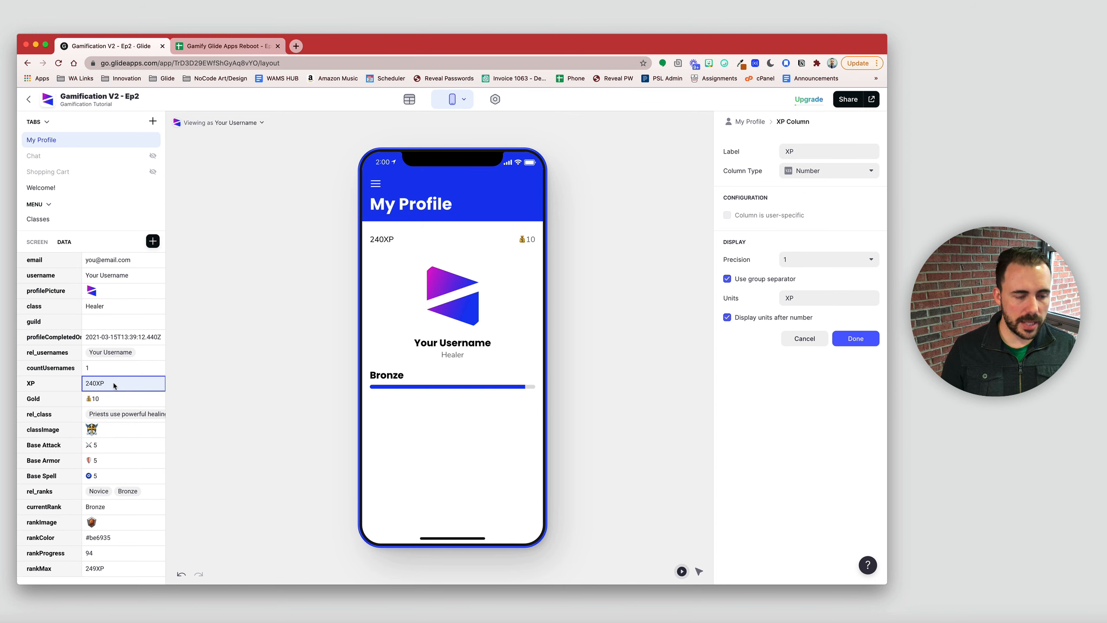
type("250")
key("Return")
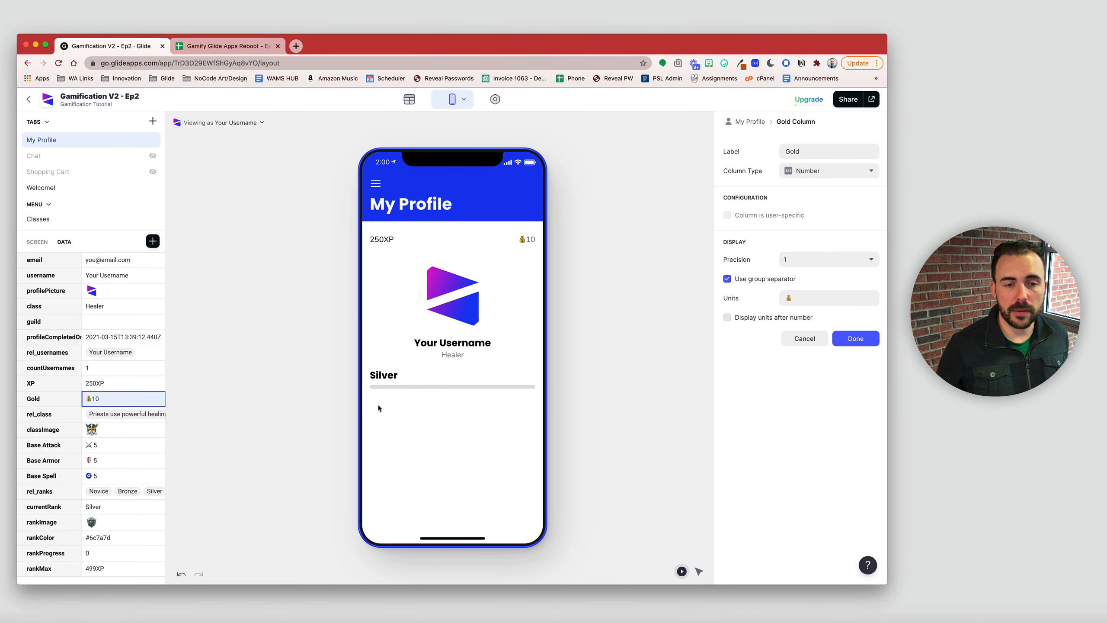
Step: Add a Template column named rankProgressDisplay to the users table
left_click(409, 101)
scroll(582, 210, "right", 15)
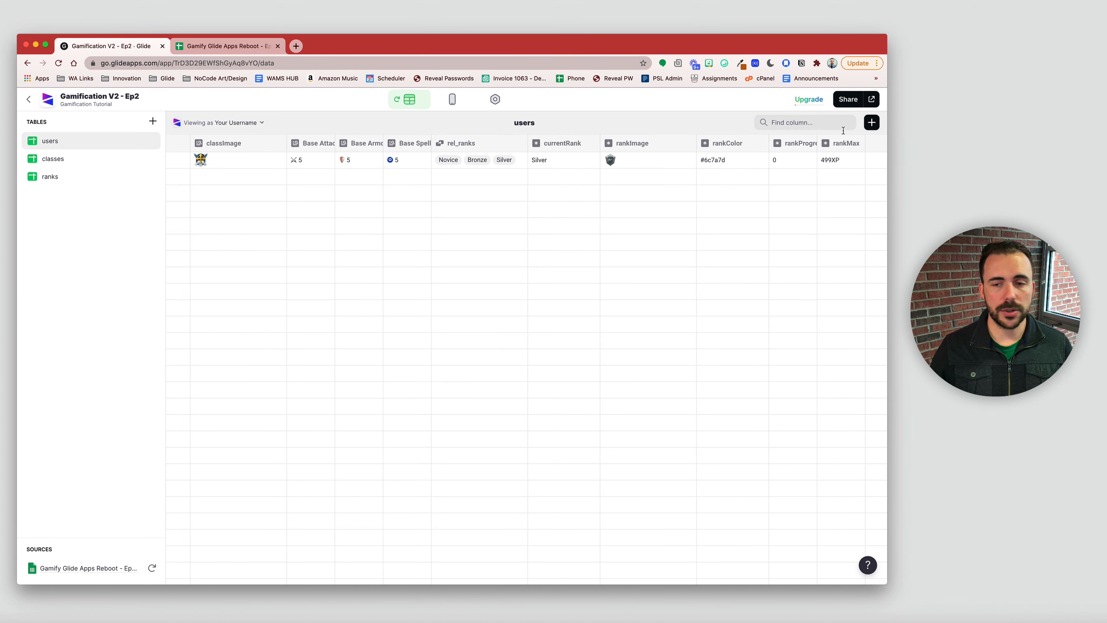
left_click(871, 122)
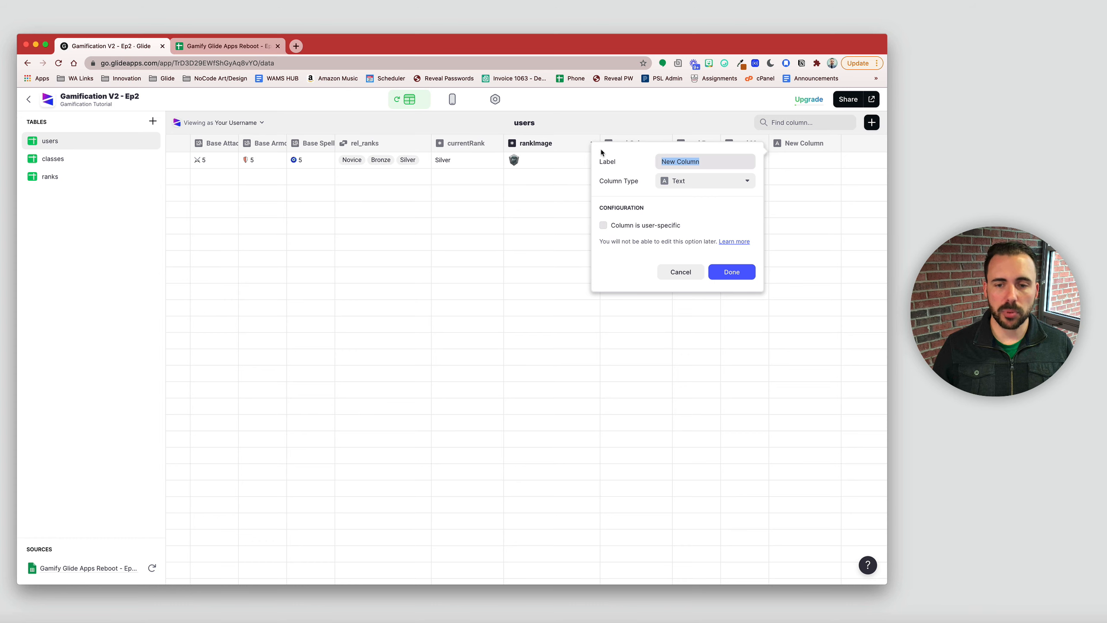
type("rankProgressDis")
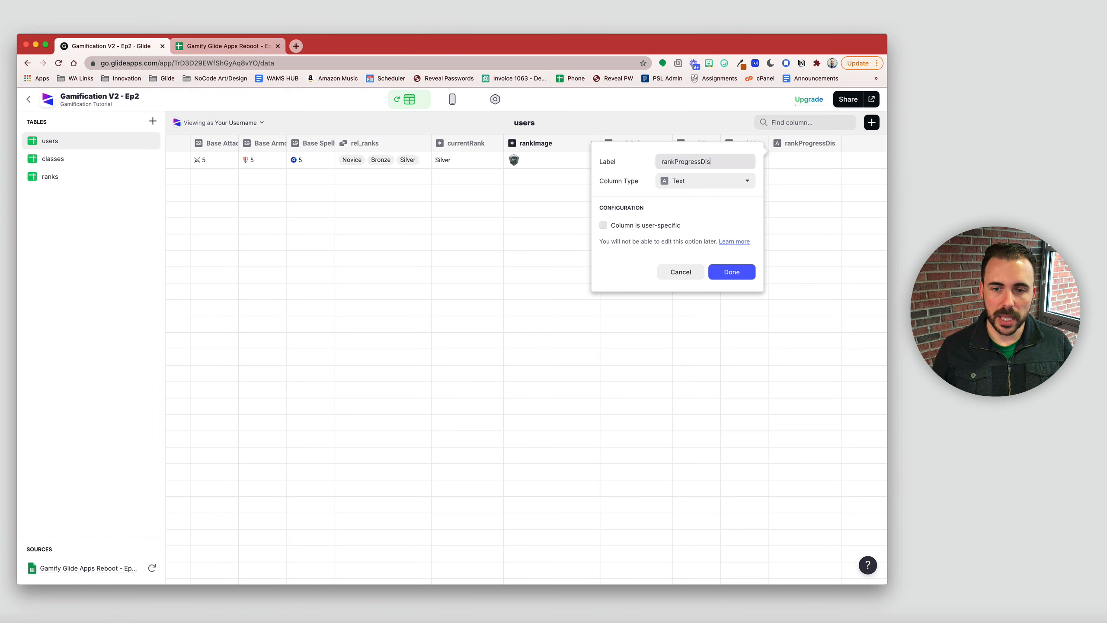
type("pa")
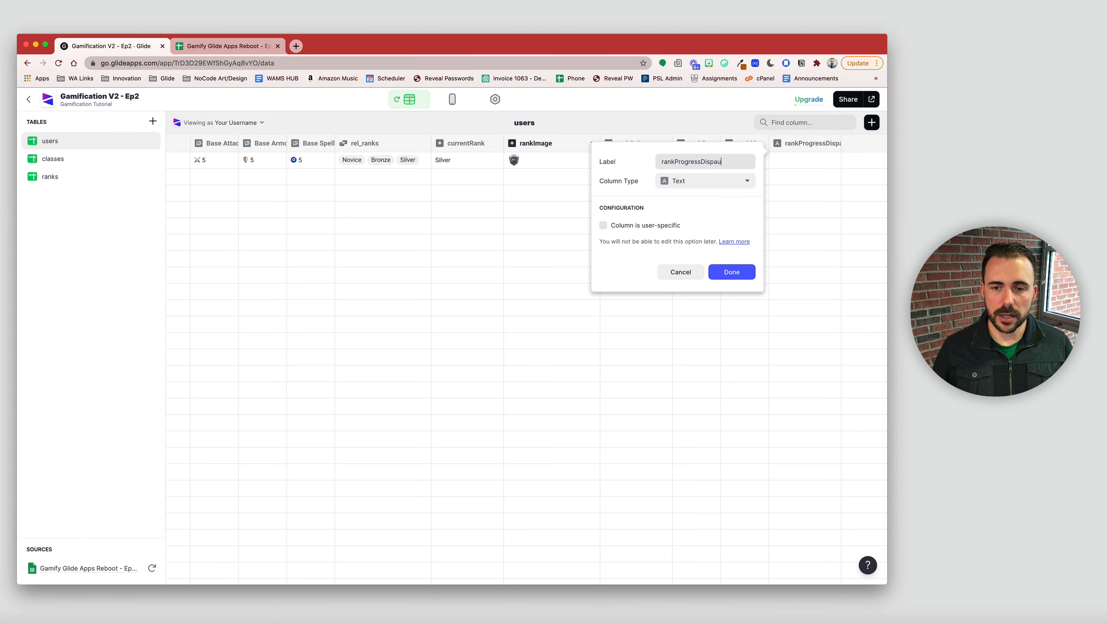
key("BackSpace")
type("lay")
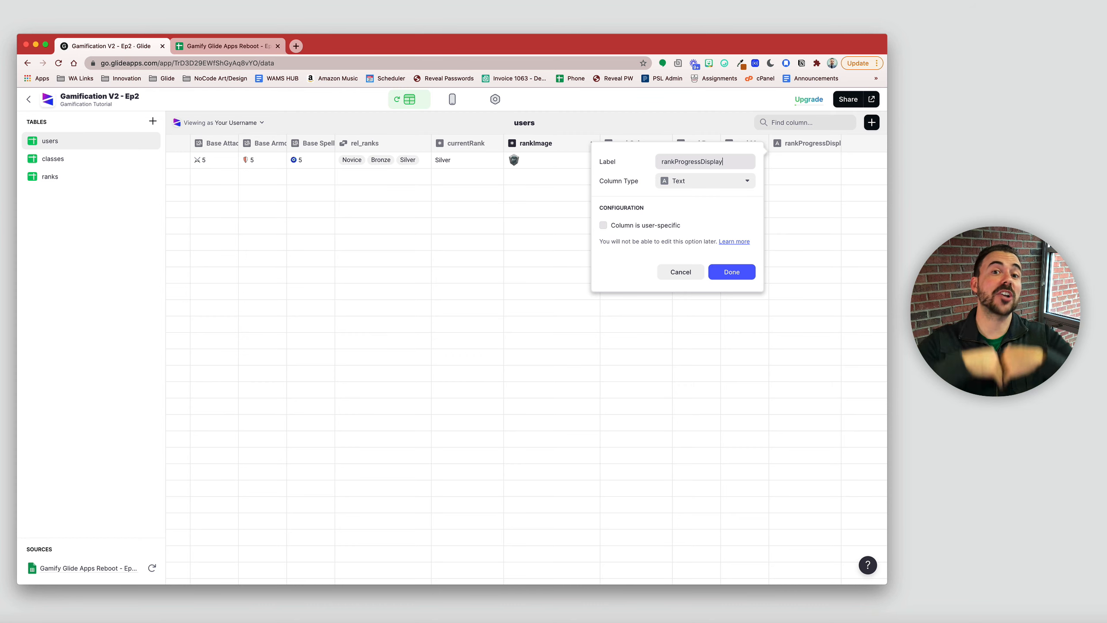
left_click(683, 181)
left_click(695, 235)
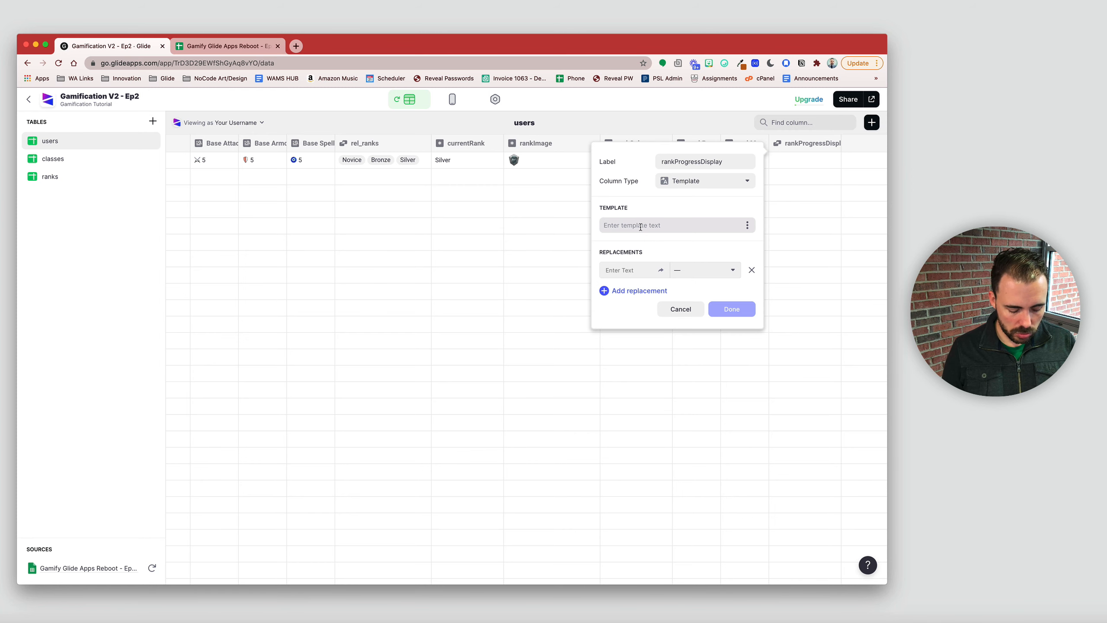
Step: Enter x/m as the template text and add x and m as the two replacement placeholders
type("x")
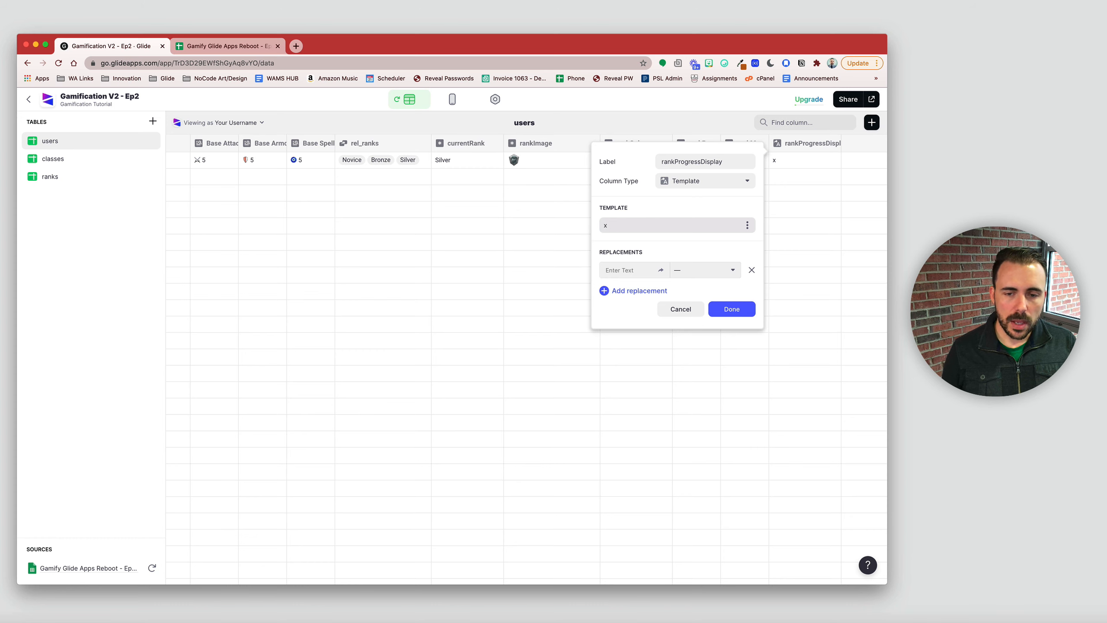
type("/m")
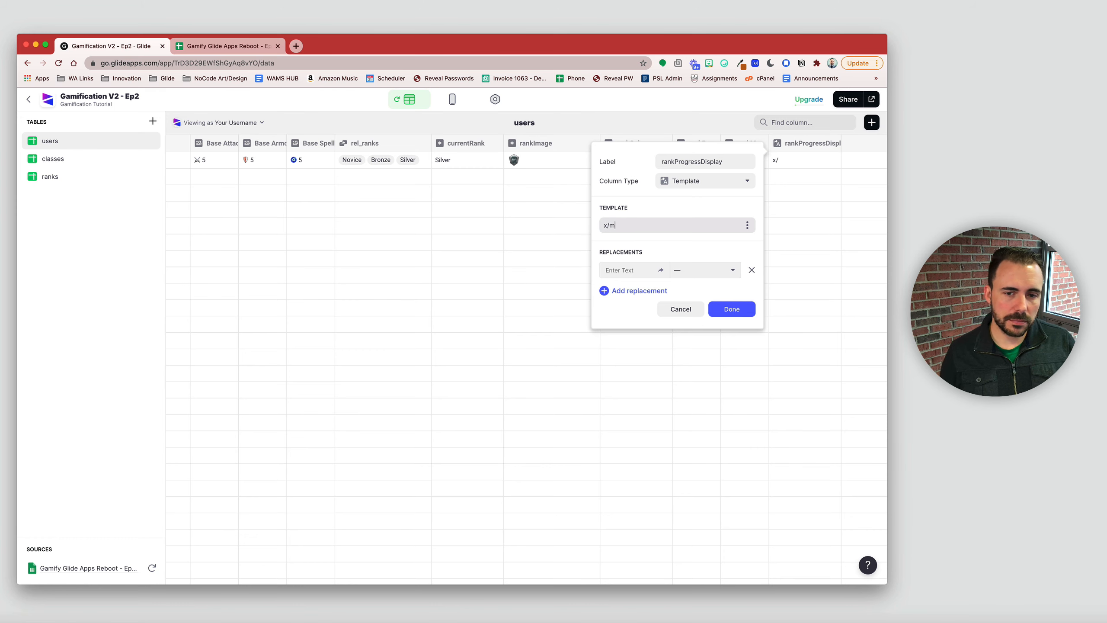
left_click(634, 292)
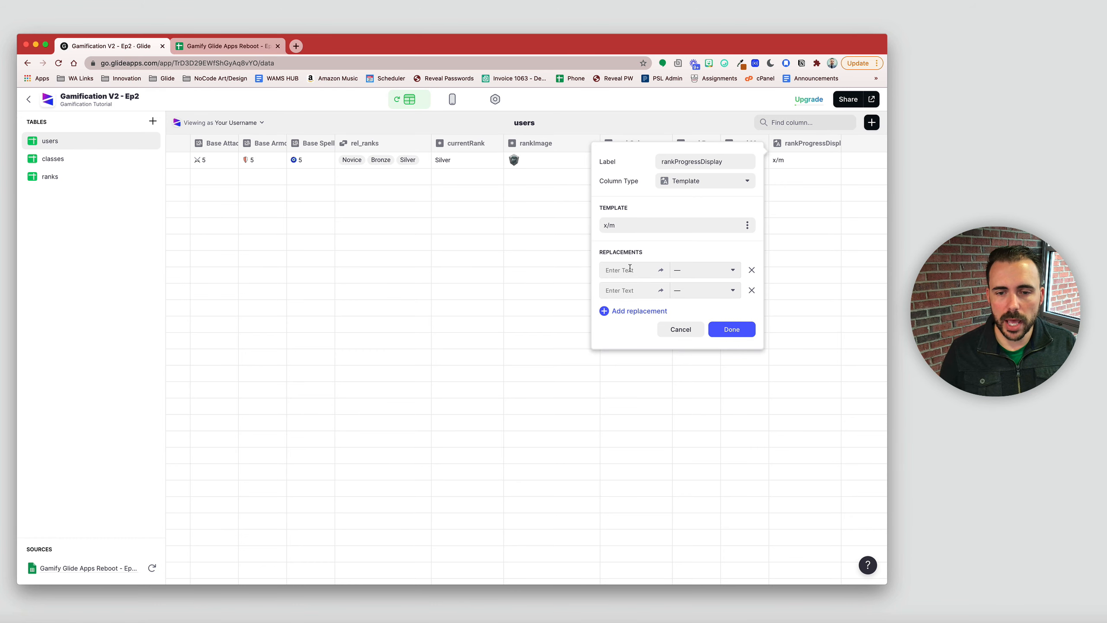
type("x")
left_click(624, 291)
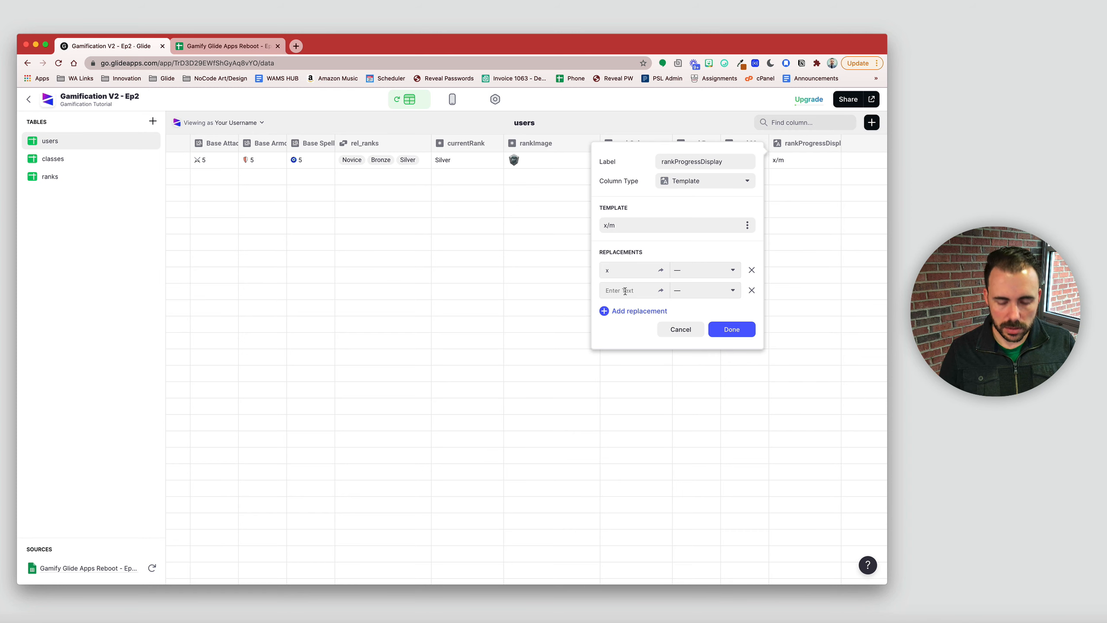
type("m")
Step: Map placeholder x to the XP column and m to rankMax, and save the template column
left_click(696, 272)
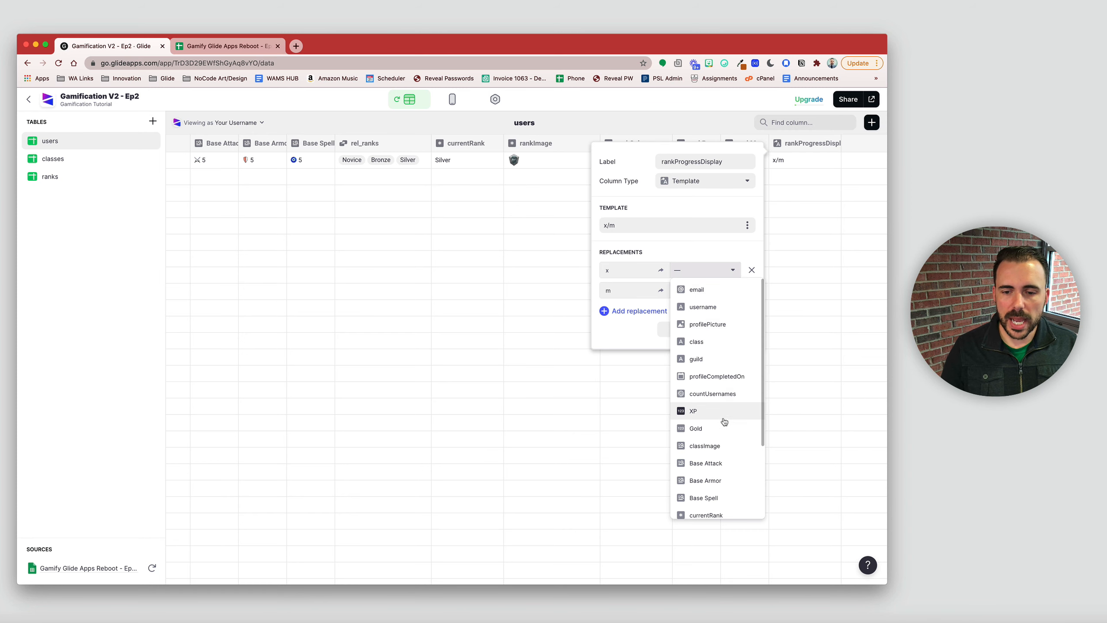
left_click(693, 410)
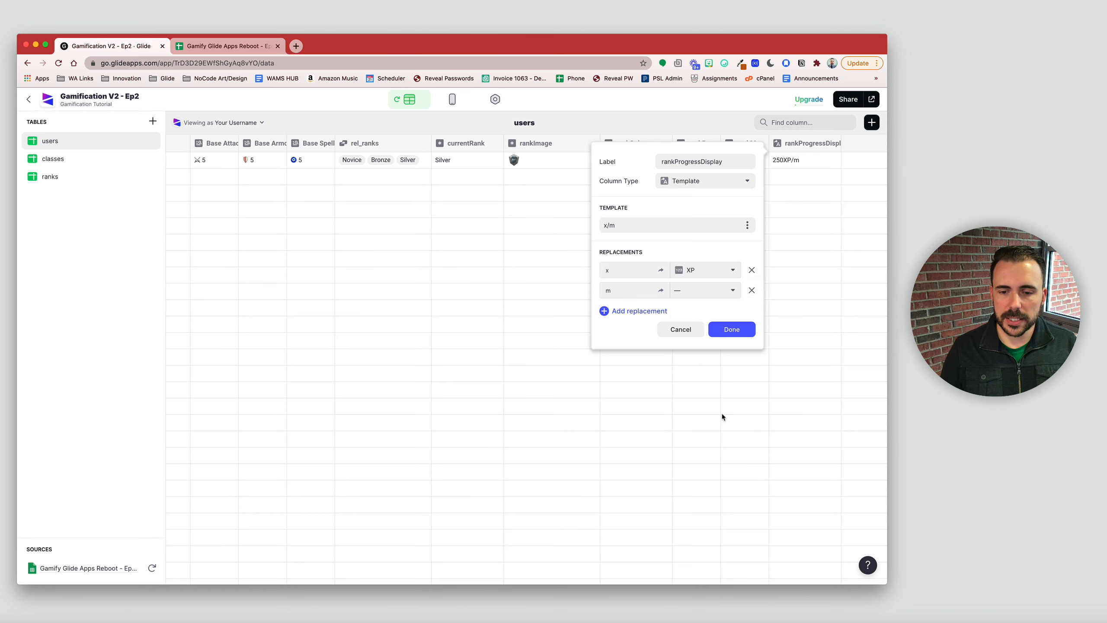
left_click(711, 288)
scroll(707, 454, "down", 5)
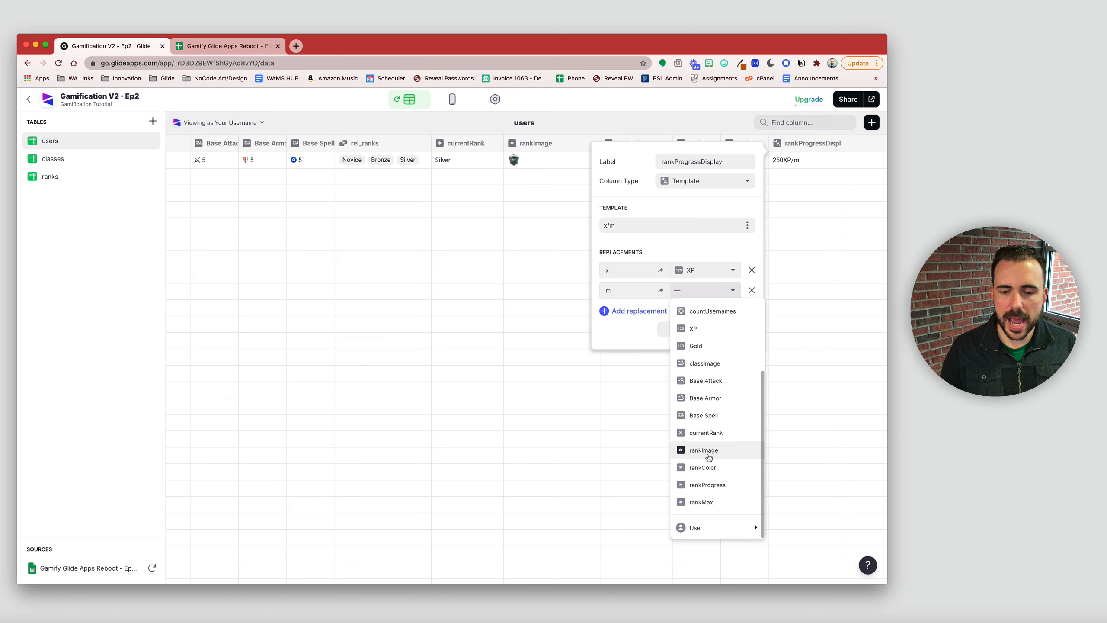
left_click(706, 502)
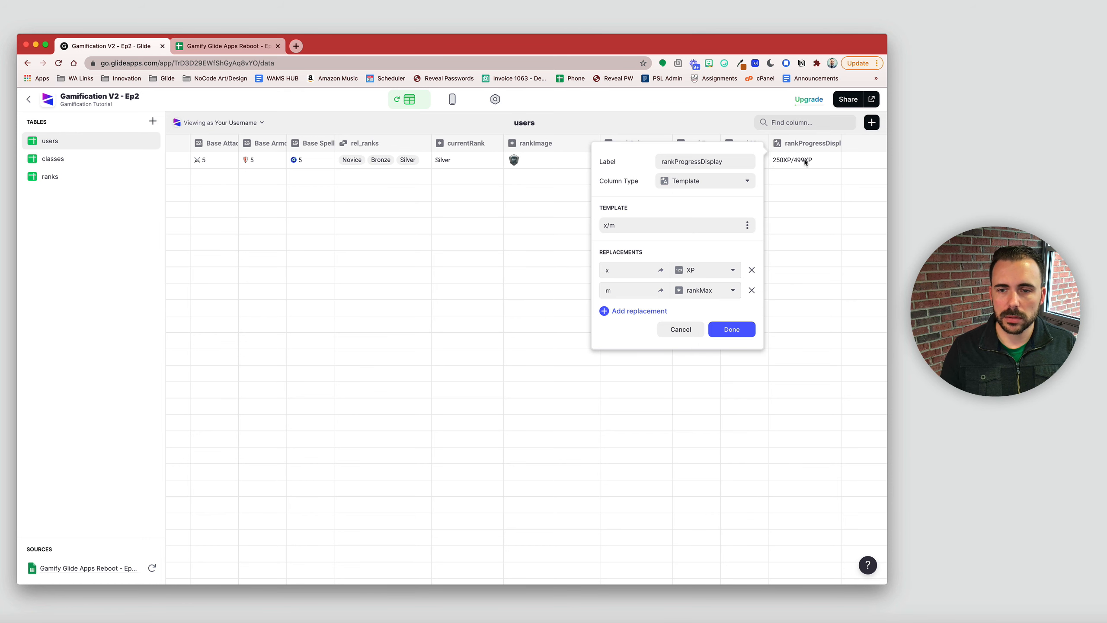
left_click(732, 329)
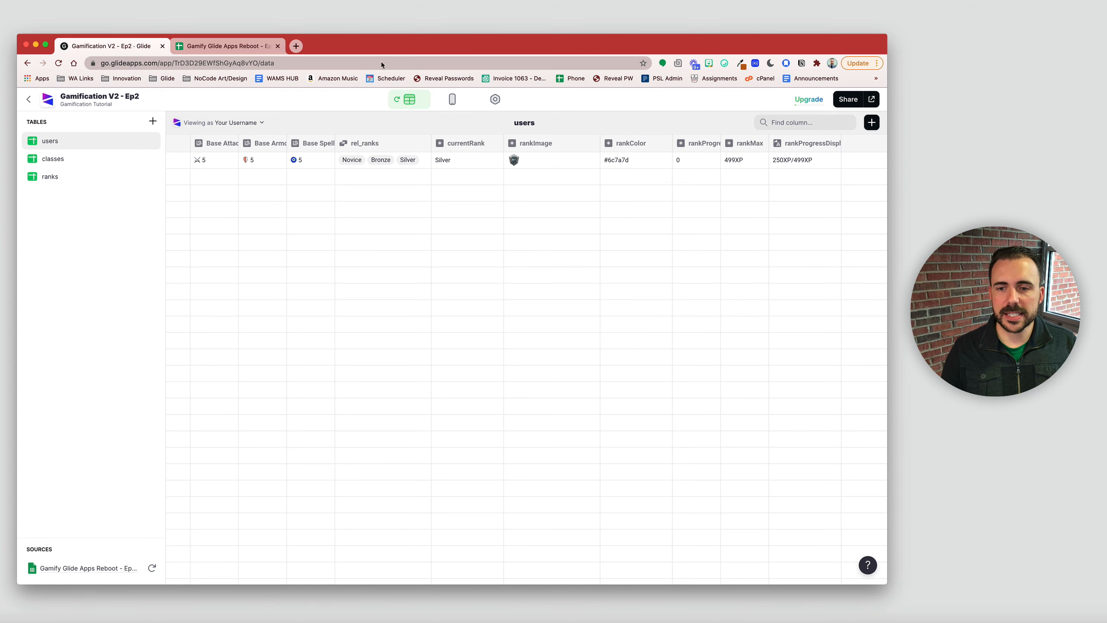
Step: Set the caption of the My Profile progress bar to the rankProgressDisplay column
left_click(452, 99)
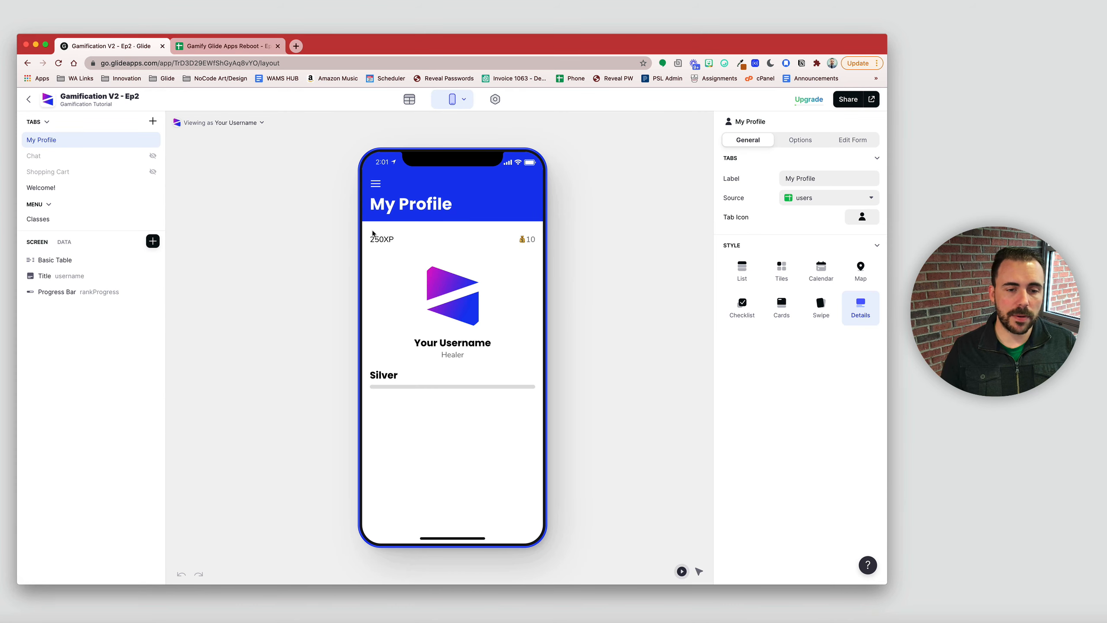
left_click(397, 385)
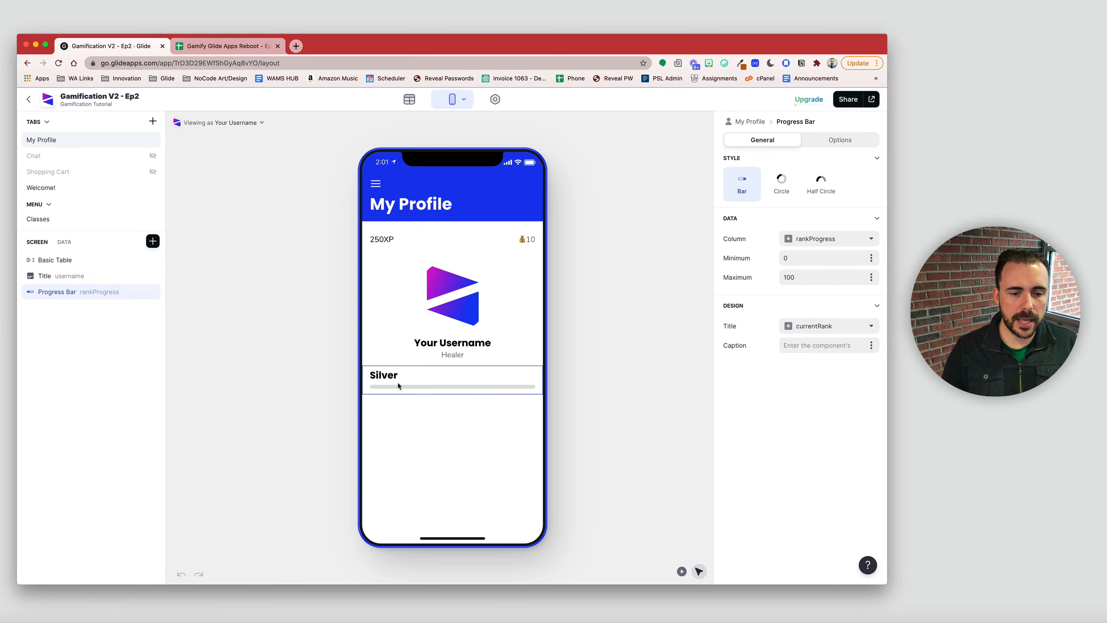
left_click(819, 345)
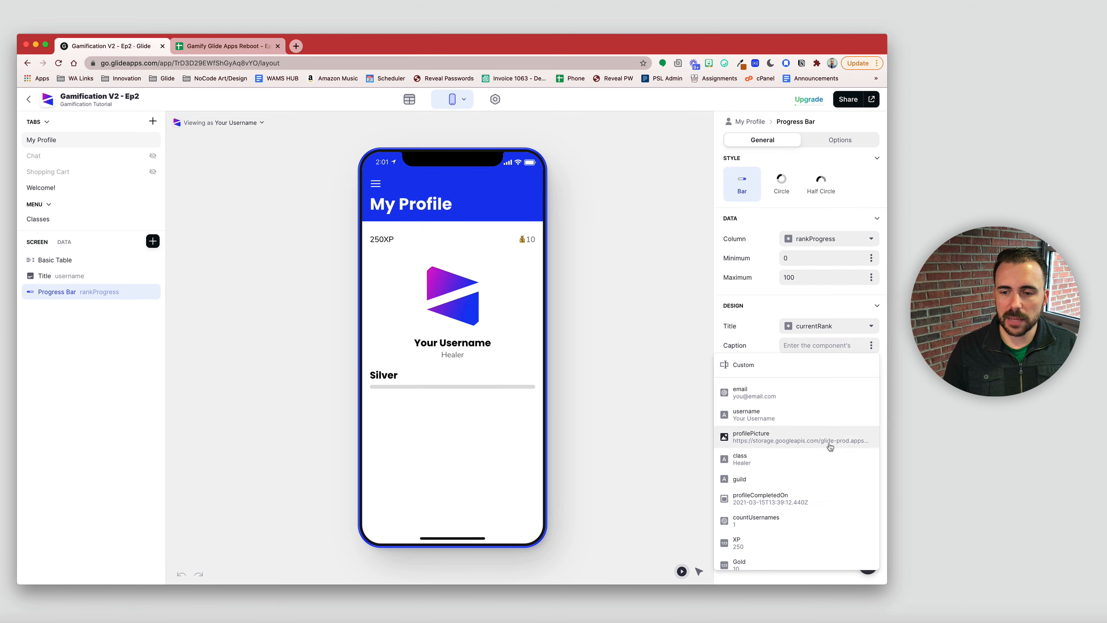
scroll(830, 447, "down", 5)
left_click(780, 527)
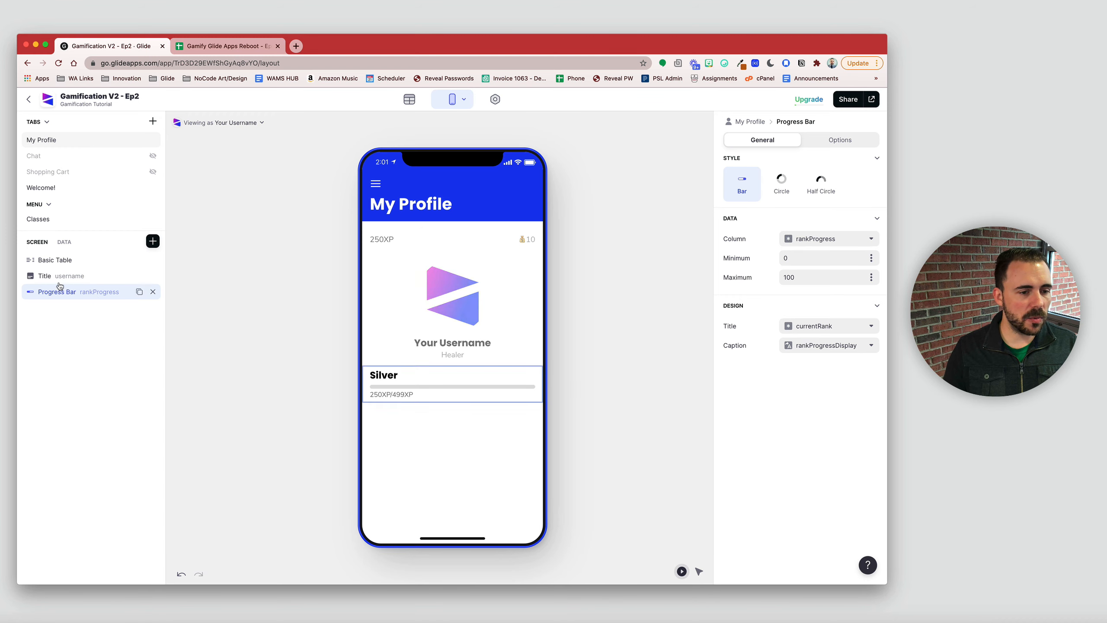
Step: Change the profile's XP value to 400 to test the progress bar
left_click(62, 243)
left_click(100, 383)
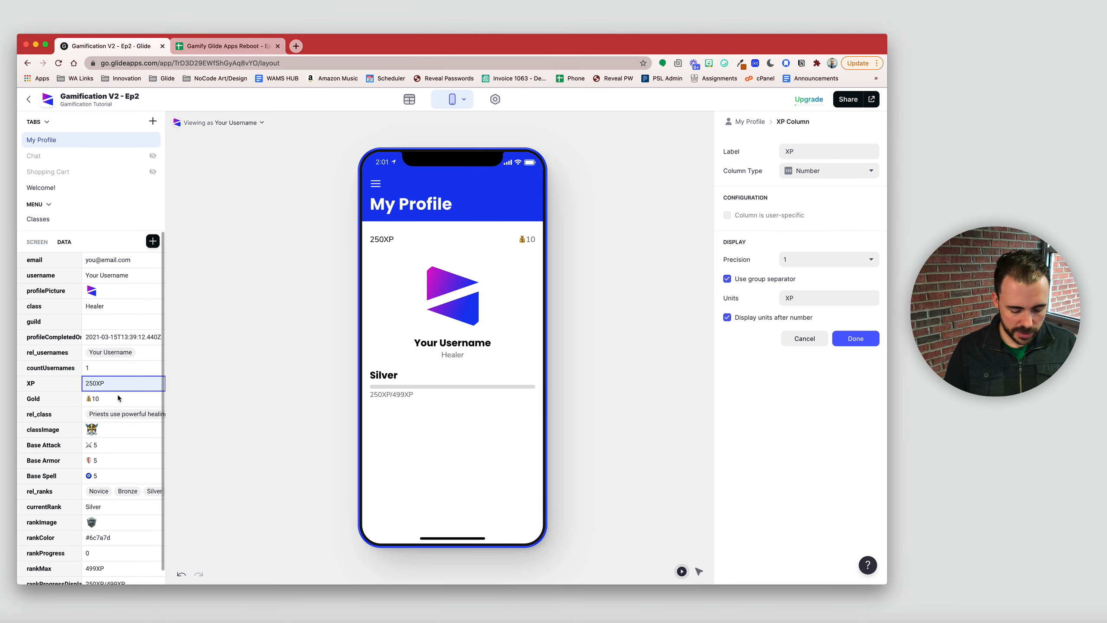
type("400")
key("Return")
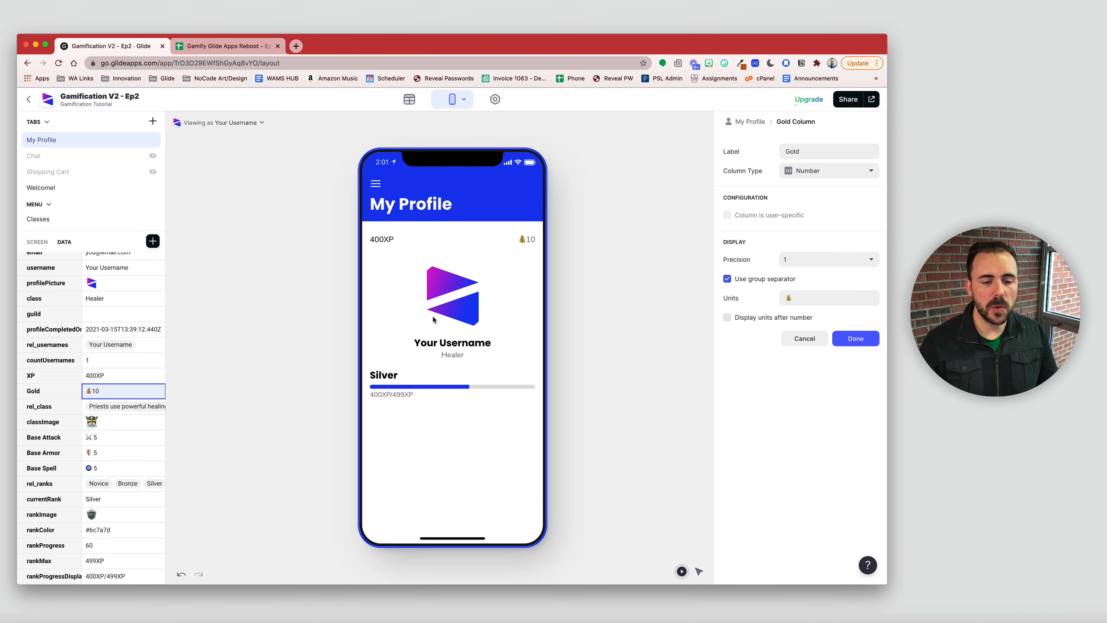
Step: Add an Image component to the My Profile screen and use rankImage as its image source
left_click(153, 241)
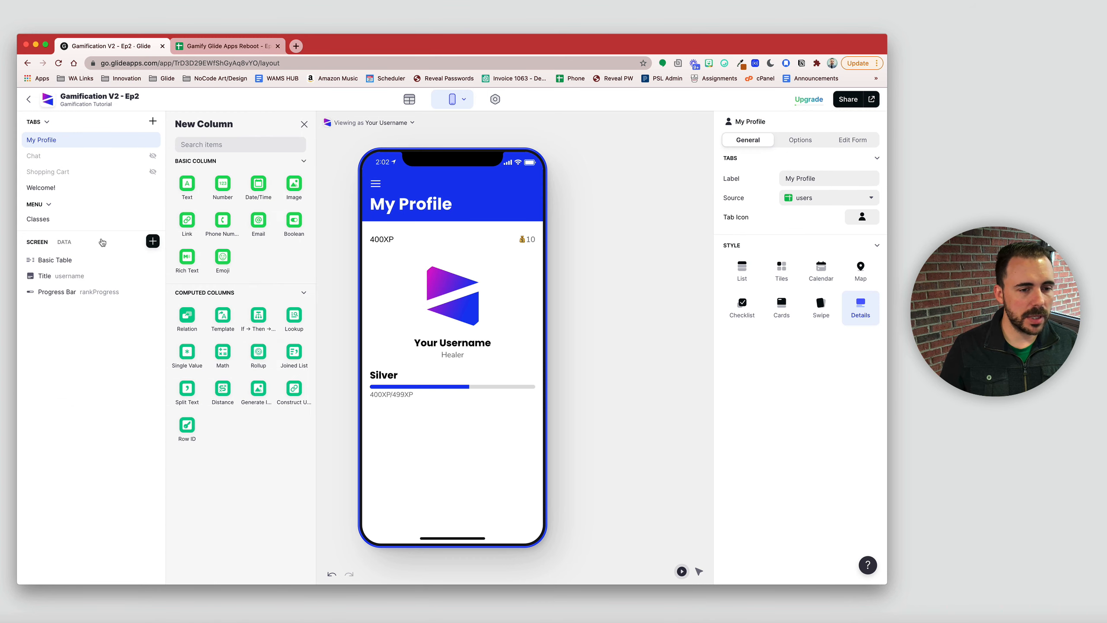
left_click(153, 241)
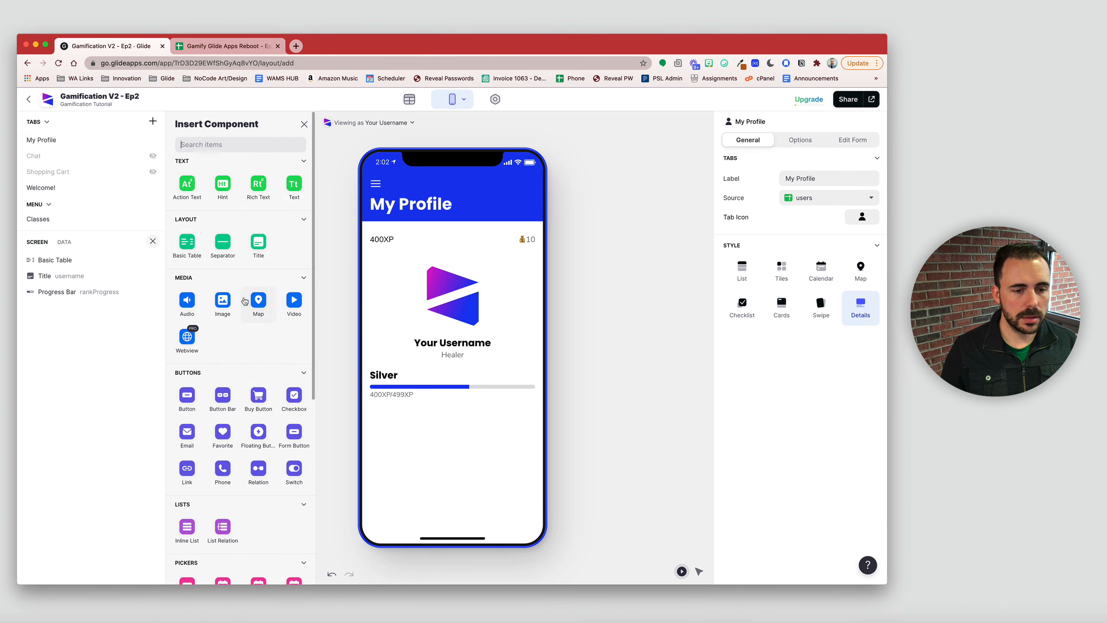
left_click(223, 300)
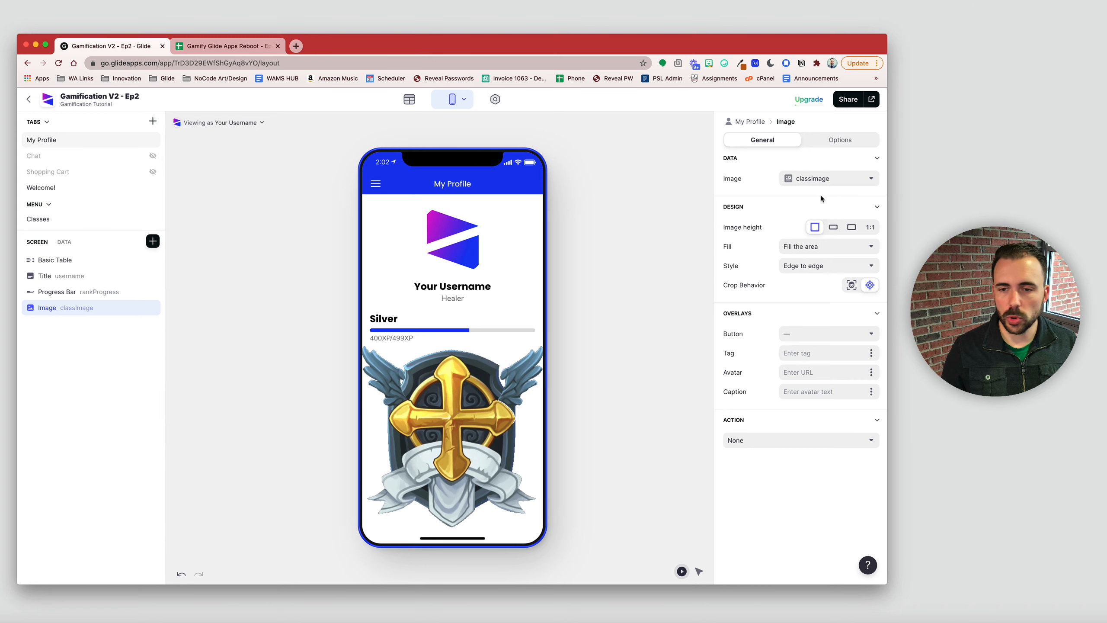
left_click(819, 181)
left_click(775, 398)
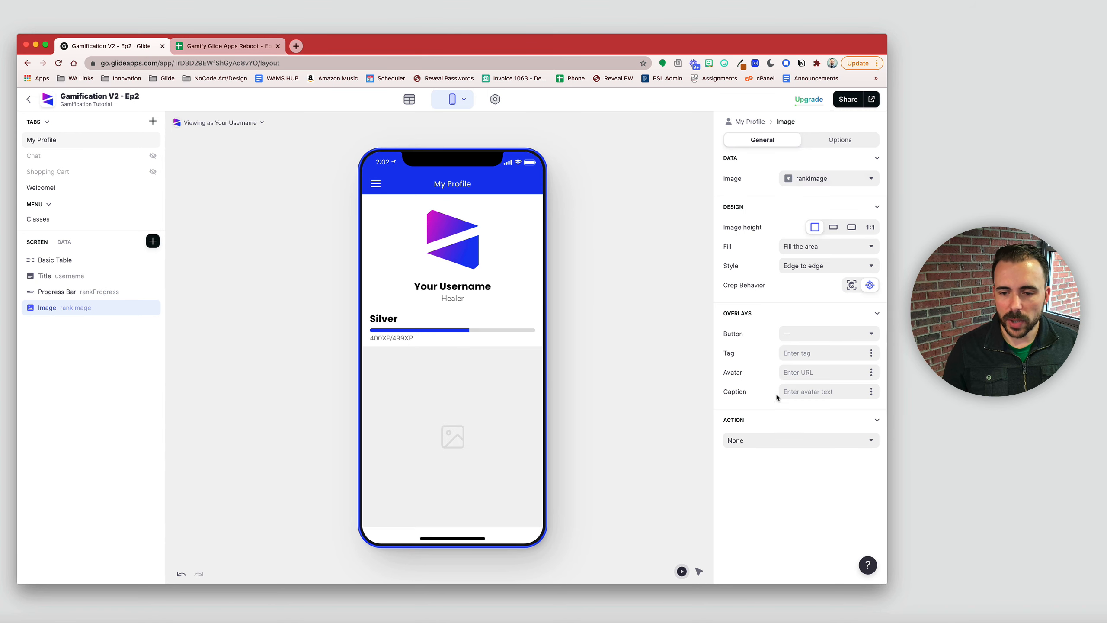
Step: Reduce the rank image's height to the short wide format and set its fill to Show the whole image
left_click(833, 226)
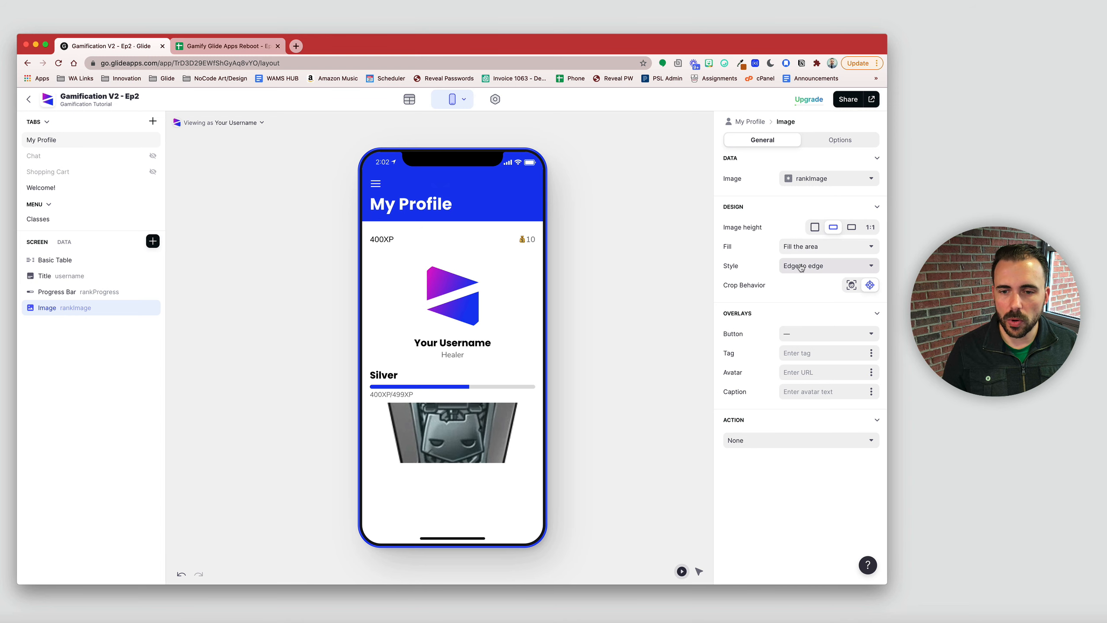
left_click(800, 247)
left_click(802, 279)
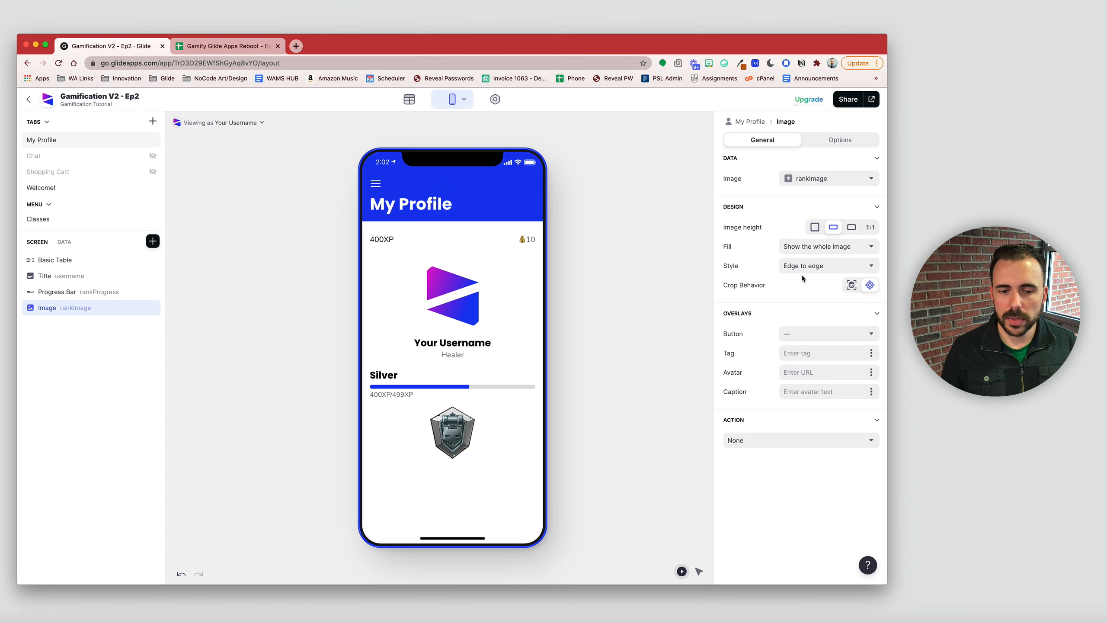
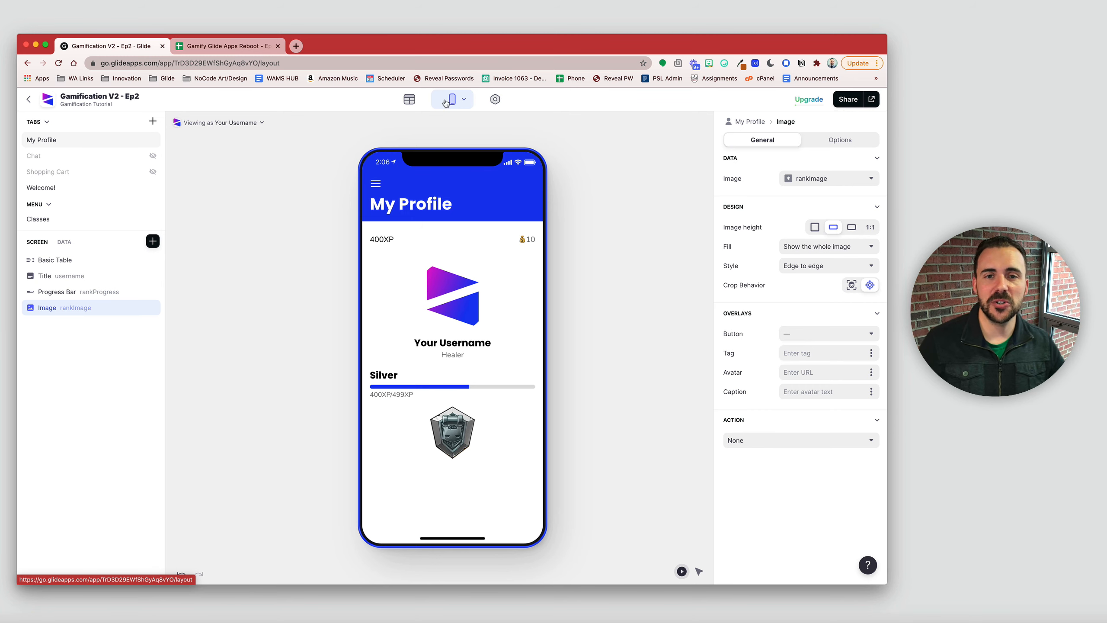
Step: Add a Template column named quickchartCode to the users table
left_click(412, 105)
scroll(562, 300, "right", 10)
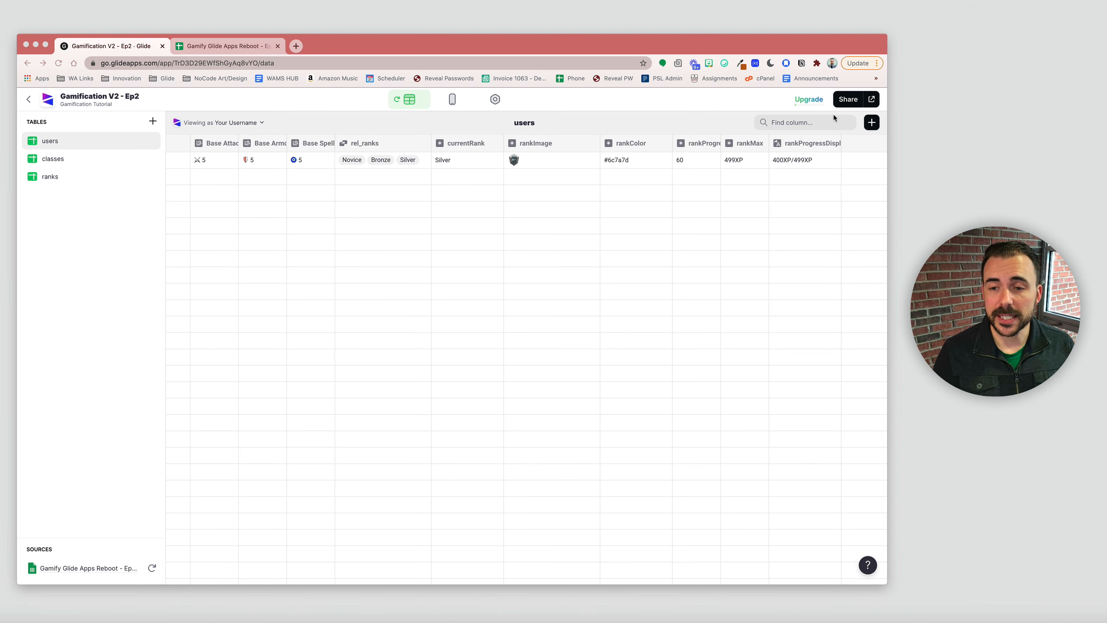
left_click(872, 122)
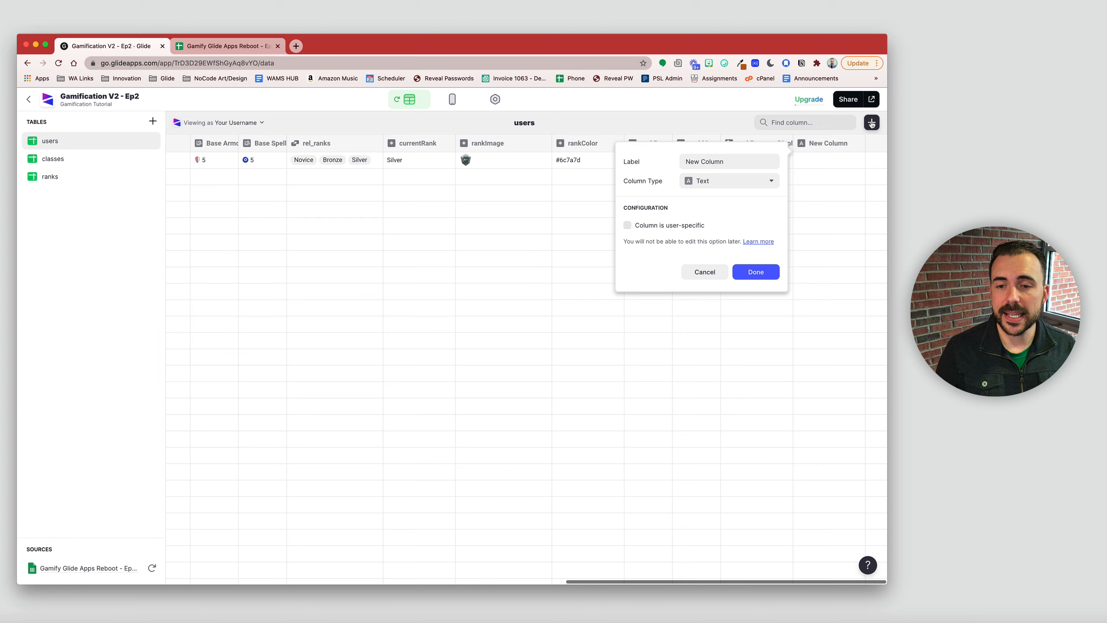
left_click(734, 181)
left_click(720, 235)
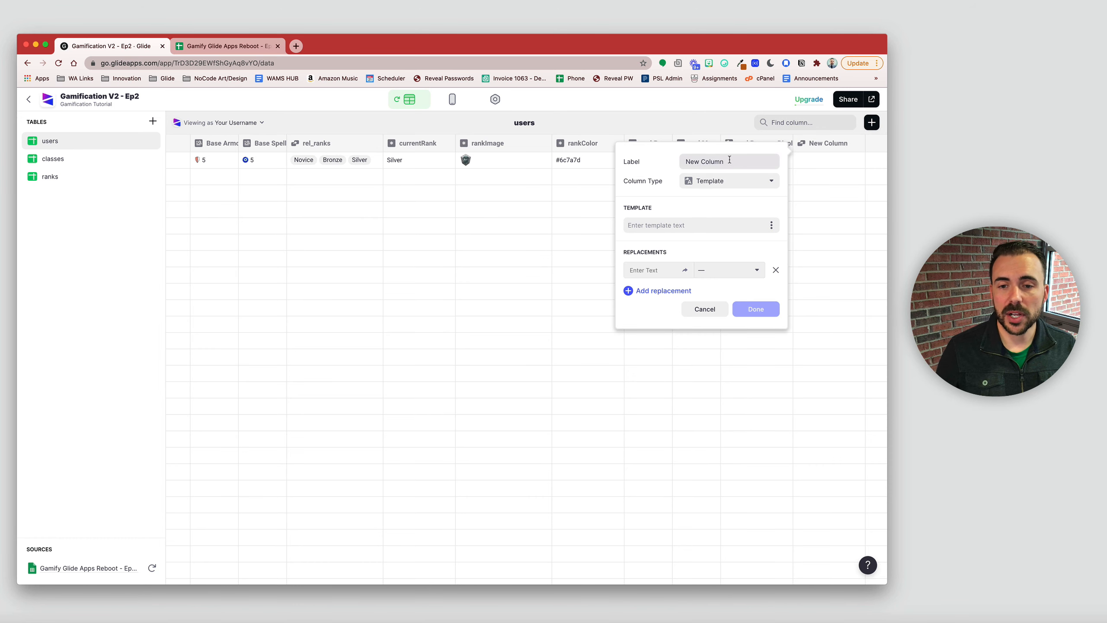
left_click_drag(727, 157, 671, 158)
type("qu")
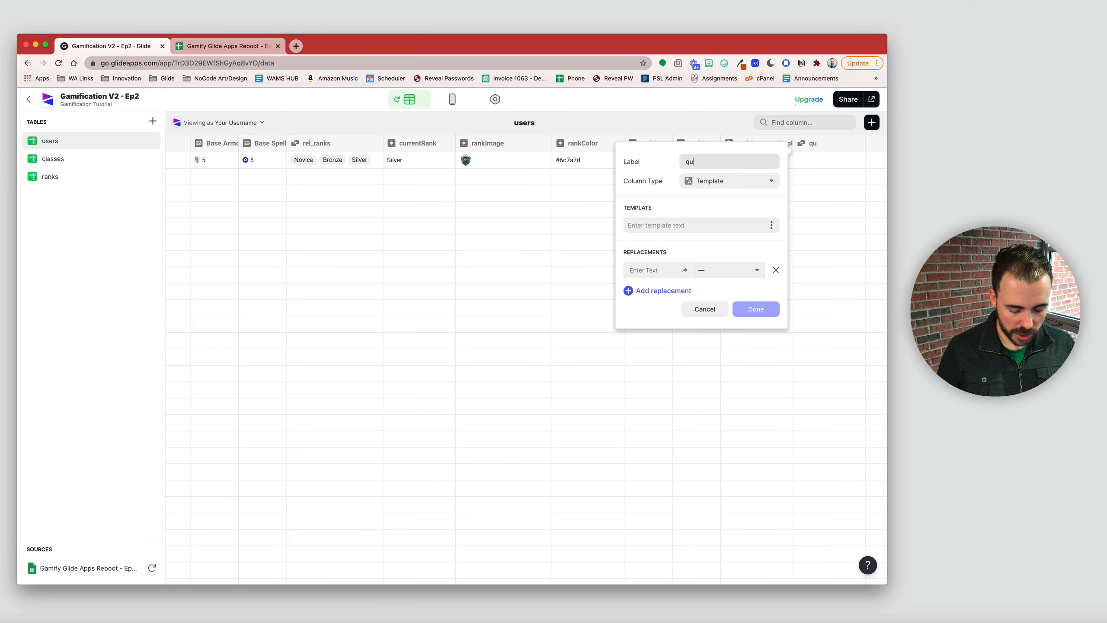
type("ickchartC")
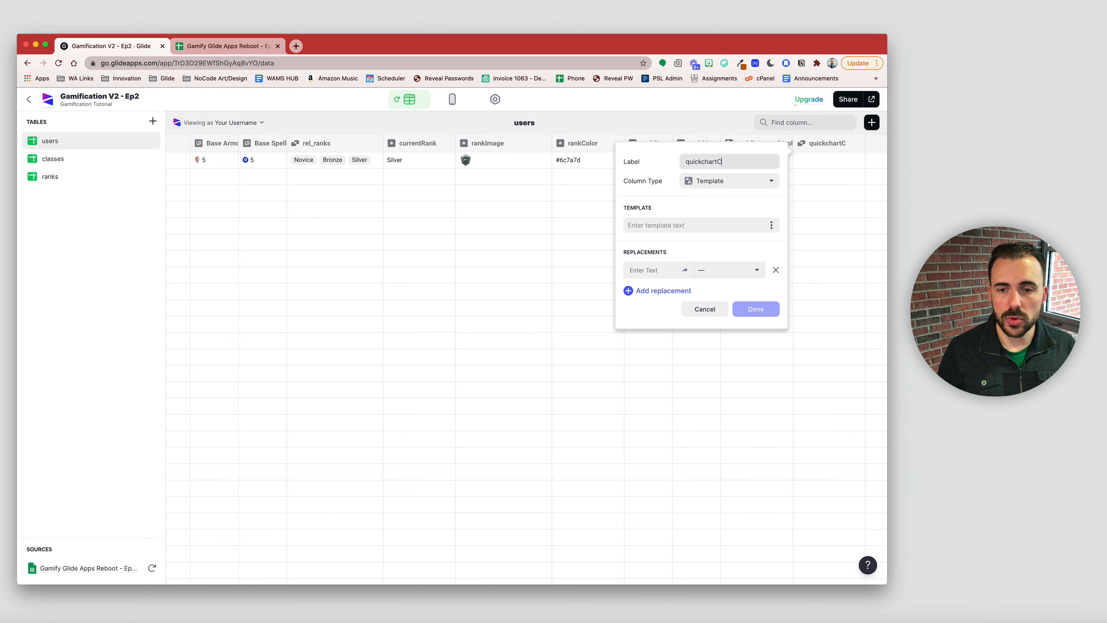
type("oede")
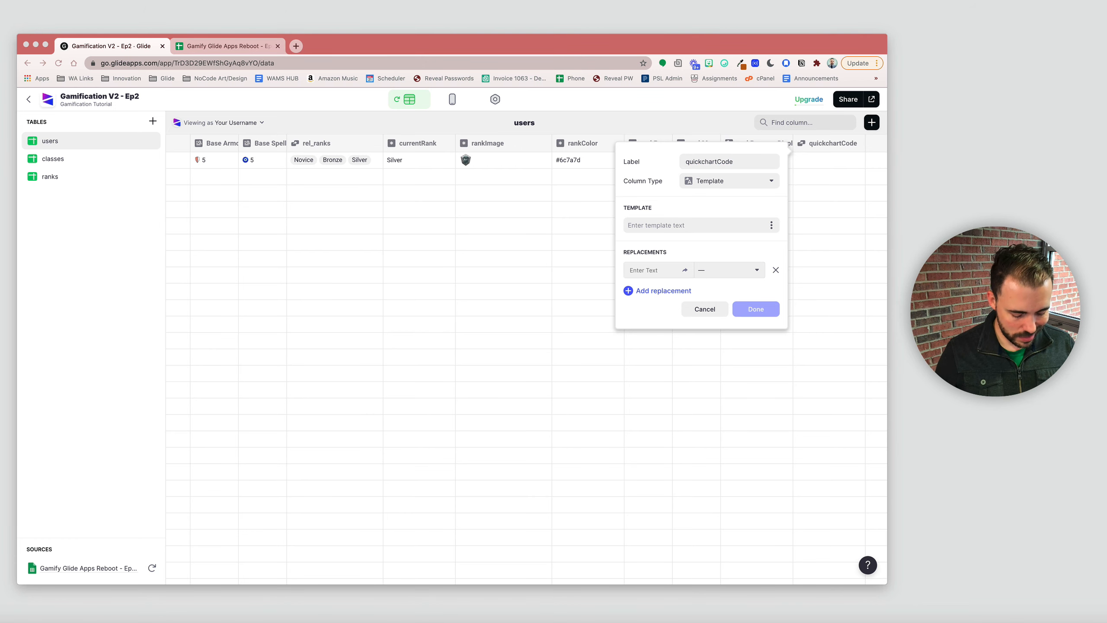
Step: Paste the radialGauge chart code as the template text and review its _P_, _C_ and _$_ placeholders
left_click(667, 226)
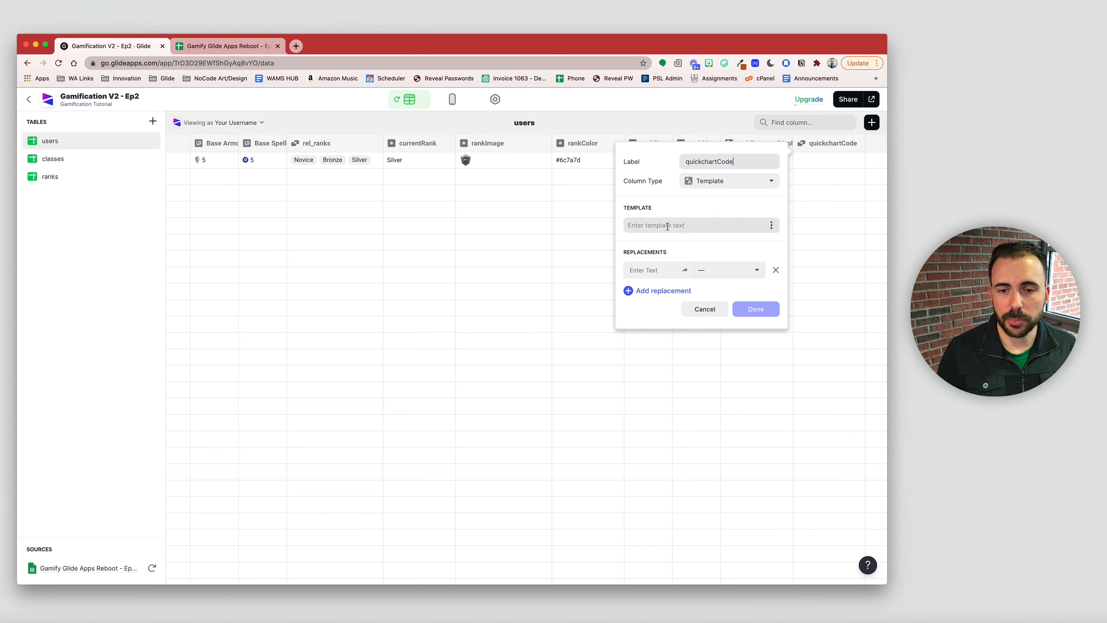
key("super+v")
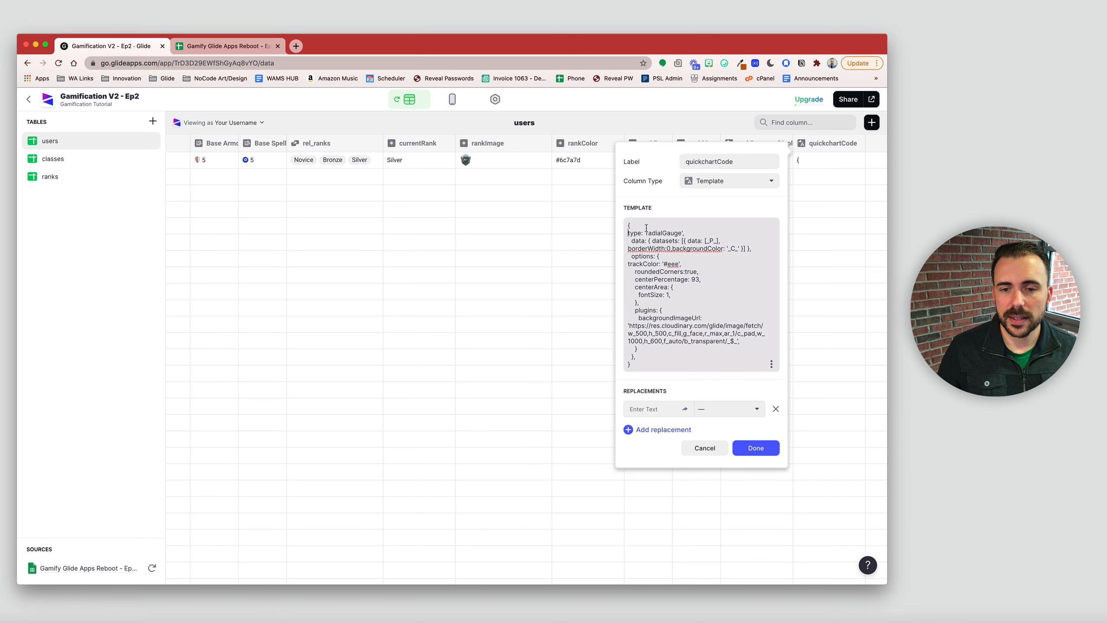
left_click_drag(644, 233, 689, 230)
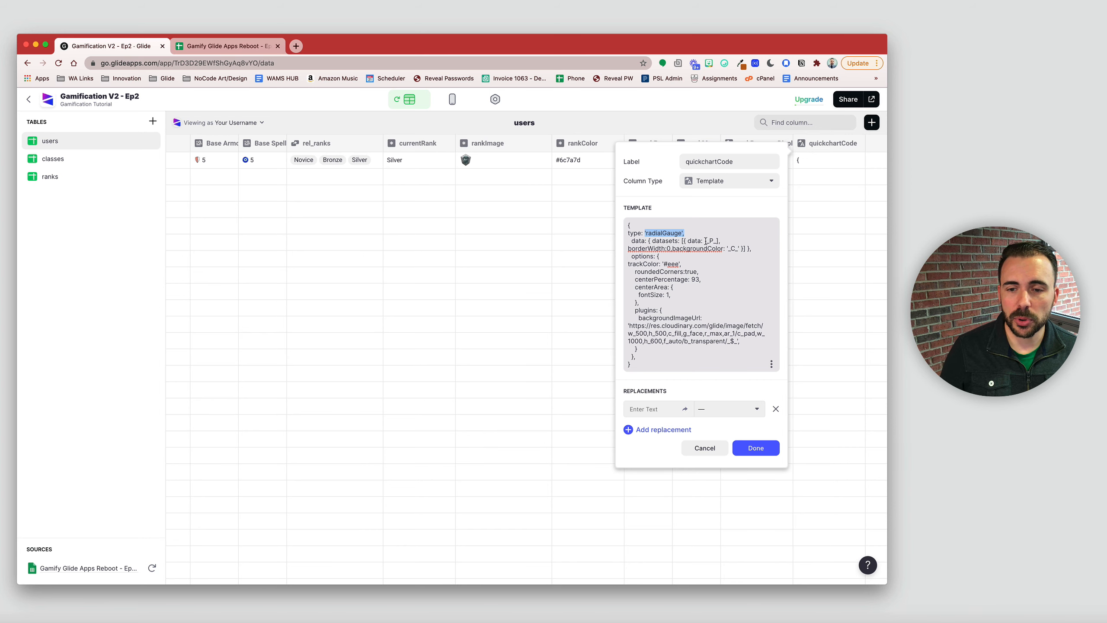
left_click_drag(706, 241, 716, 240)
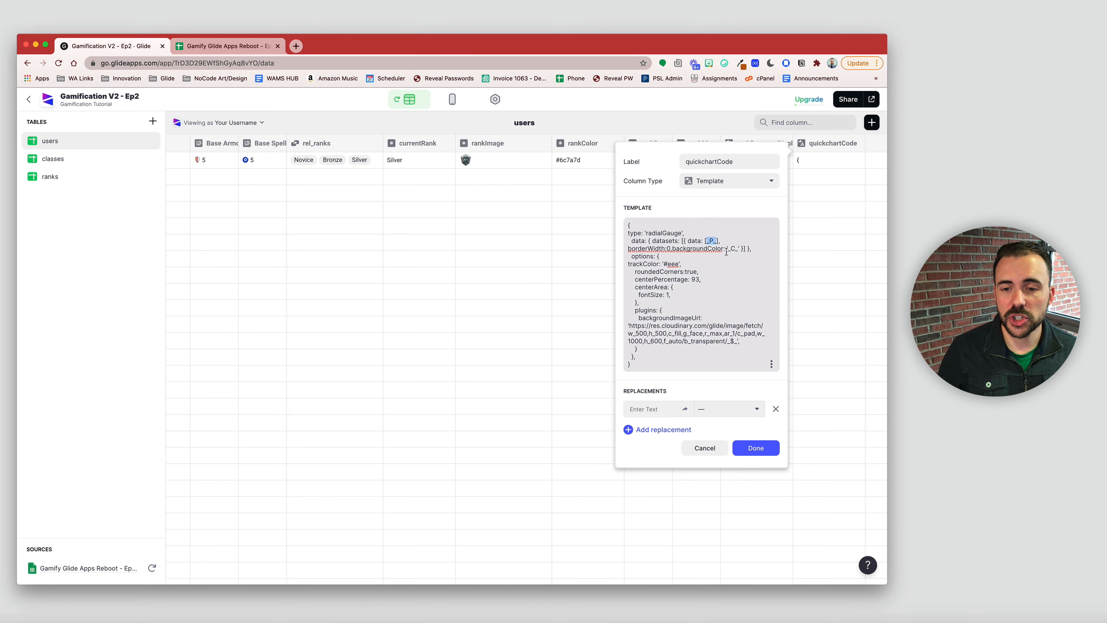
left_click_drag(727, 249, 739, 249)
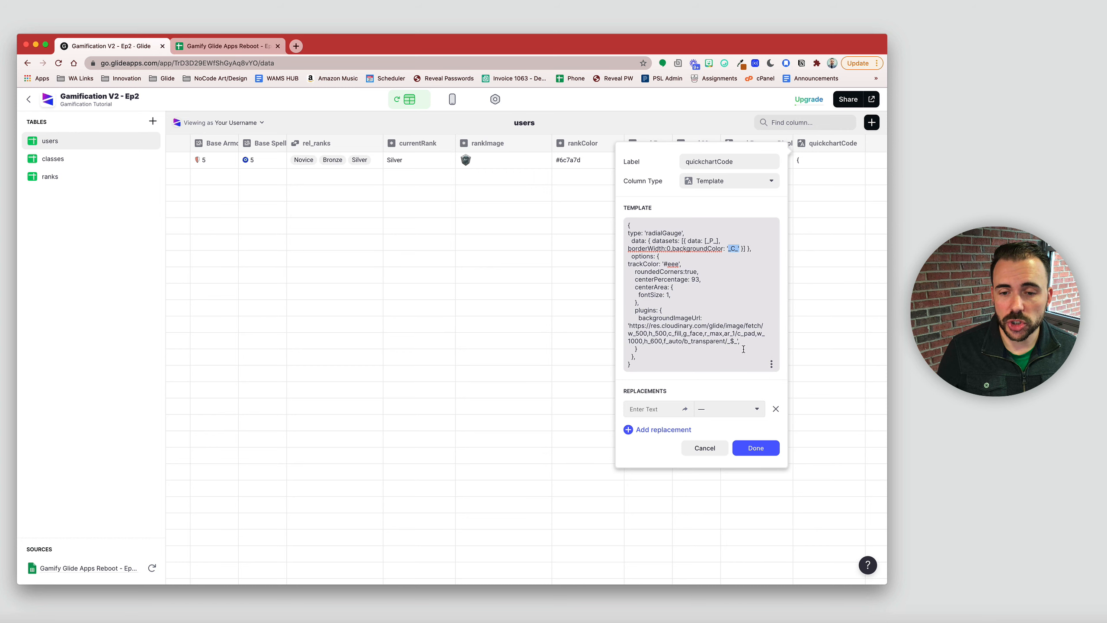
left_click_drag(727, 341, 734, 341)
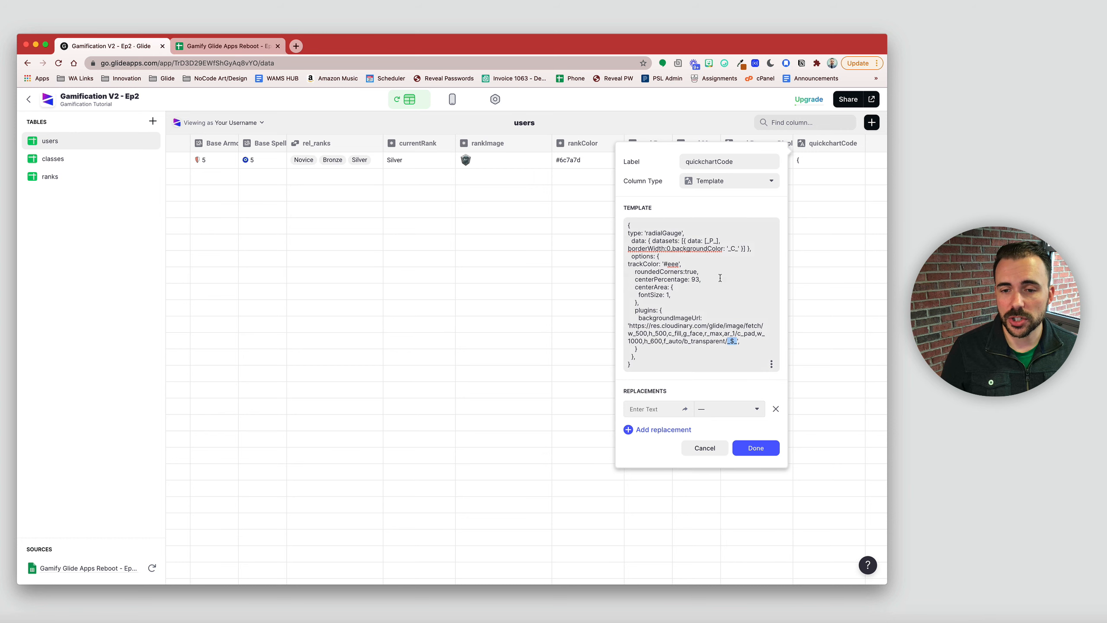
left_click(733, 248)
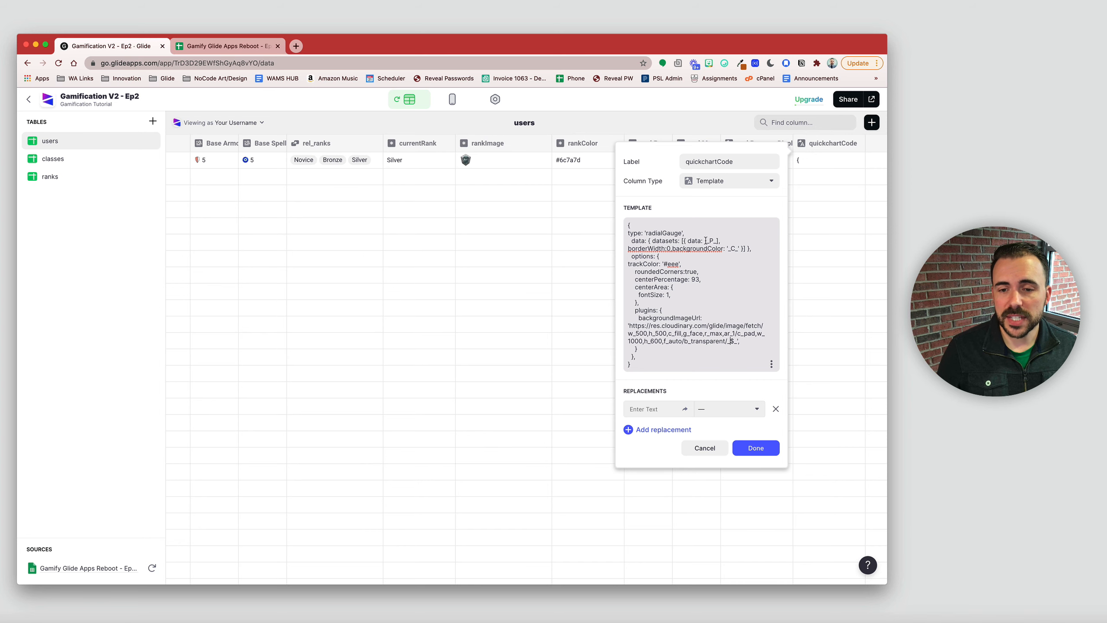
Step: Replace the template code's data, background color and image URL placeholders with *P, *C and *I
left_click_drag(705, 241, 714, 241)
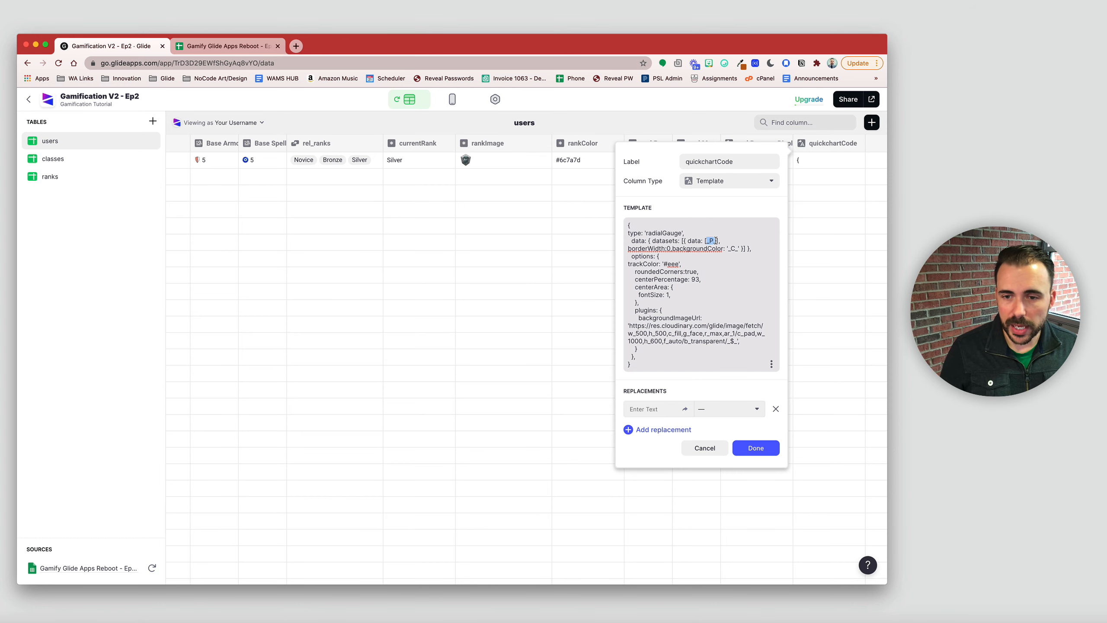
type("*P")
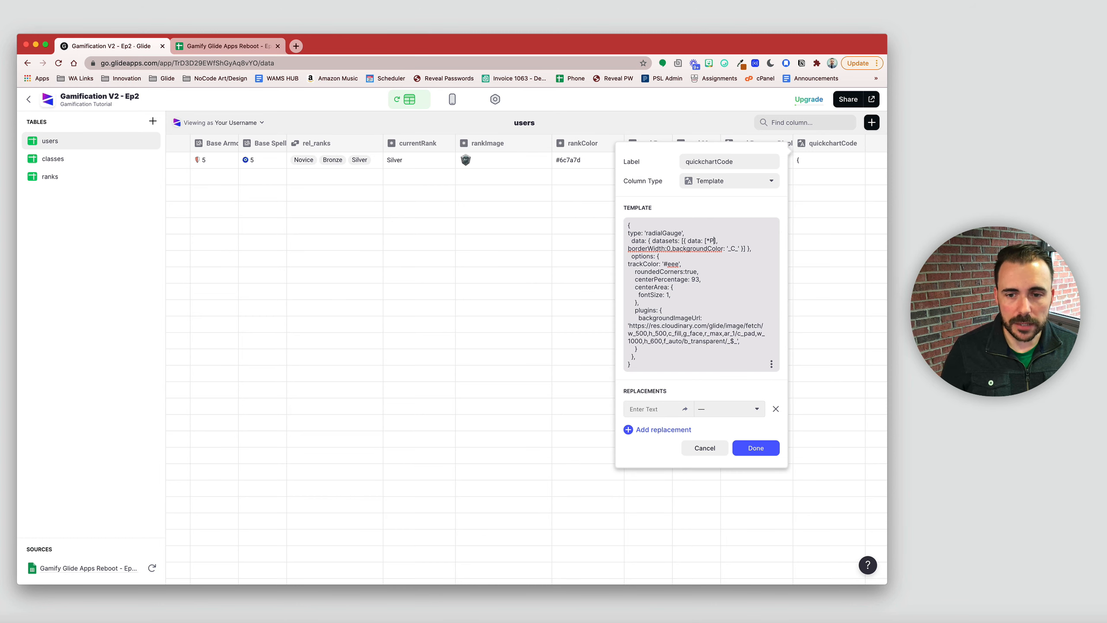
double_click(734, 249)
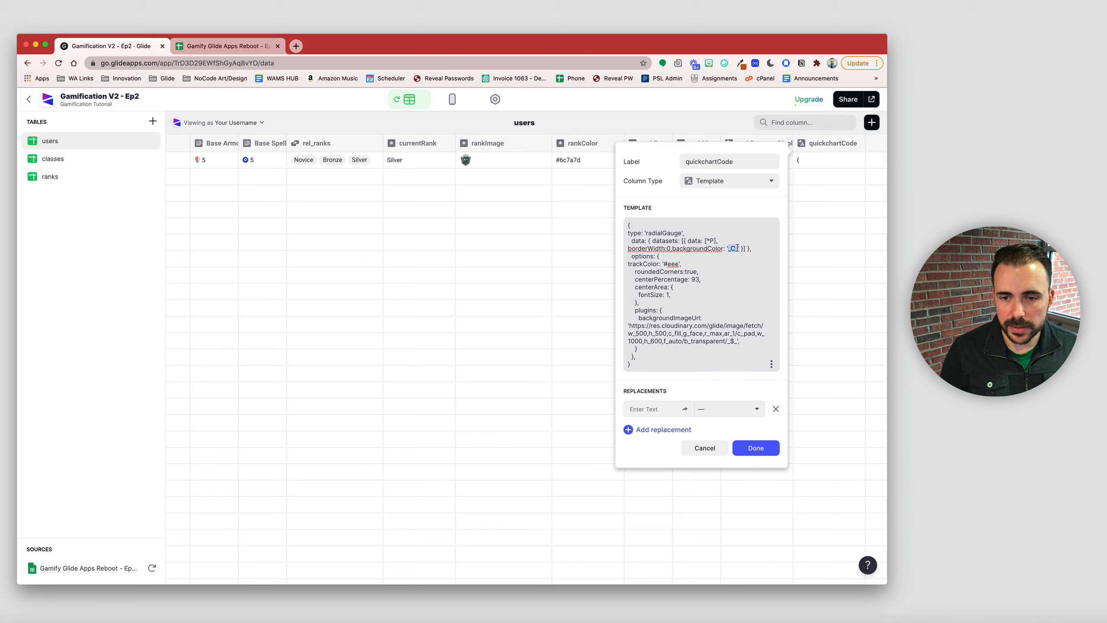
type("*C")
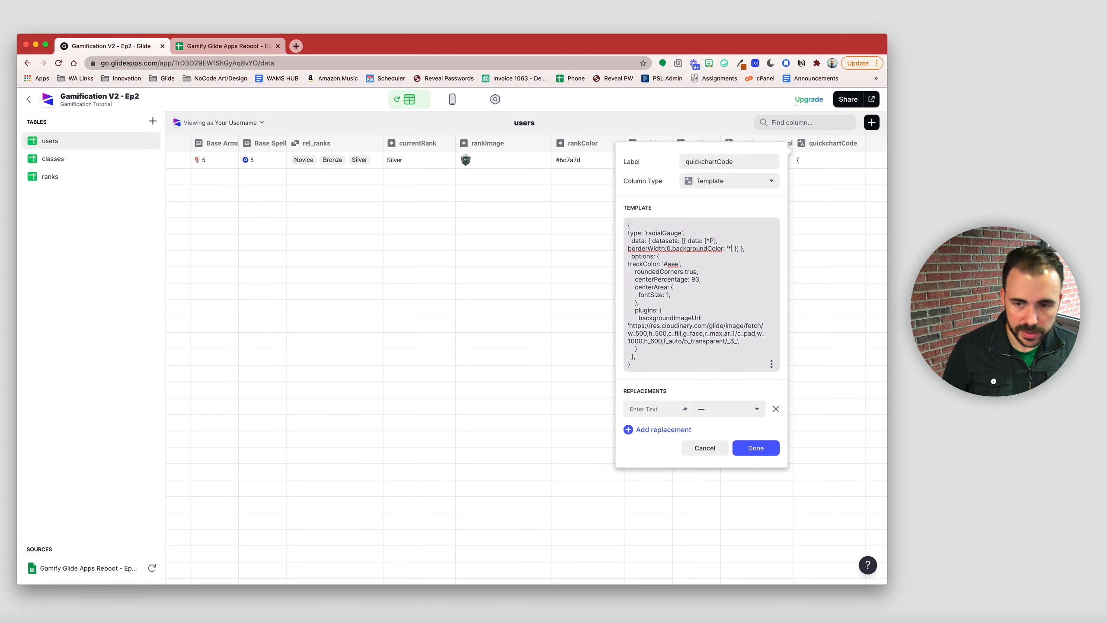
double_click(734, 340)
type("*")
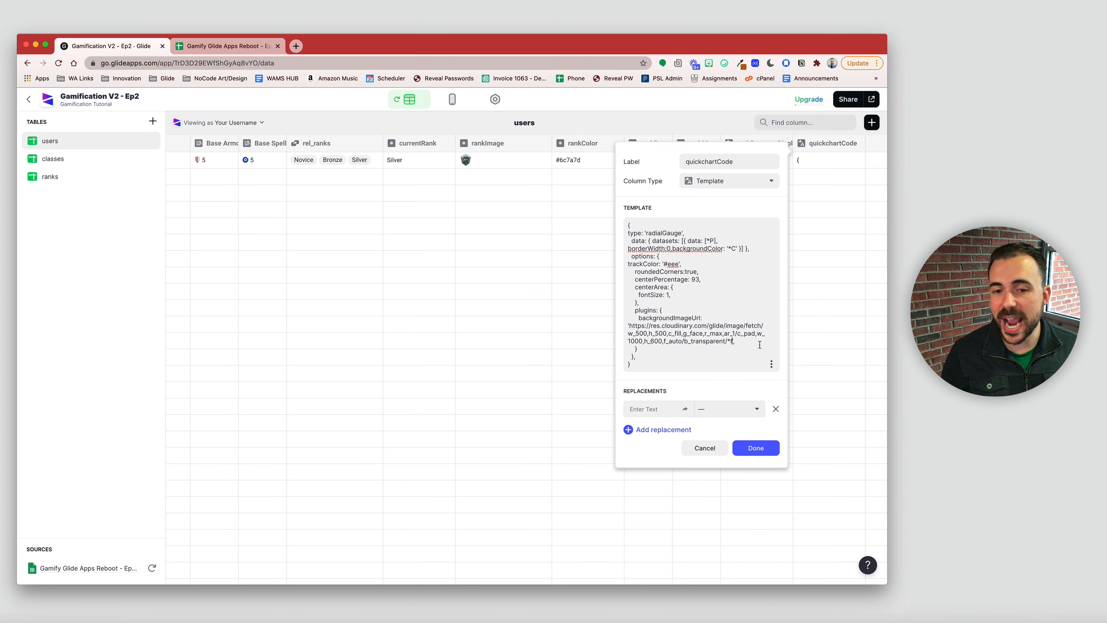
left_click_drag(649, 369, 621, 222)
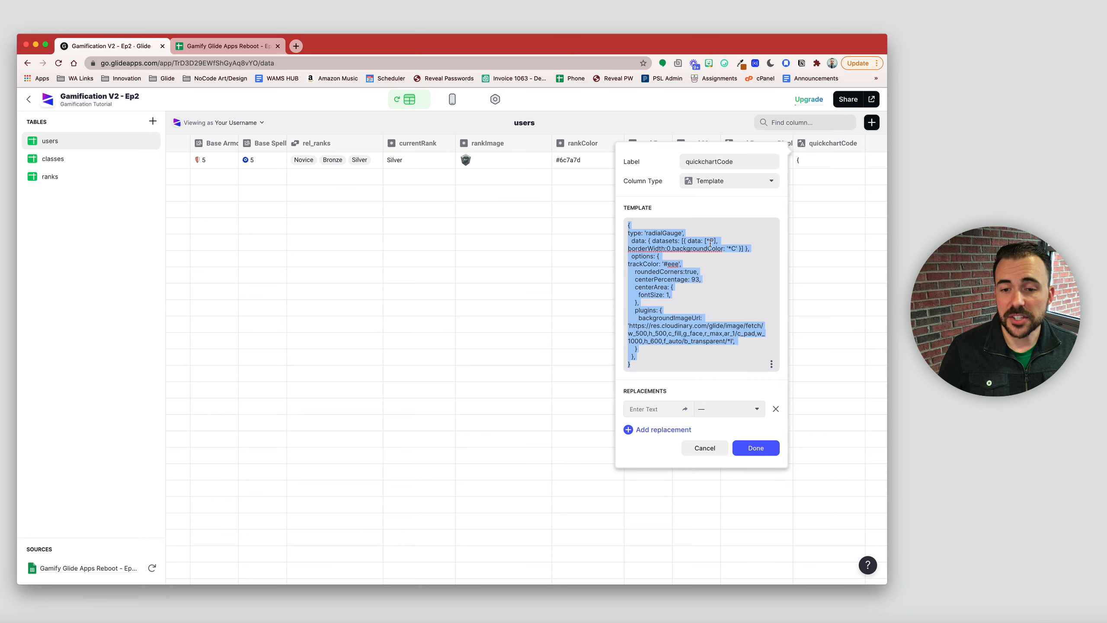
left_click(730, 244)
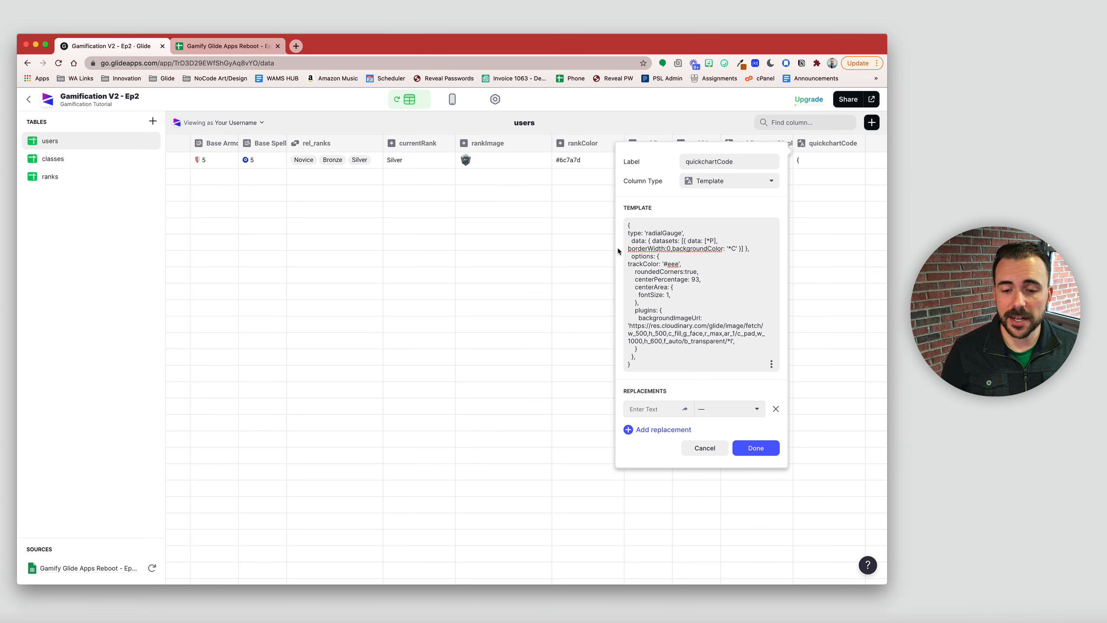
Step: Add rows to the quickchartCode template's replacements and enter *P, *C and *I as the three texts to replace
left_click(644, 429)
left_click(655, 449)
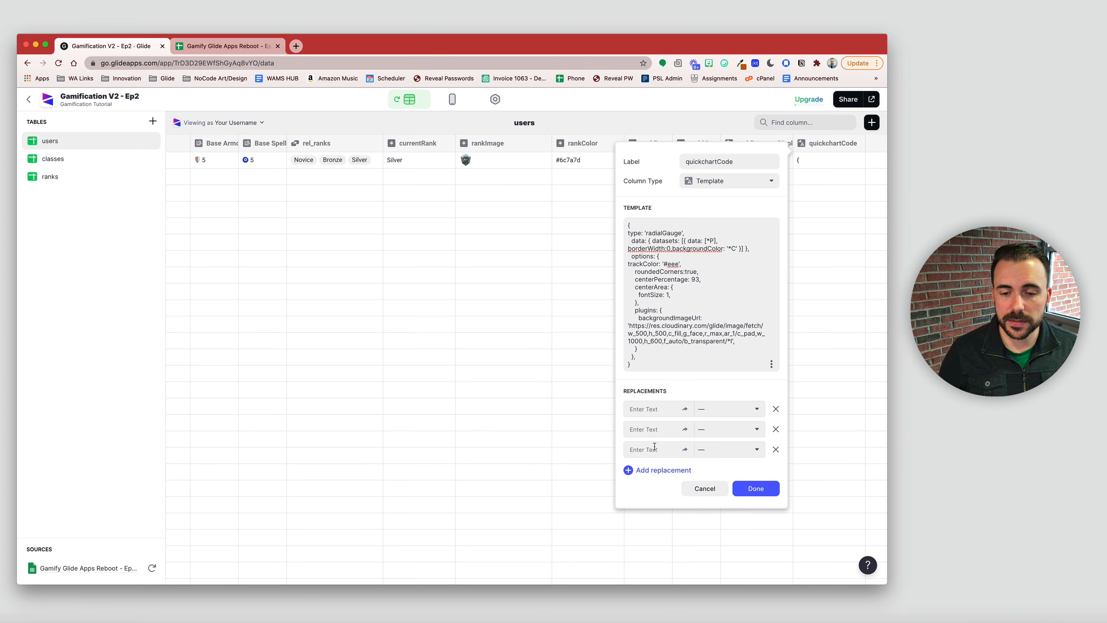
left_click(721, 409)
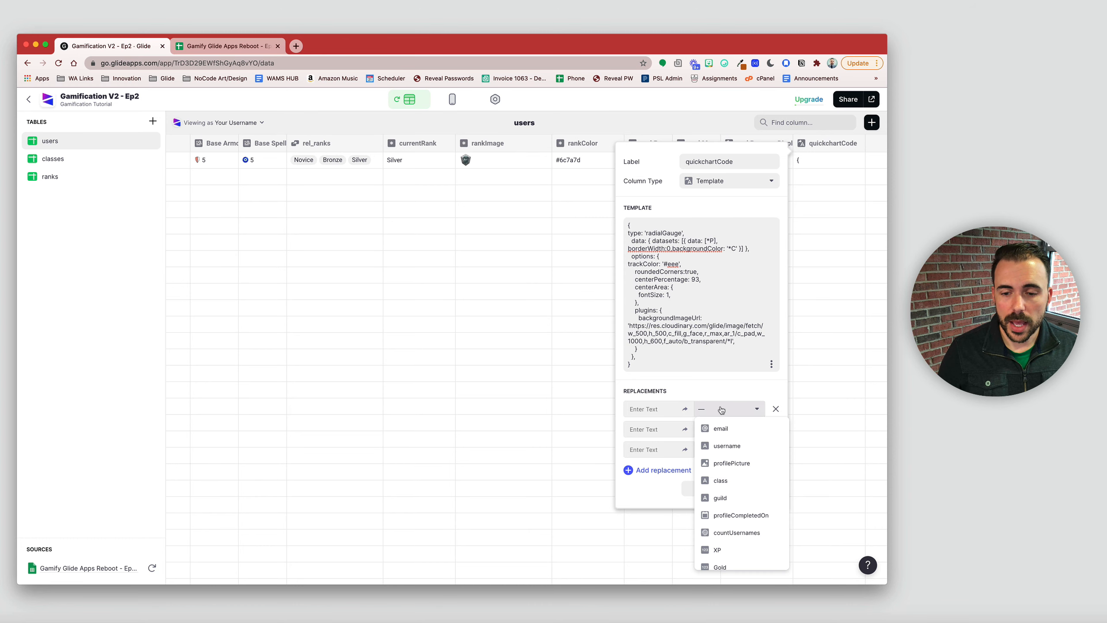
left_click(646, 408)
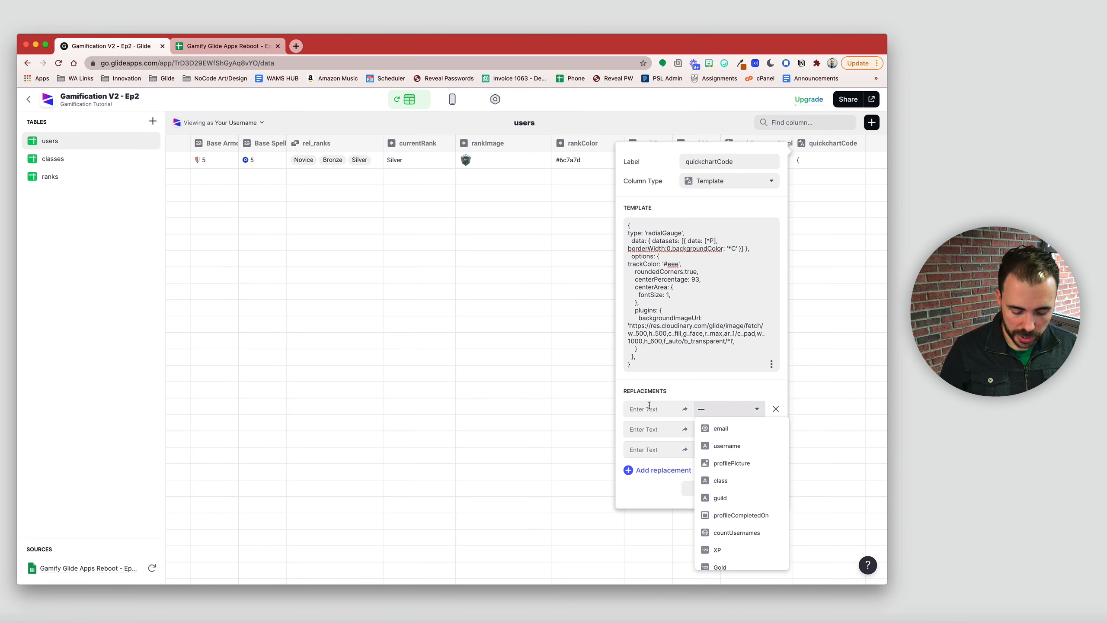
type("*P")
left_click(648, 428)
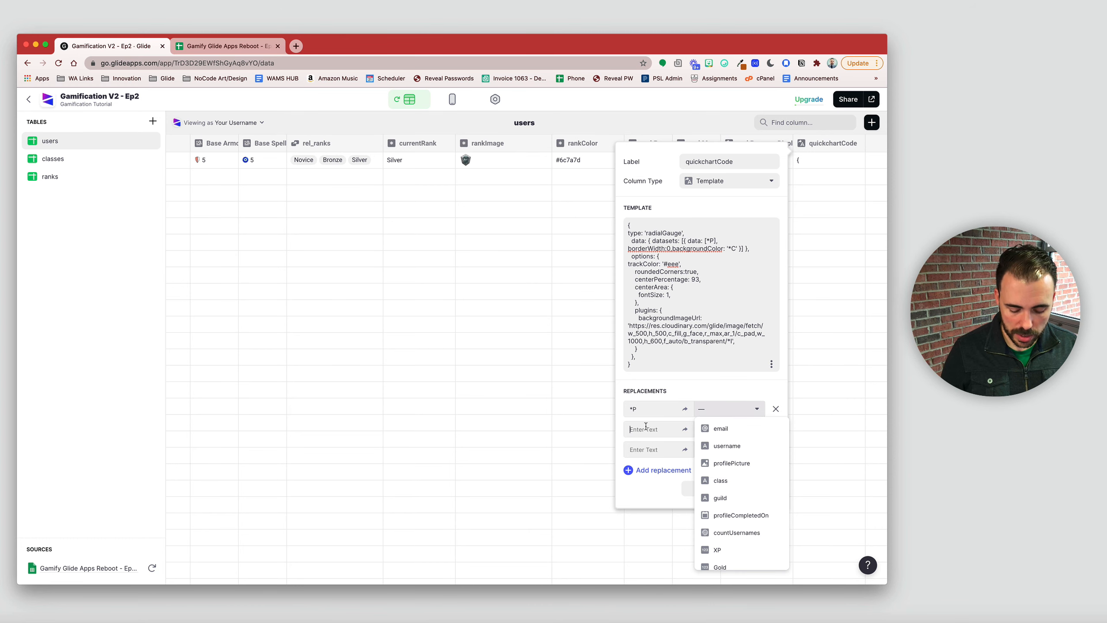
type("*C")
left_click(650, 450)
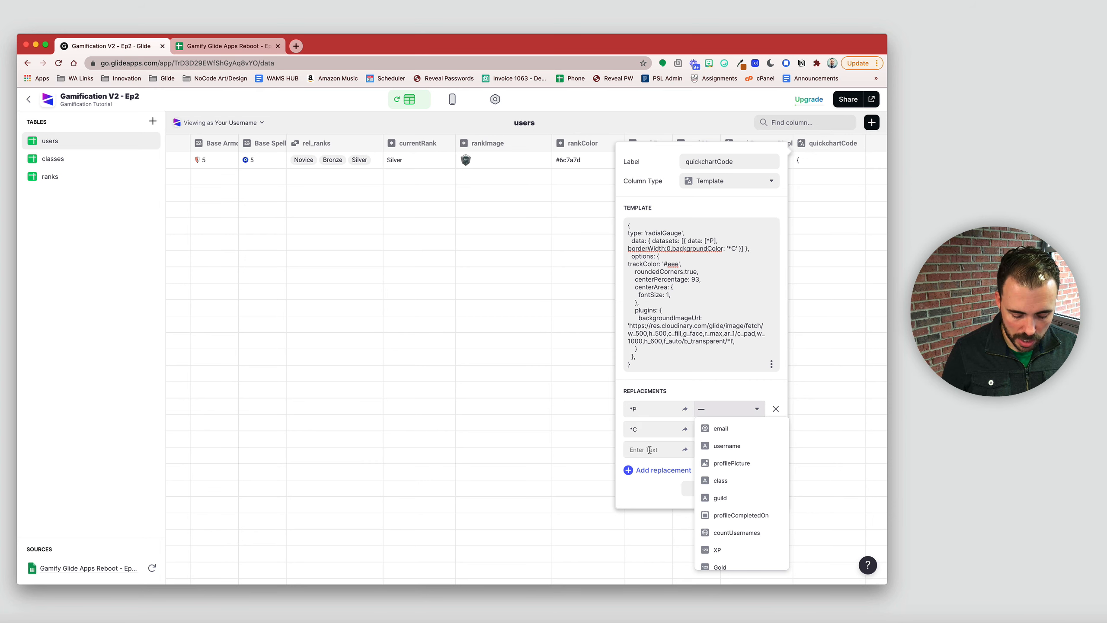
type("*I")
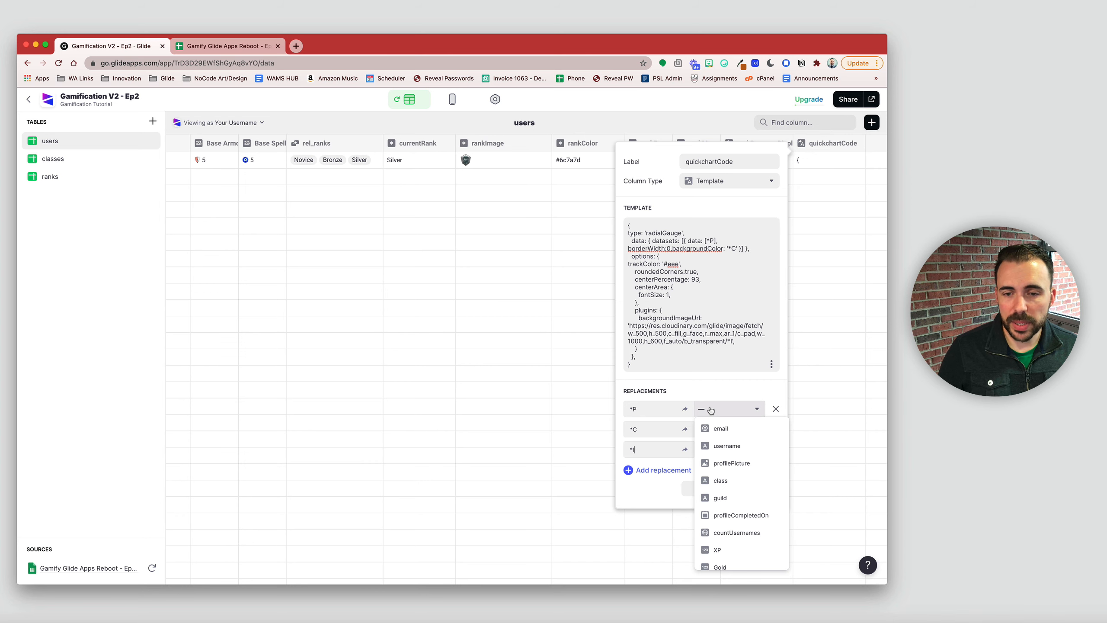
Step: Map *P to rankProgress, *C to rankColor and *I to profilePicture, and save the quickchartCode column
scroll(727, 506, "down", 10)
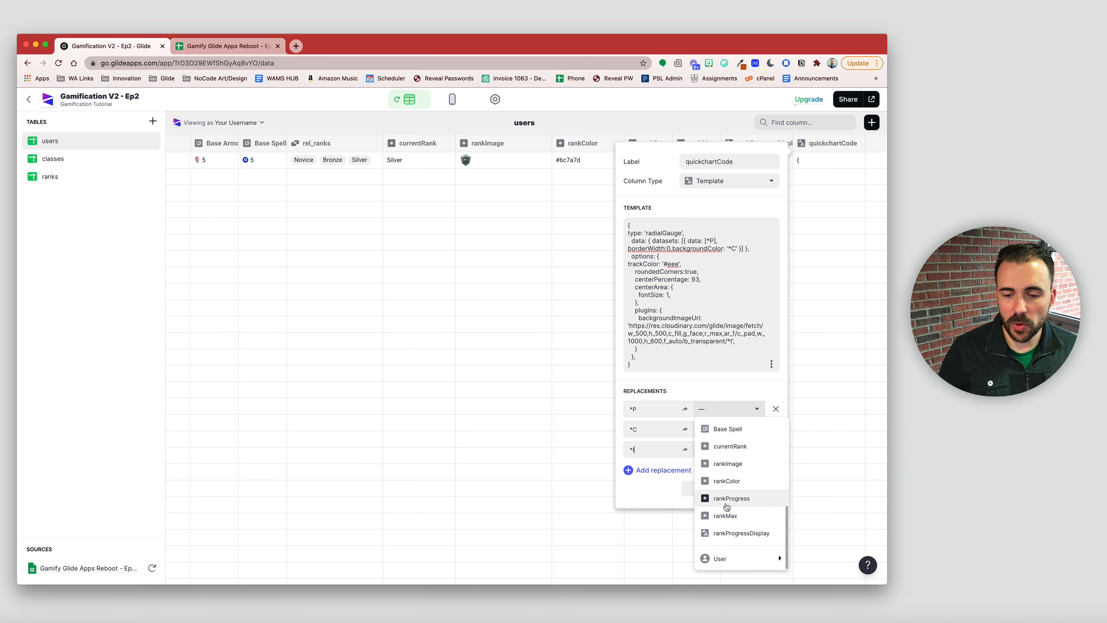
left_click(727, 500)
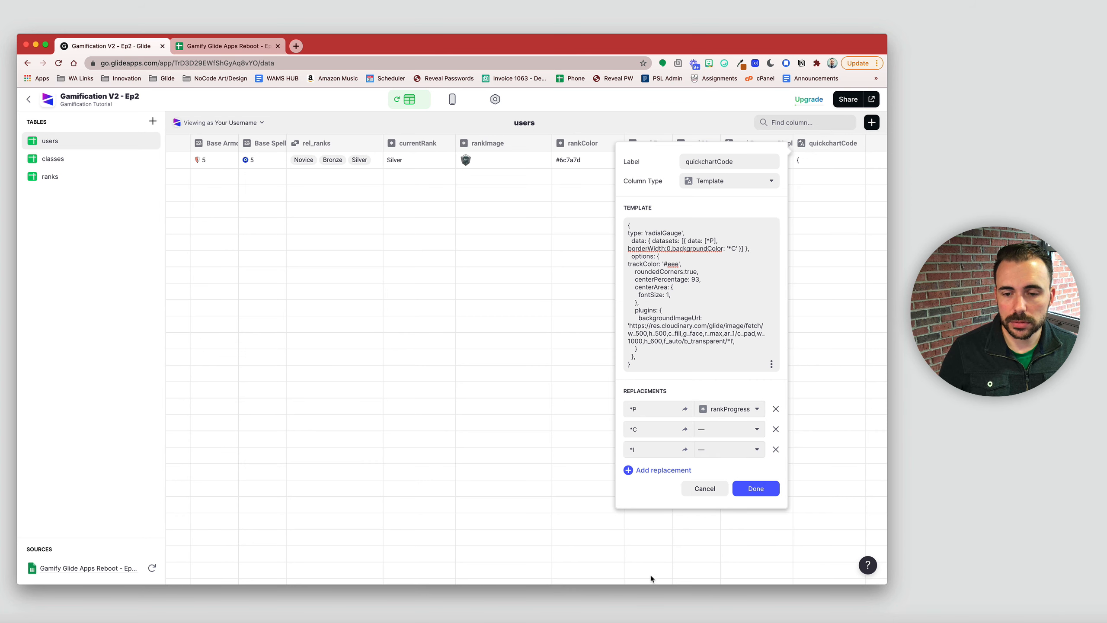
left_click(702, 432)
scroll(737, 399, "down", 5)
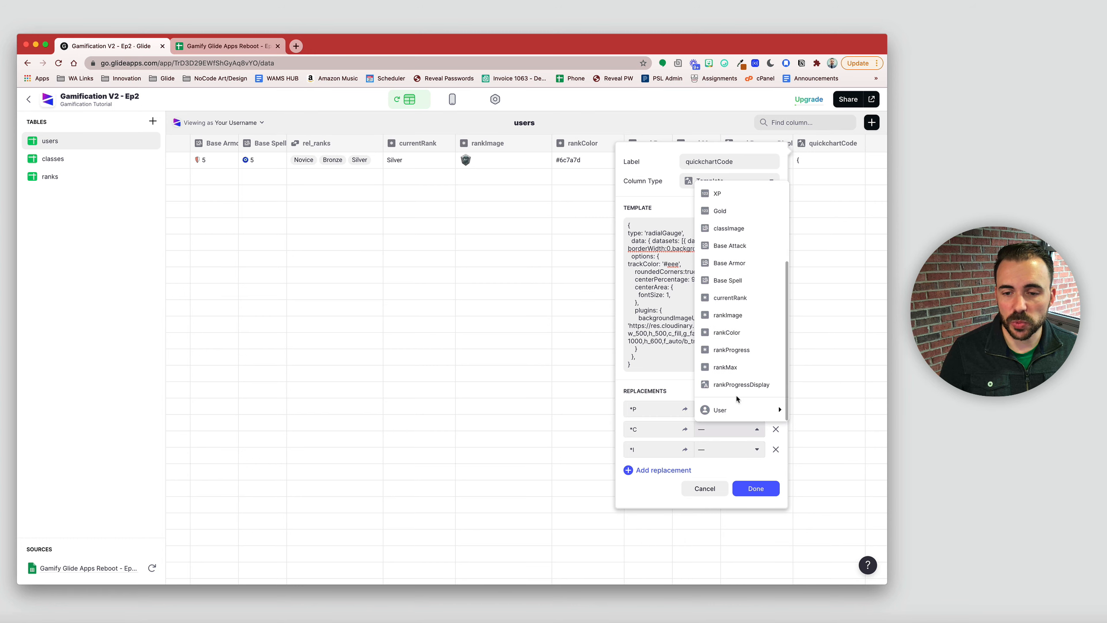
left_click(726, 332)
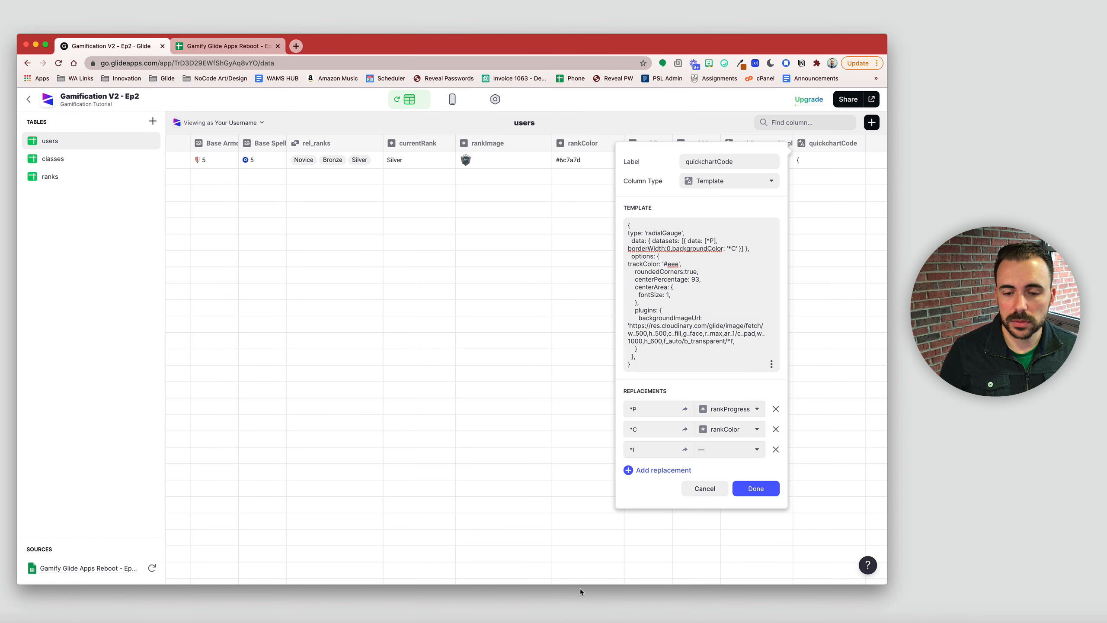
left_click(707, 449)
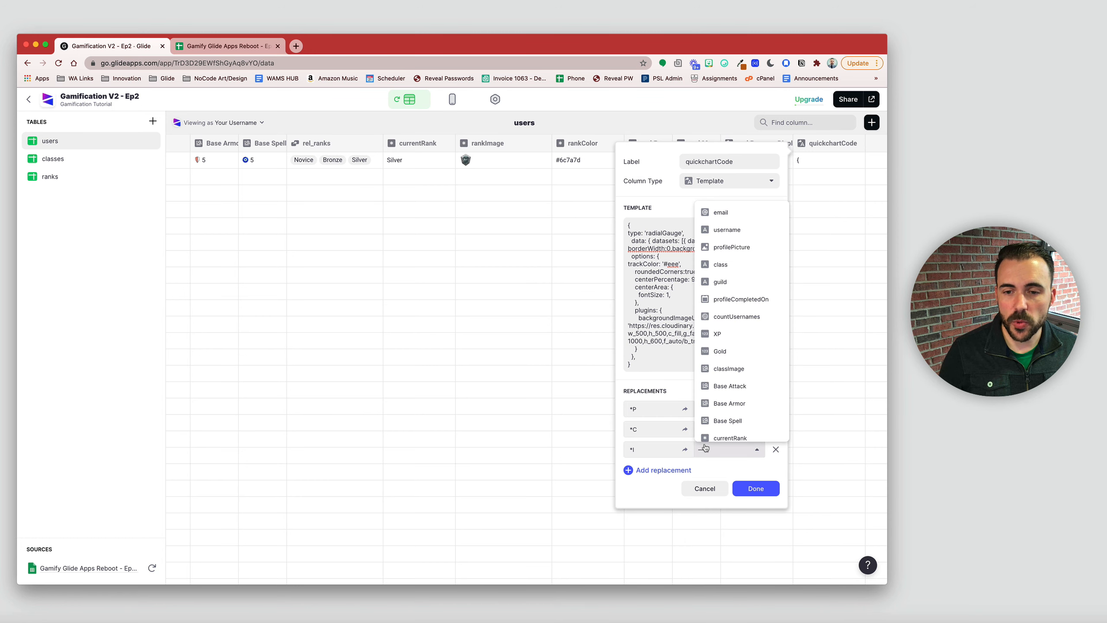
scroll(714, 436, "down", 5)
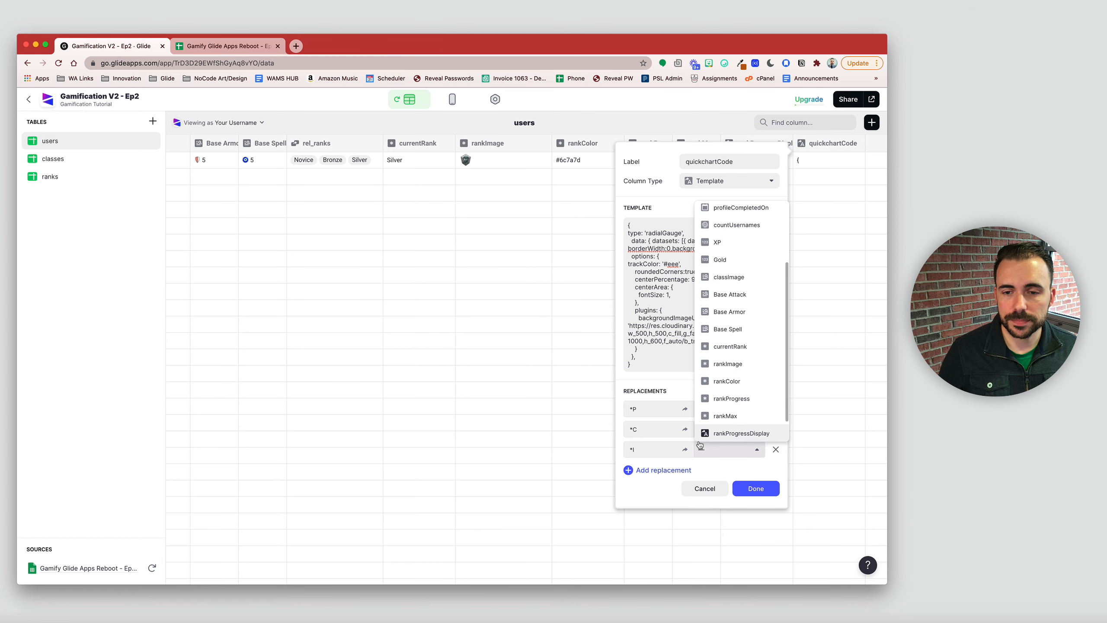
scroll(746, 314, "up", 5)
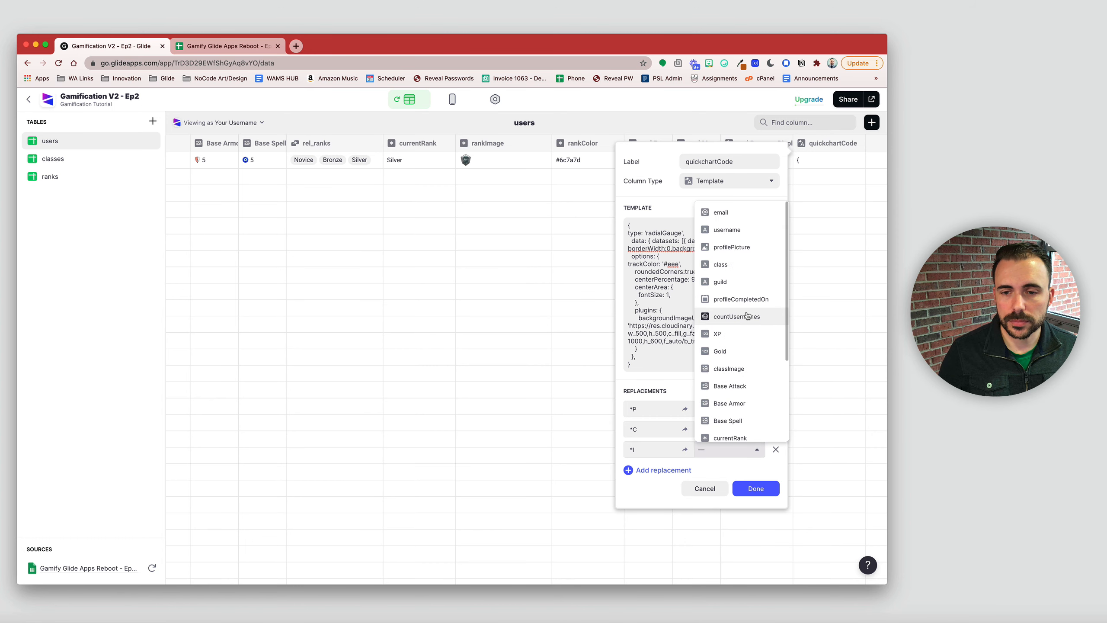
left_click(733, 247)
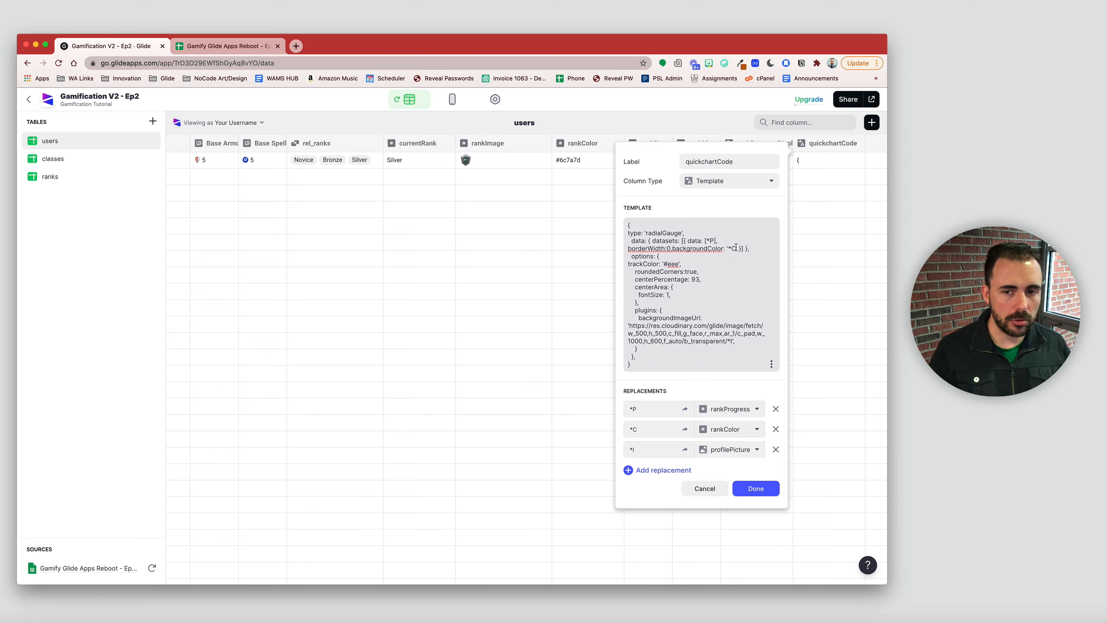
left_click(759, 490)
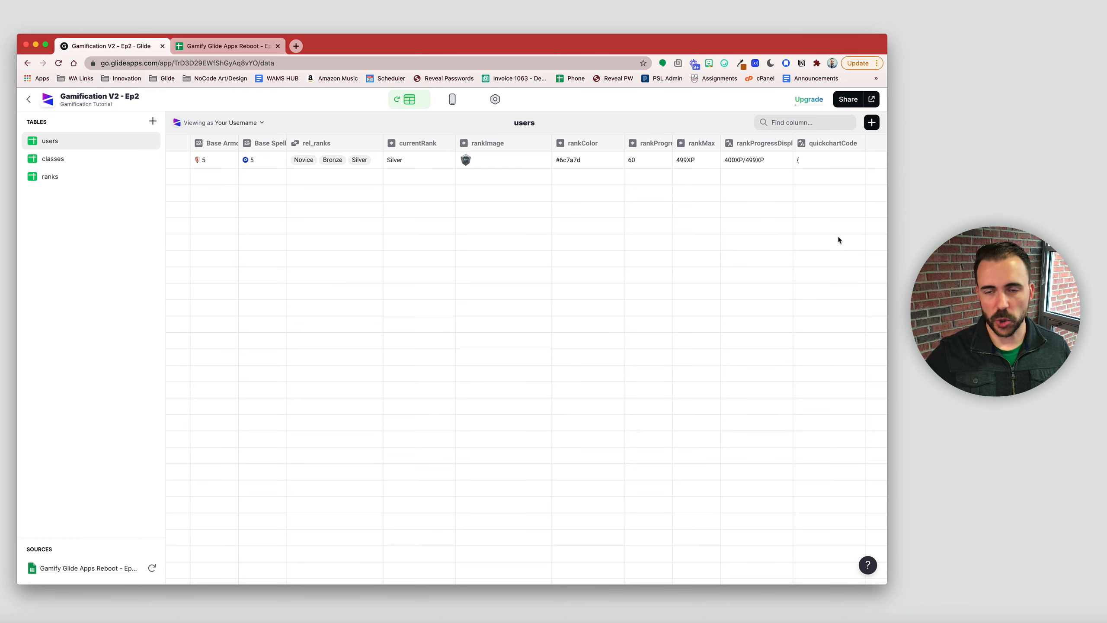
Step: Add a Construct URL column to the users table with protocol https, host quickchart.io and path chart
left_click(872, 122)
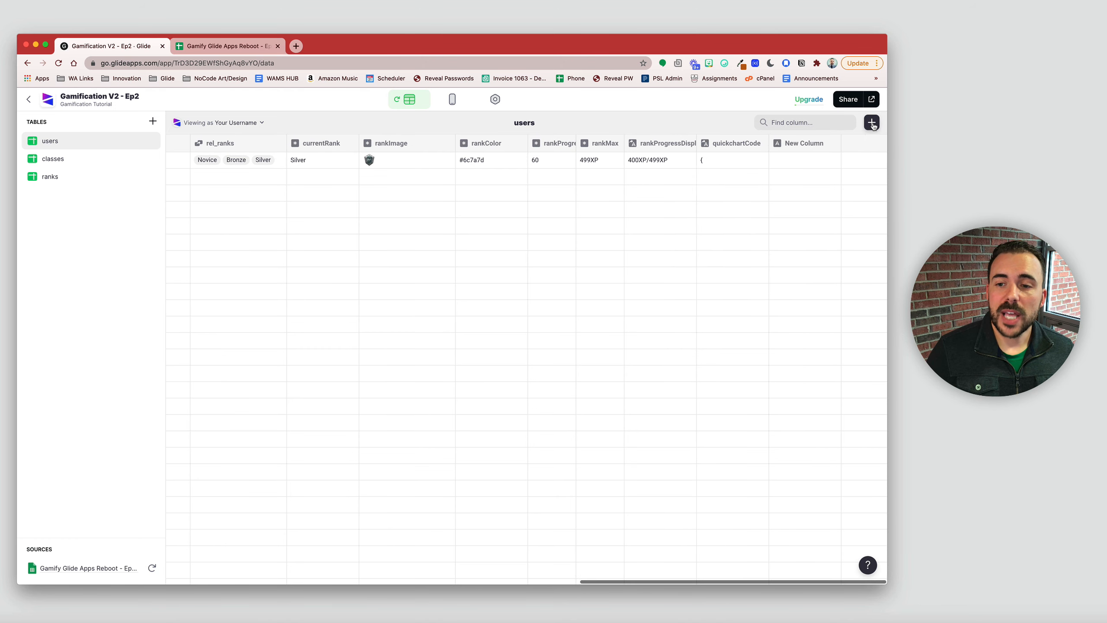
left_click(673, 181)
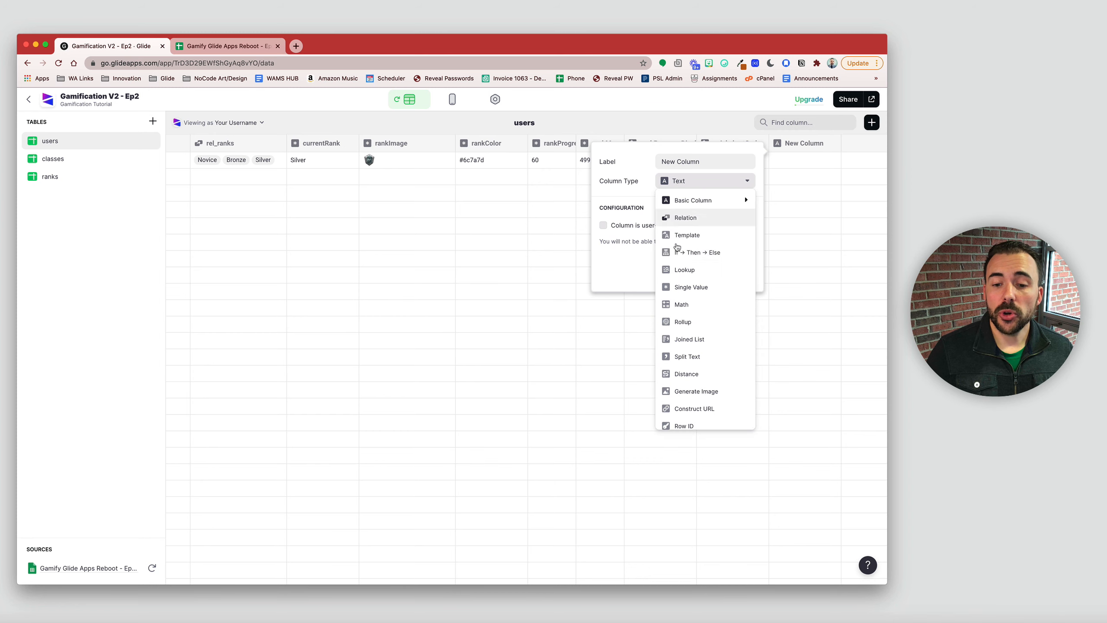
left_click(694, 409)
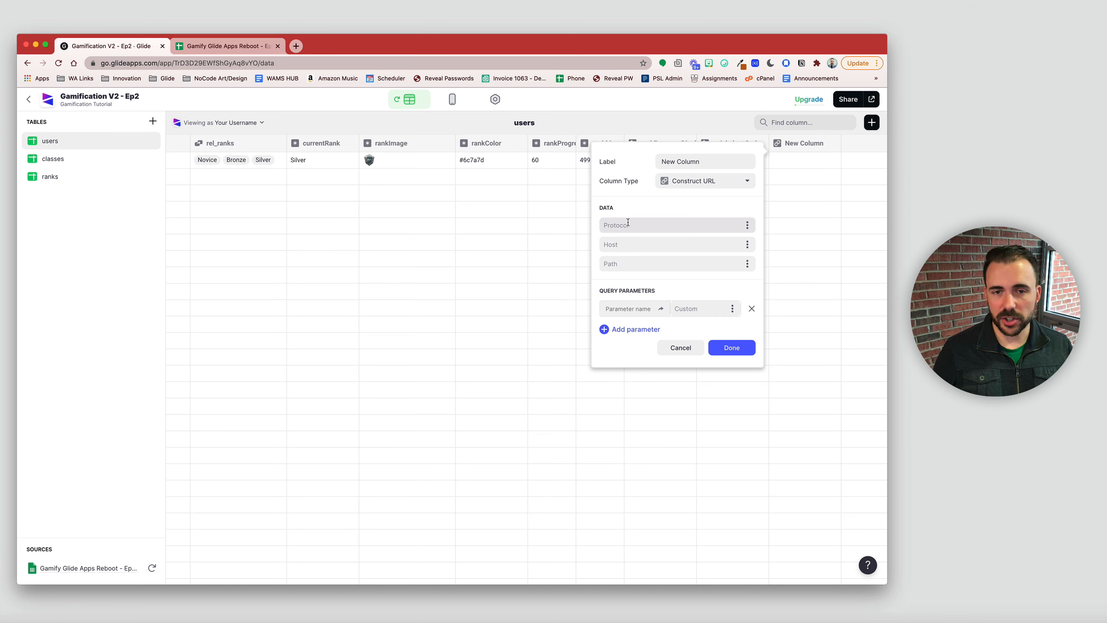
type("https")
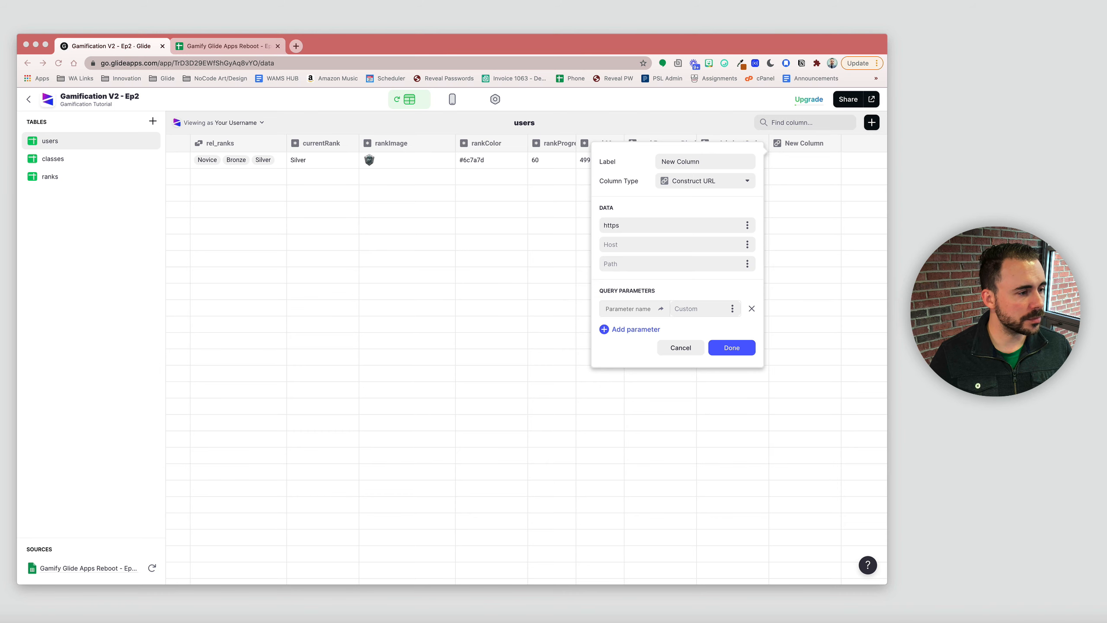
left_click(646, 244)
type("q")
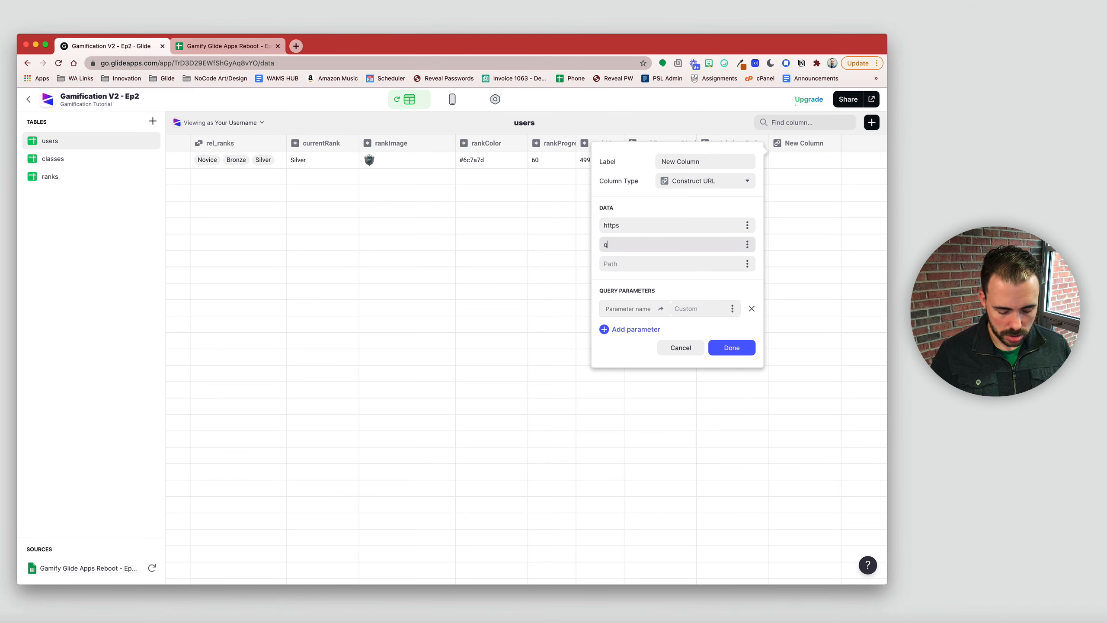
type("uickchart.io")
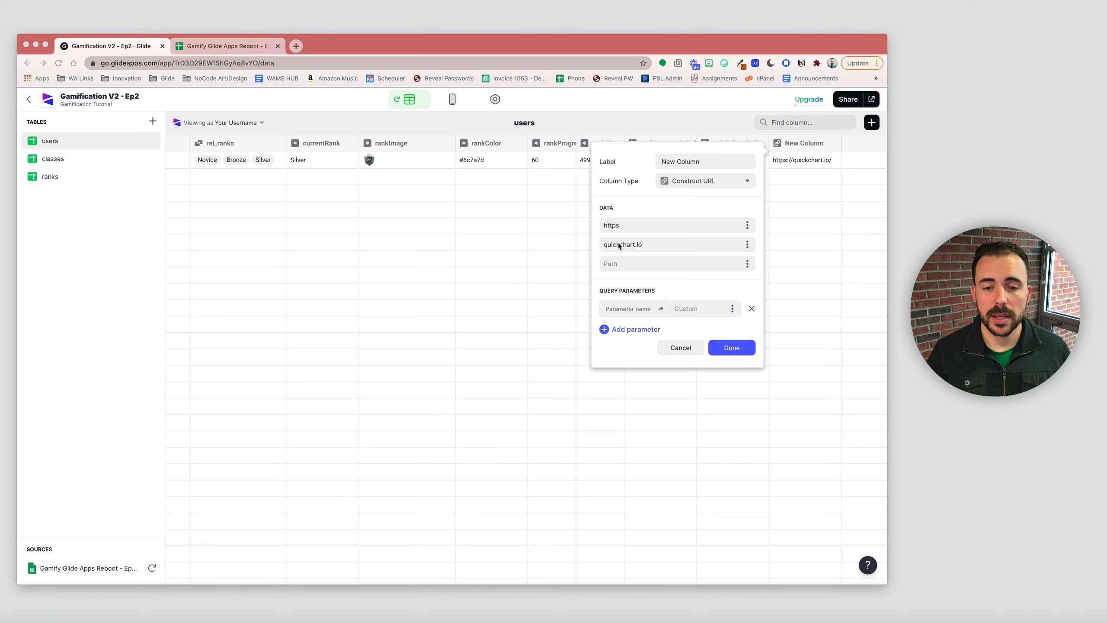
left_click(619, 263)
type("chart")
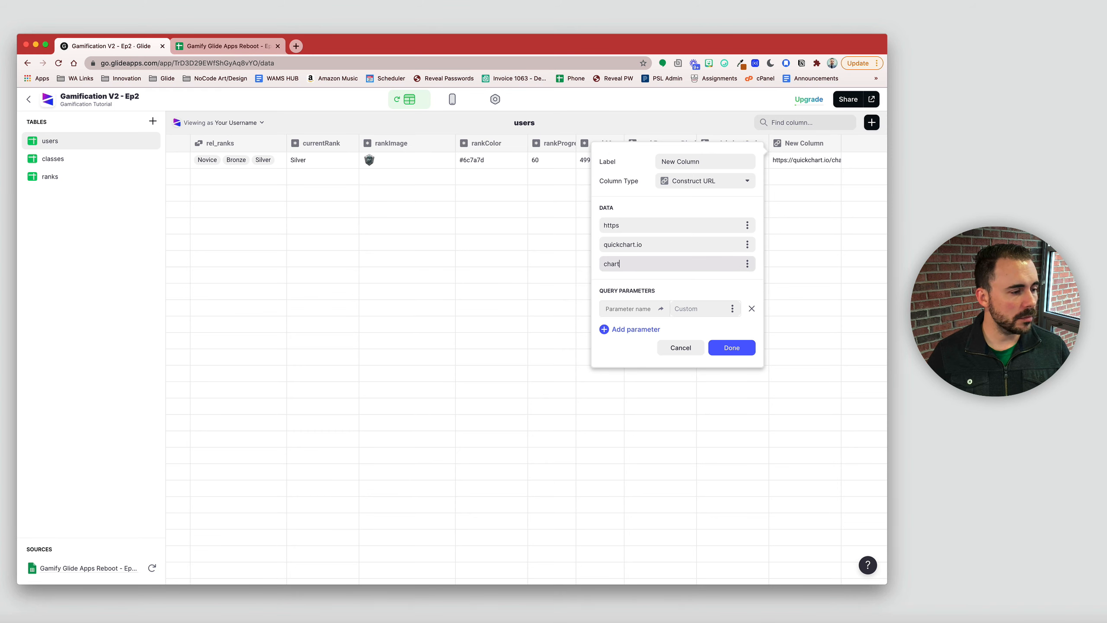
Step: Add the query parameters bkg with value transparent and c with the quickchartCode column, and save the URL column
left_click(637, 330)
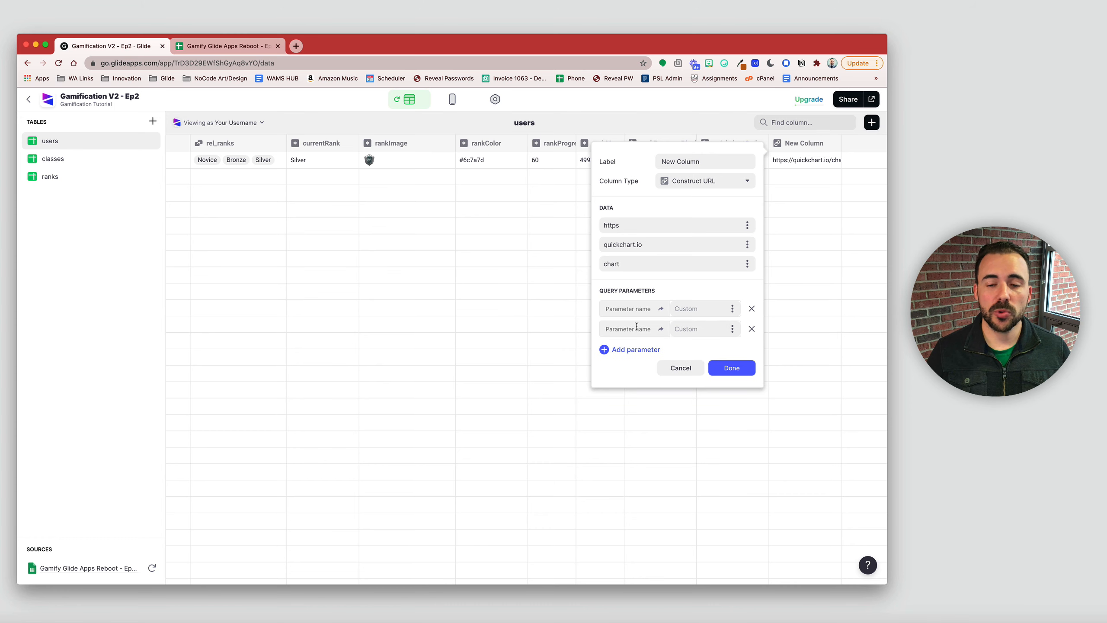
left_click(628, 307)
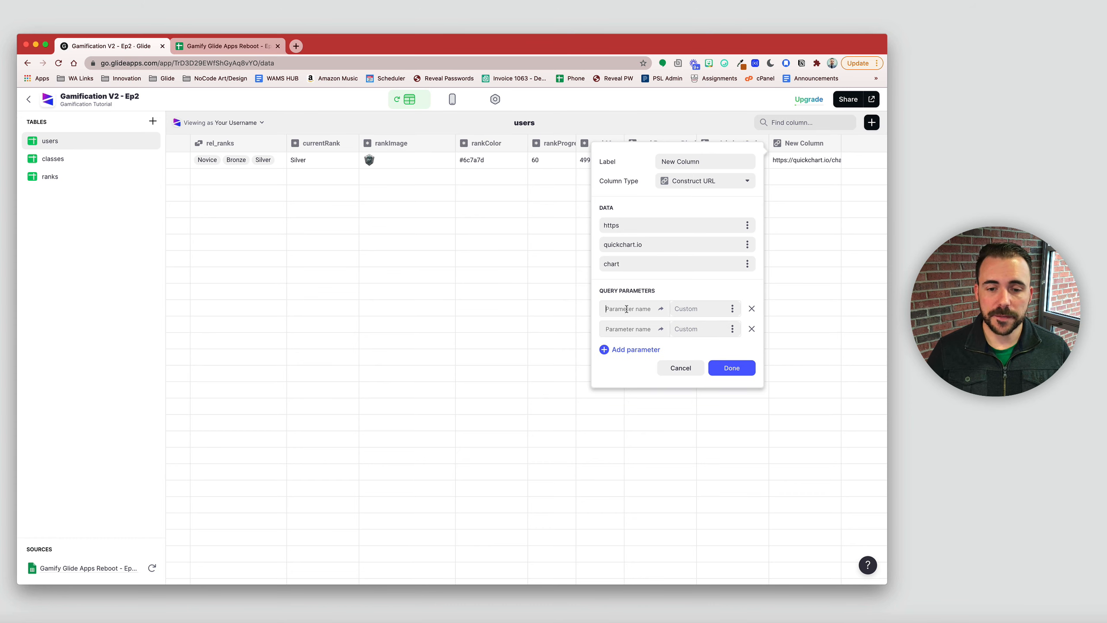
type("bkg")
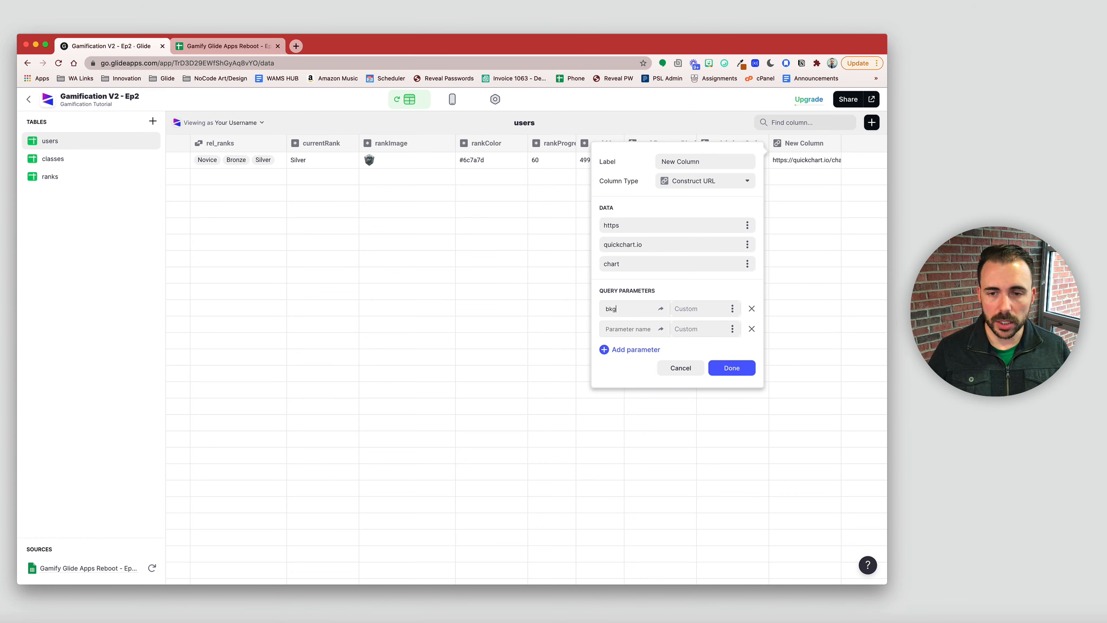
key("Tab")
type("transparent")
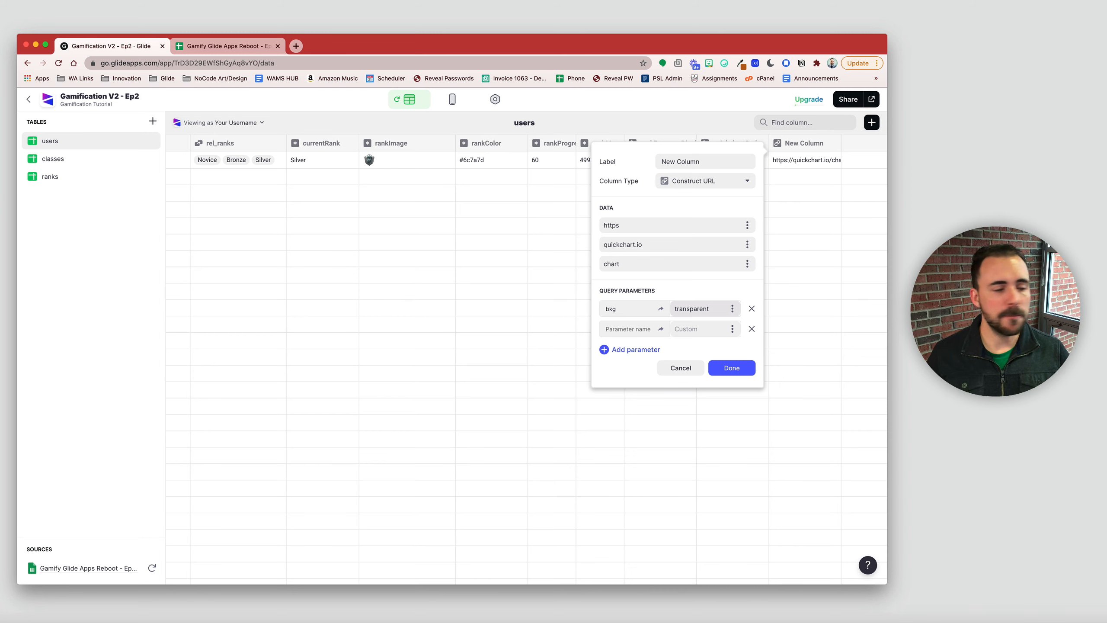
left_click(617, 329)
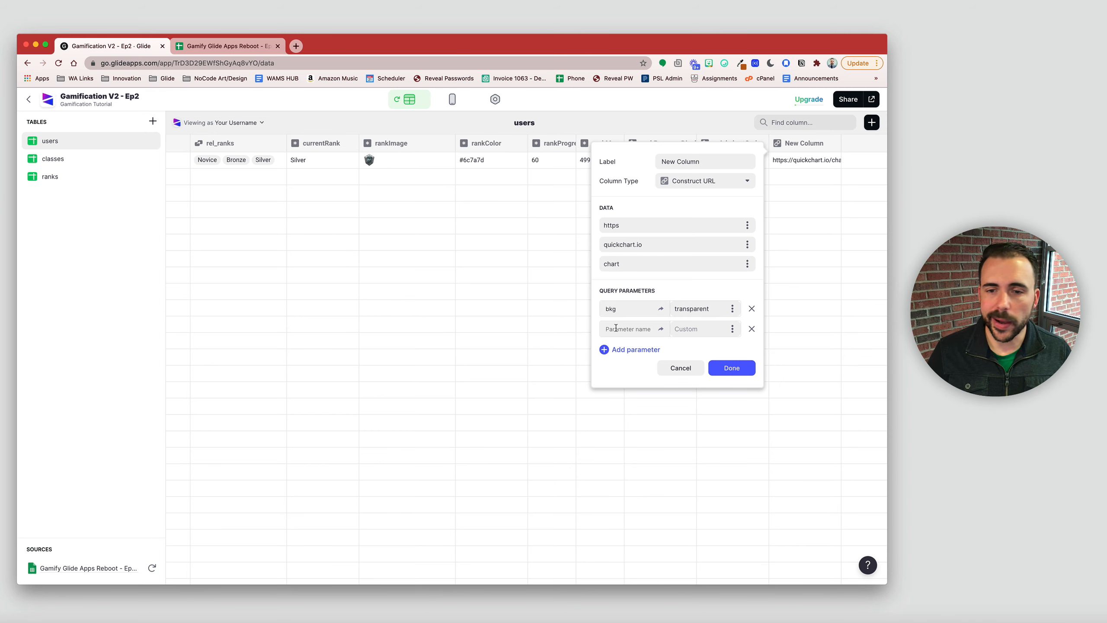
type("c")
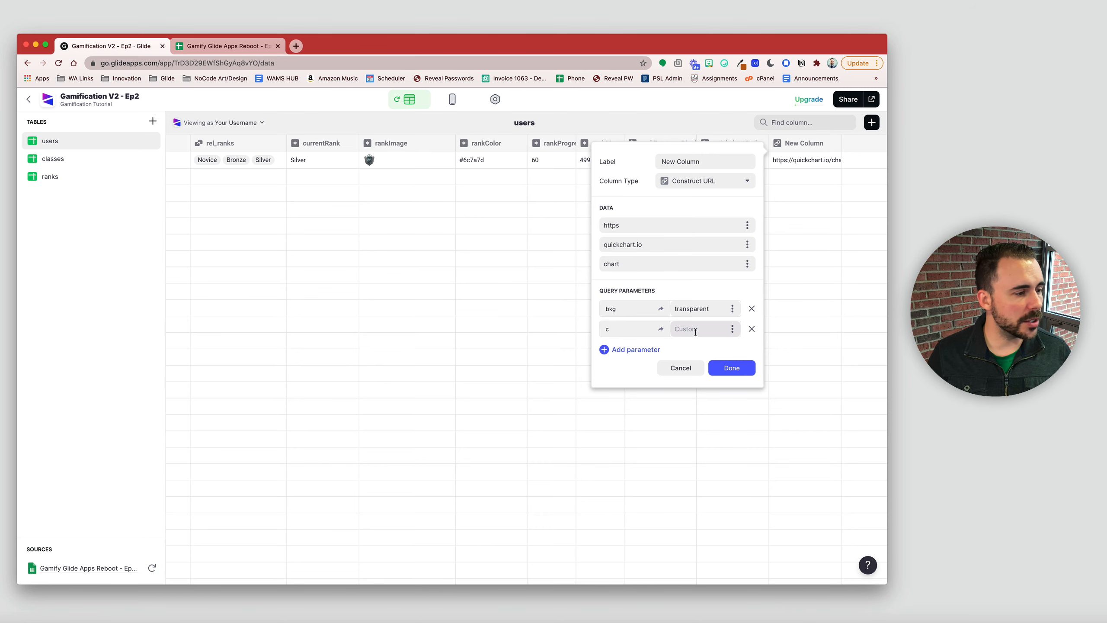
left_click(732, 329)
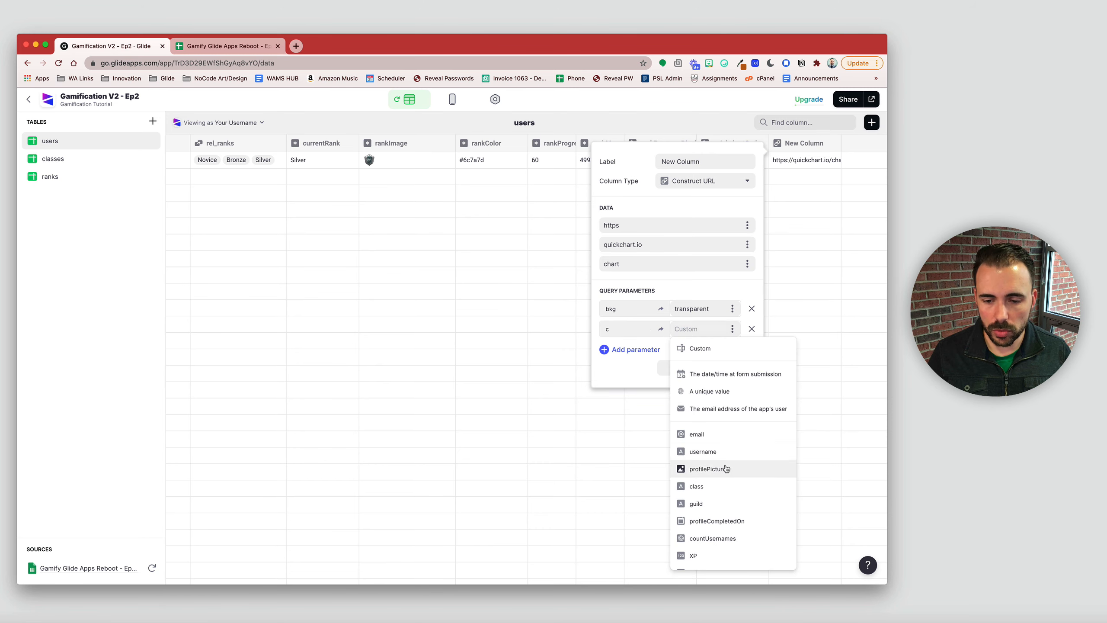
scroll(725, 529, "down", 5)
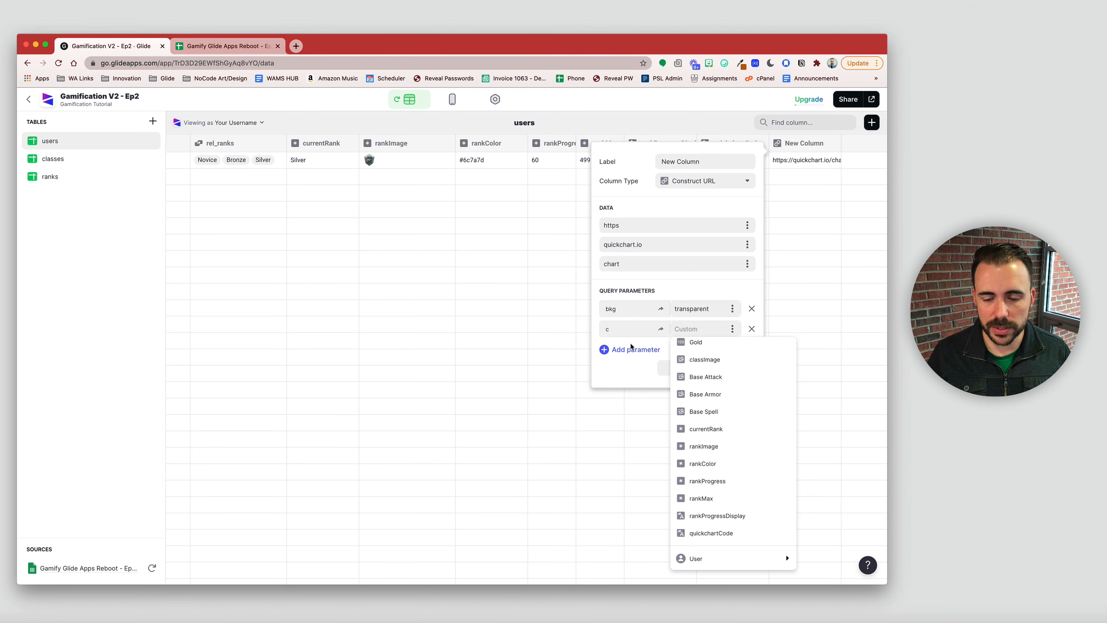
left_click(750, 535)
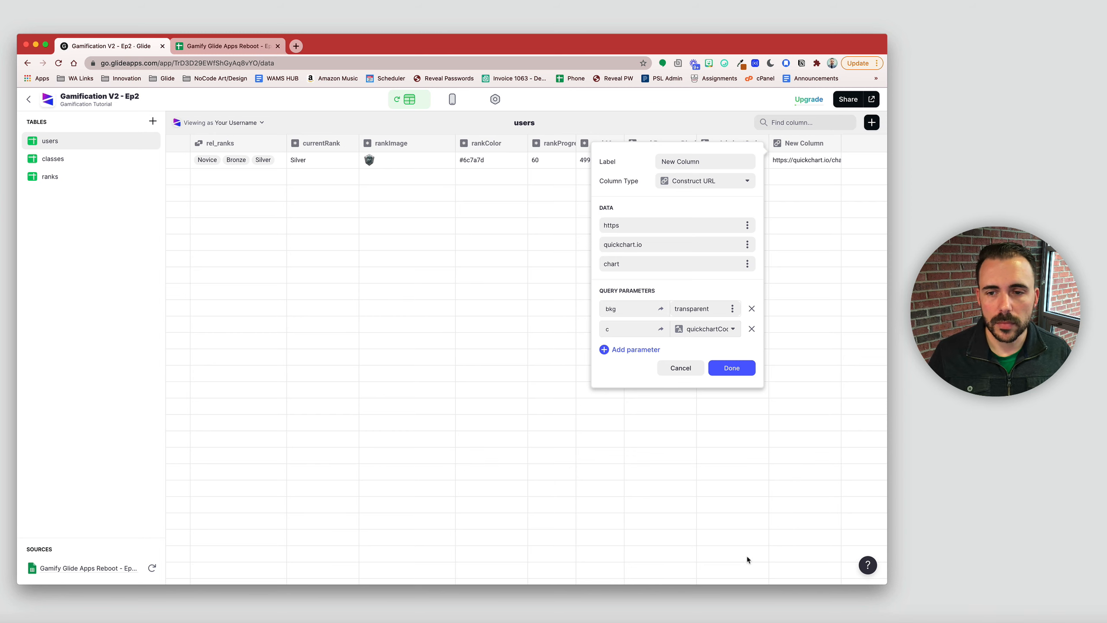
left_click(730, 369)
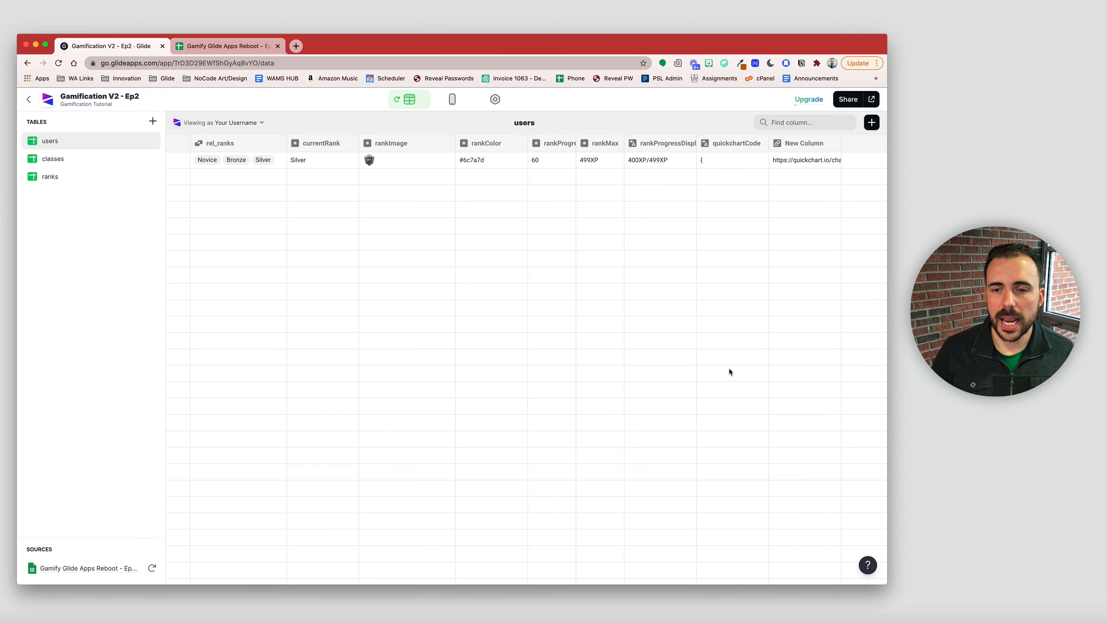
Step: Rename the new Construct URL column in the users table to radialChart and save it
left_click(805, 144)
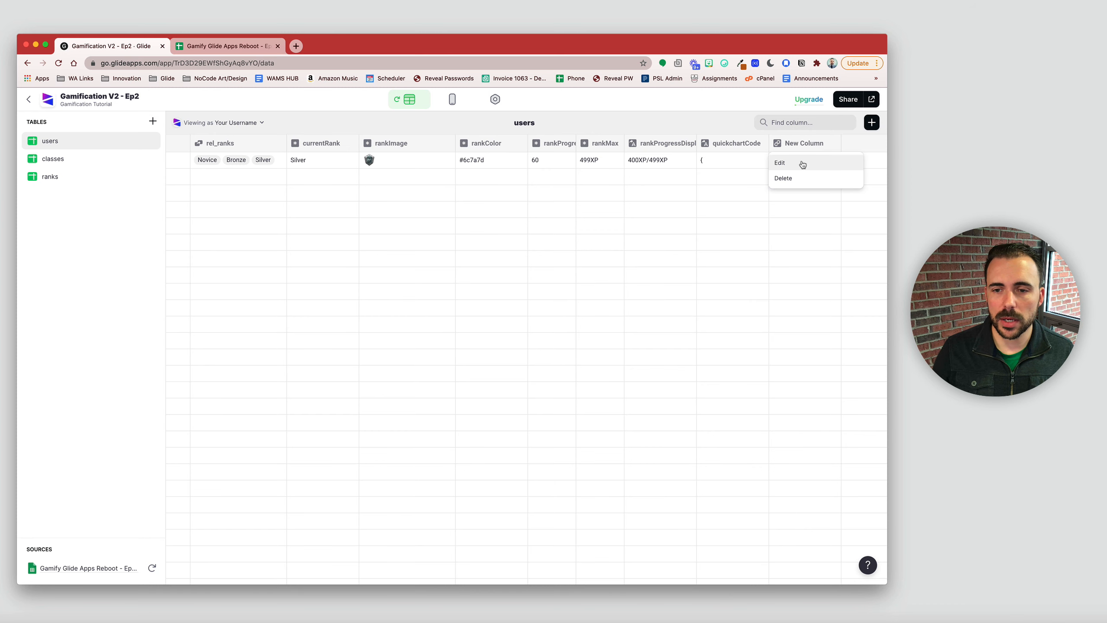
left_click(793, 162)
left_click(698, 163)
key("super+a")
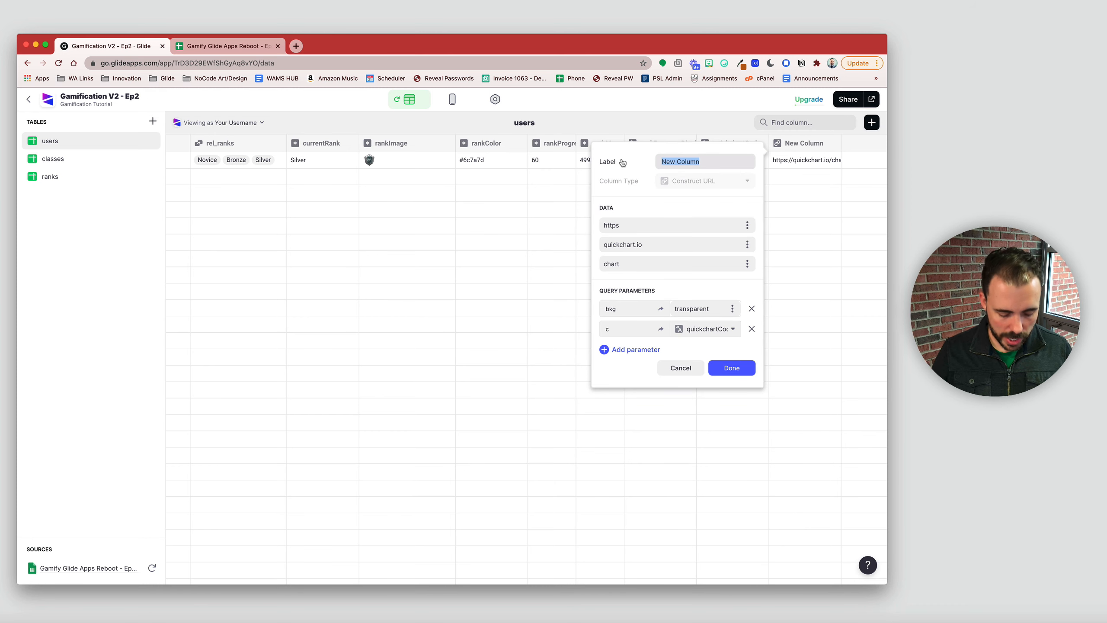
type("Ra")
key("BackSpace")
key("BackSpace")
type("ra")
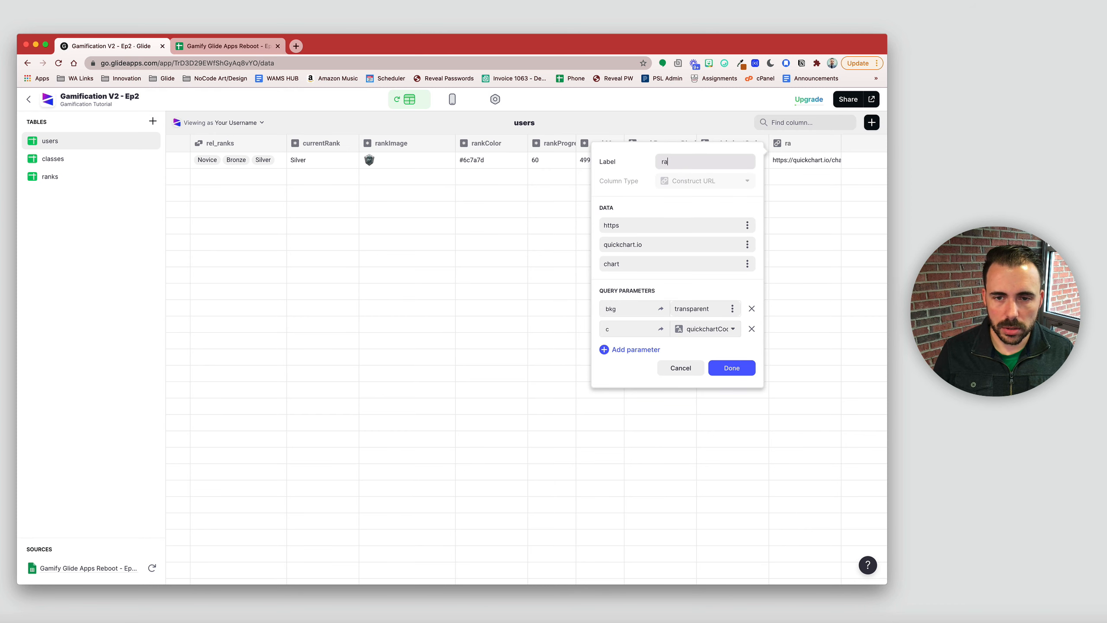
type("dialChart")
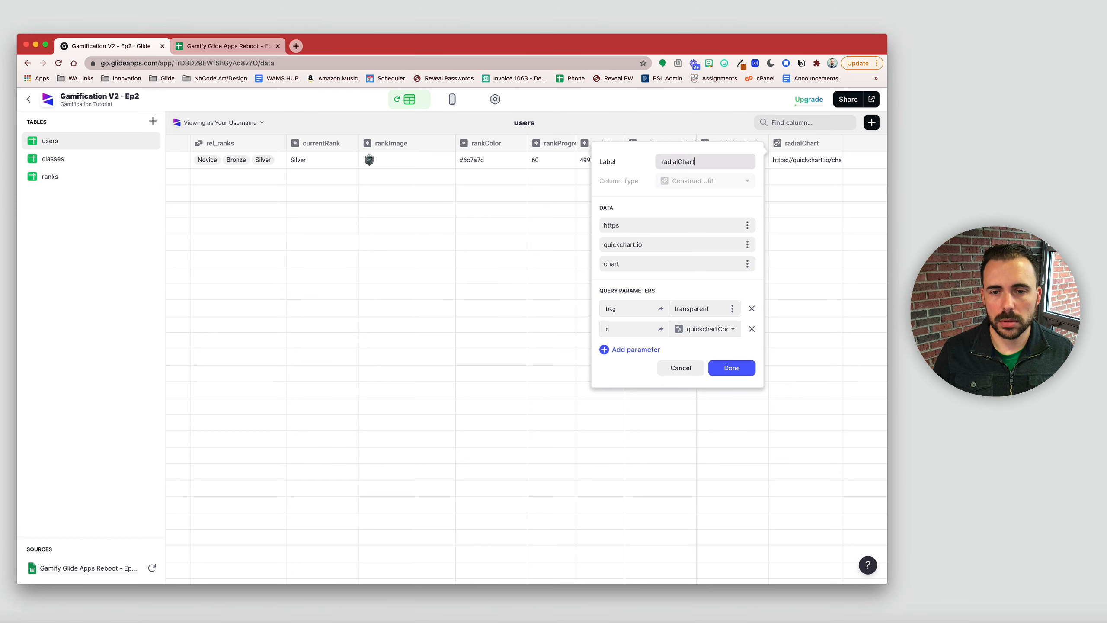
left_click(732, 368)
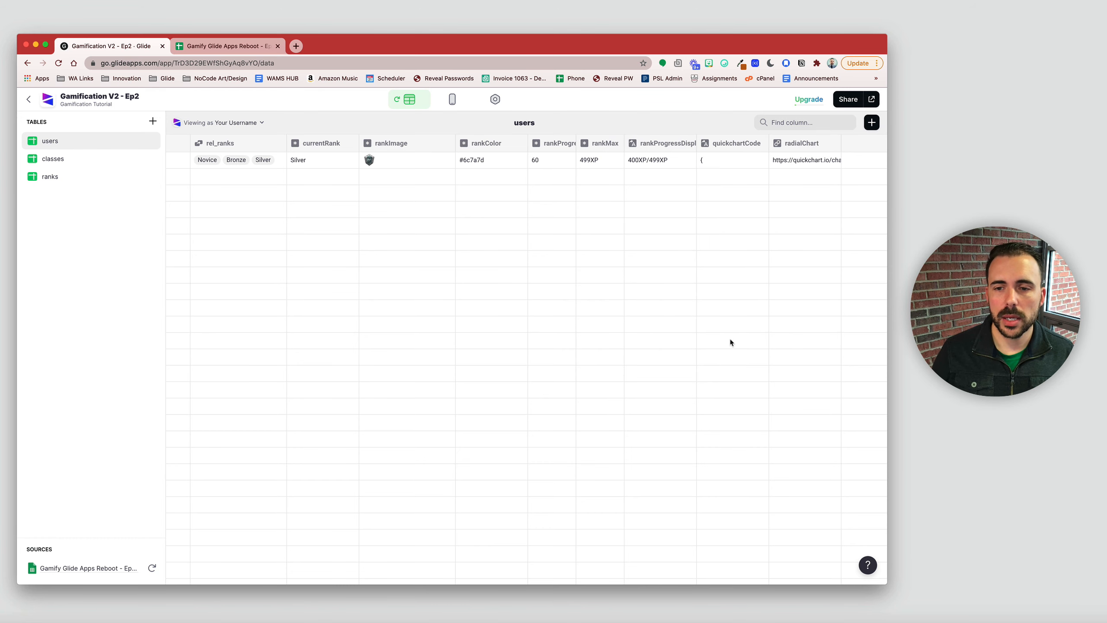
Step: Copy the radialChart URL from the user's row and open it in a new browser tab to preview the chart
left_click(815, 165)
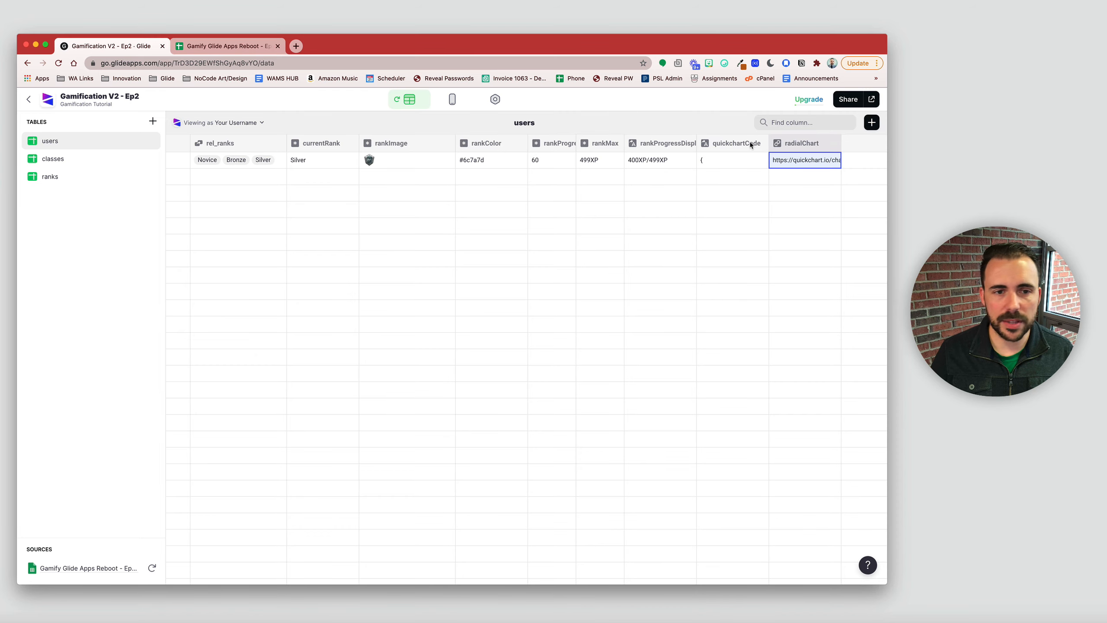
left_click(296, 46)
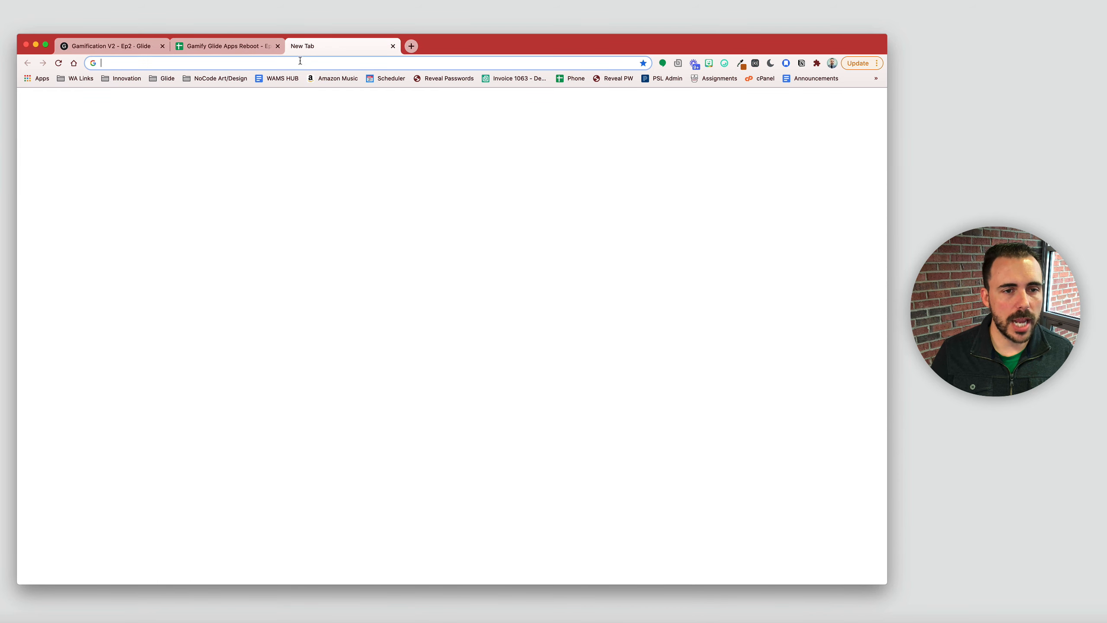
left_click(299, 60)
key("super+v")
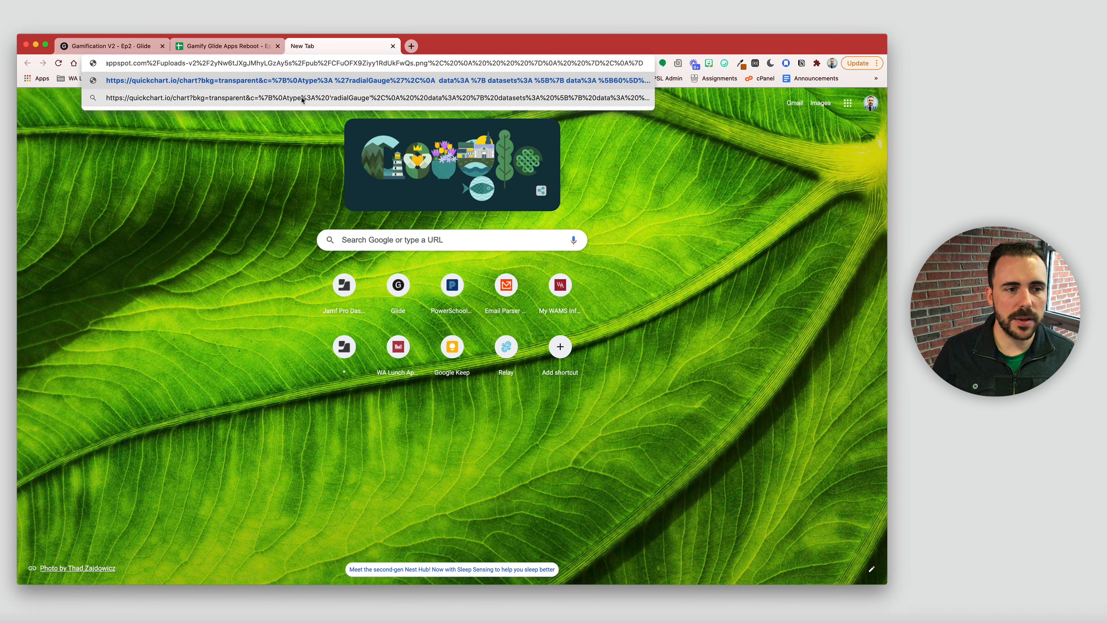
left_click_drag(567, 64, 328, 61)
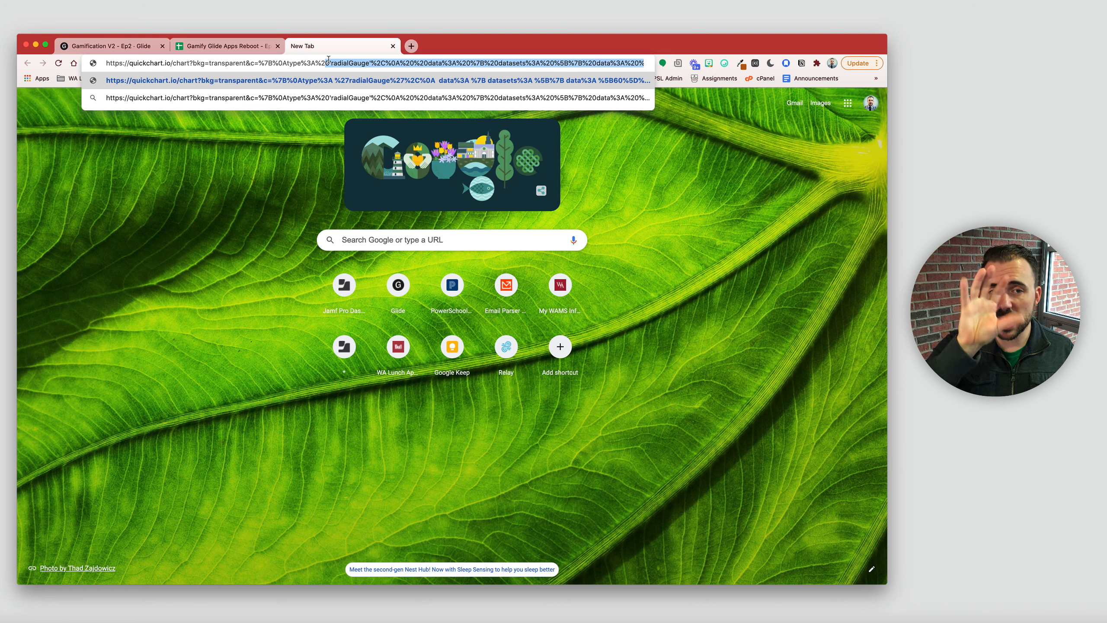
key("Return")
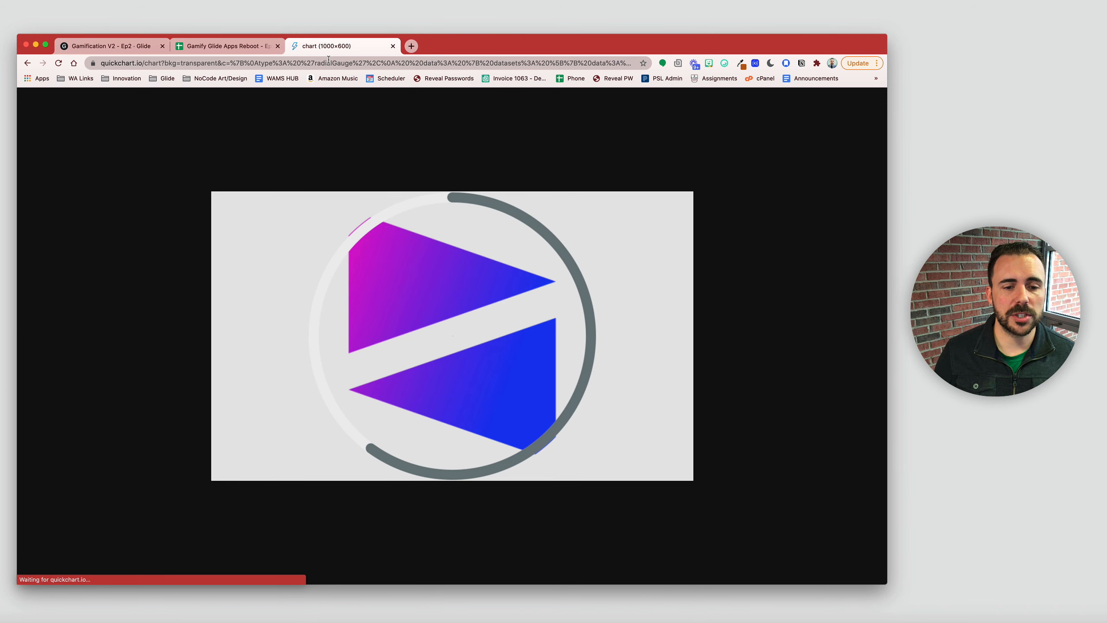
mouse_move(513, 234)
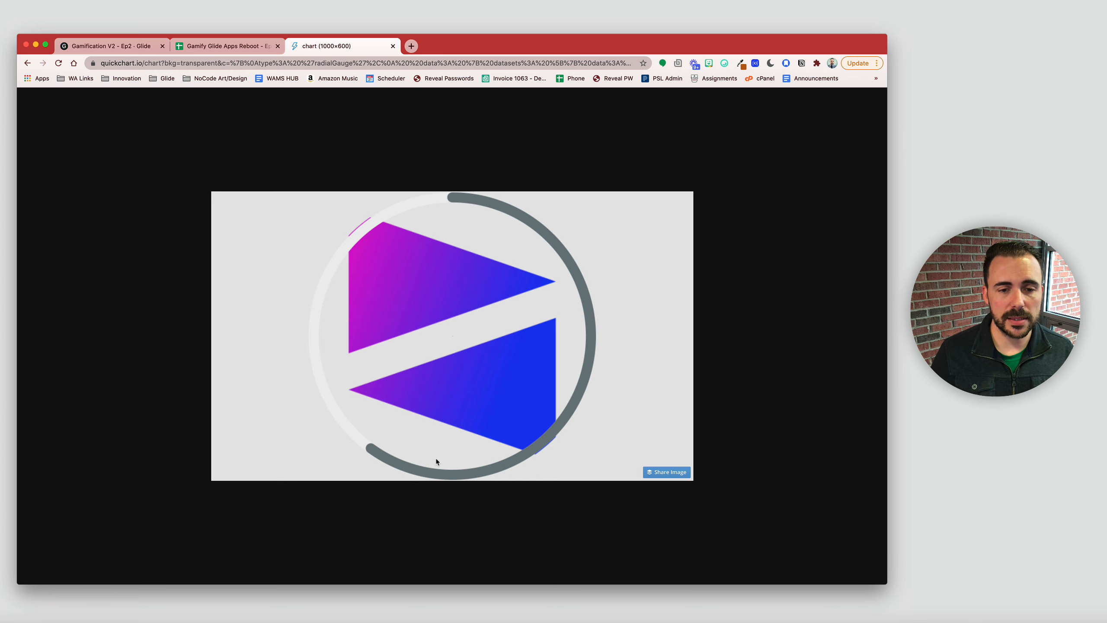
Step: Return to the Glide users table and set the user's XP to 230
left_click(224, 46)
left_click(150, 46)
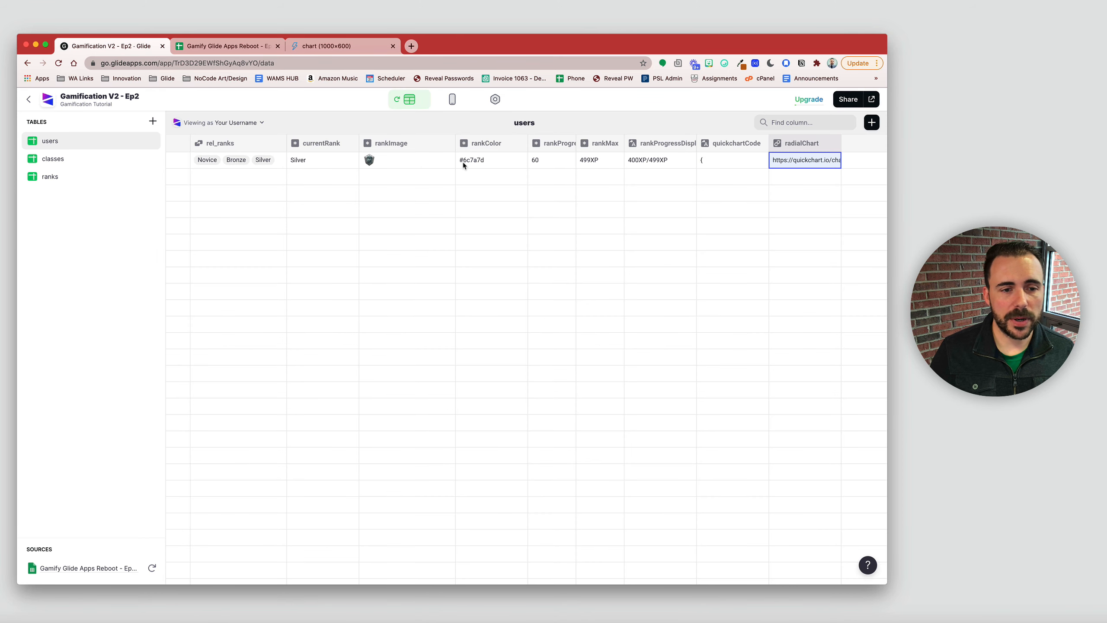
scroll(387, 172, "left", 5)
scroll(387, 166, "left", 5)
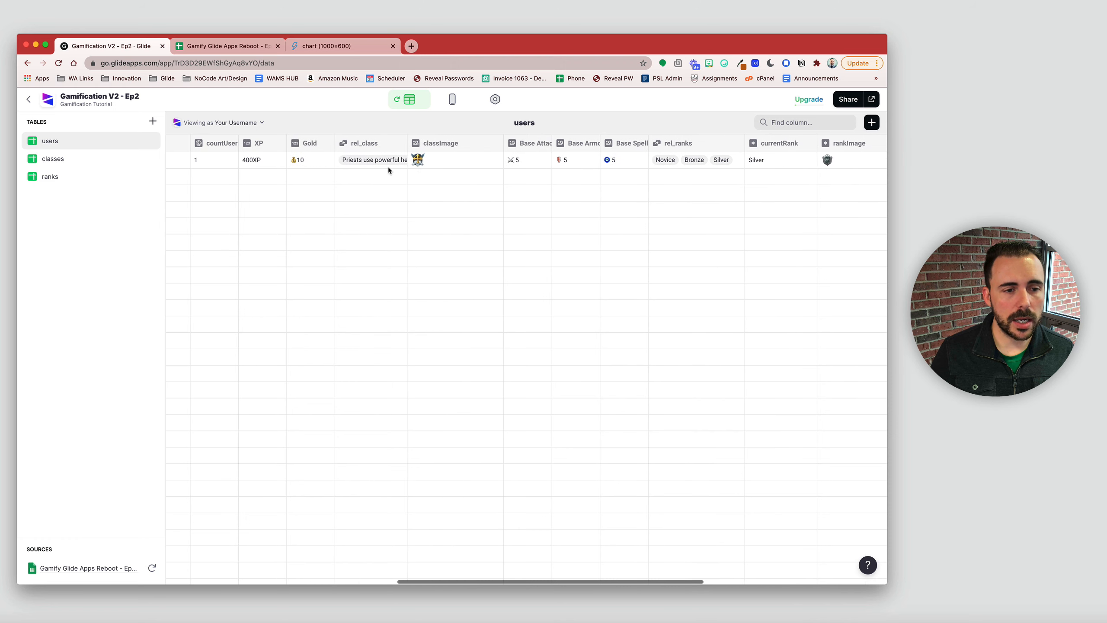
left_click(355, 160)
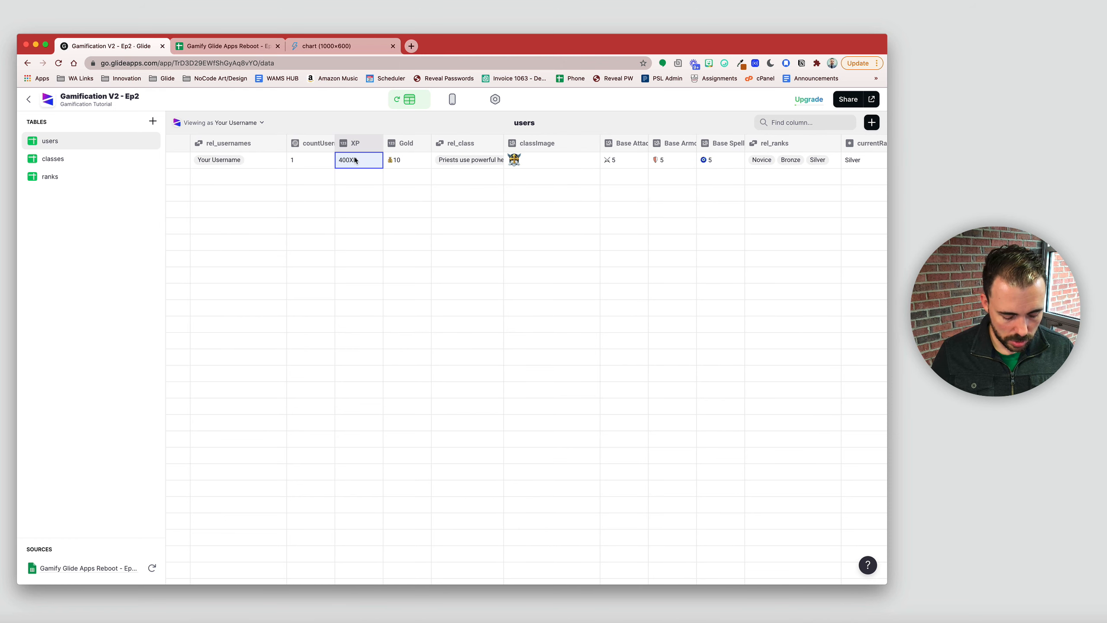
type("230")
key("Return")
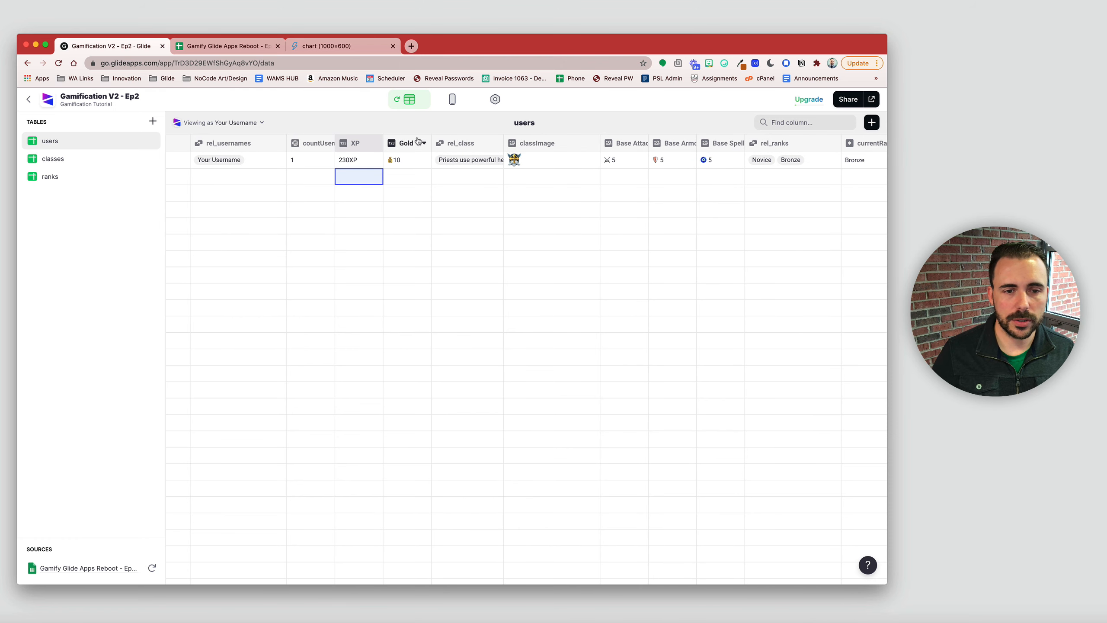
Step: Copy the updated radialChart URL and load it in the existing chart tab to check the gauge's progress and color
scroll(392, 159, "right", 7)
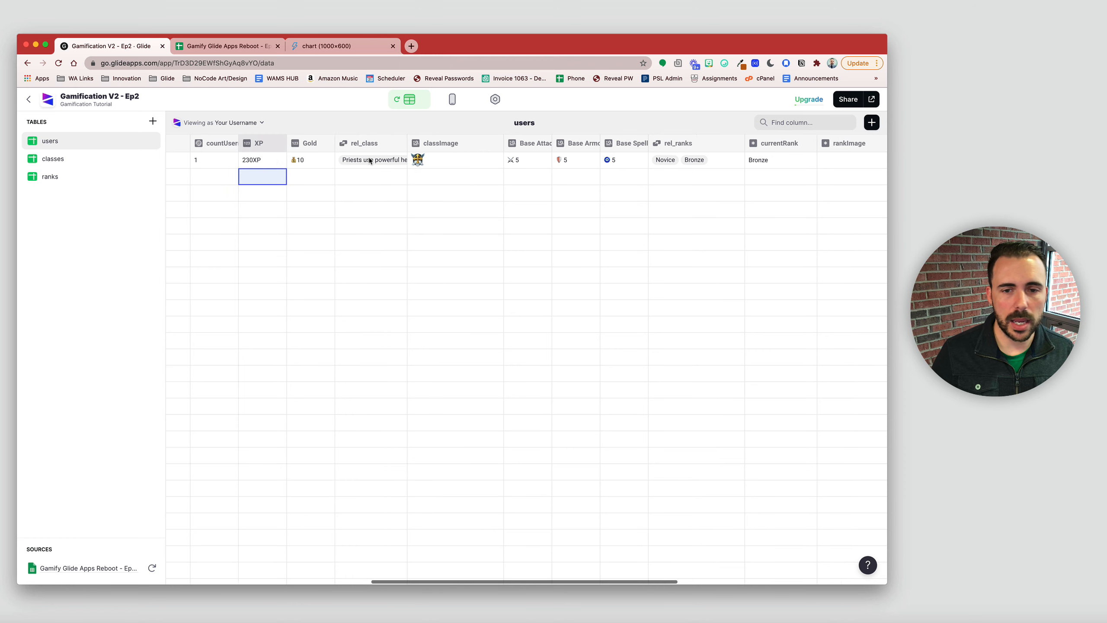
left_click(594, 161)
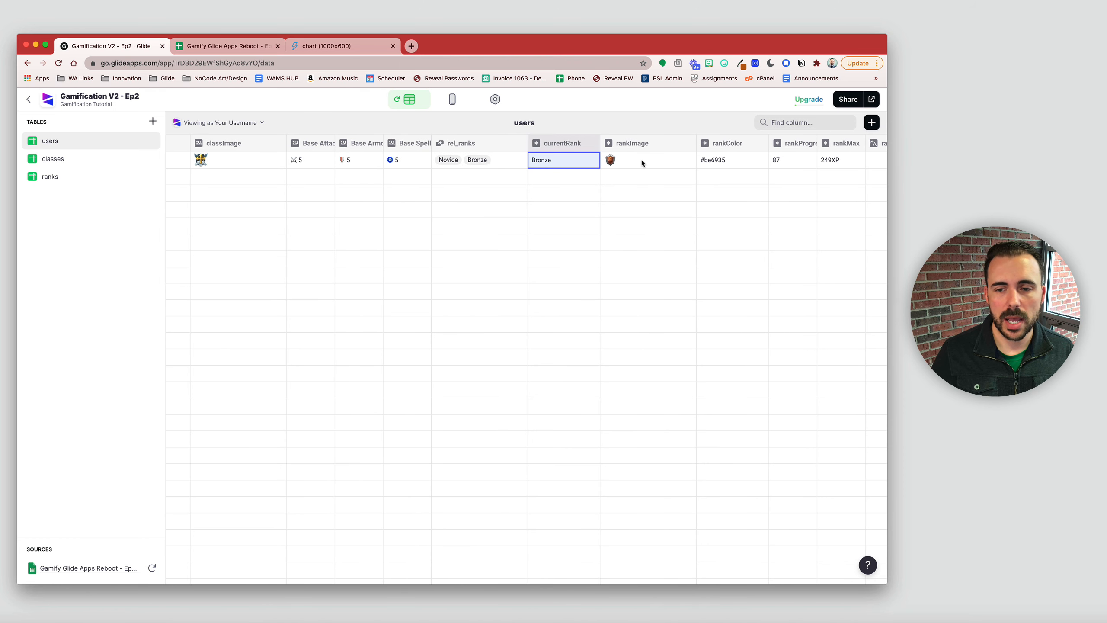
scroll(641, 162, "right", 5)
left_click(814, 161)
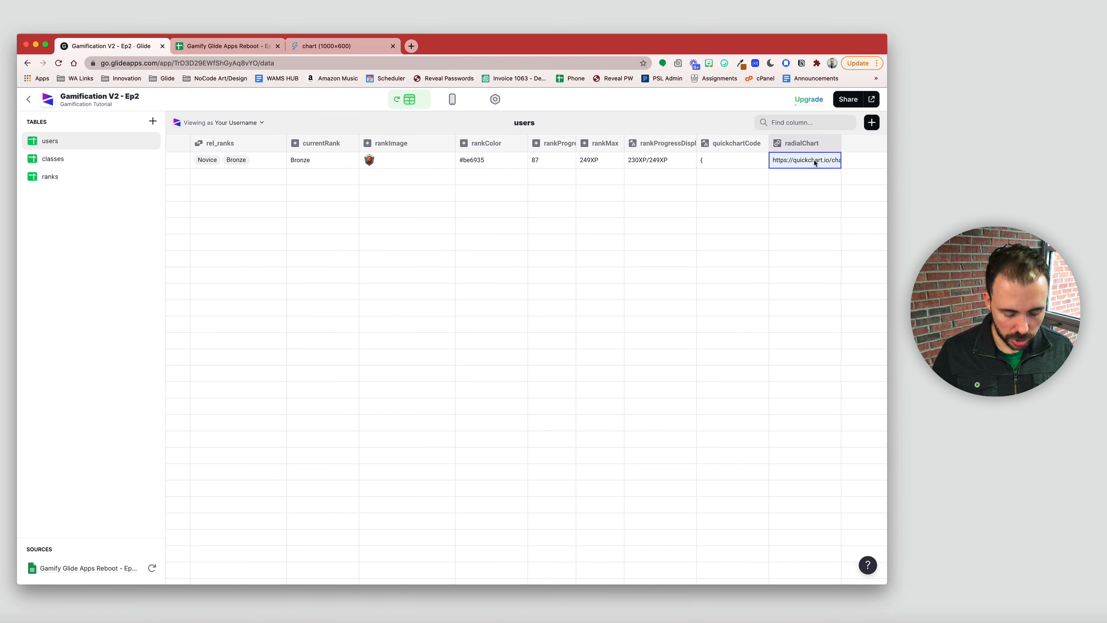
left_click(325, 46)
left_click(295, 60)
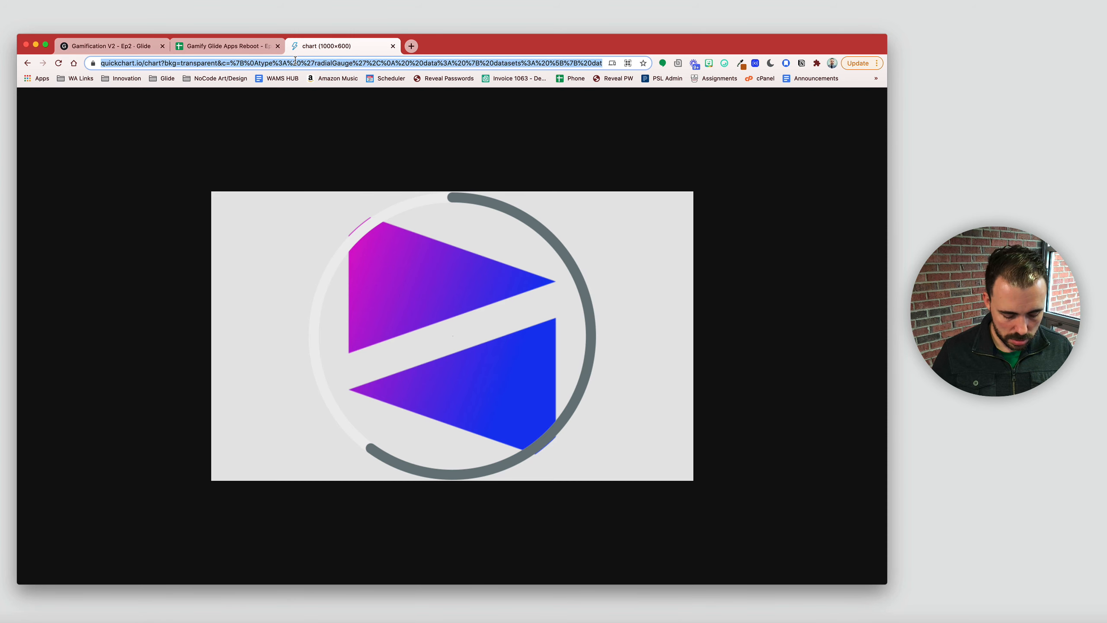
key("cmd+v")
key("Return")
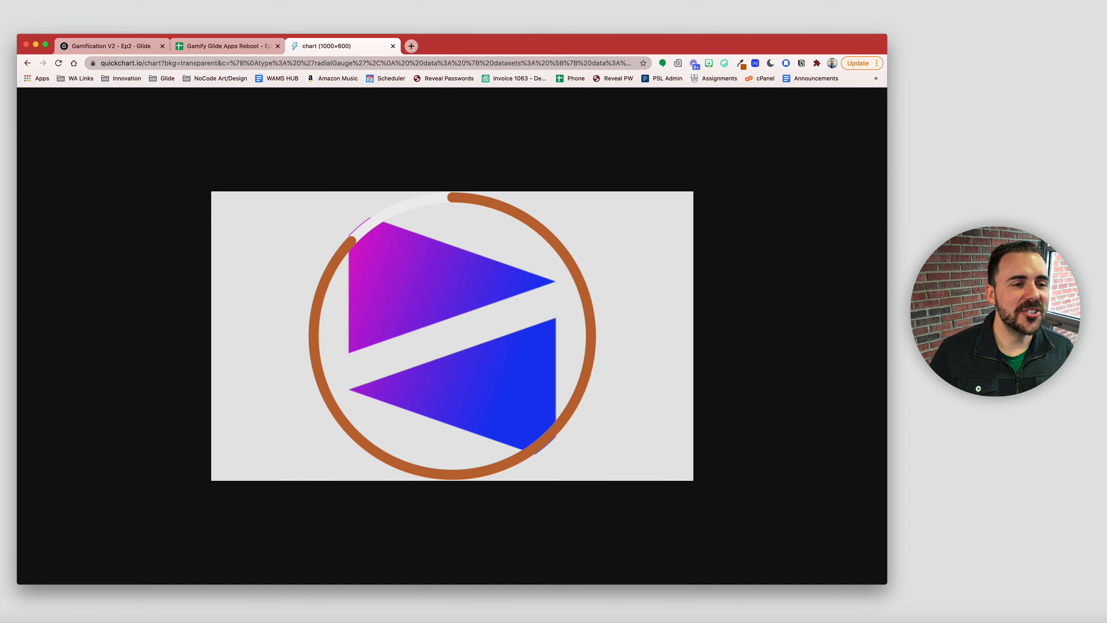
Step: Back in the Glide users table, add a Construct URL column named rankAvatarDisplay
left_click(124, 51)
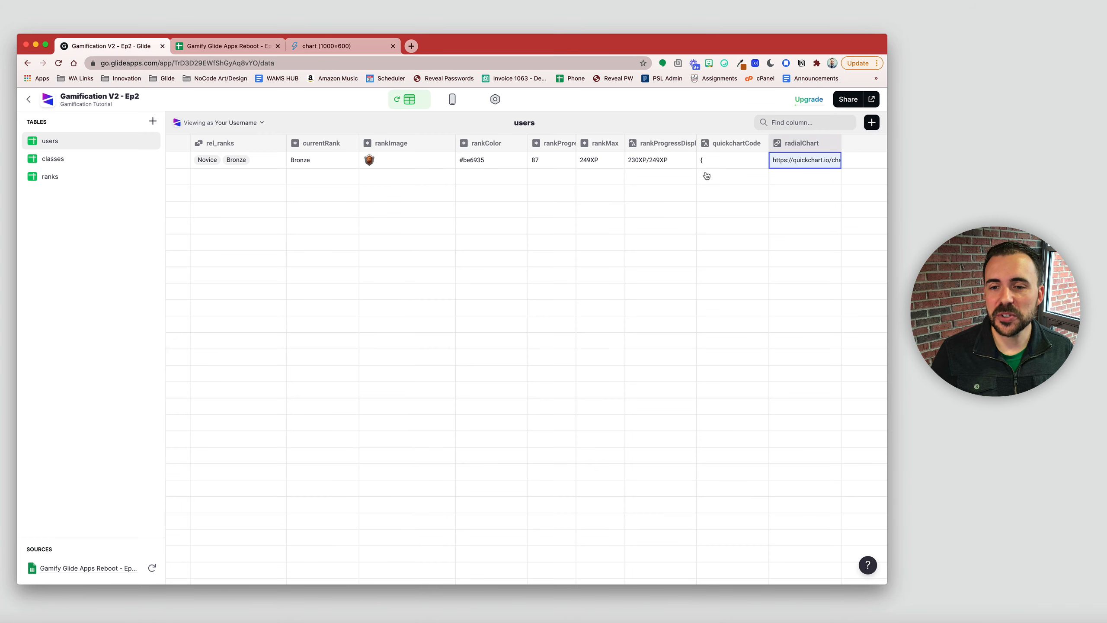
left_click(801, 147)
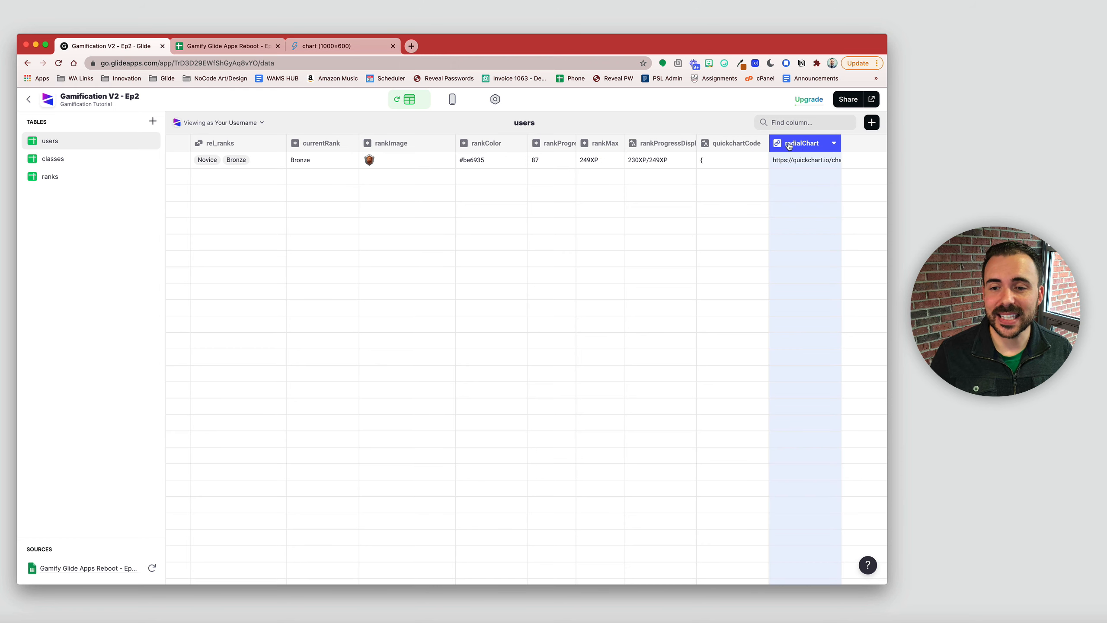
left_click(872, 122)
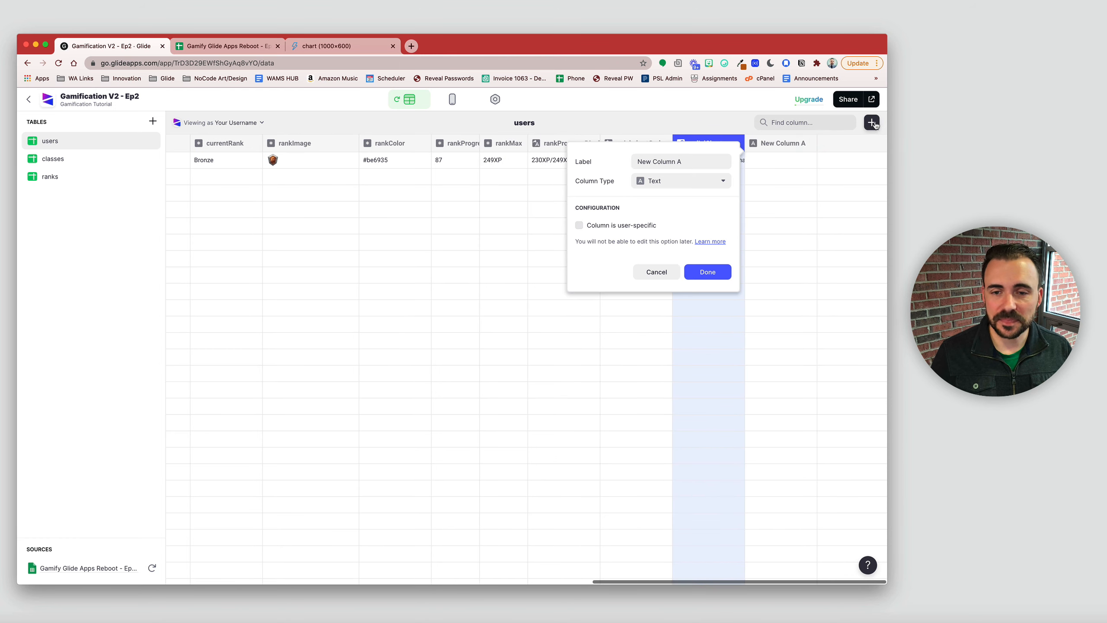
left_click_drag(698, 162, 561, 163)
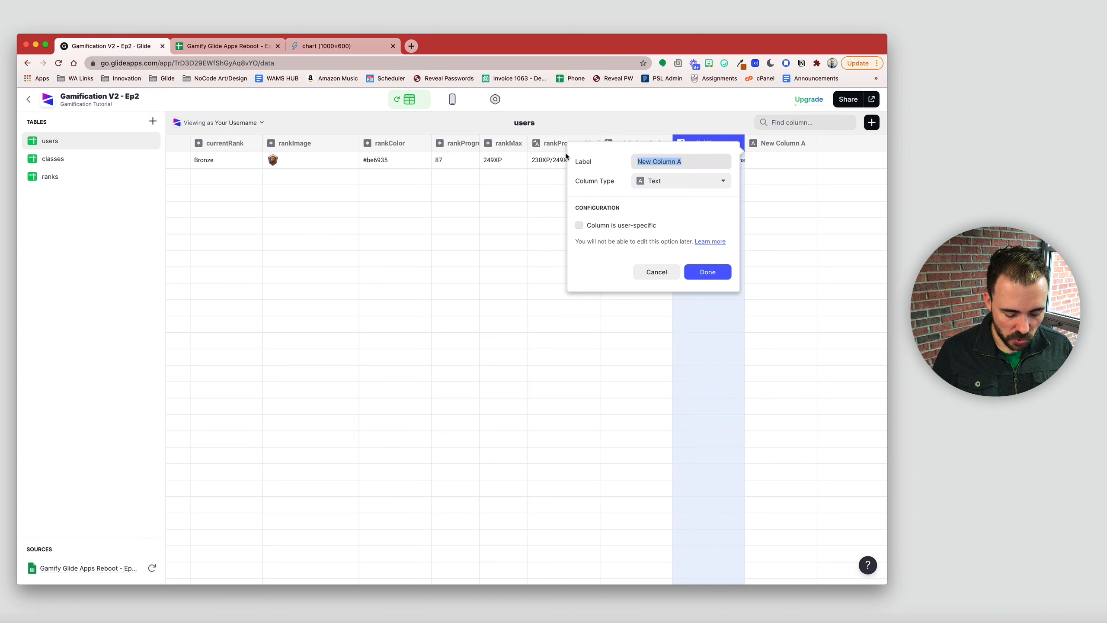
type("rankAv")
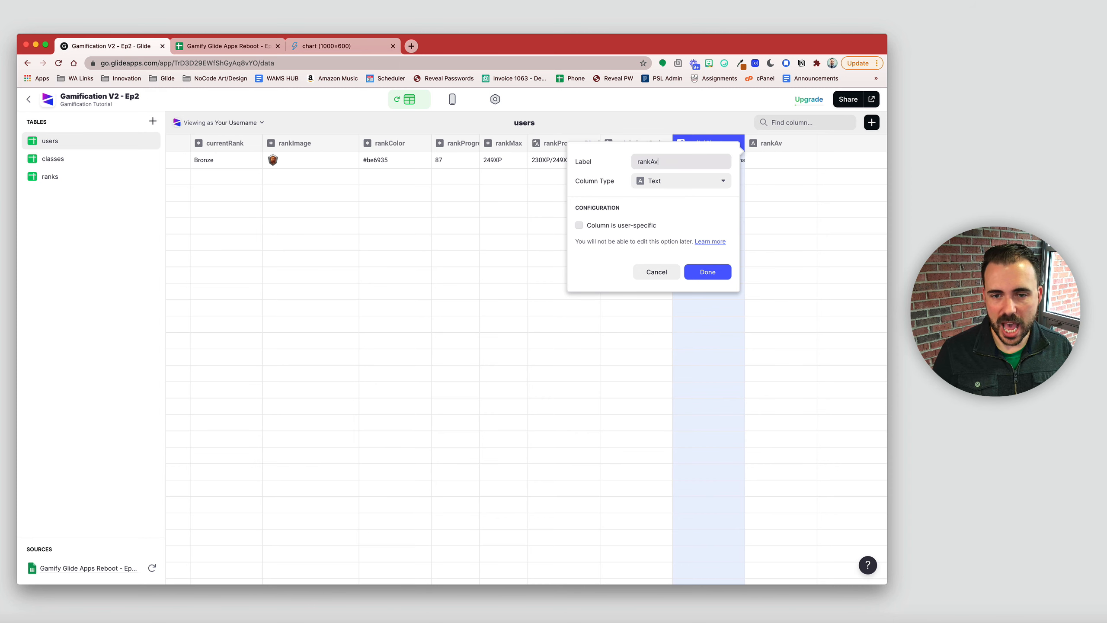
type("atarDisplau")
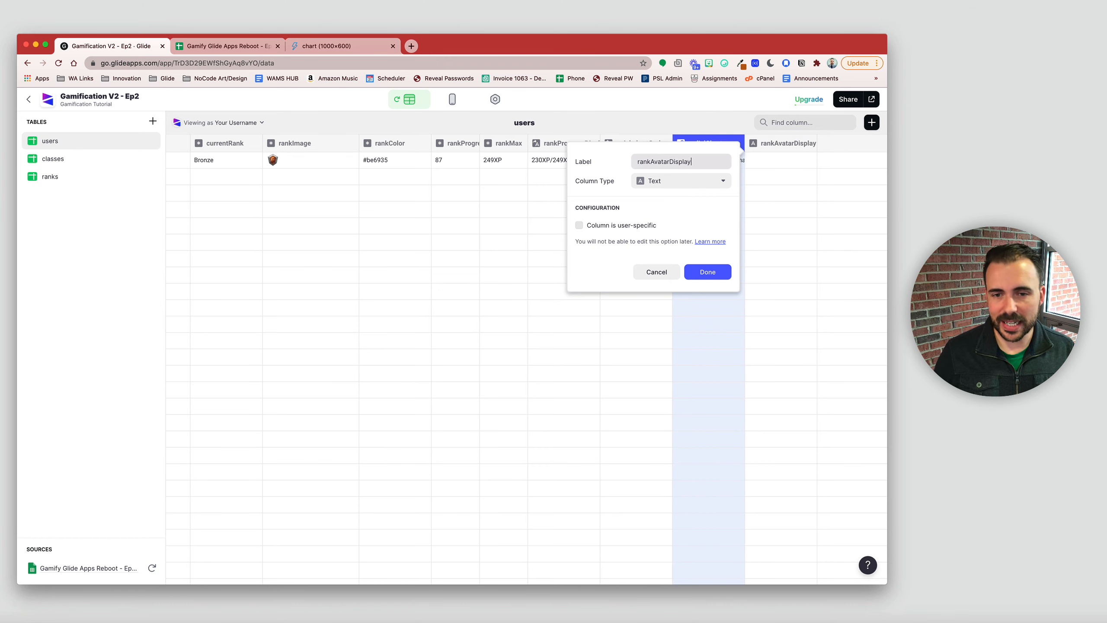
left_click(657, 182)
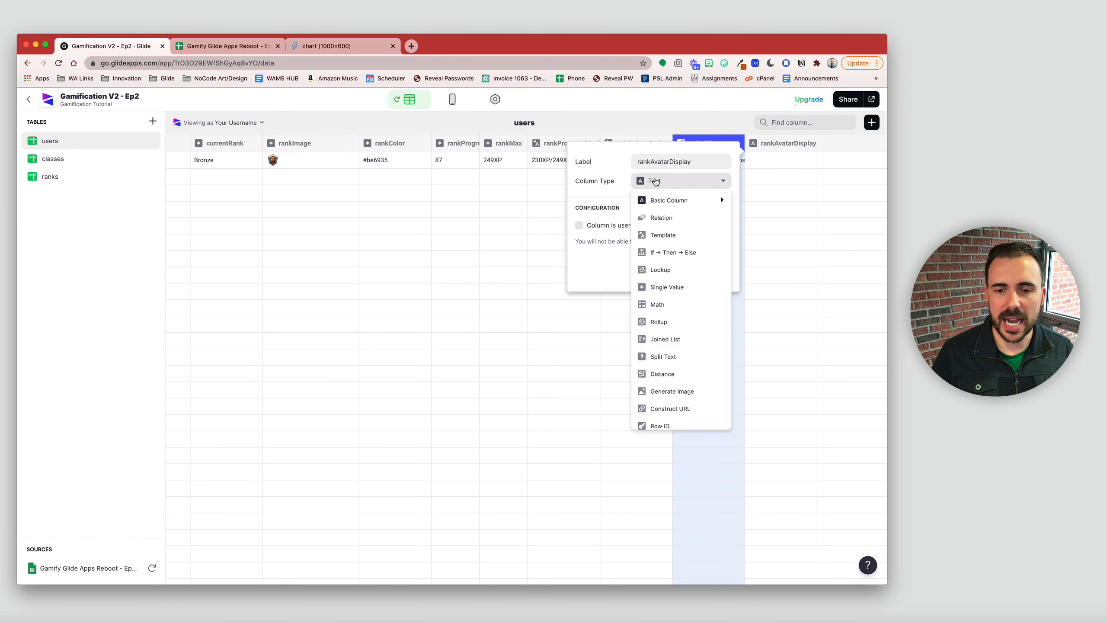
left_click(691, 407)
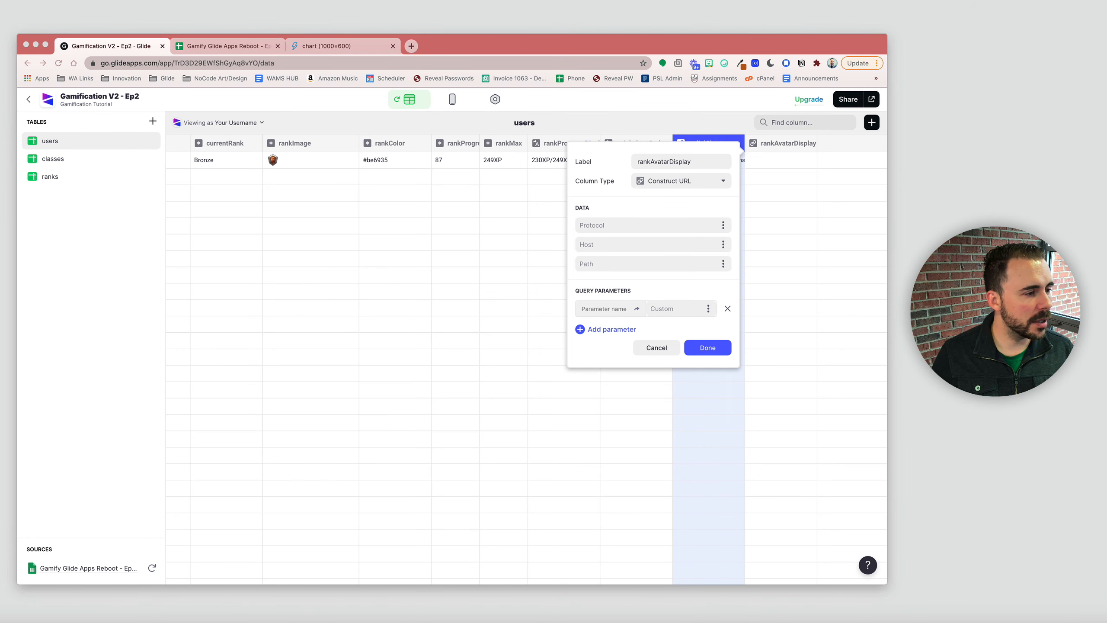
Step: Set the URL's protocol to https, host to quickchart.io and path to watermark, and add a second query parameter row
left_click(600, 225)
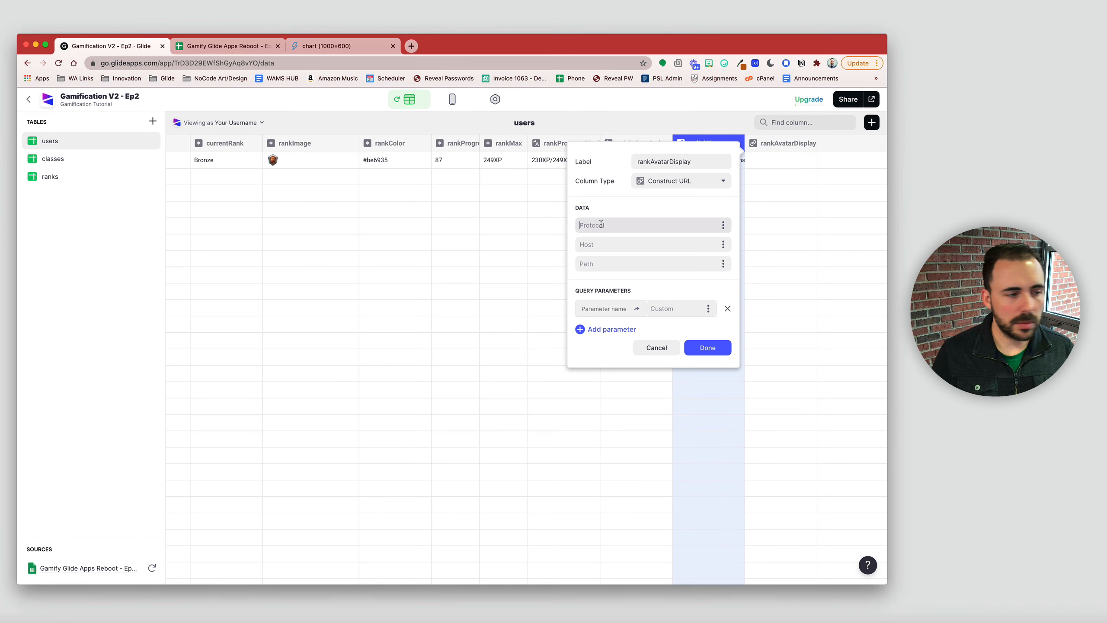
type("https")
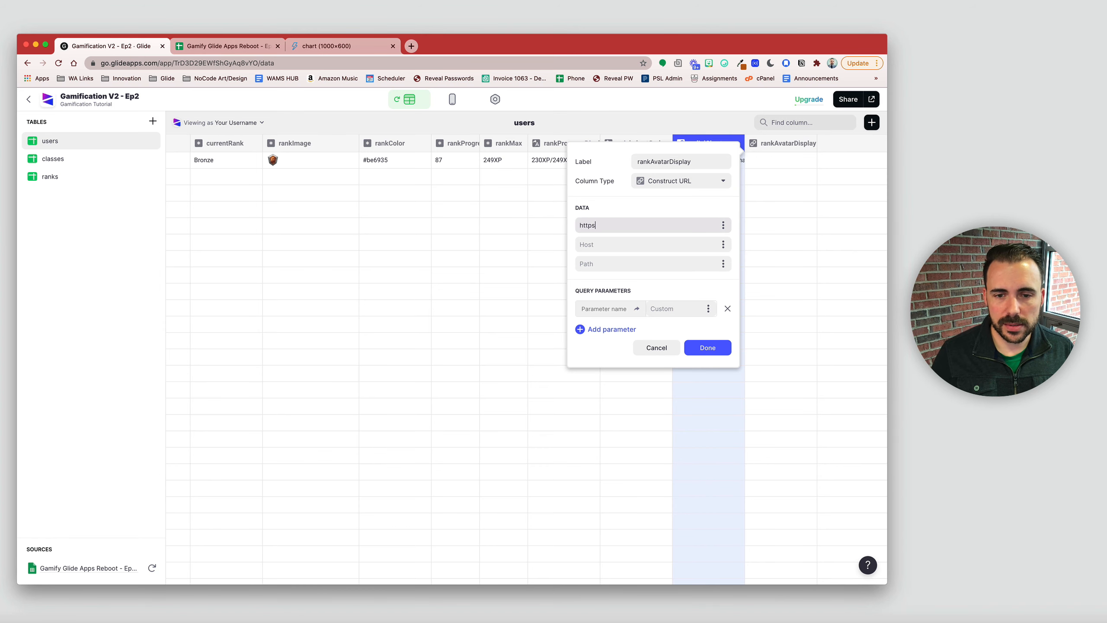
left_click(594, 244)
type("qu")
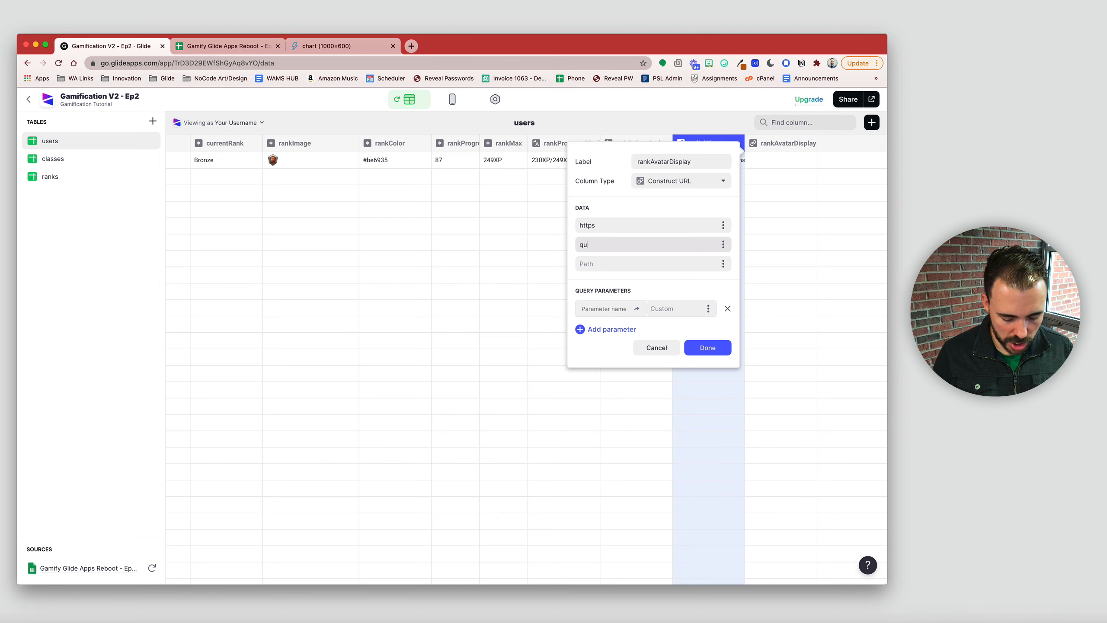
type("ickchart.io")
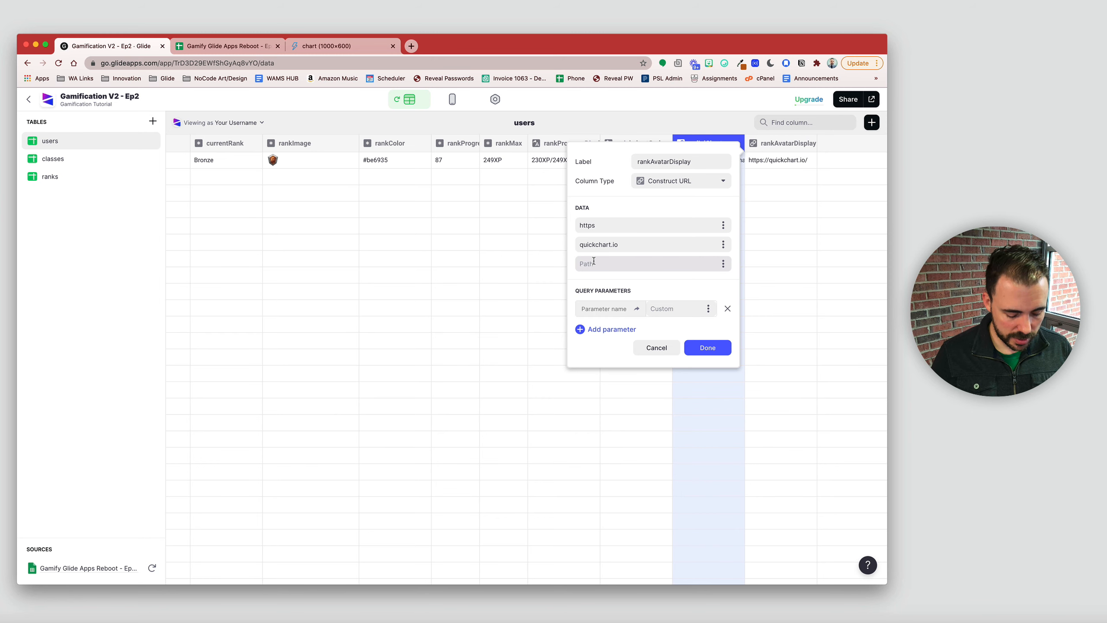
left_click(594, 261)
type("water")
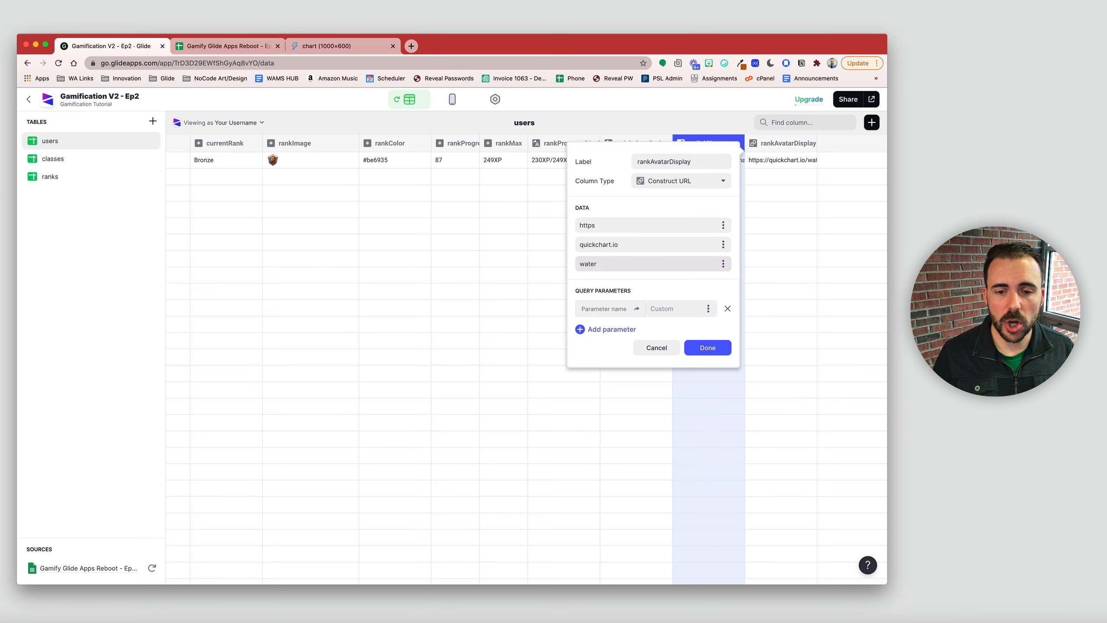
type("mark")
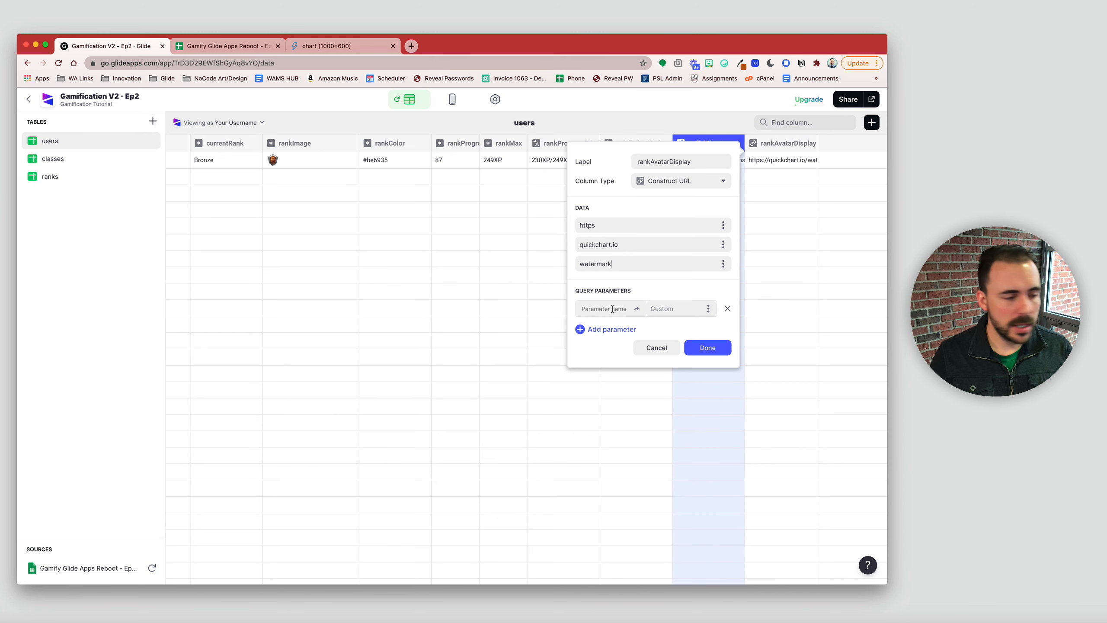
left_click(609, 329)
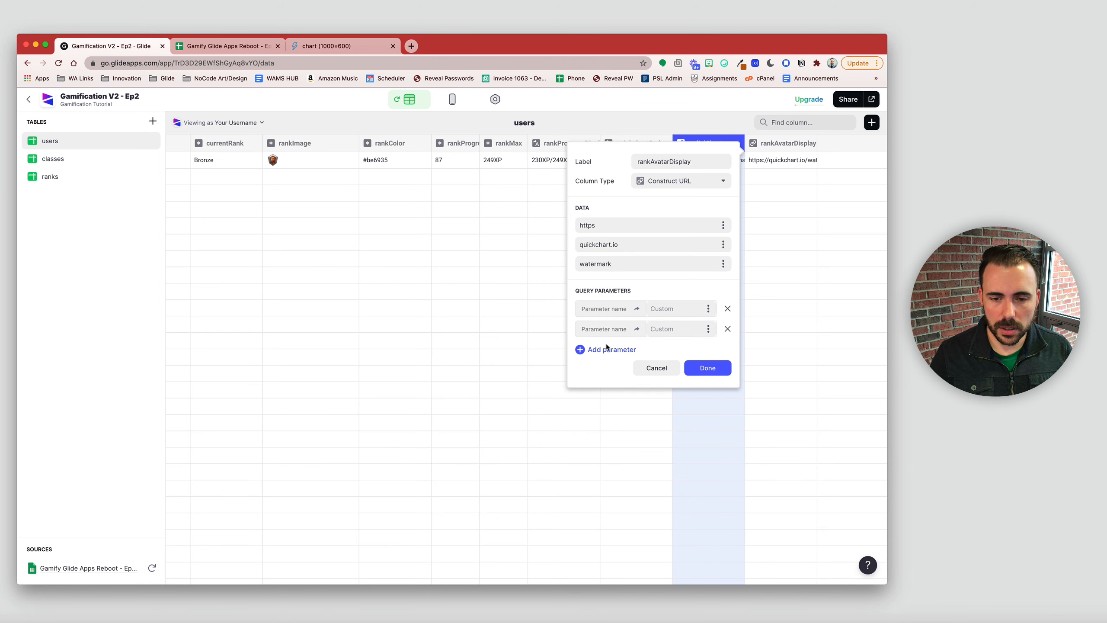
Step: Add three more query parameter rows and set the first parameter, mainImageUrl, to the radialChart column
left_click(607, 350)
left_click(607, 370)
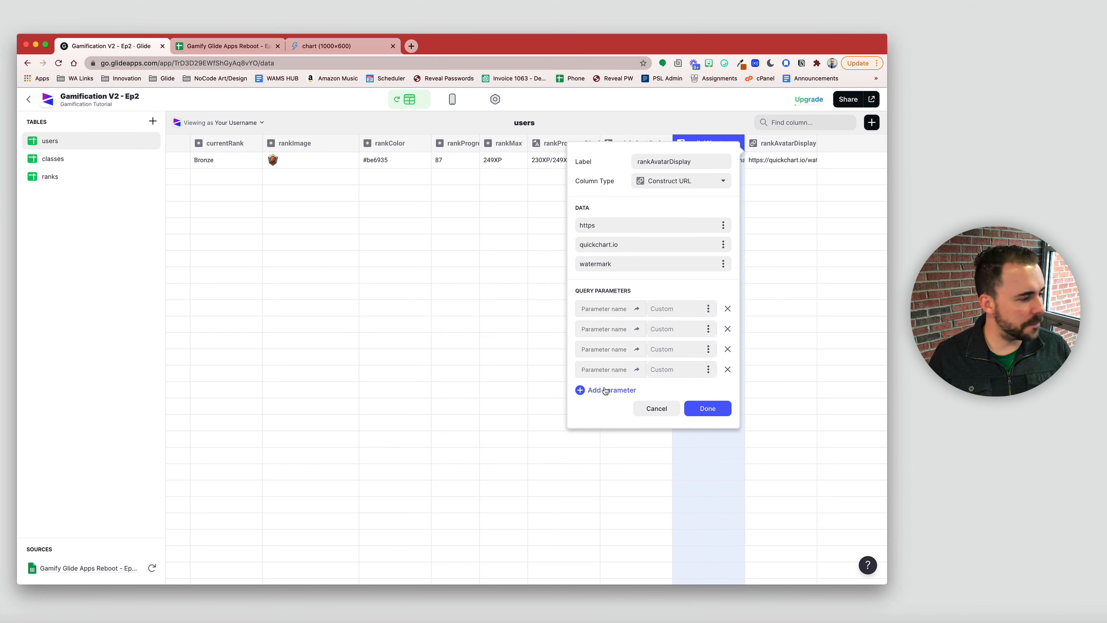
left_click(605, 391)
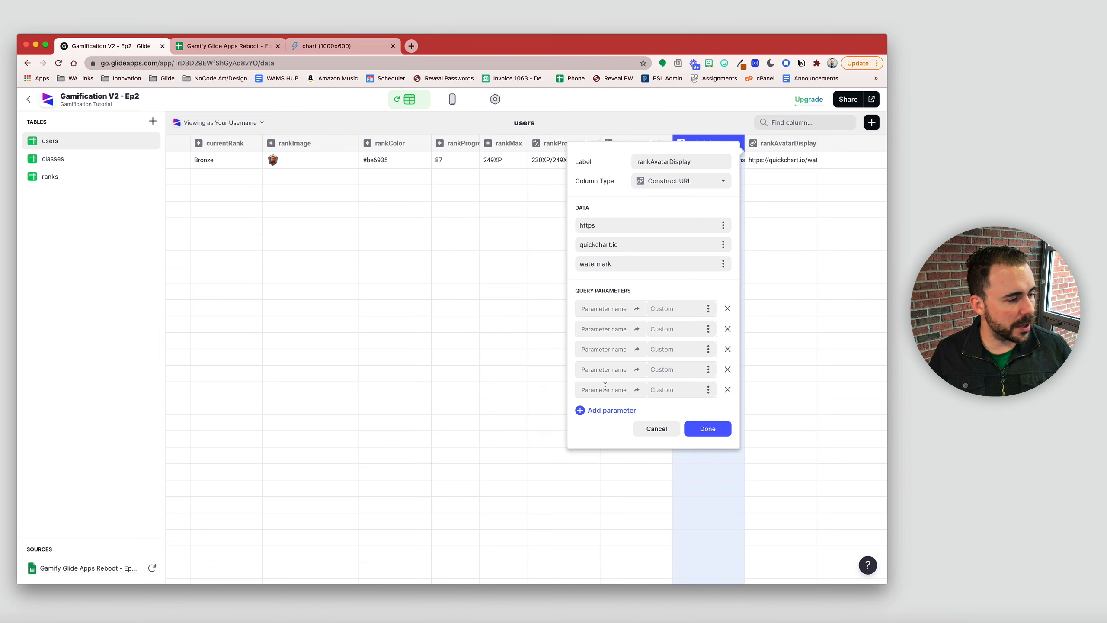
left_click(608, 305)
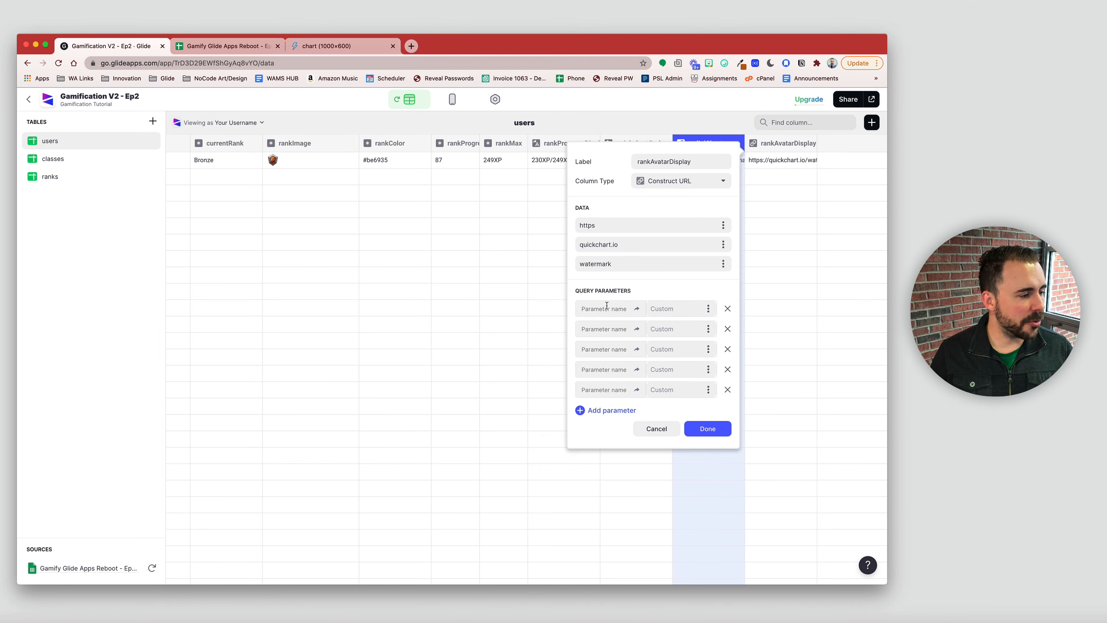
type("main")
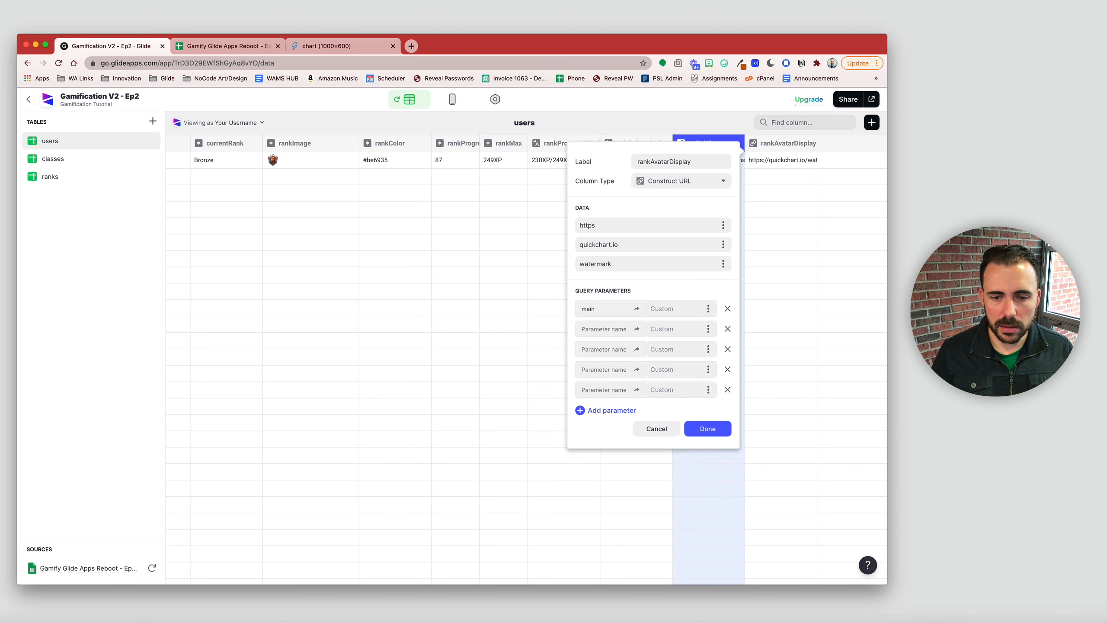
type("ImageUrl")
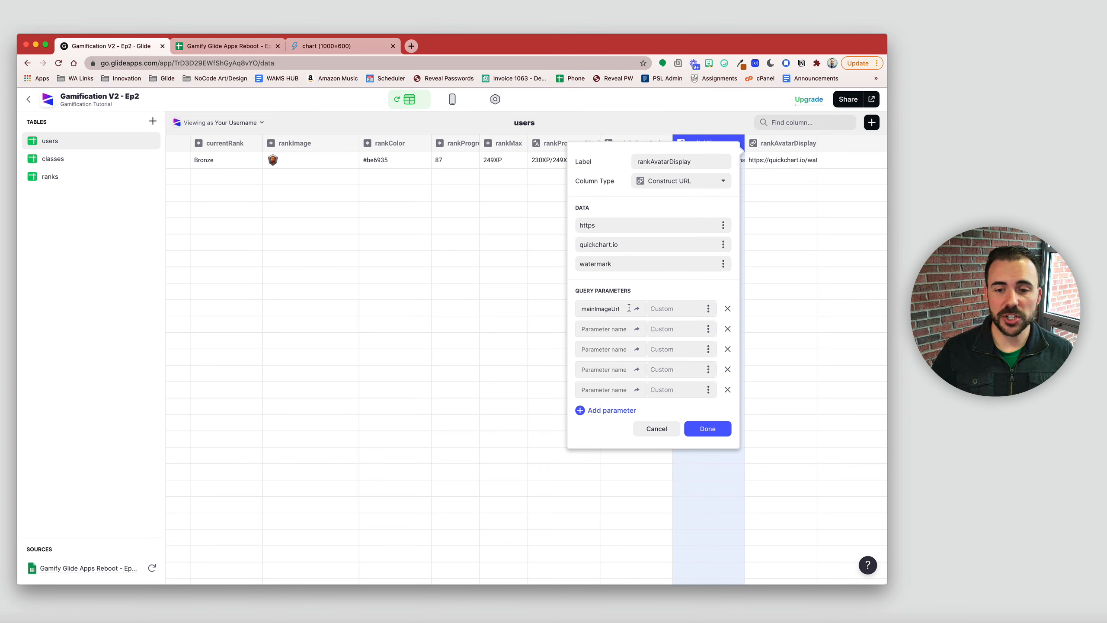
left_click(708, 309)
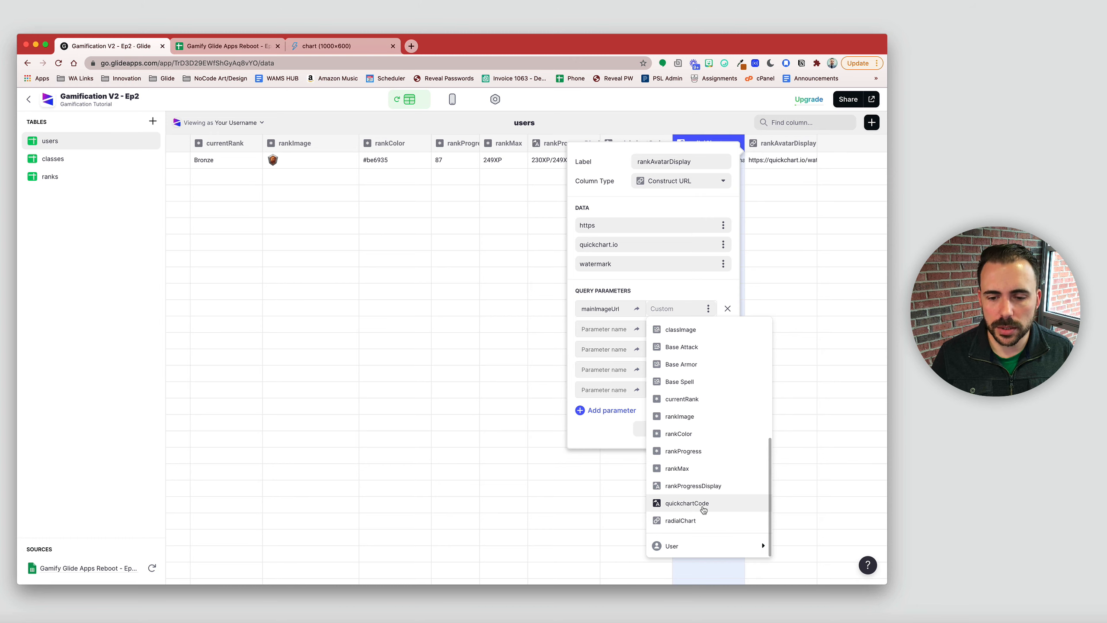
left_click(674, 520)
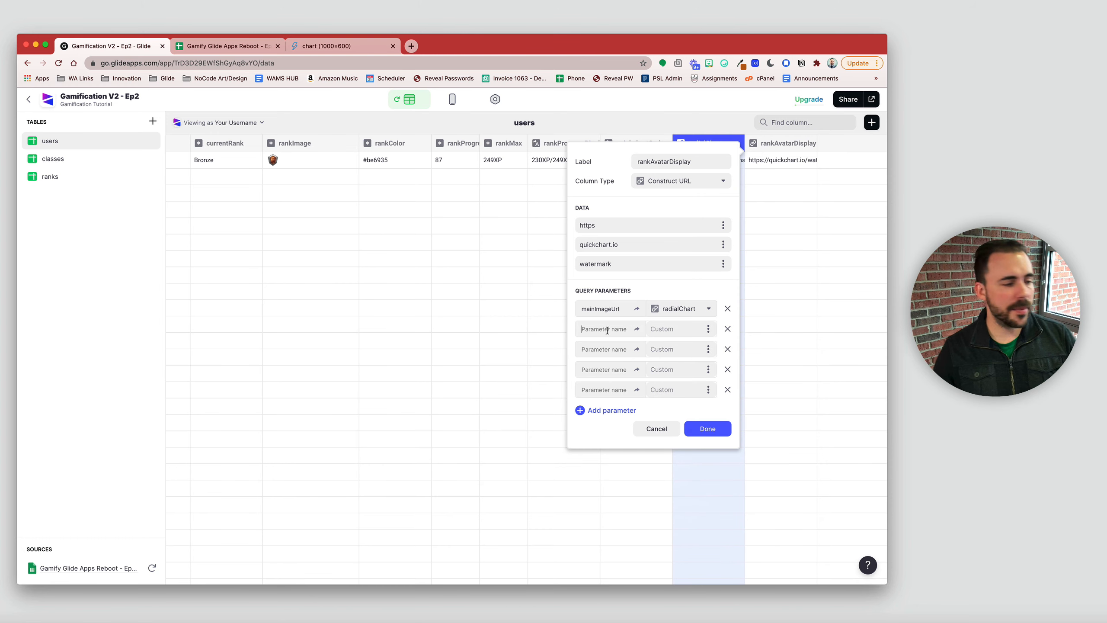
Step: Name the second query parameter markImageUrl and set its value to the rankImage column
type("mark")
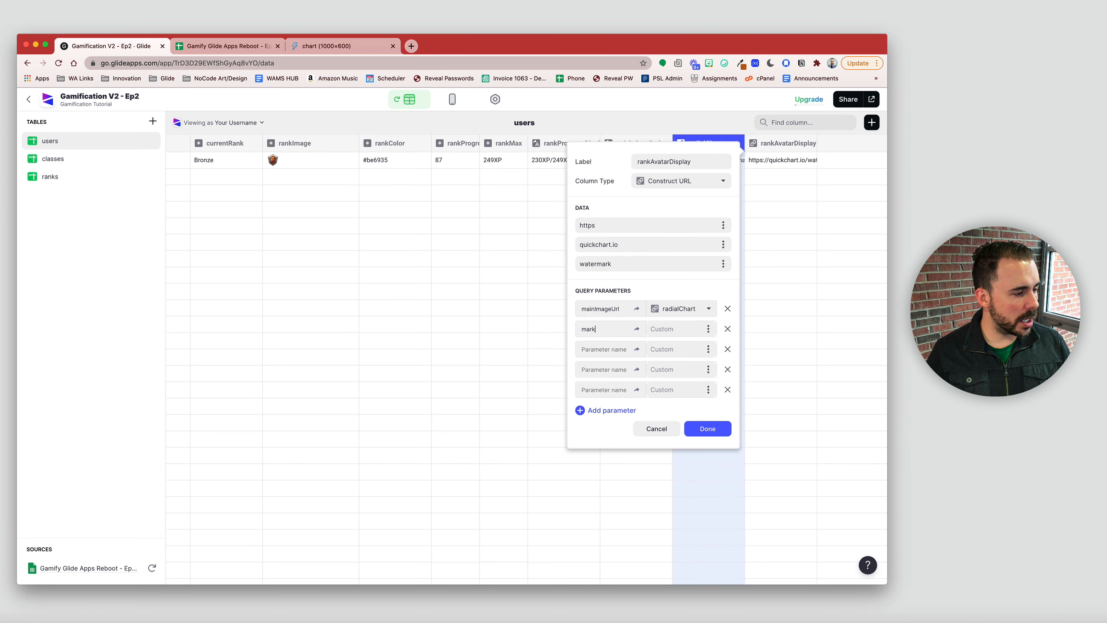
type("ImageUR")
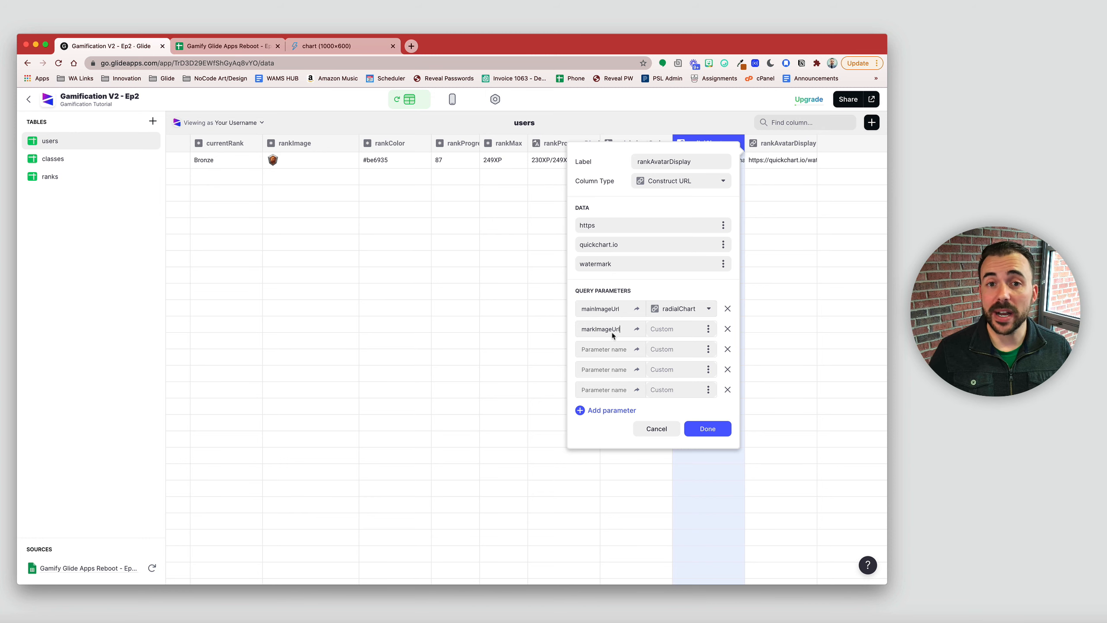
left_click(708, 330)
scroll(724, 512, "down", 5)
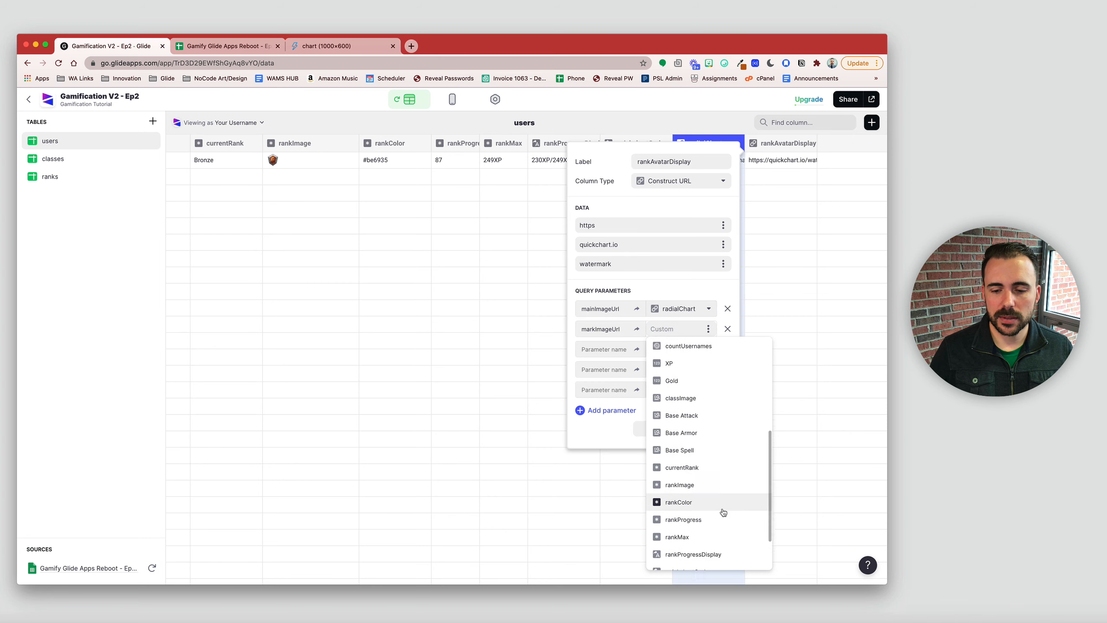
scroll(724, 512, "down", 2)
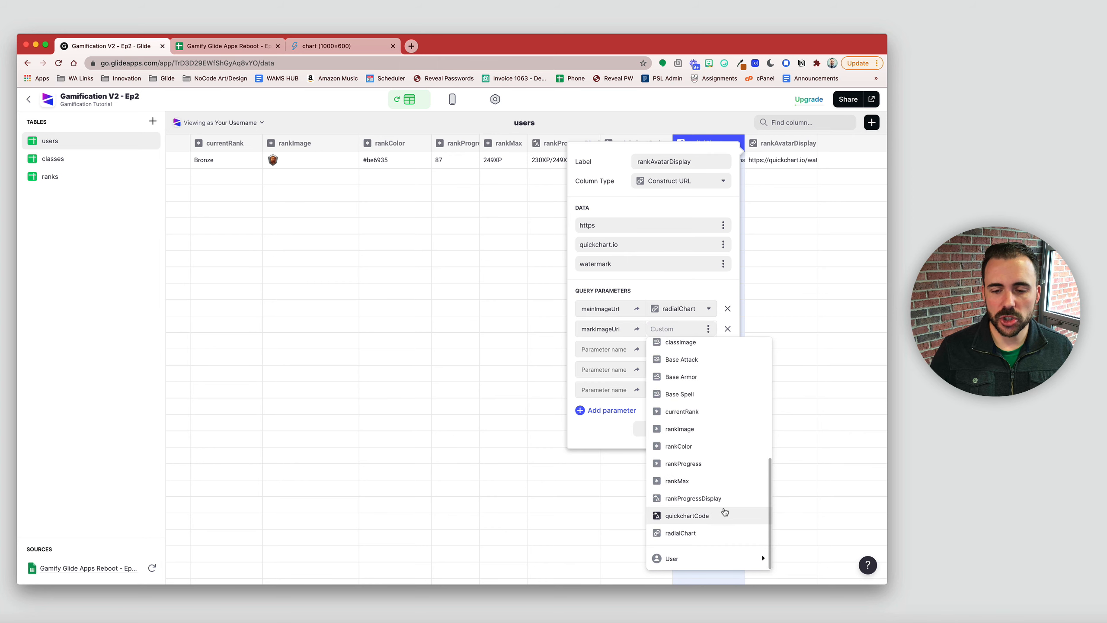
left_click(690, 429)
Step: Name the third query parameter markRatio and give it the custom value 0.3
left_click(611, 349)
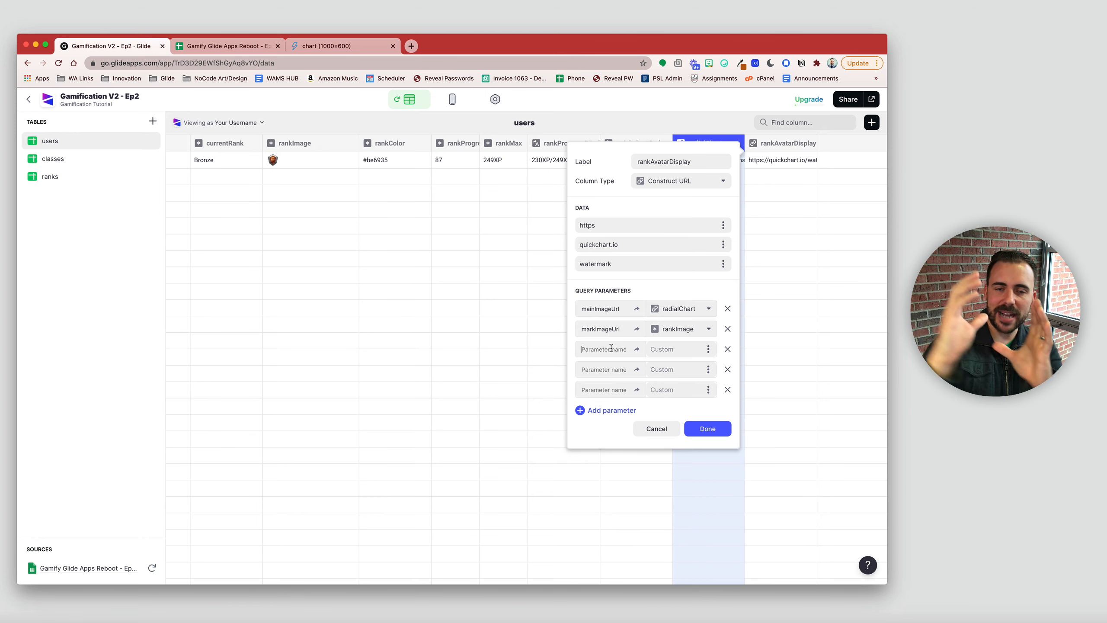
left_click(611, 347)
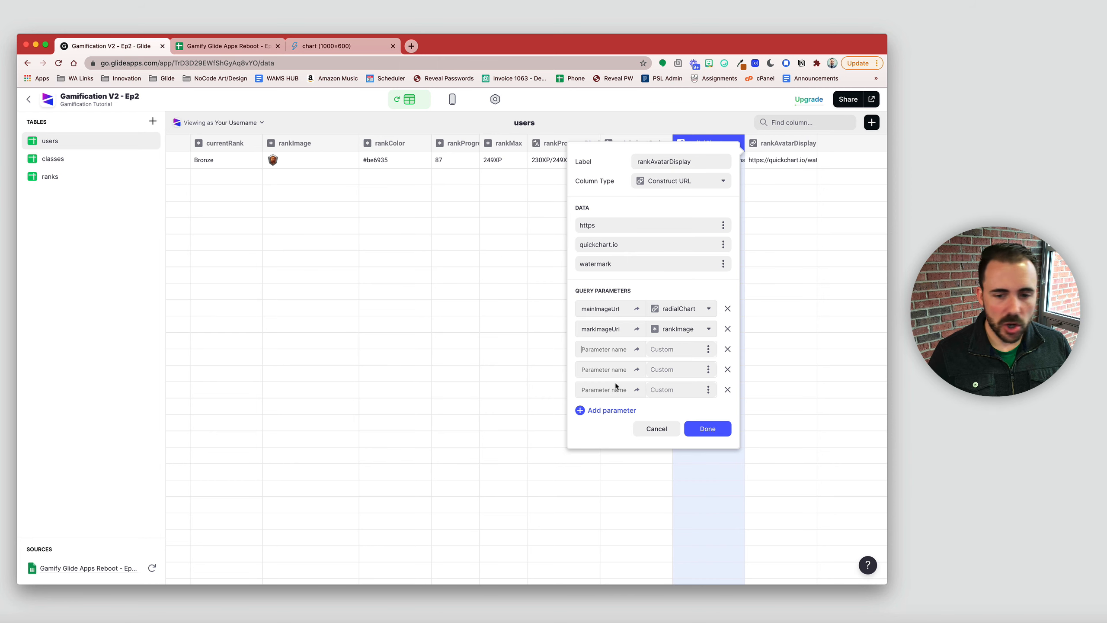
type("markRatio")
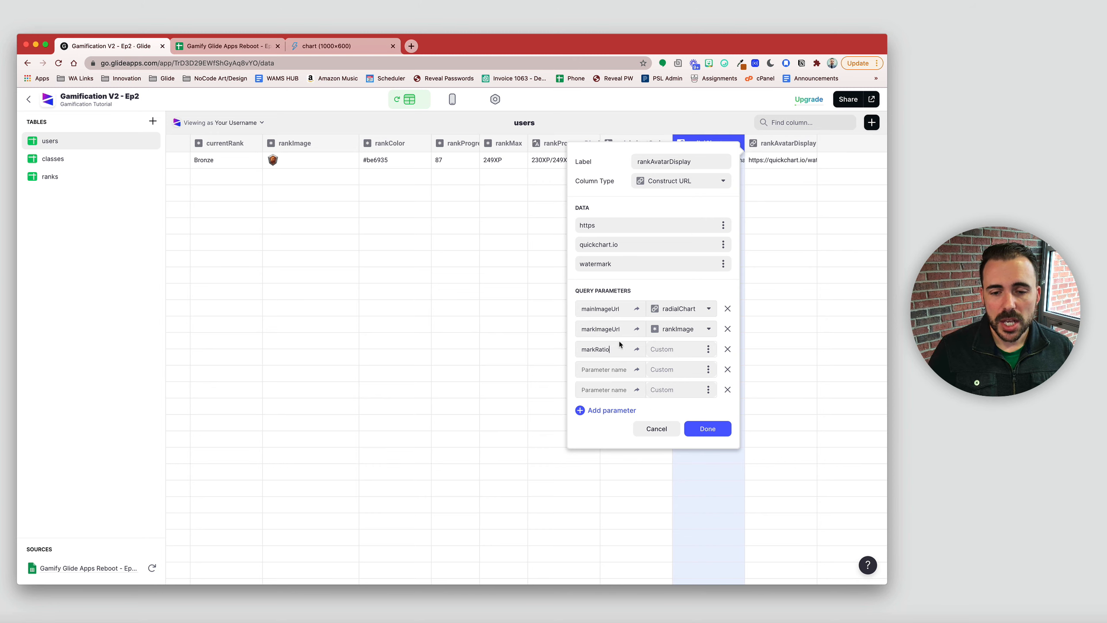
left_click(668, 350)
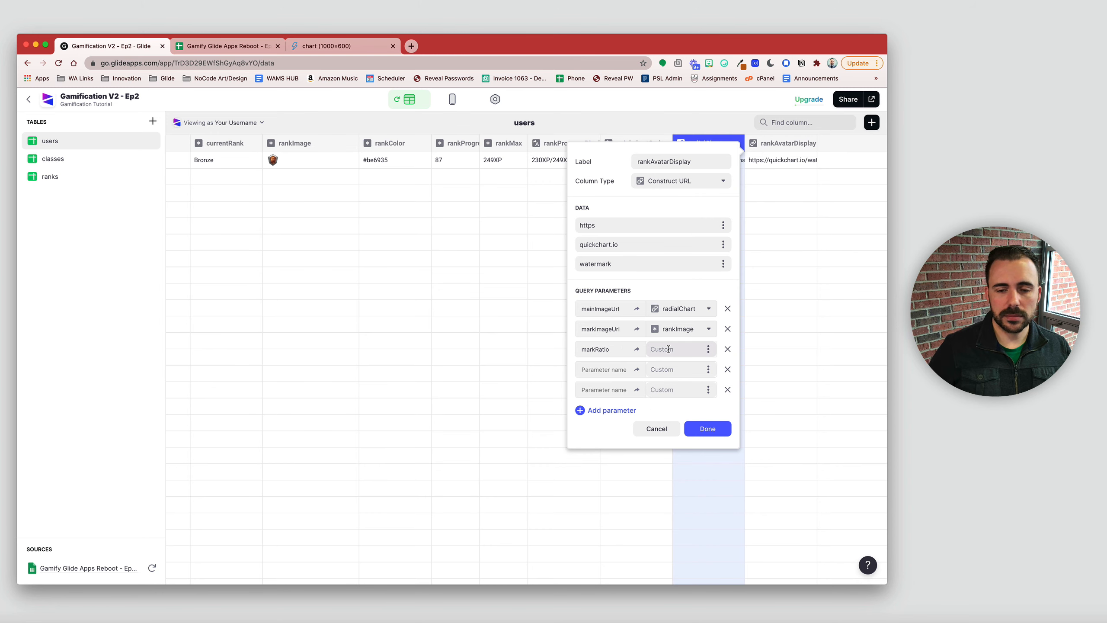
type(".3")
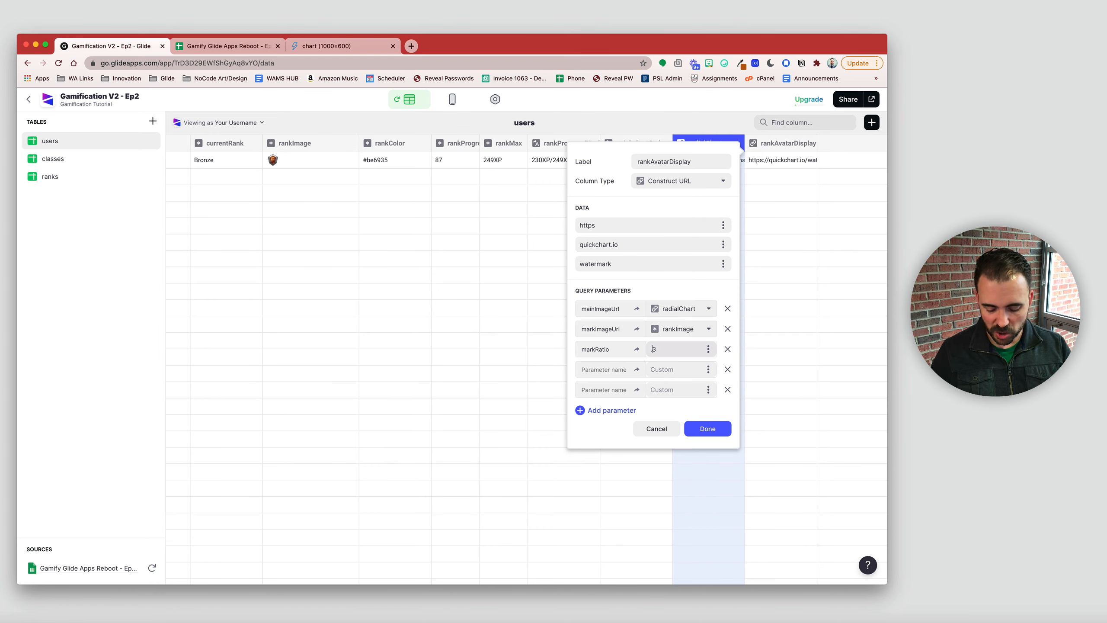
type("0")
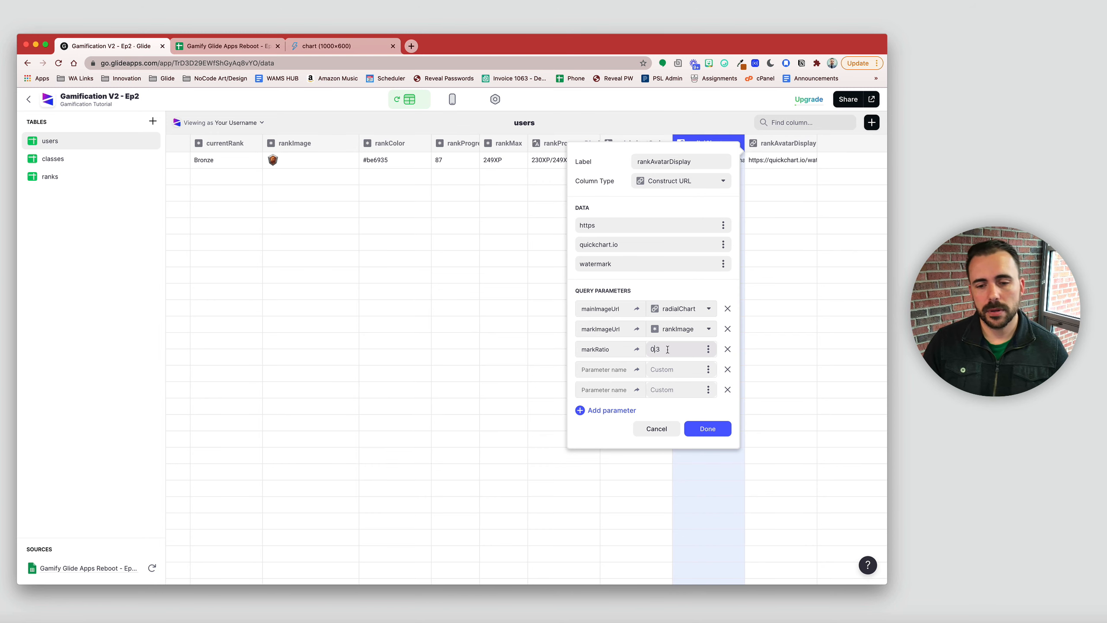
Step: Name the fourth query parameter position
left_click(579, 373)
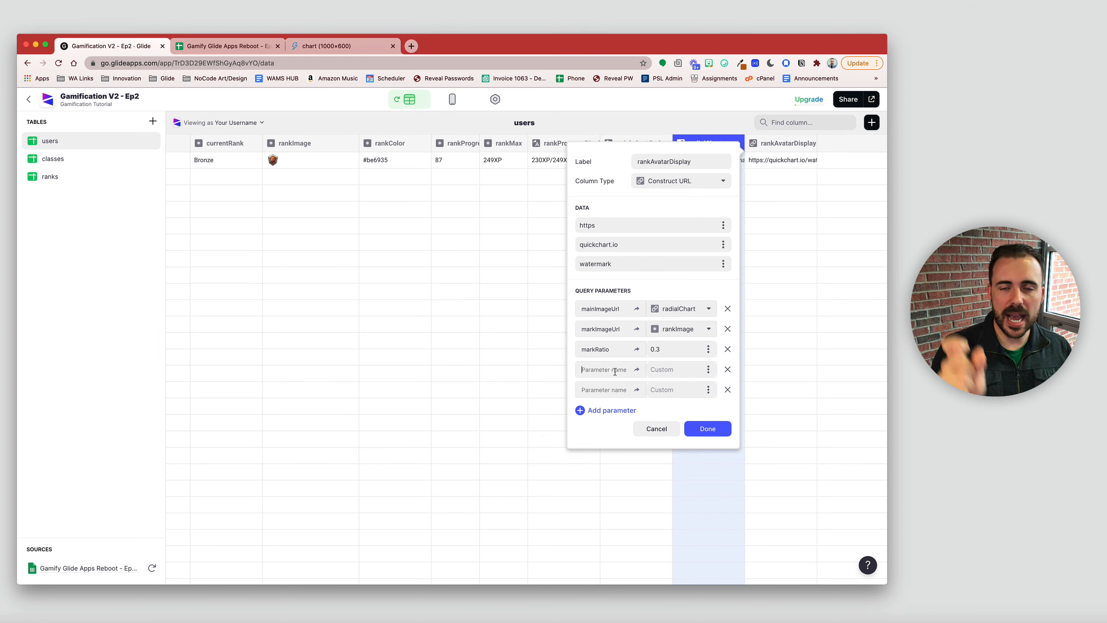
type("p")
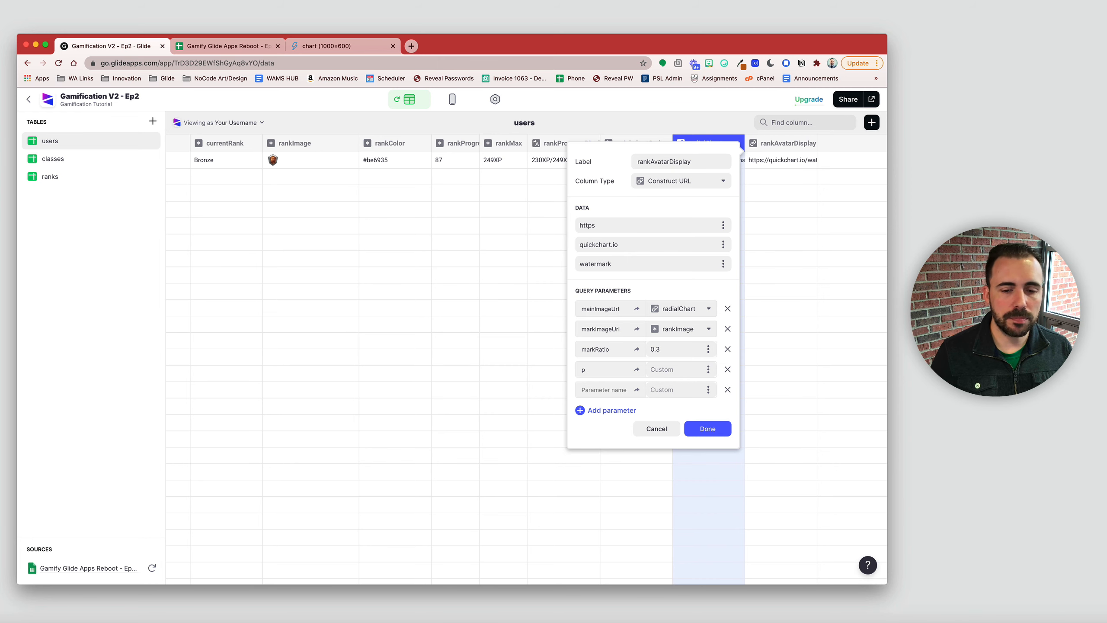
type("osition")
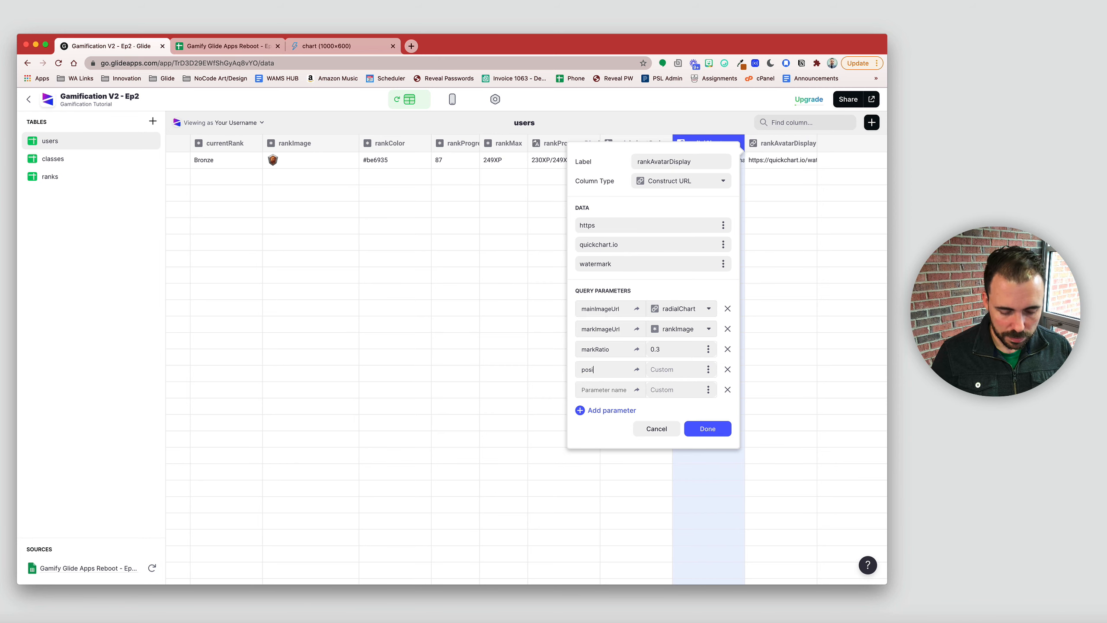
left_click(686, 374)
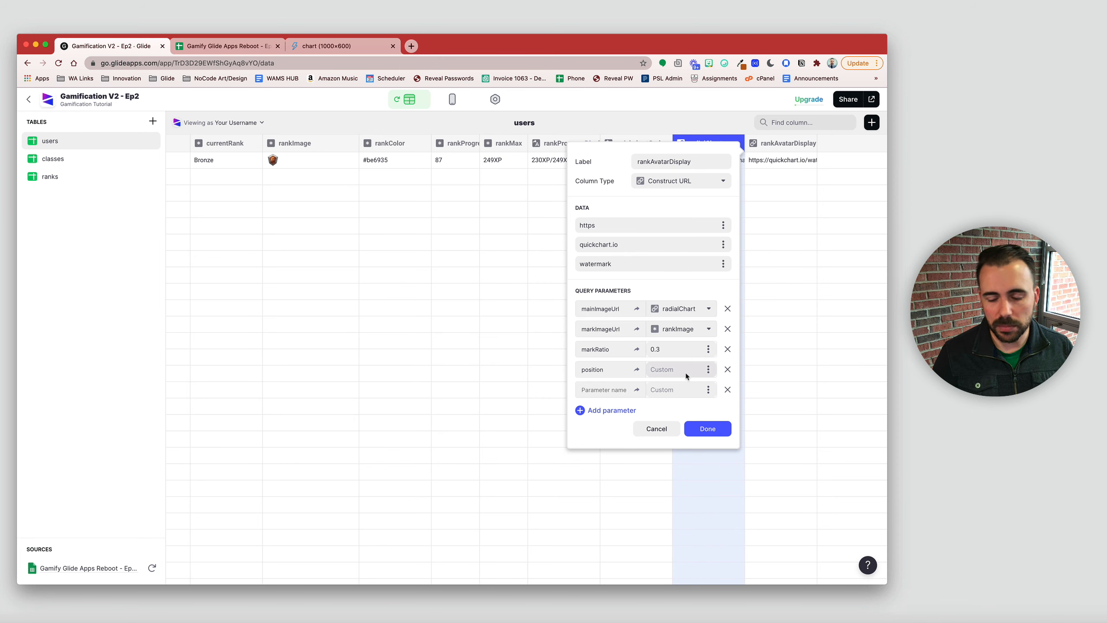
type("bottomLef")
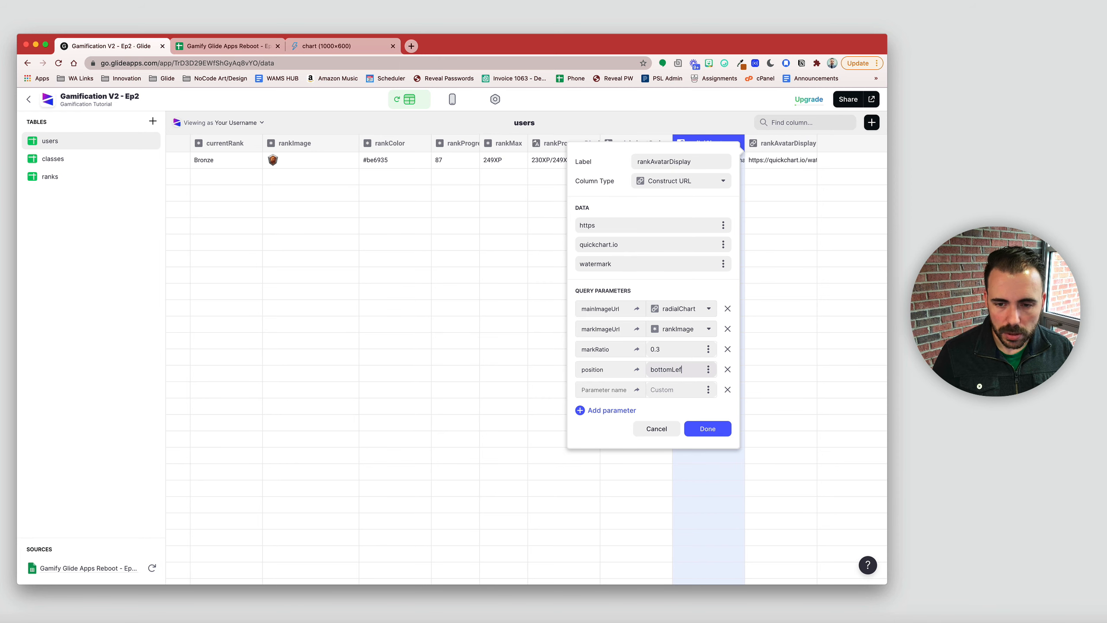
type("ty")
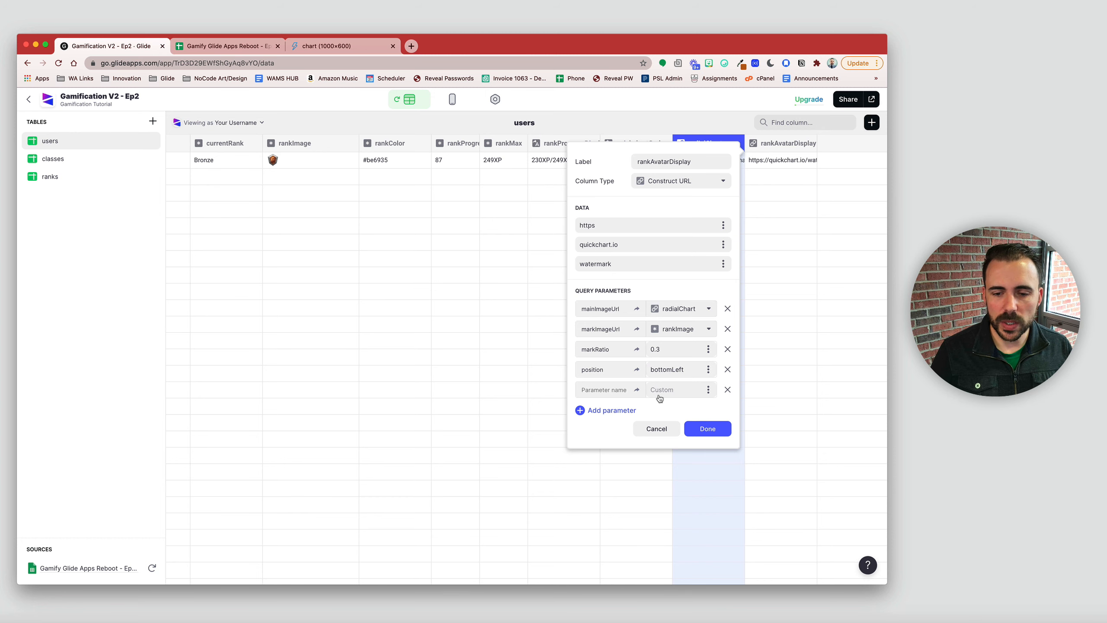
left_click_drag(688, 369, 638, 369)
key("BackSpace")
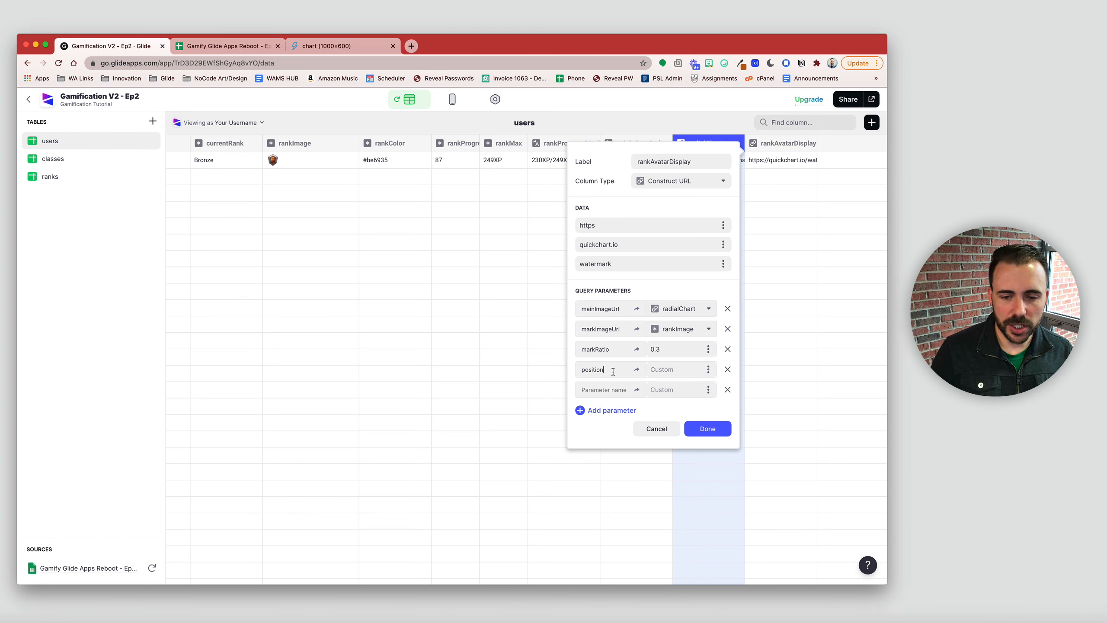
Step: Rename the fourth parameter positionX with value 100, name the fifth positionY with value 300, and save the rankAvatarDisplay column
type("X")
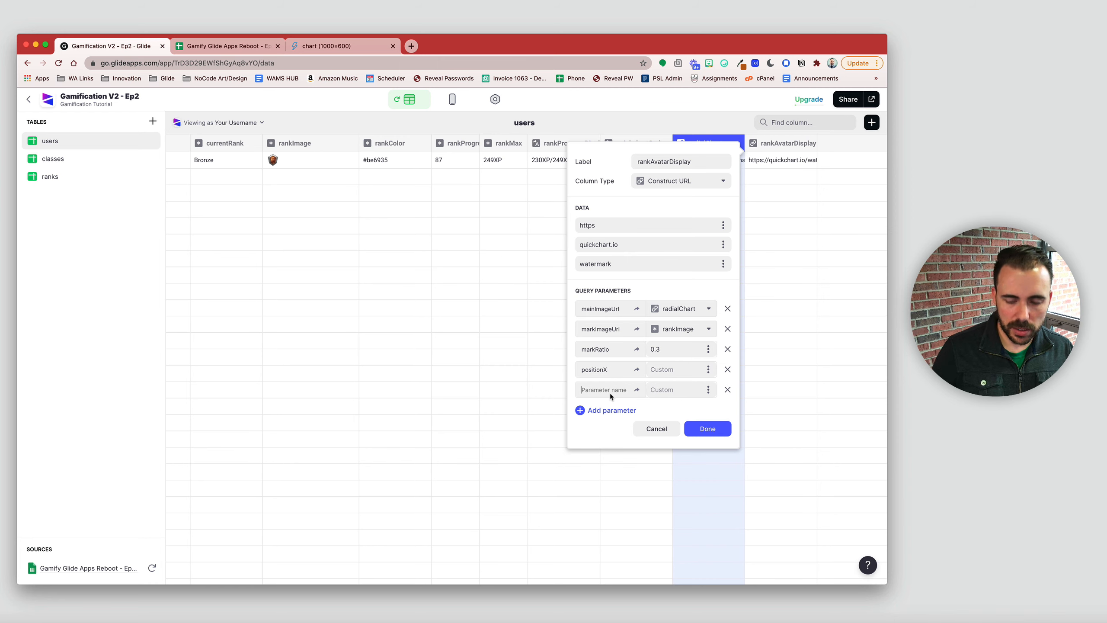
type("position")
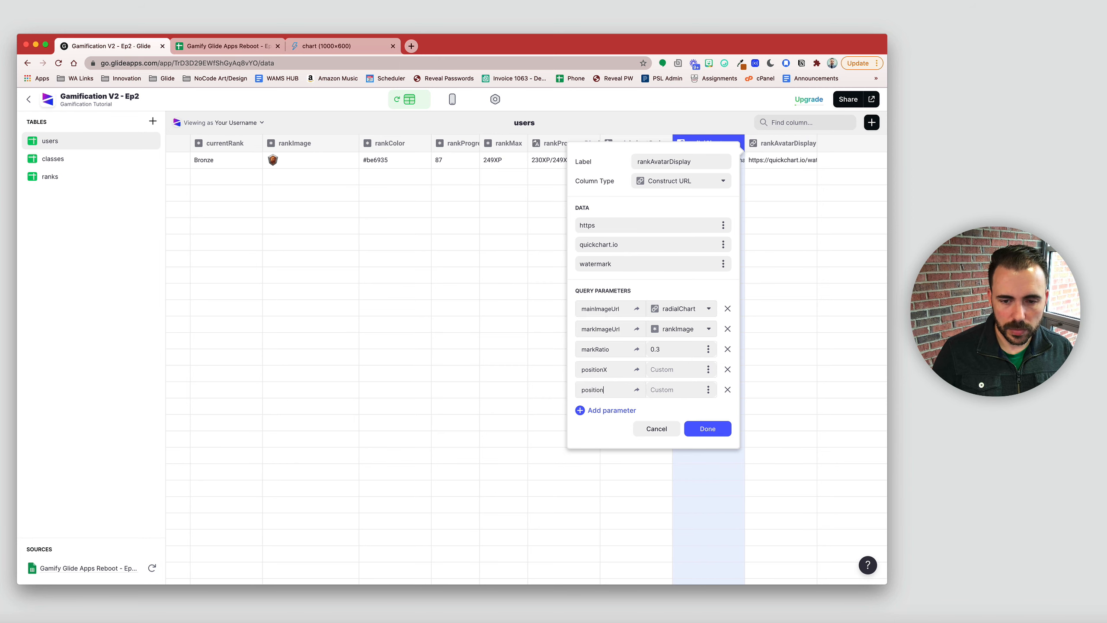
type("Y")
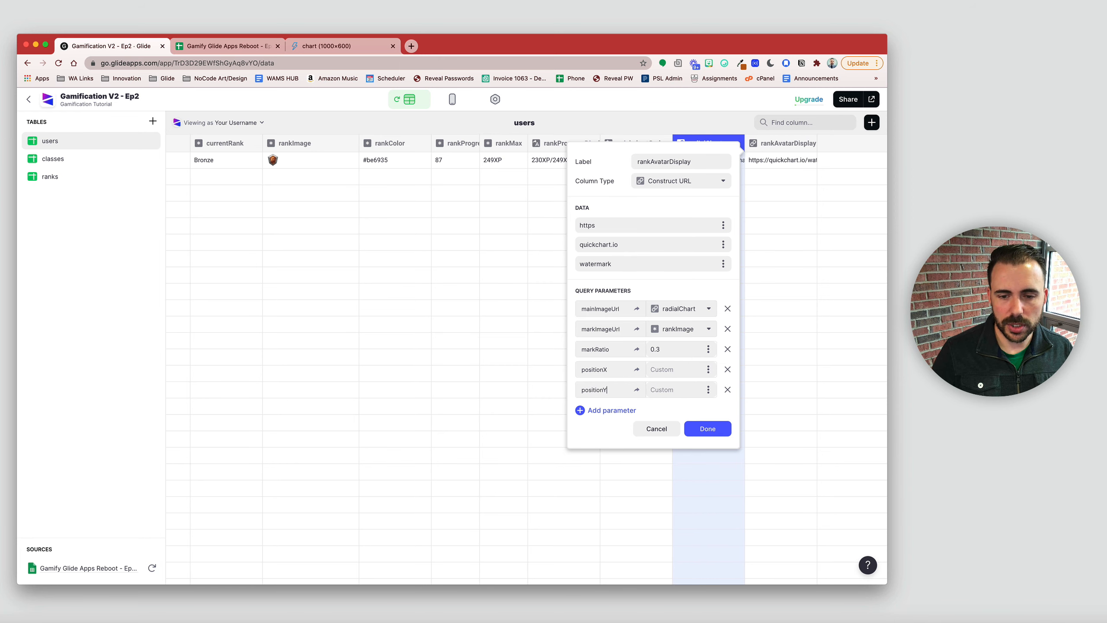
left_click(665, 369)
type("100")
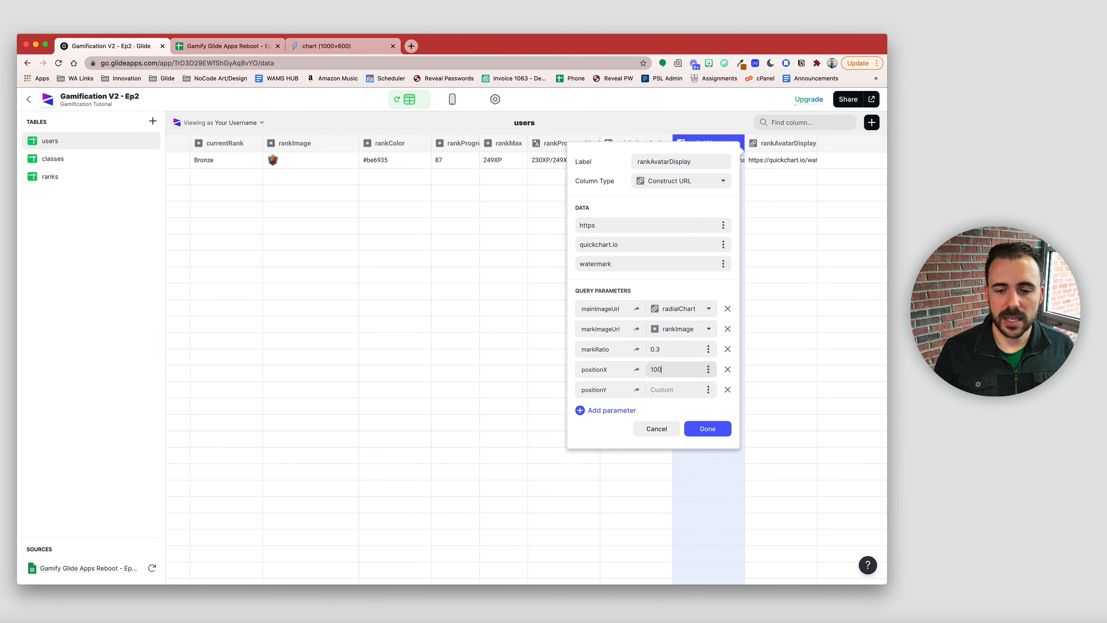
left_click(666, 389)
type("300")
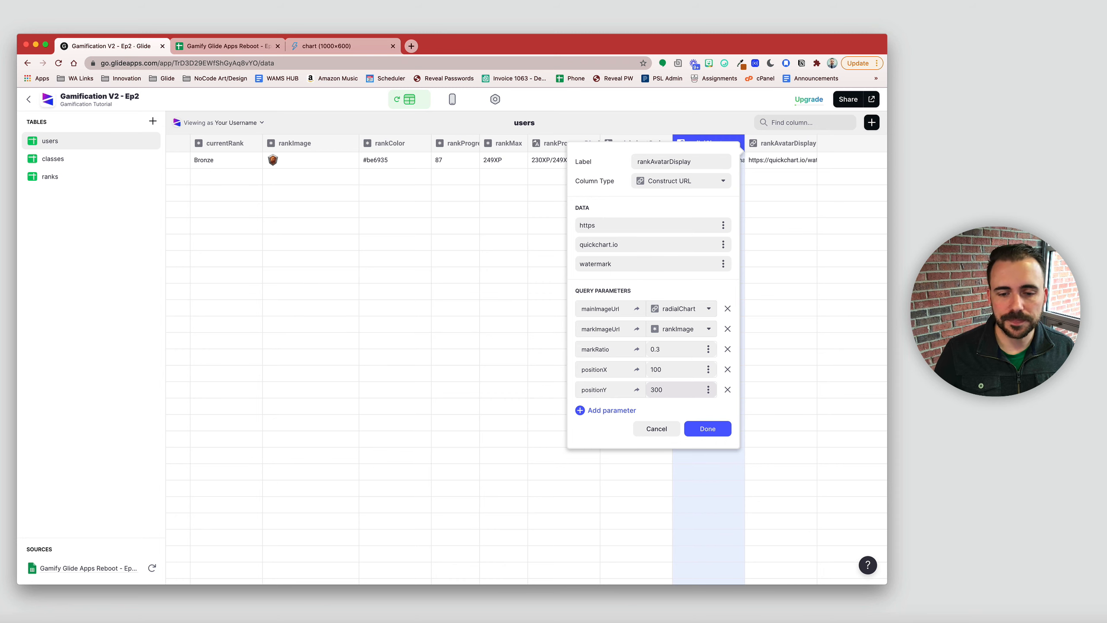
left_click(718, 432)
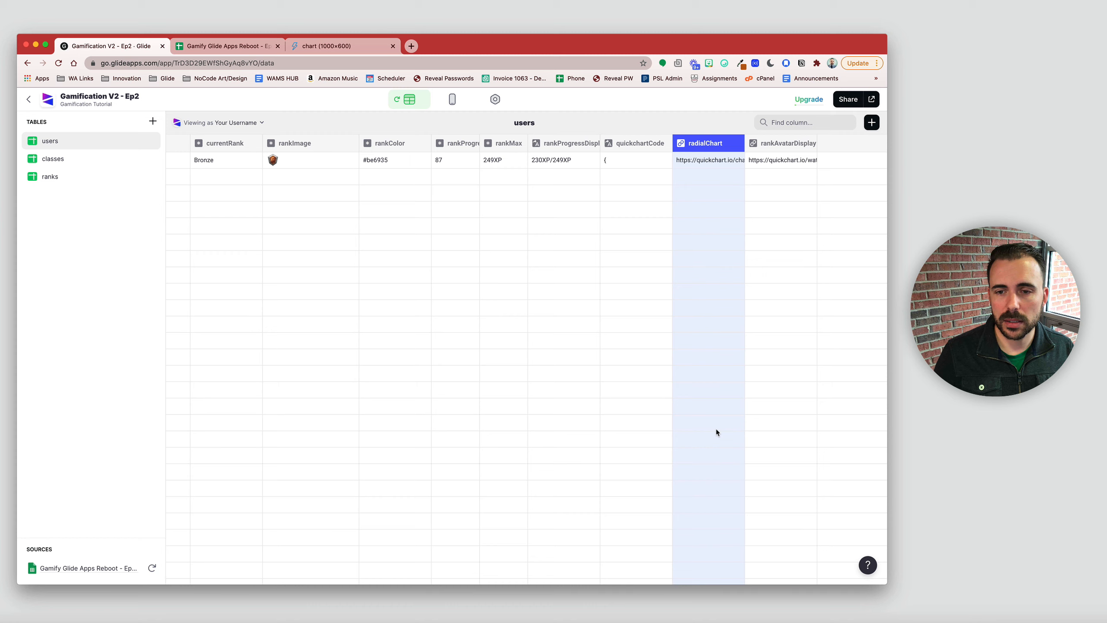
Step: Load the user's rankAvatarDisplay URL in the existing chart tab to check the rank badge's placement, and return to the Glide users table
left_click(773, 160)
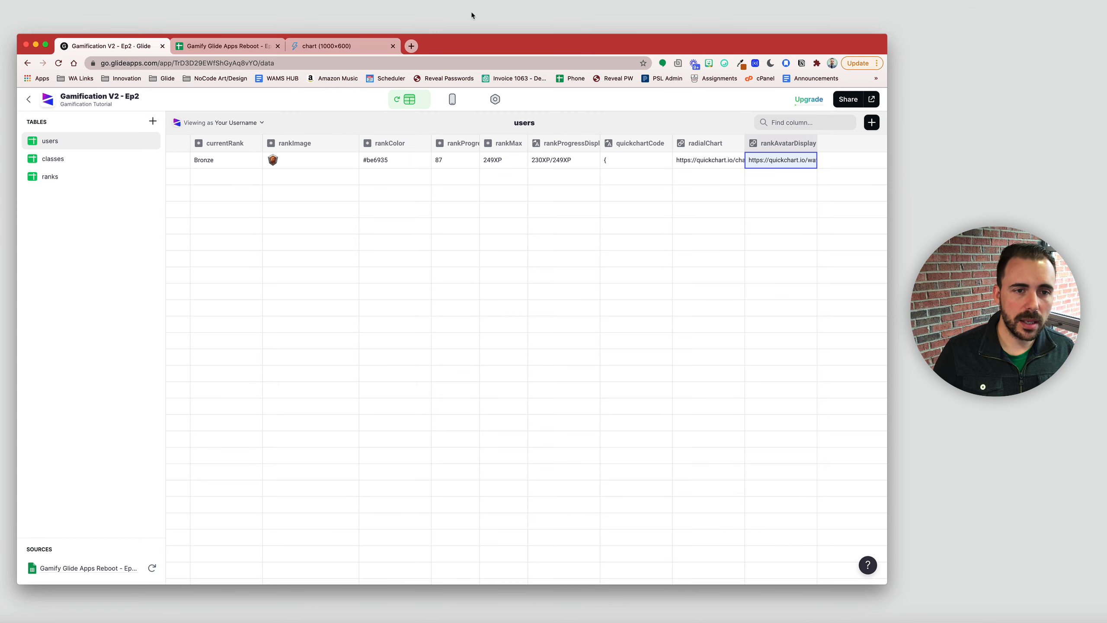
left_click(327, 46)
left_click(289, 64)
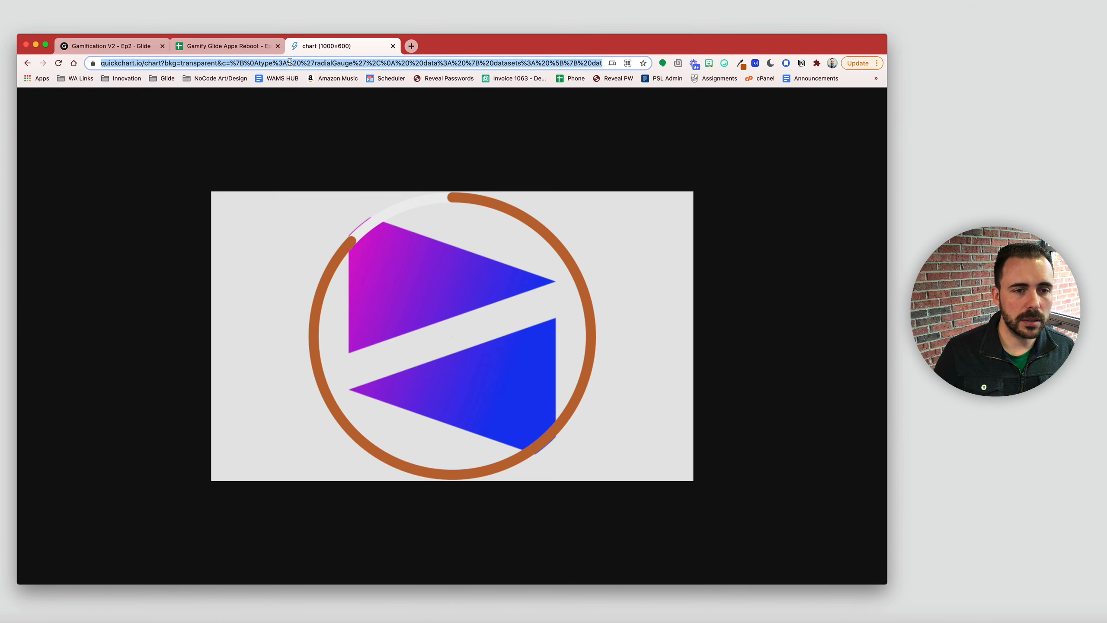
key("super+v")
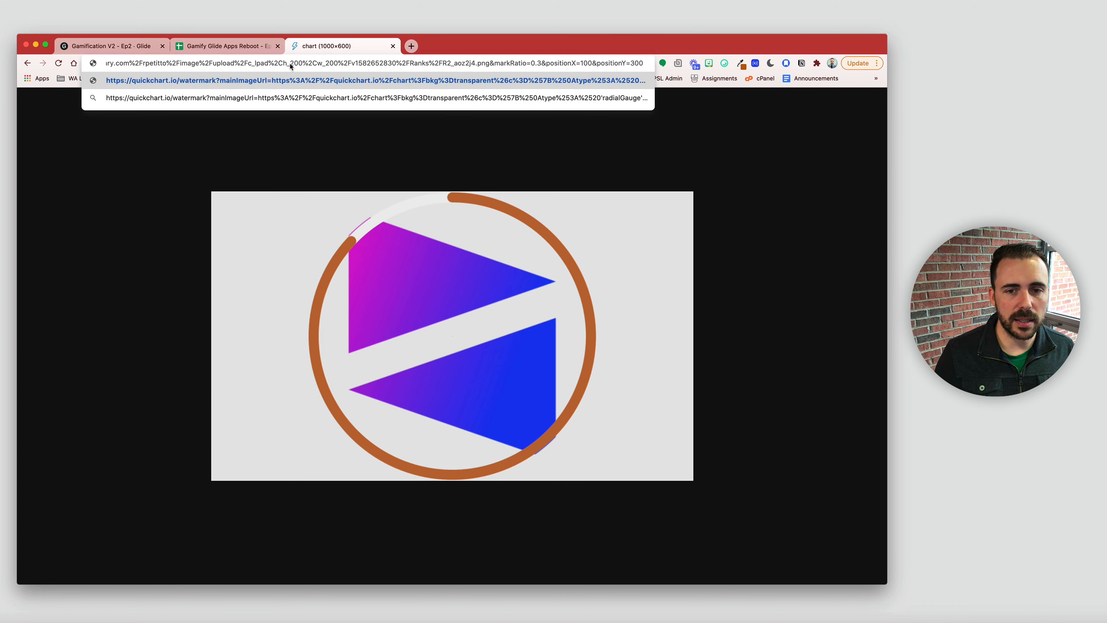
key("Return")
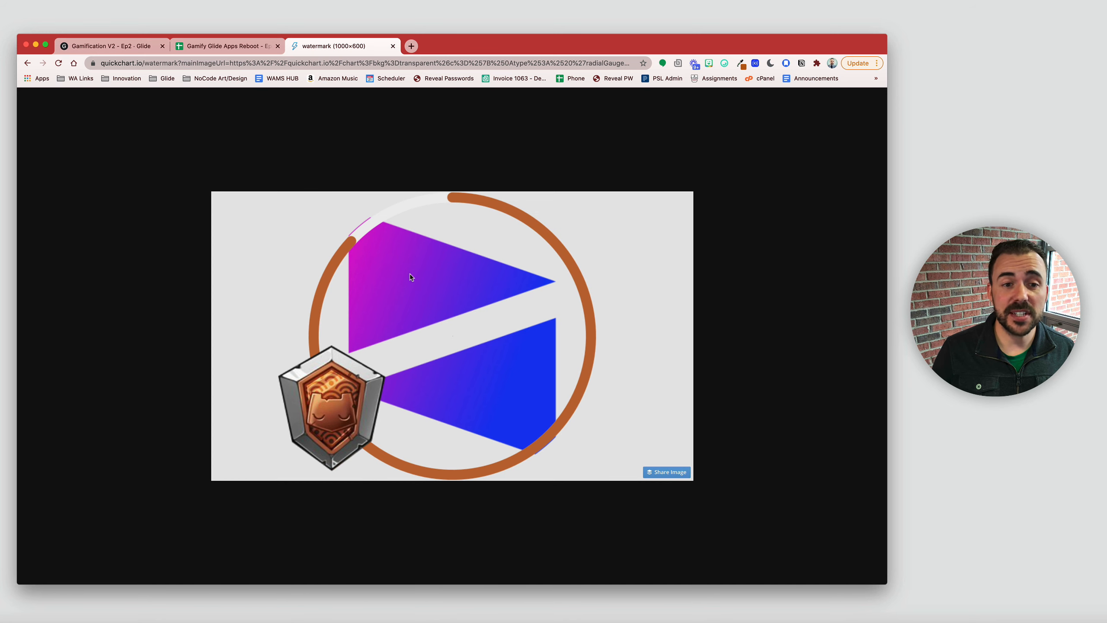
left_click_drag(410, 274, 972, 171)
left_click(112, 46)
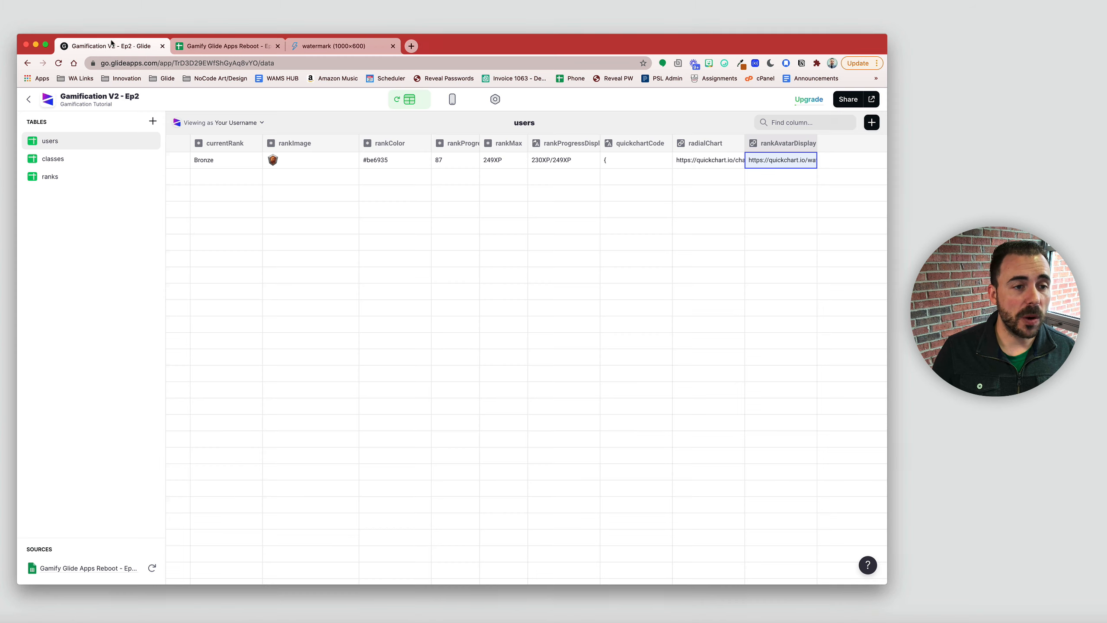
Step: Delete the rank image, progress bar and title components from the My Profile screen in the app layout
left_click(451, 99)
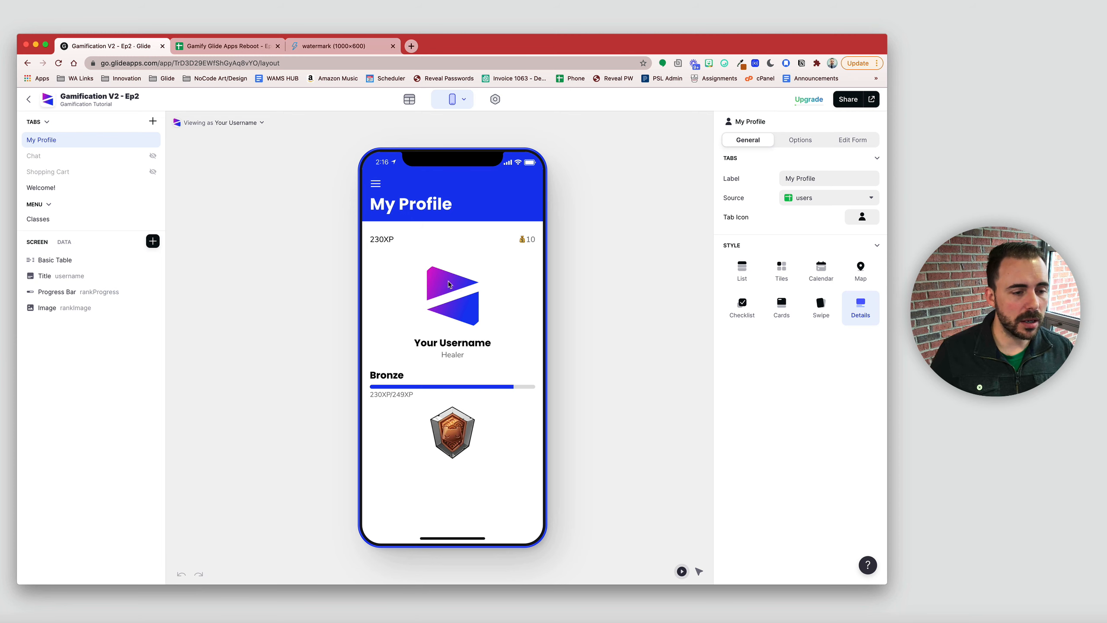
mouse_move(129, 308)
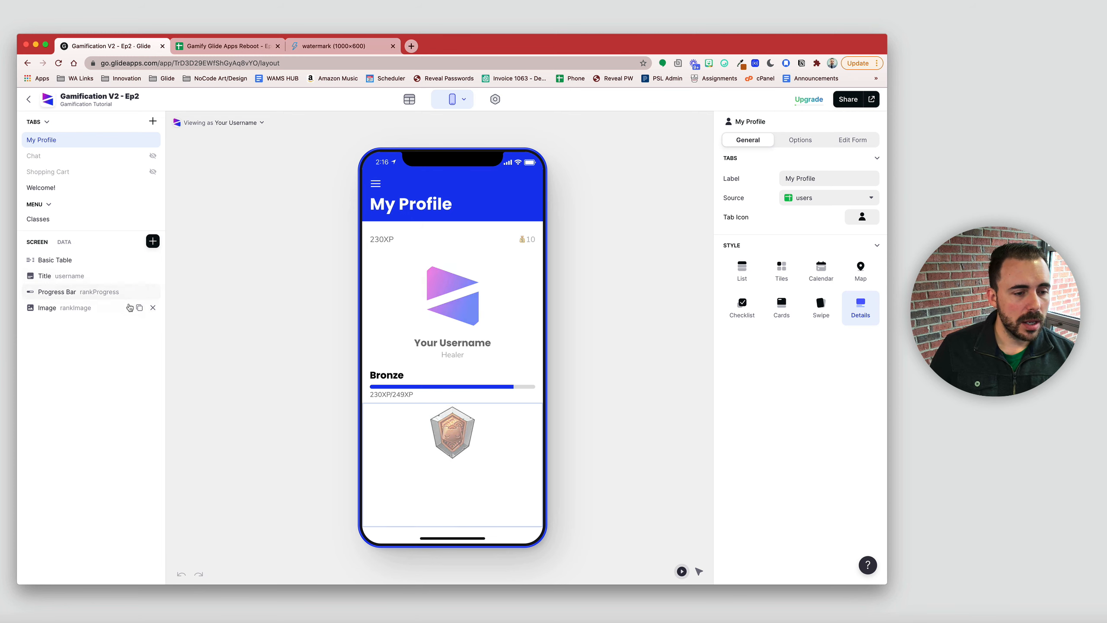
left_click(153, 308)
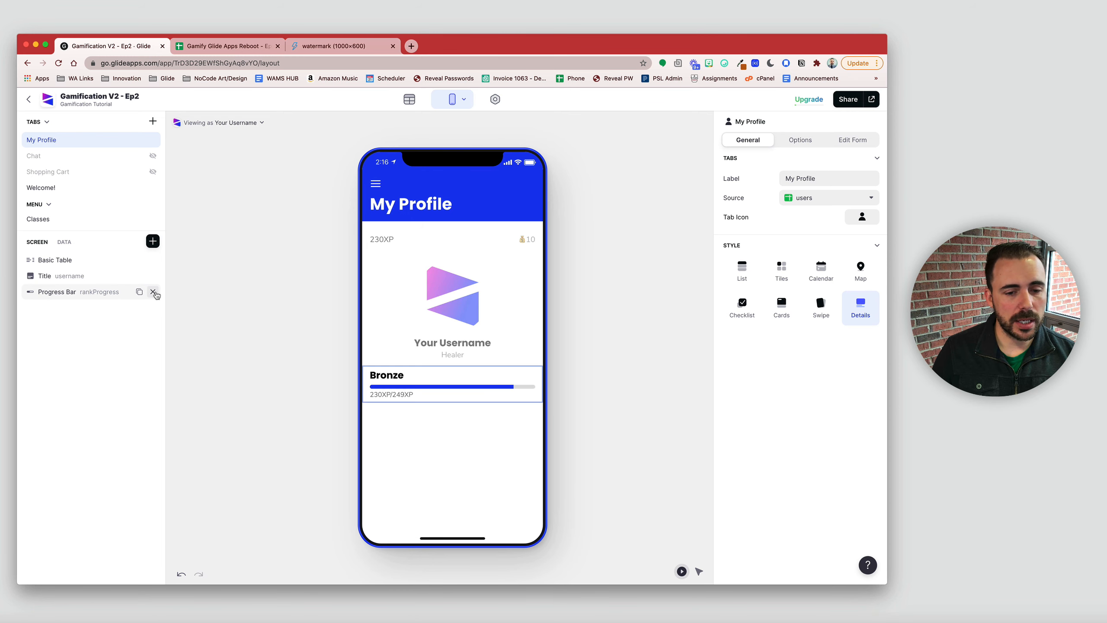
left_click(153, 292)
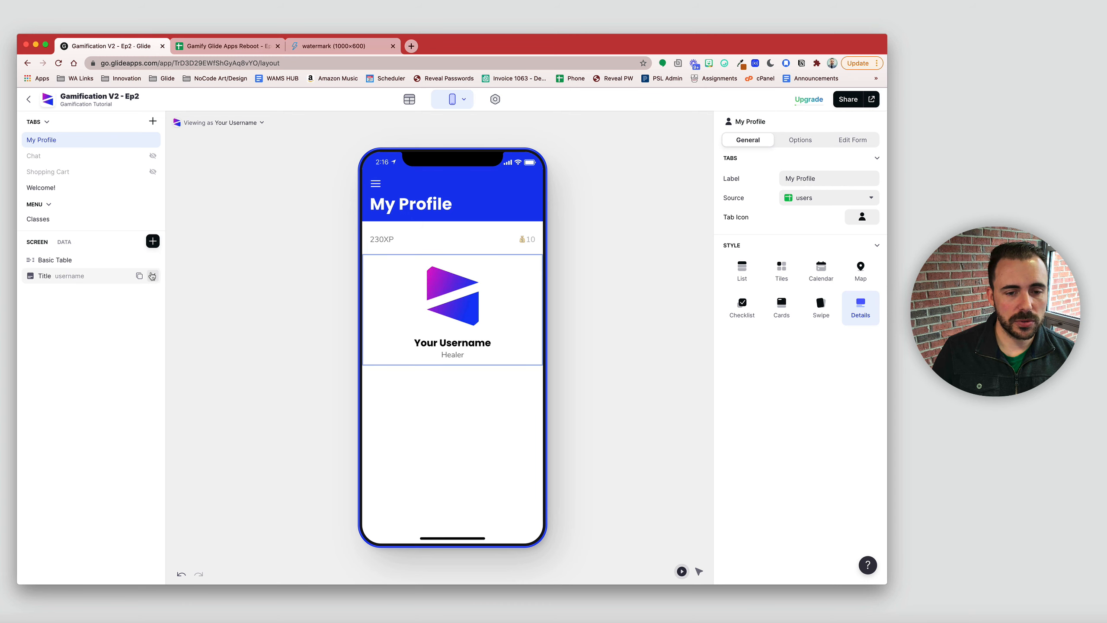
left_click(152, 275)
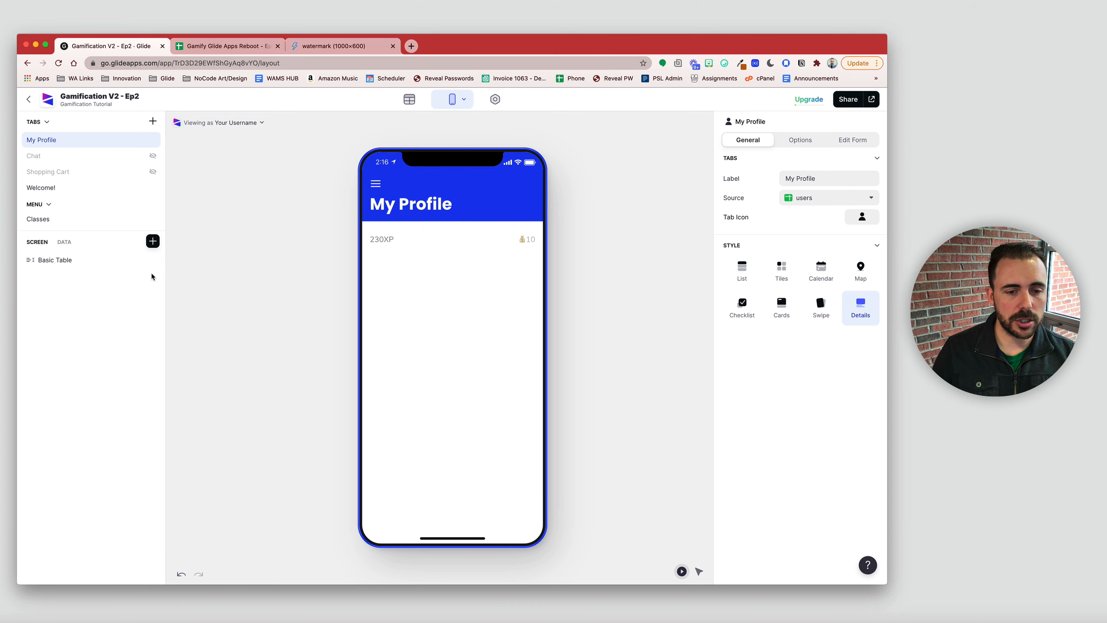
Step: Add an Image component to the My Profile screen and set its image source to rankAvatarDisplay
left_click(153, 241)
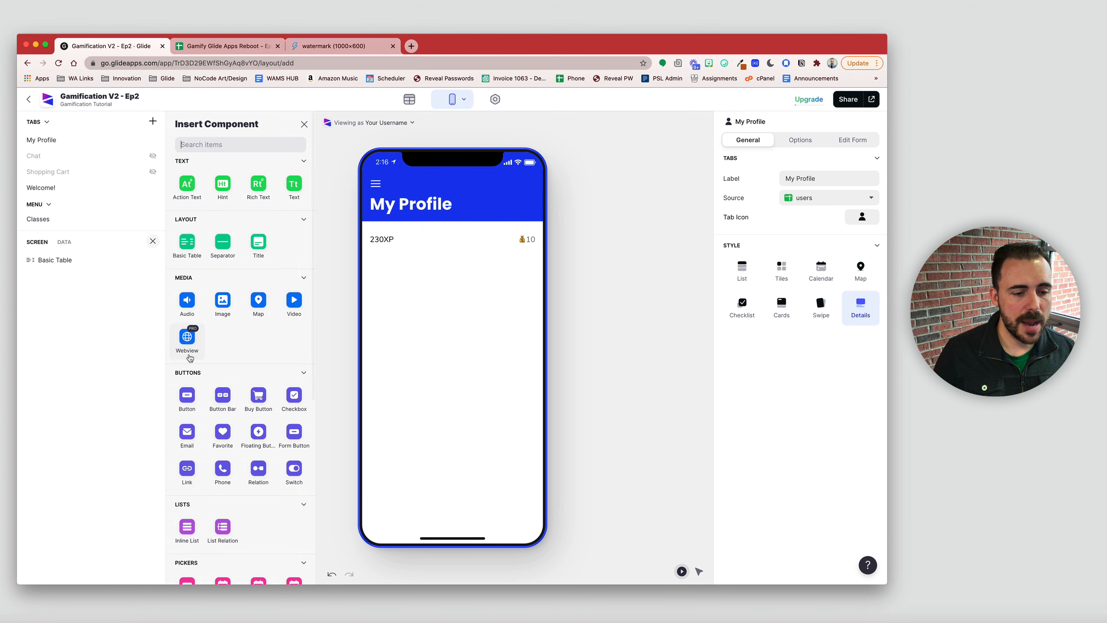
left_click(242, 144)
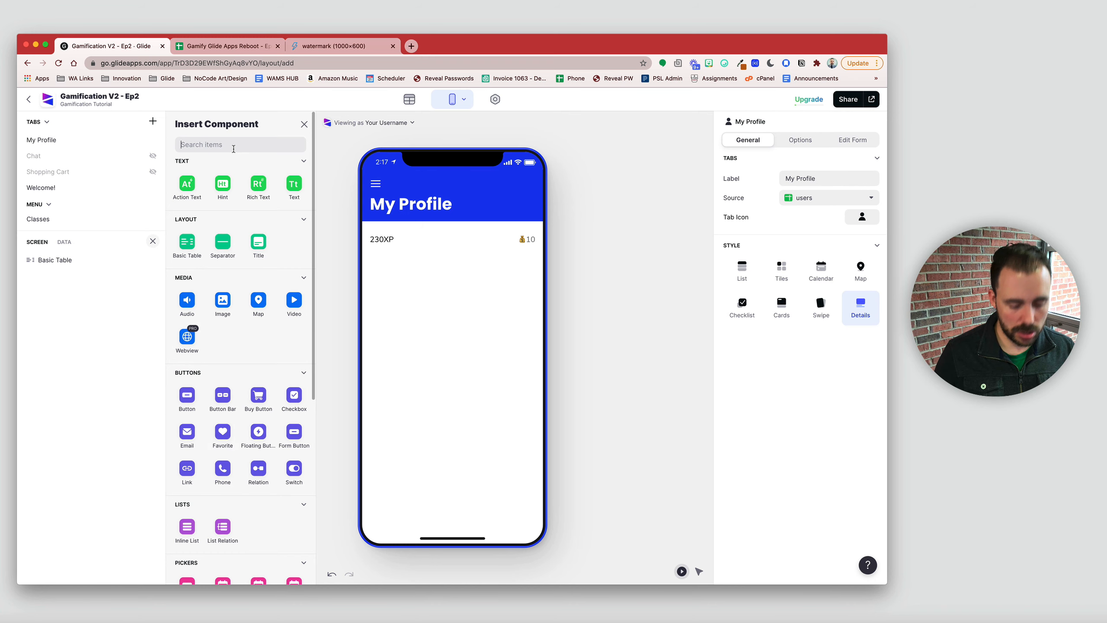
type("image")
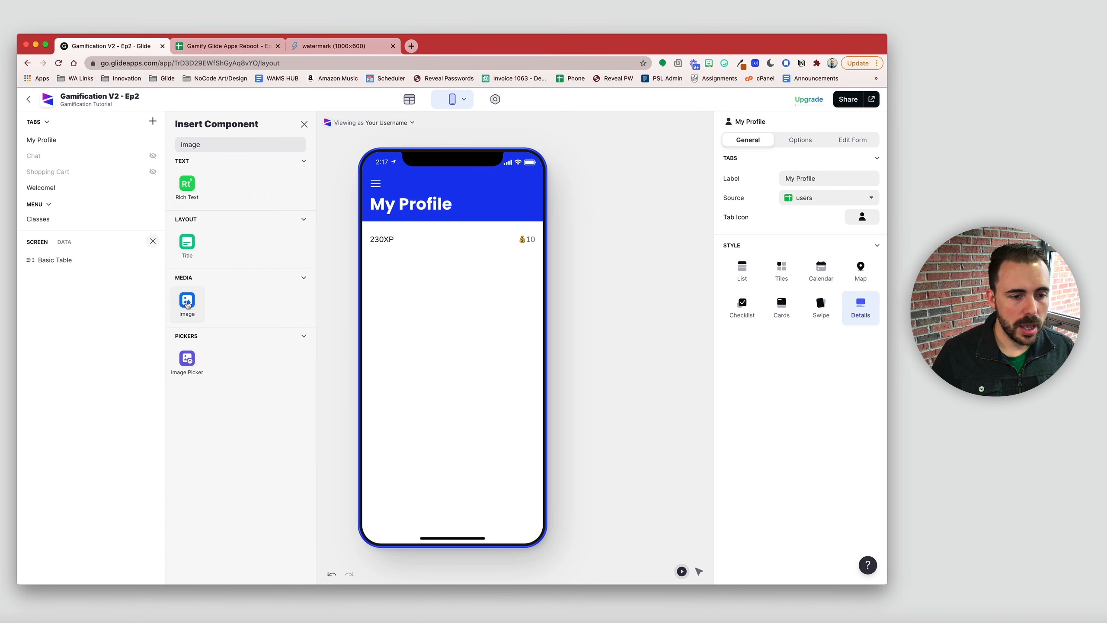
left_click(187, 302)
left_click(787, 178)
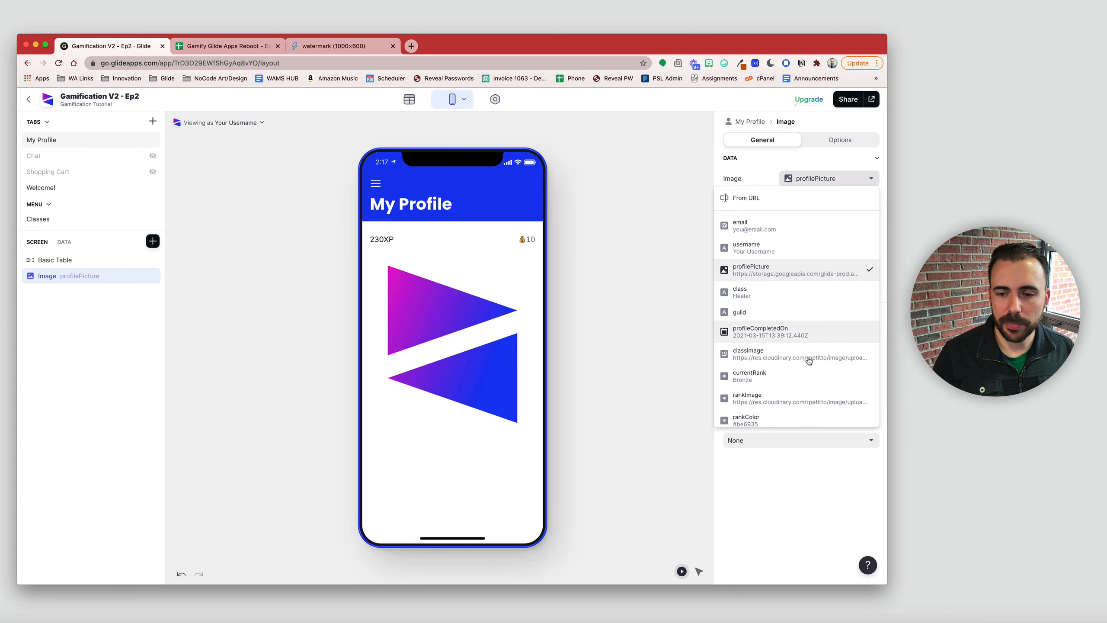
scroll(809, 364, "down", 3)
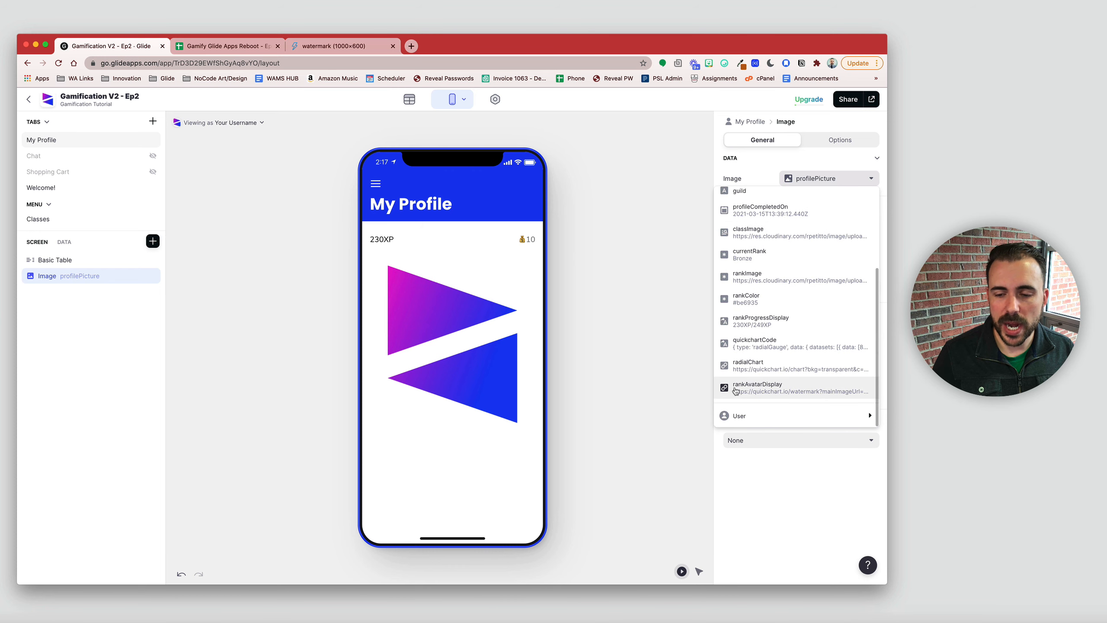
left_click(777, 391)
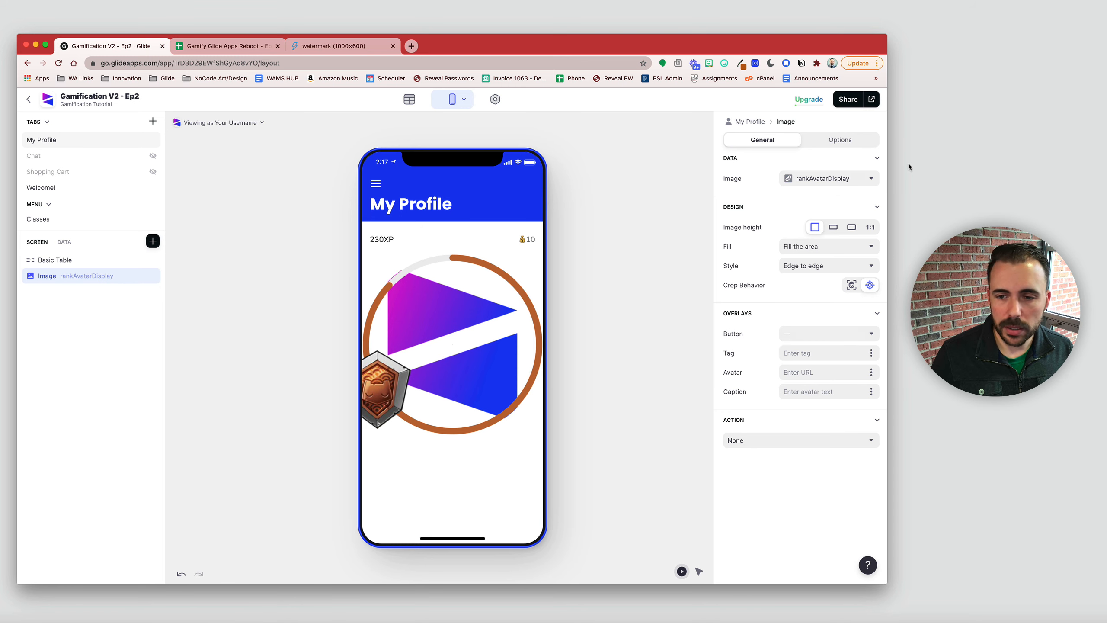
Step: Reduce the rankAvatarDisplay image's height and set its fill to Show the whole image
left_click(851, 227)
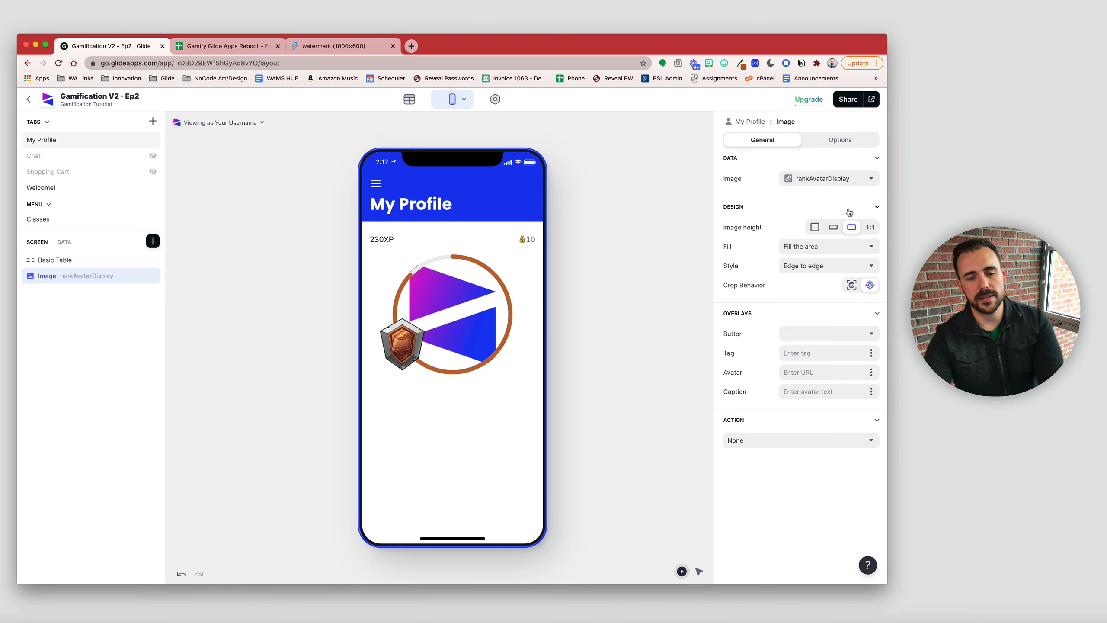
left_click(834, 229)
left_click(830, 248)
left_click(818, 282)
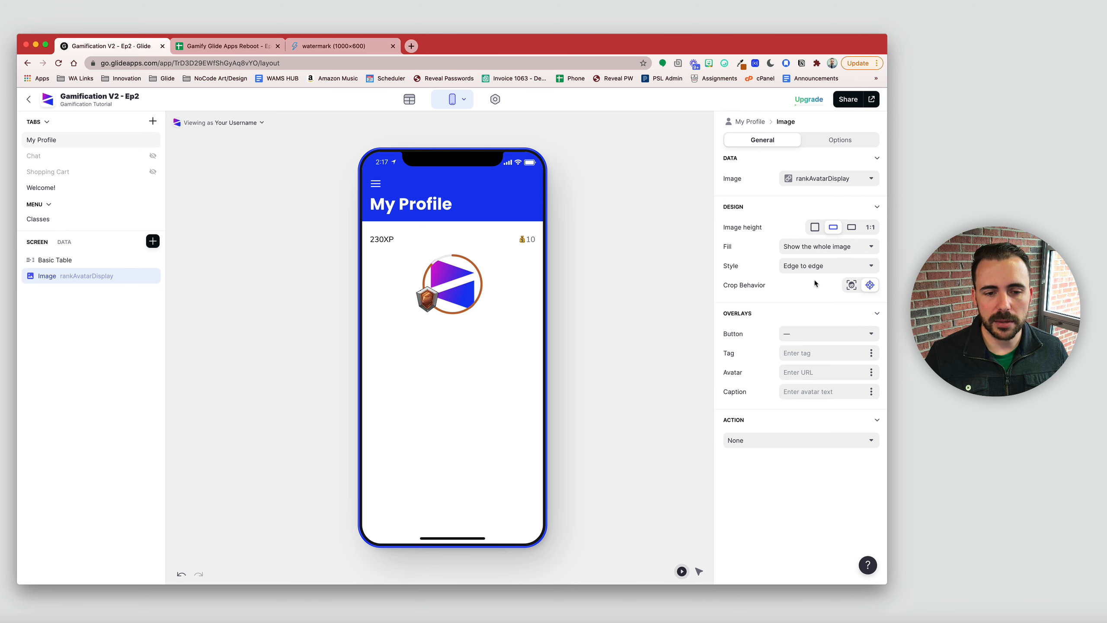
Step: Compare the available image heights for the rankAvatarDisplay component and settle on 3:2
left_click(850, 230)
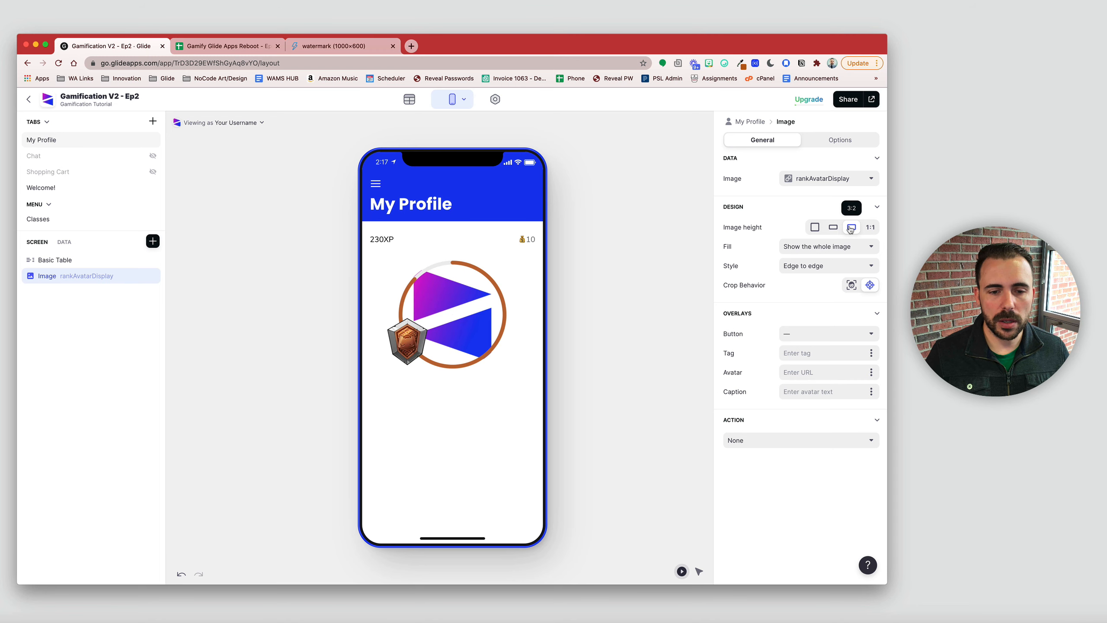
left_click(868, 229)
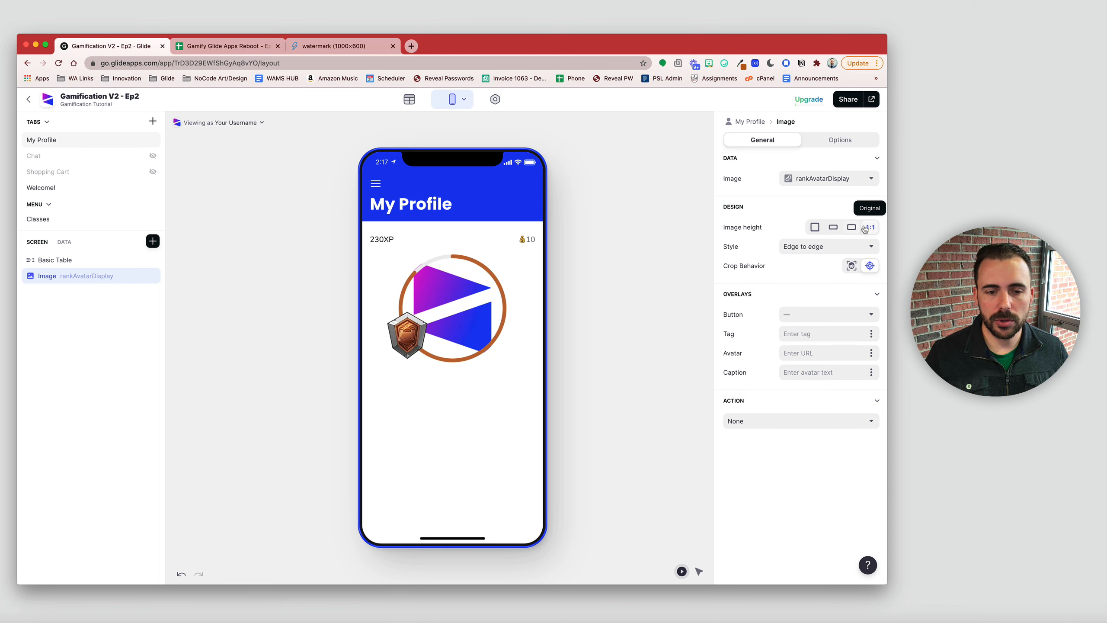
left_click(814, 227)
left_click(851, 228)
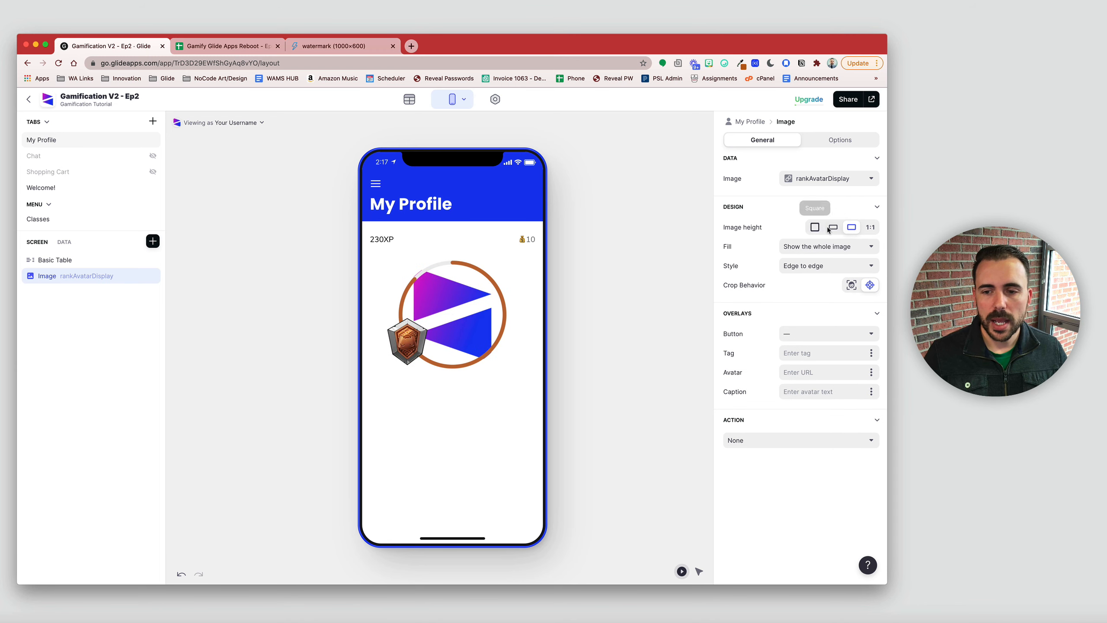
left_click(835, 228)
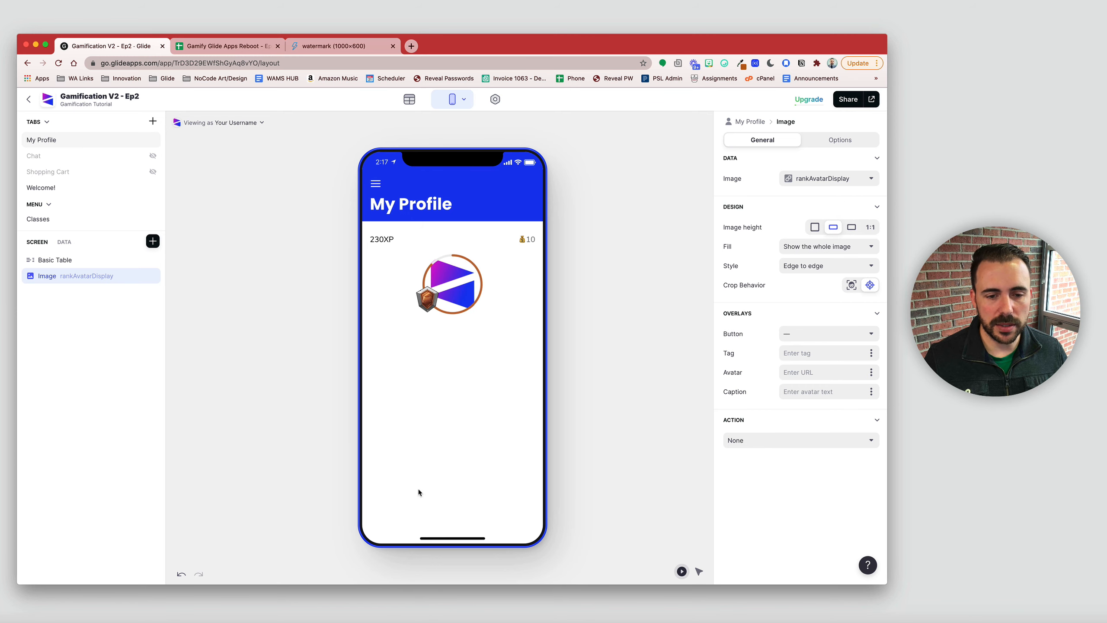
left_click(851, 227)
mouse_move(452, 317)
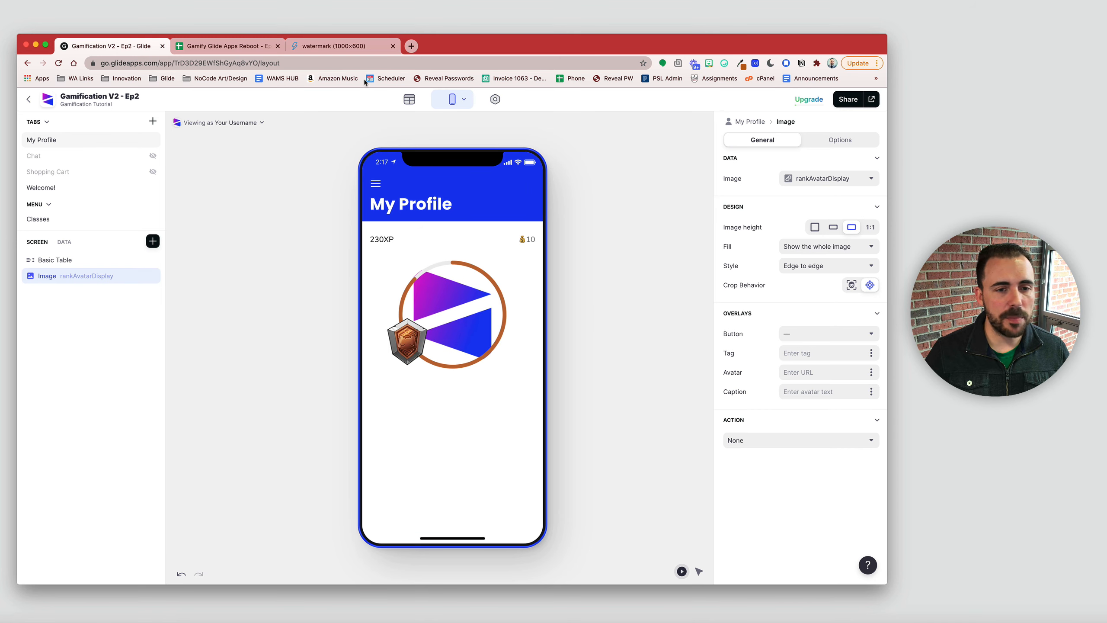
Step: Examine the quickchartCode template in the users table, focusing on the Cloudinary background image URL and the text replacements
left_click(409, 100)
scroll(642, 218, "right", 10)
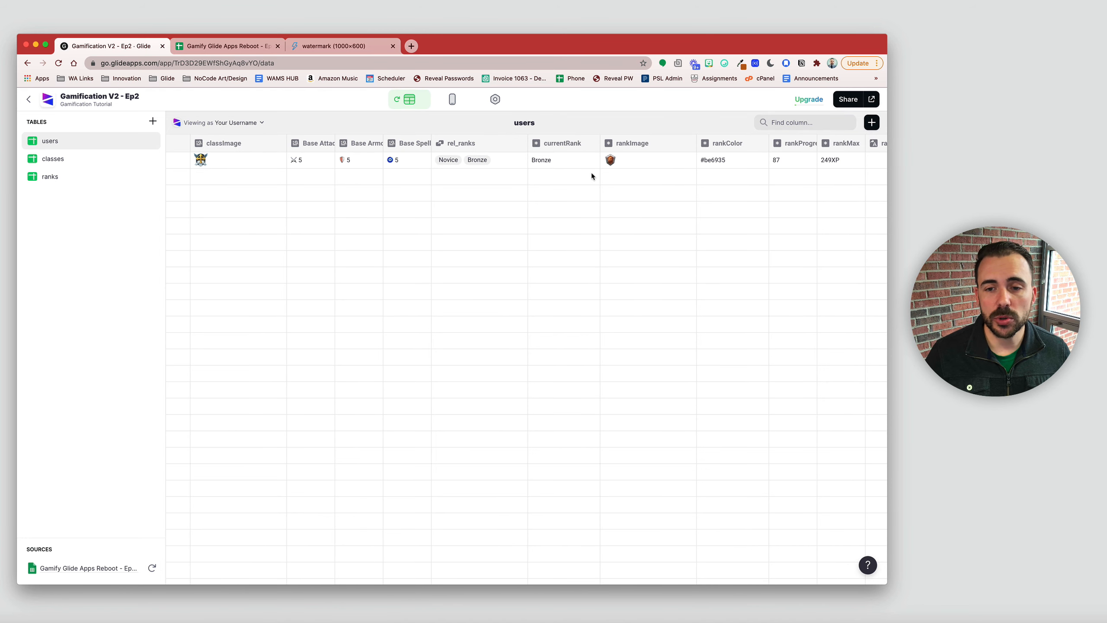
scroll(591, 176, "right", 5)
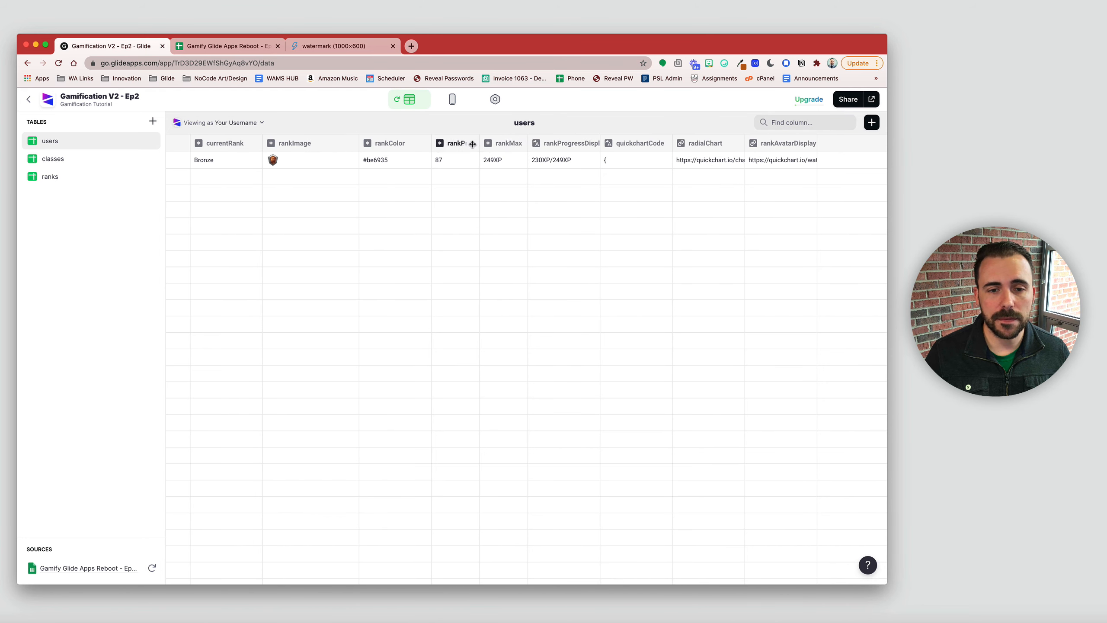
left_click(661, 145)
left_click(650, 161)
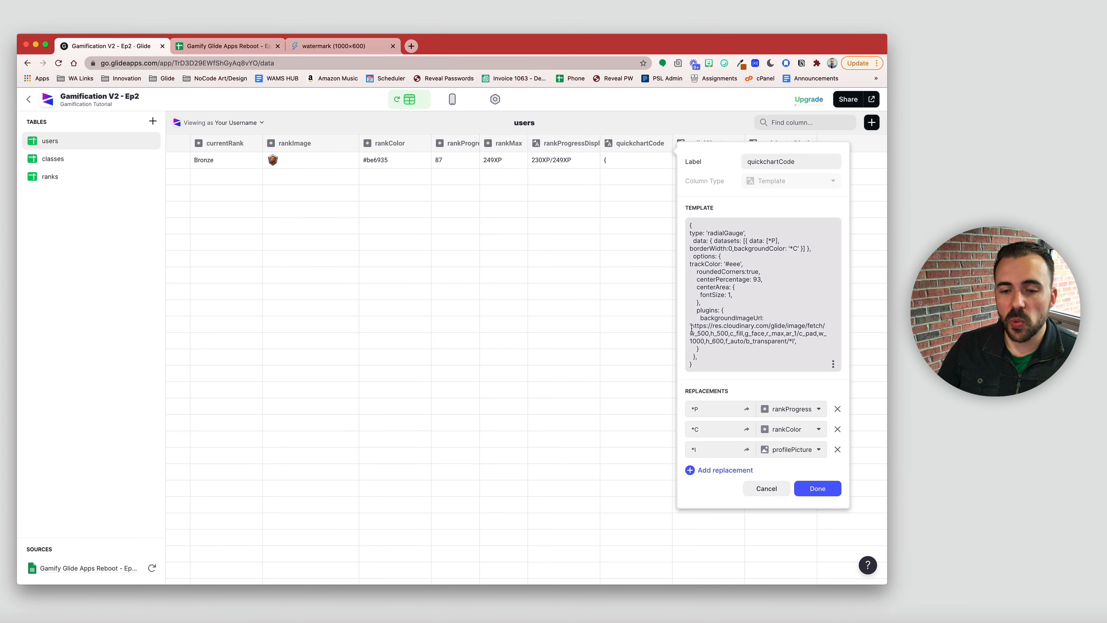
left_click_drag(691, 326, 791, 339)
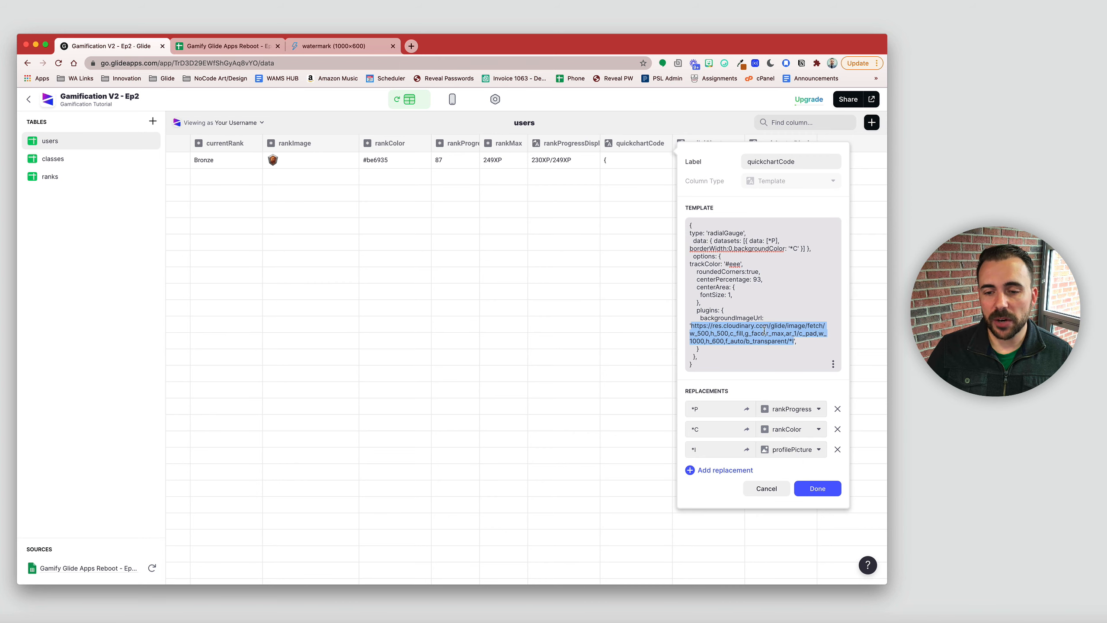
left_click(783, 492)
scroll(343, 258, "left", 20)
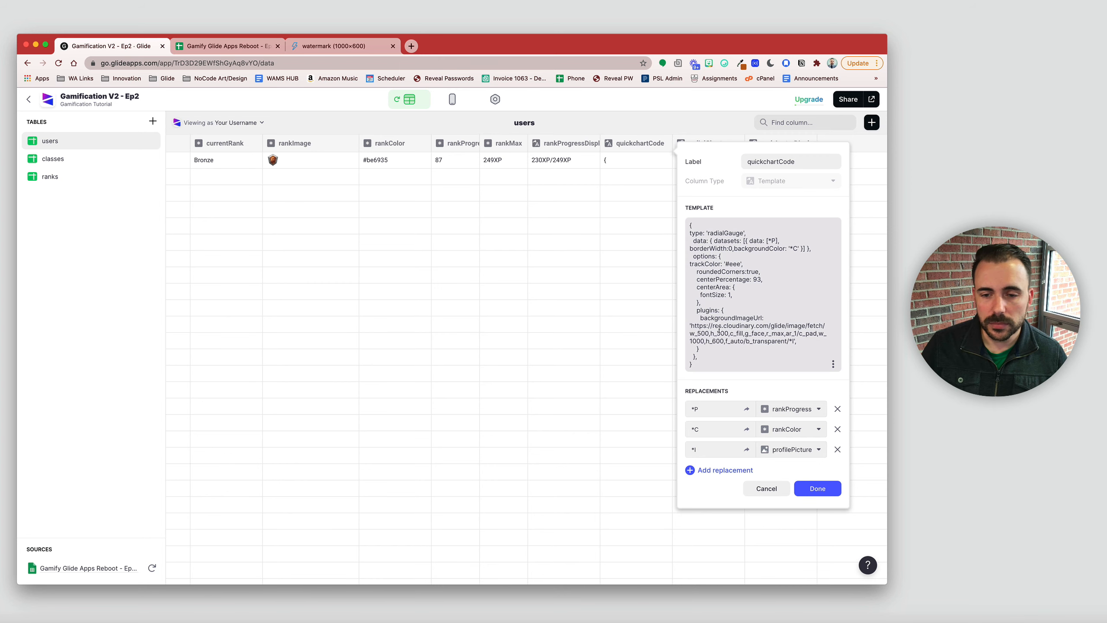
left_click(694, 225)
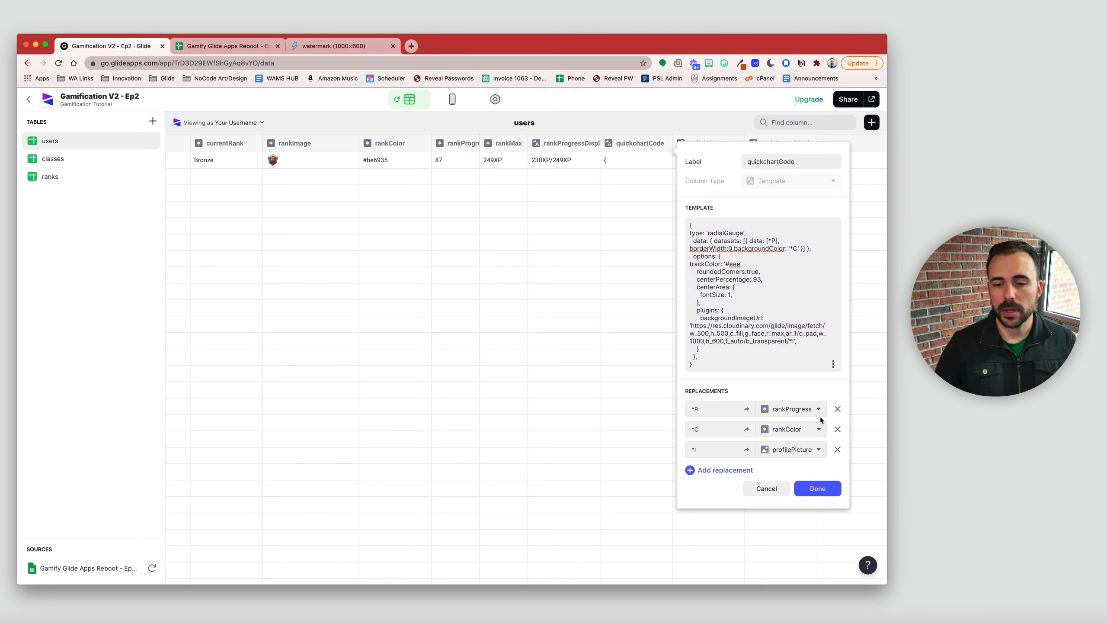
left_click_drag(706, 428, 684, 447)
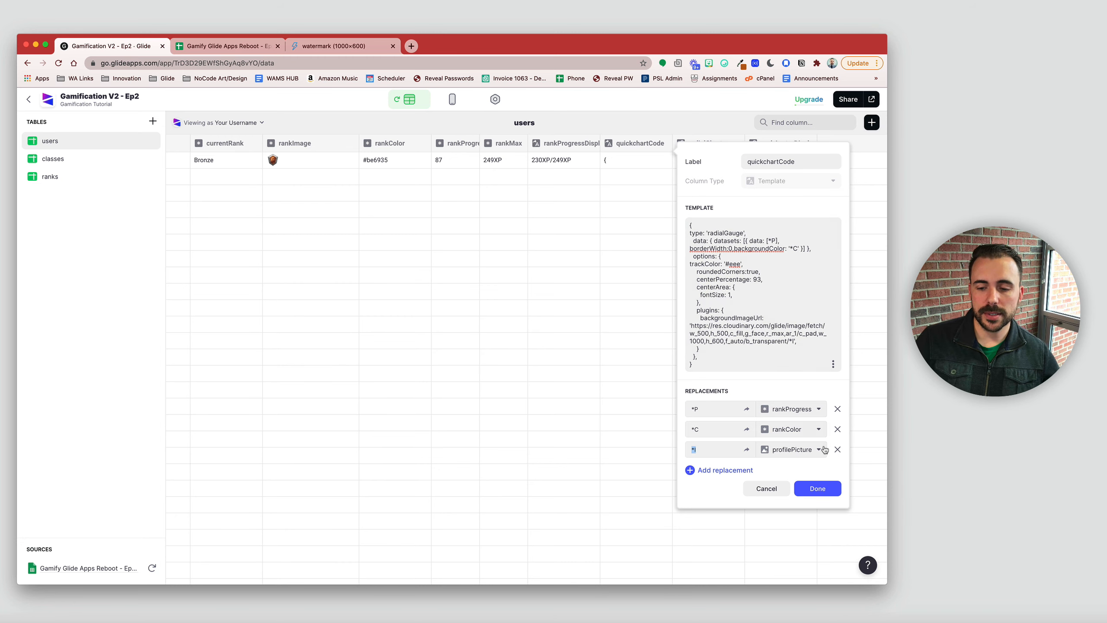
left_click(817, 488)
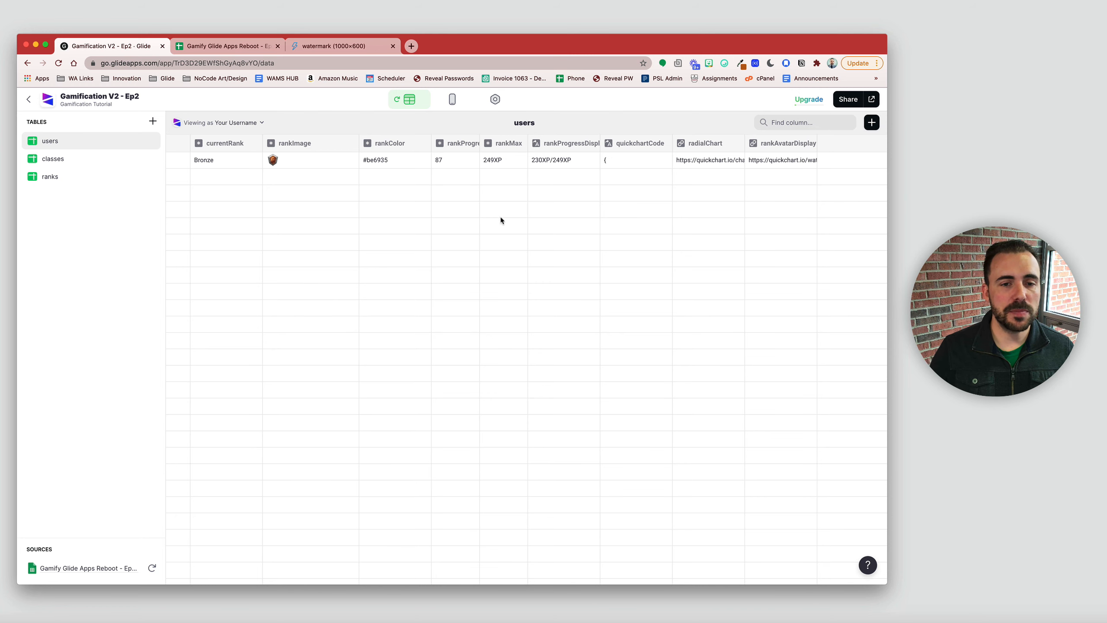
Step: Replace the user's profilePicture with an Unsplash beach photo with a palm tree and check it on the My Profile screen
scroll(332, 145, "left", 20)
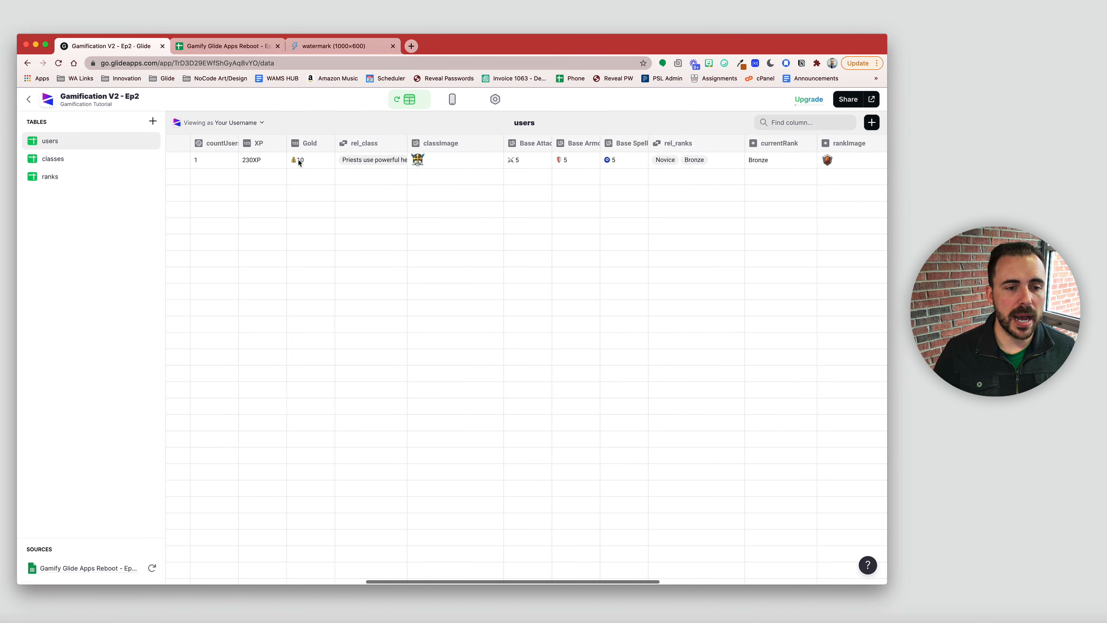
left_click(361, 166)
left_click(361, 164)
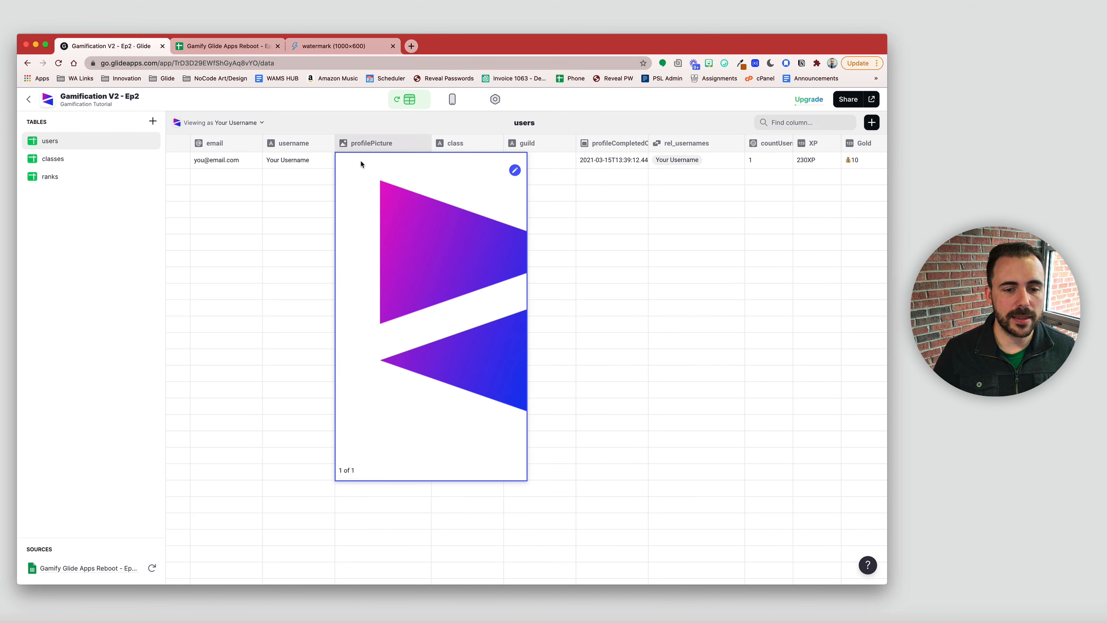
left_click(513, 174)
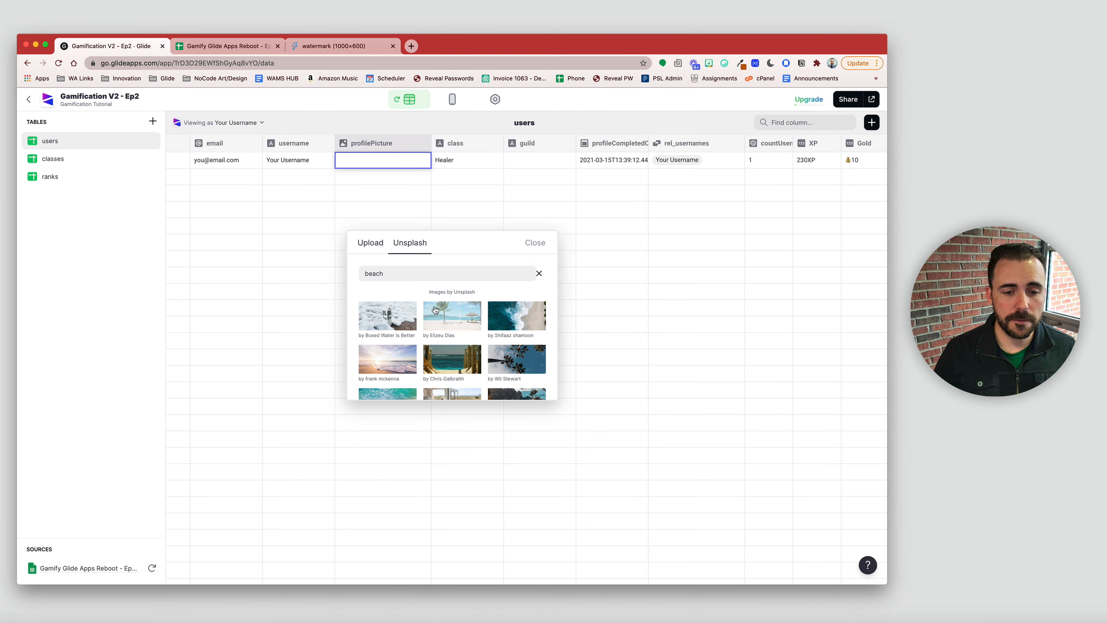
left_click(435, 309)
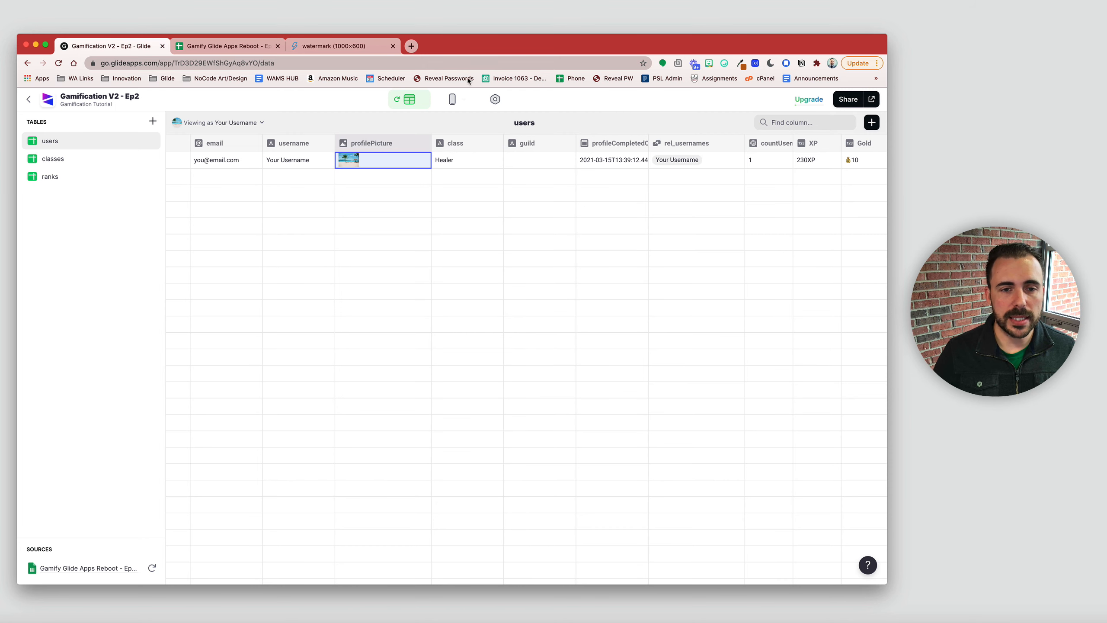
left_click(452, 99)
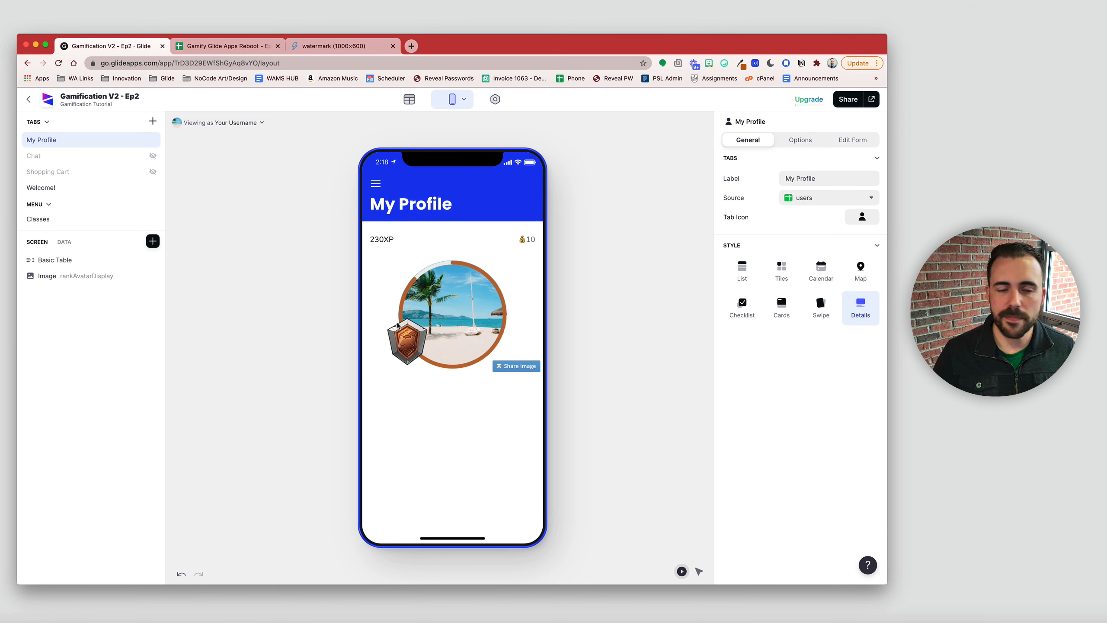
Step: Replace the user's profilePicture in the users table with the uploaded file AvatarNew.png from the Avatars folder
left_click(409, 100)
left_click(379, 160)
left_click(380, 162)
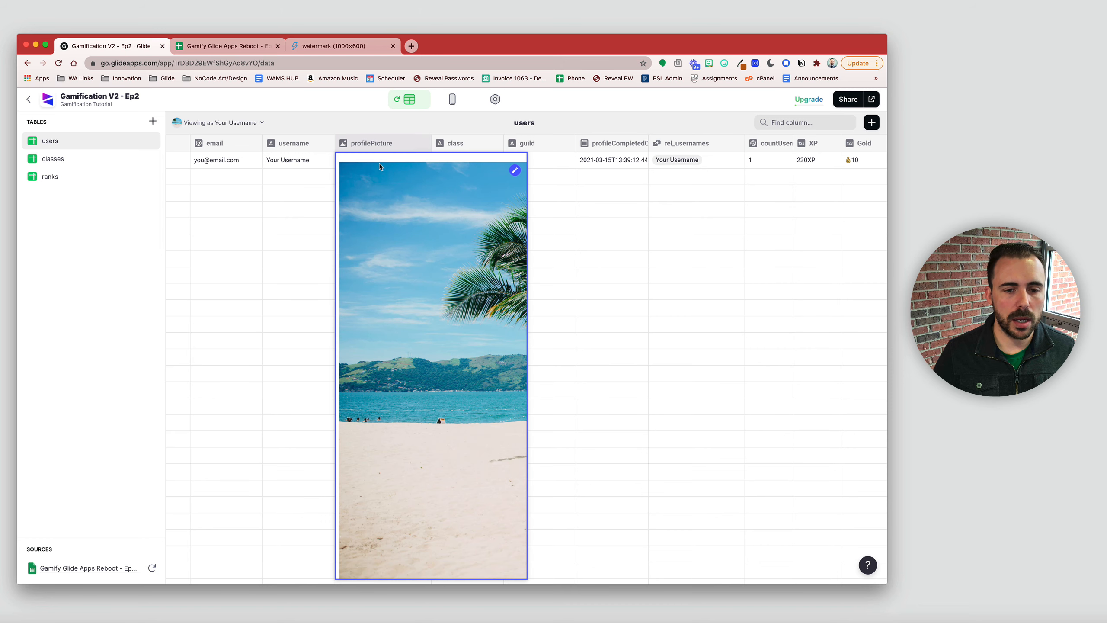
left_click(517, 169)
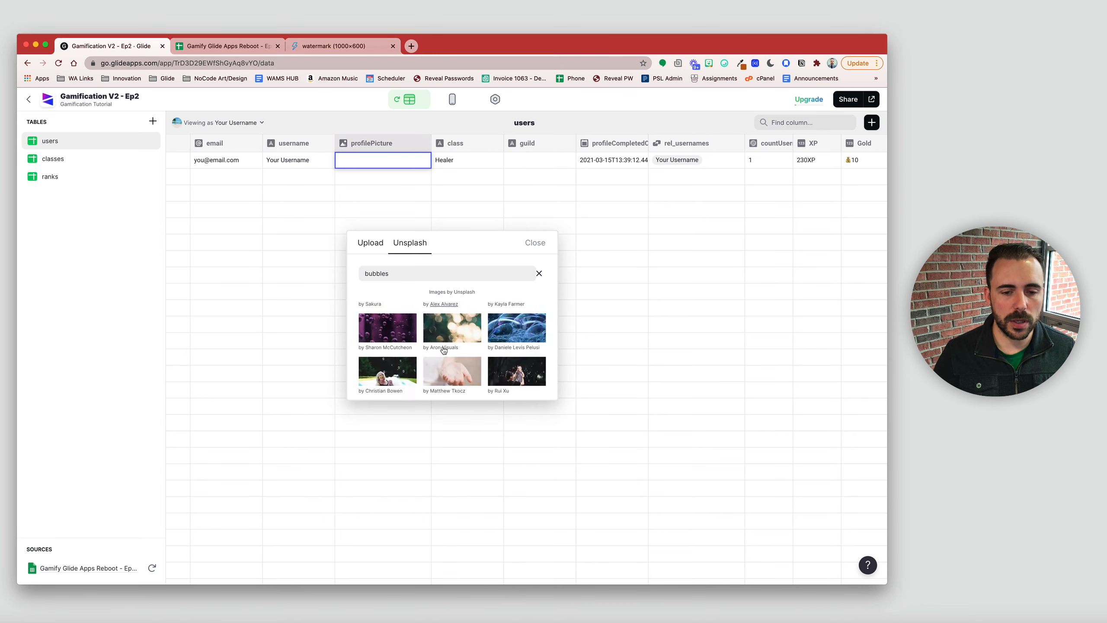
left_click_drag(389, 273, 323, 270)
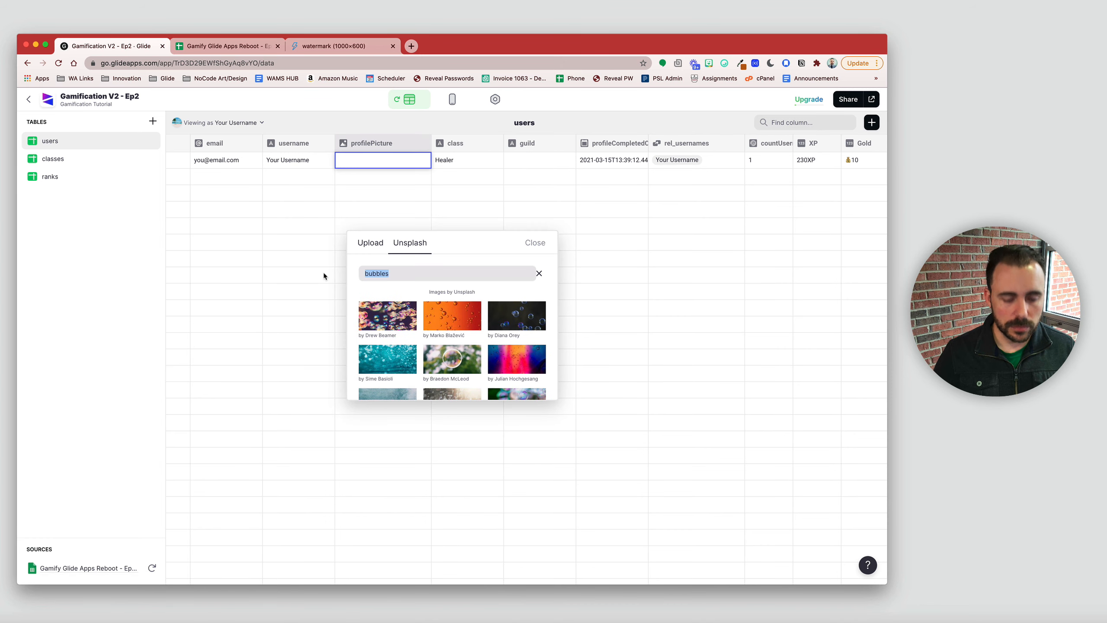
left_click(370, 243)
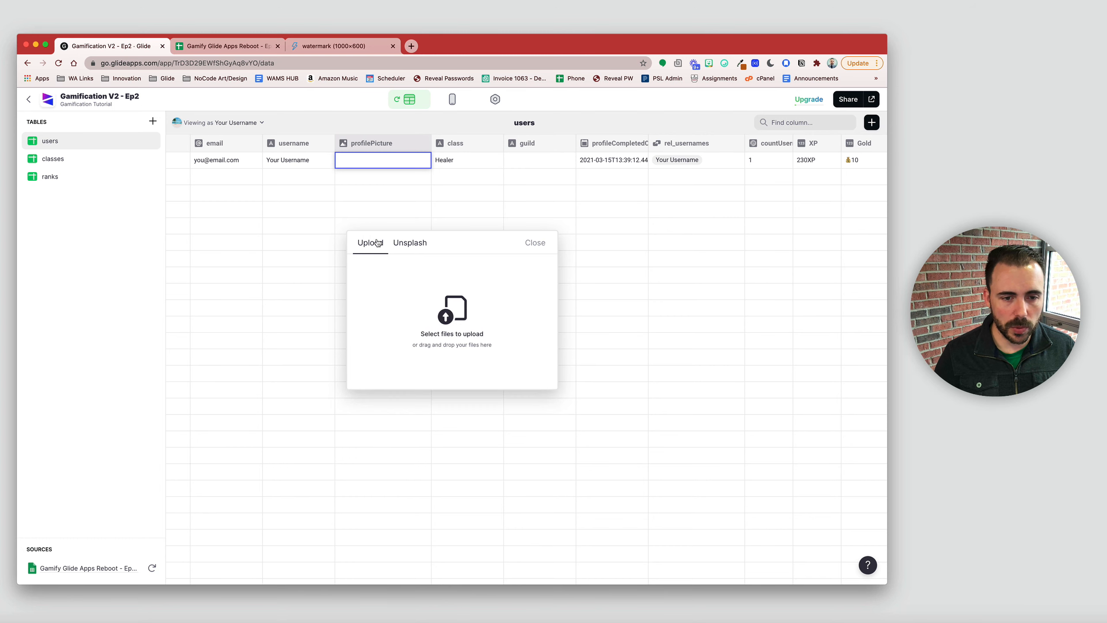
left_click(455, 306)
left_click(456, 105)
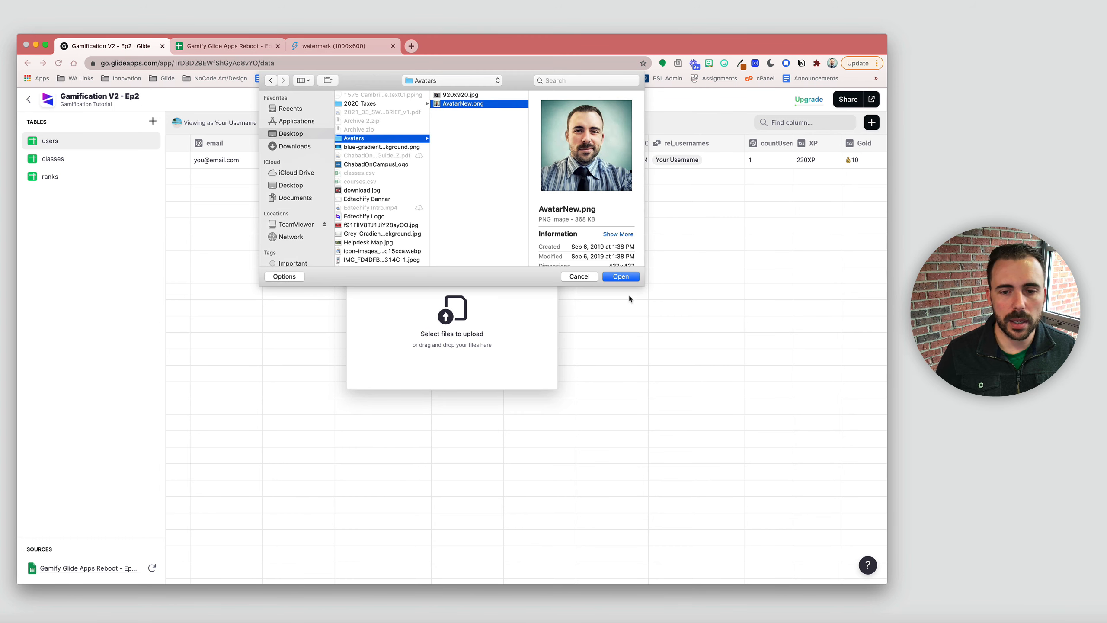
left_click(623, 278)
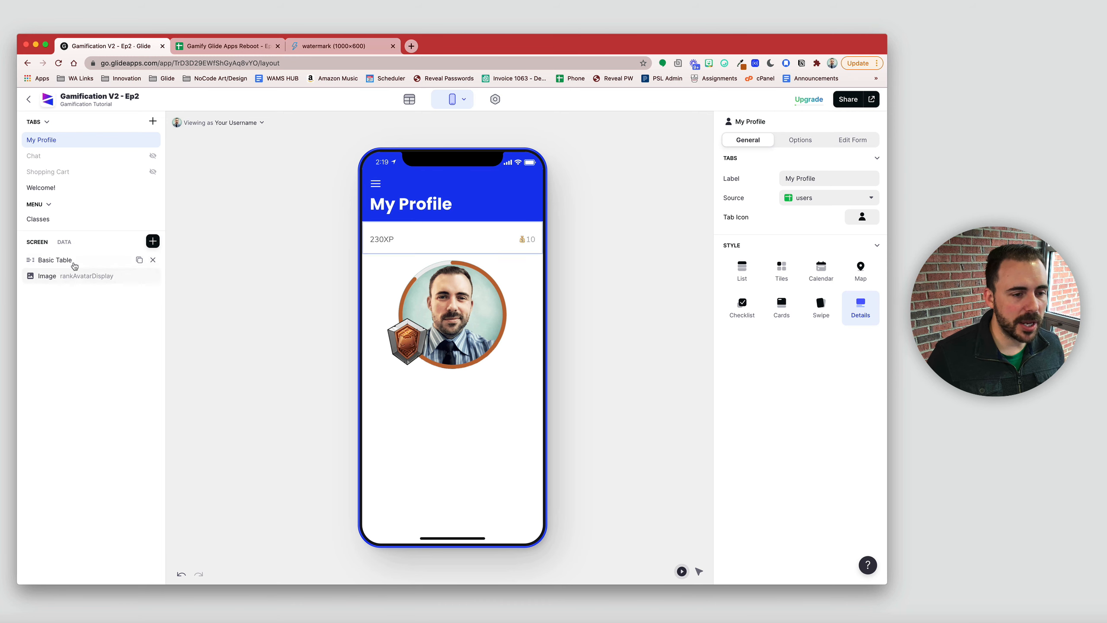
Step: Test the rank display on My Profile by setting the user's XP to 240, 250 and finally 300
left_click(64, 242)
left_click(95, 387)
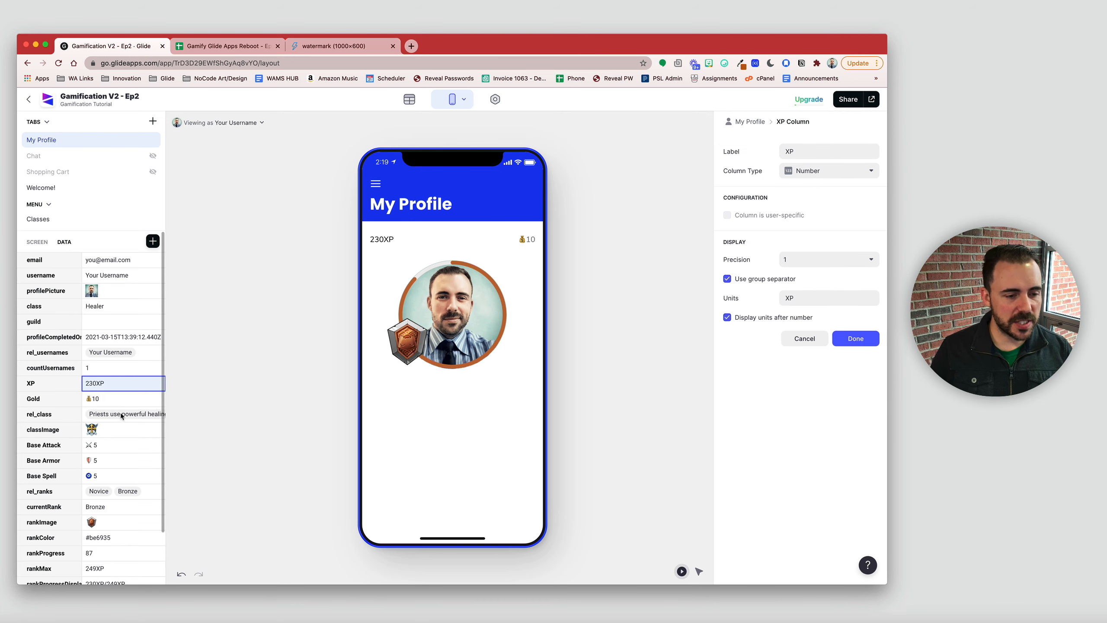
type("240")
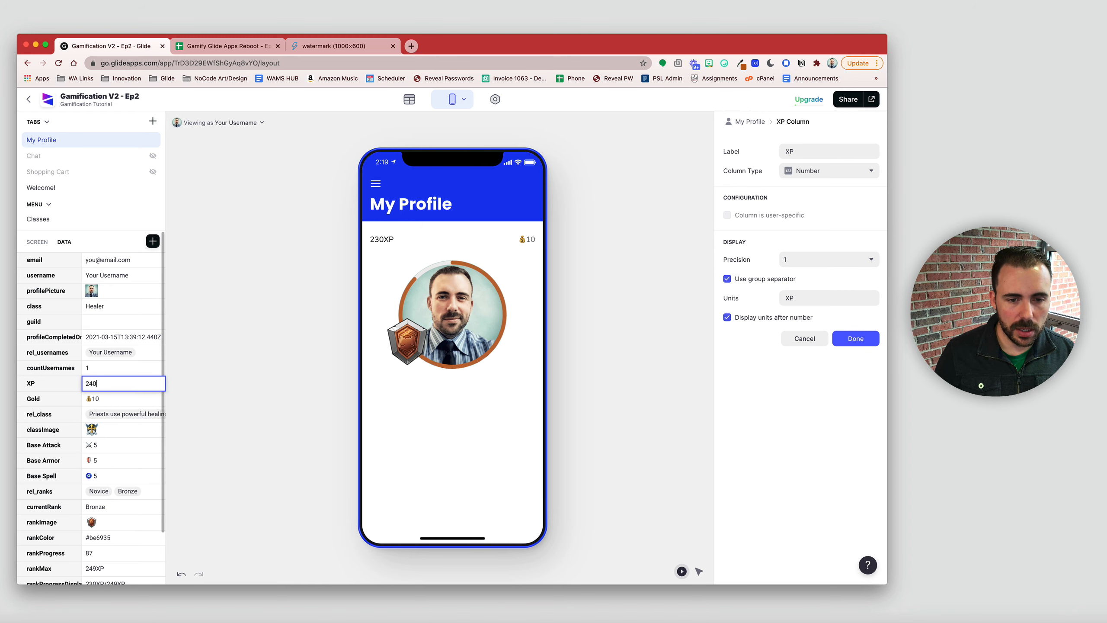
key("Return")
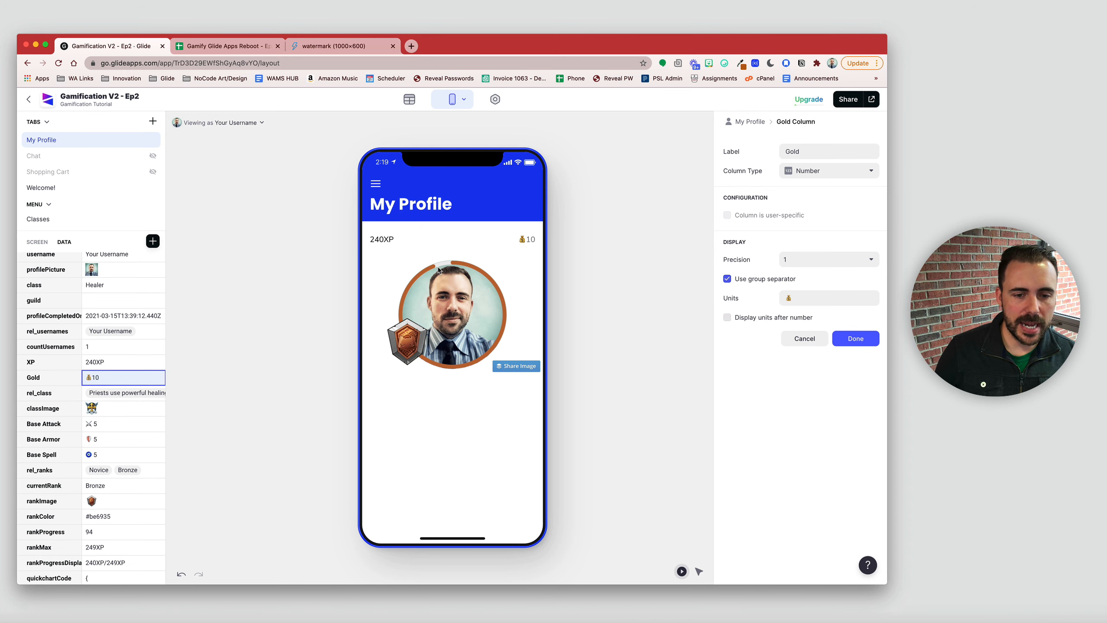
left_click(95, 364)
type("2")
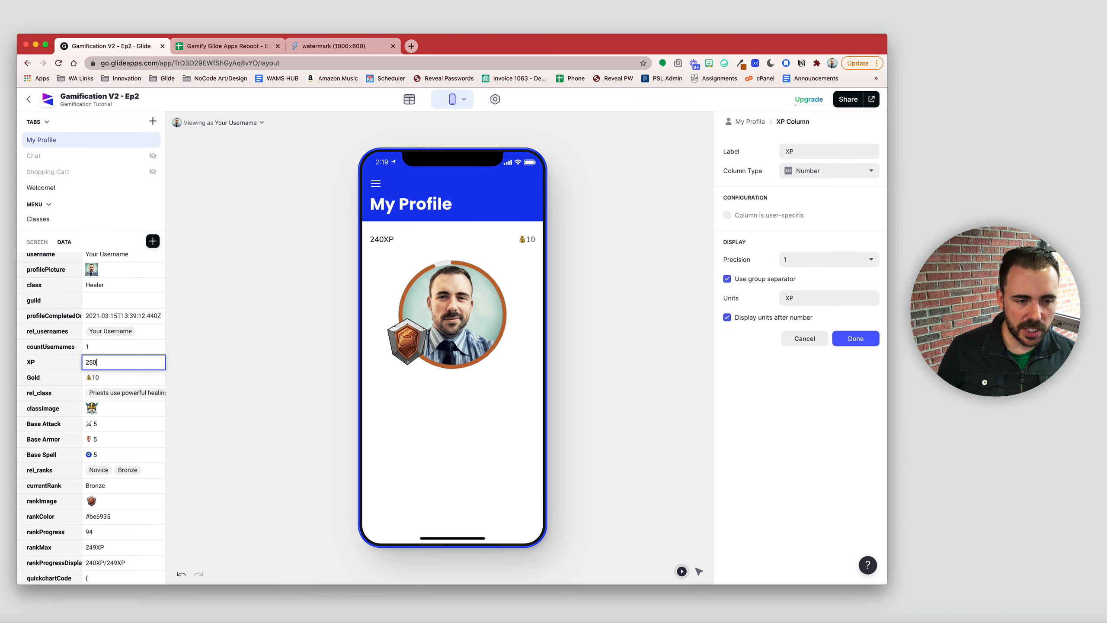
type("50")
key("Return")
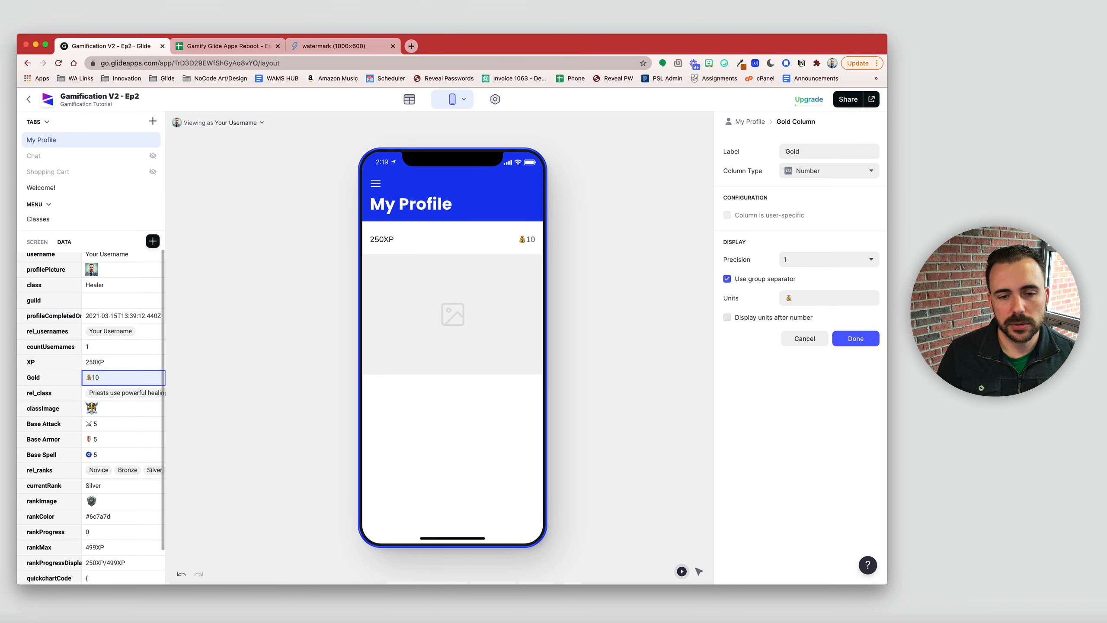
left_click(98, 361)
type("300")
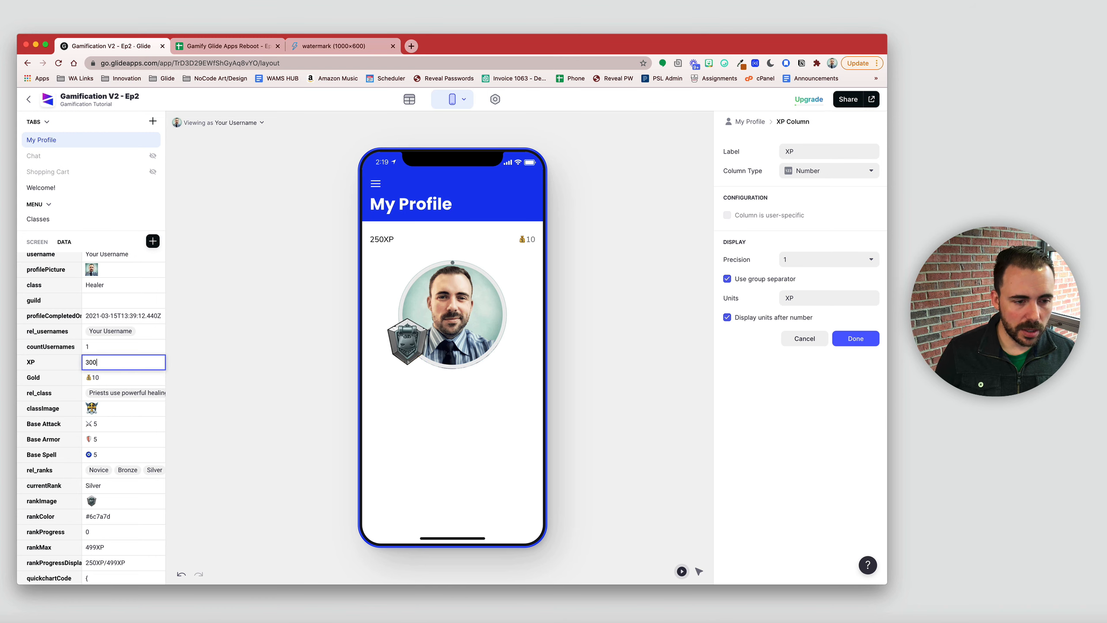
key("Return")
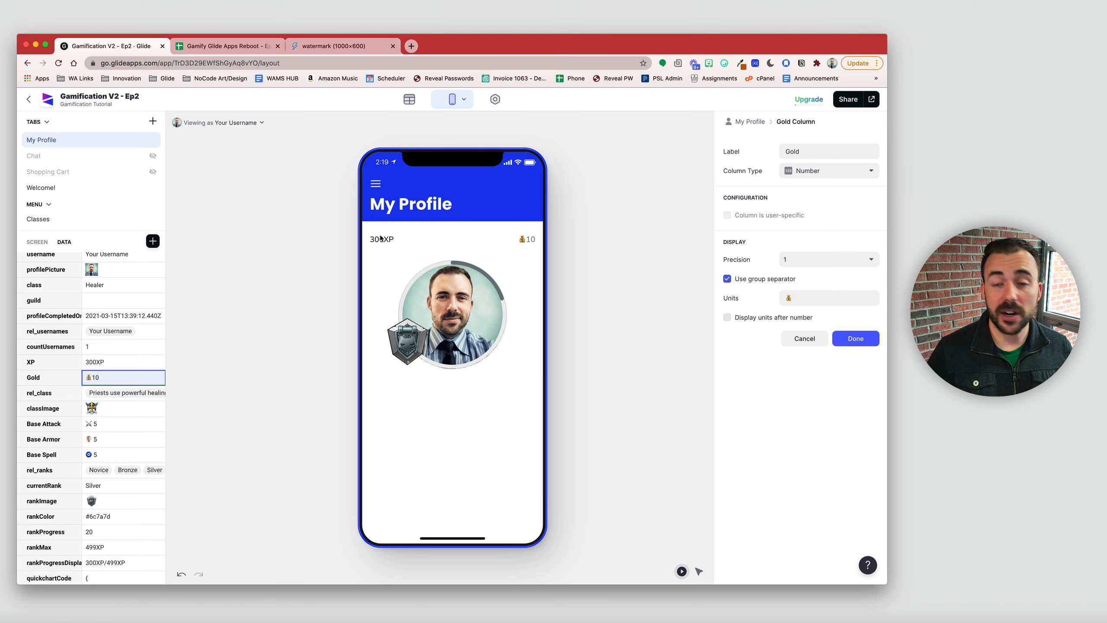
Step: Add a centred Text component showing the username below the avatar image on the My Profile screen
left_click(42, 243)
left_click(153, 241)
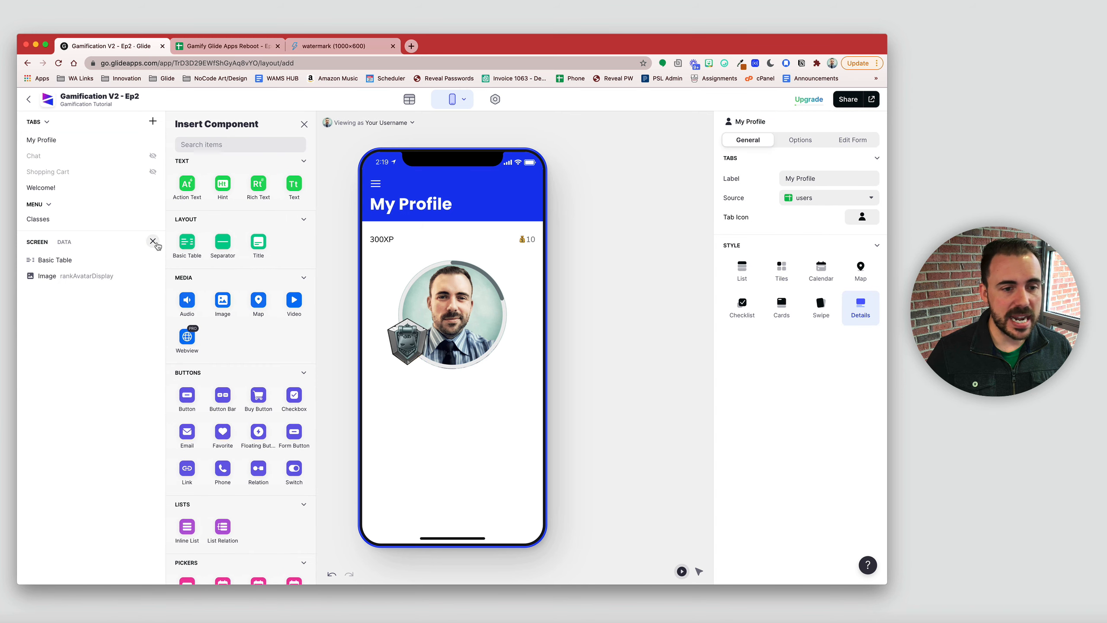
left_click(294, 188)
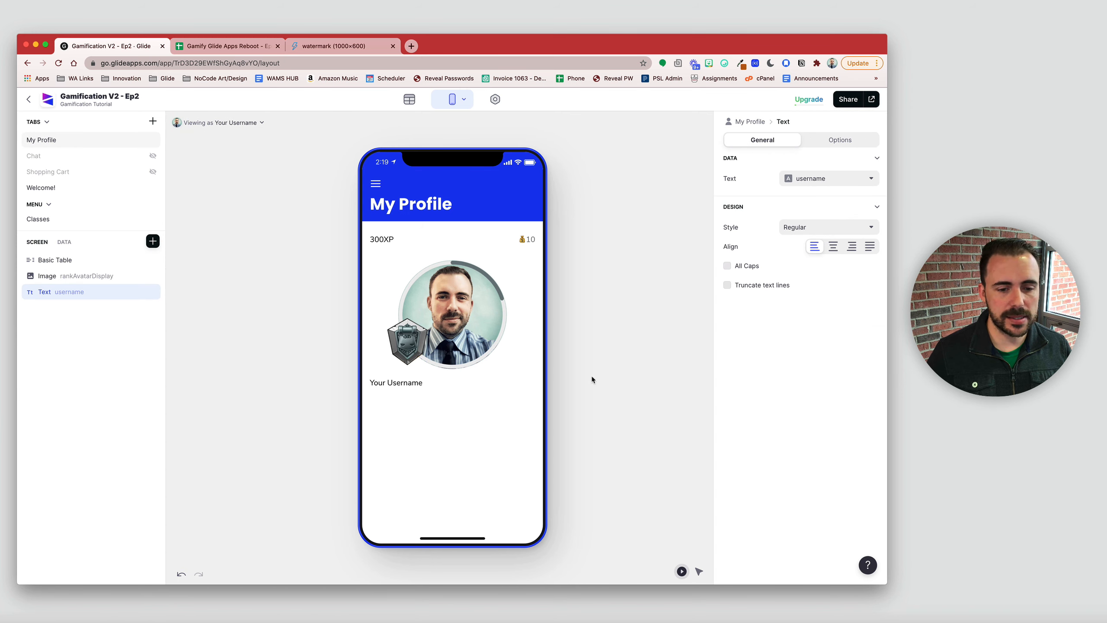
left_click(832, 246)
left_click(820, 178)
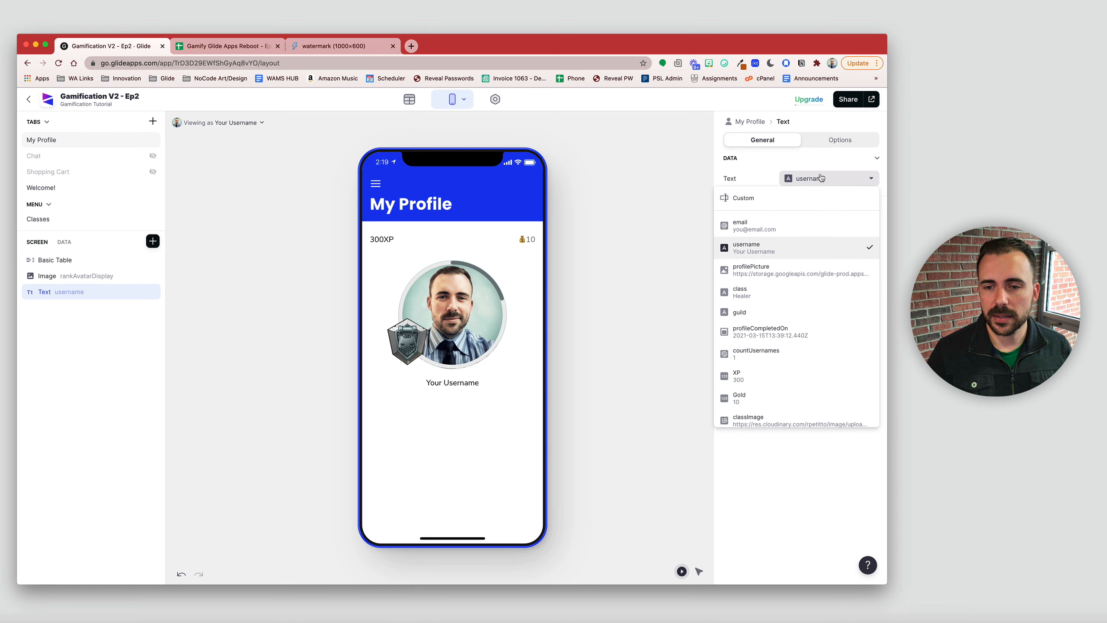
left_click(756, 252)
Step: Set the username text's style to Headline 2 after trying Headline 1, and leave All Caps off
left_click(807, 226)
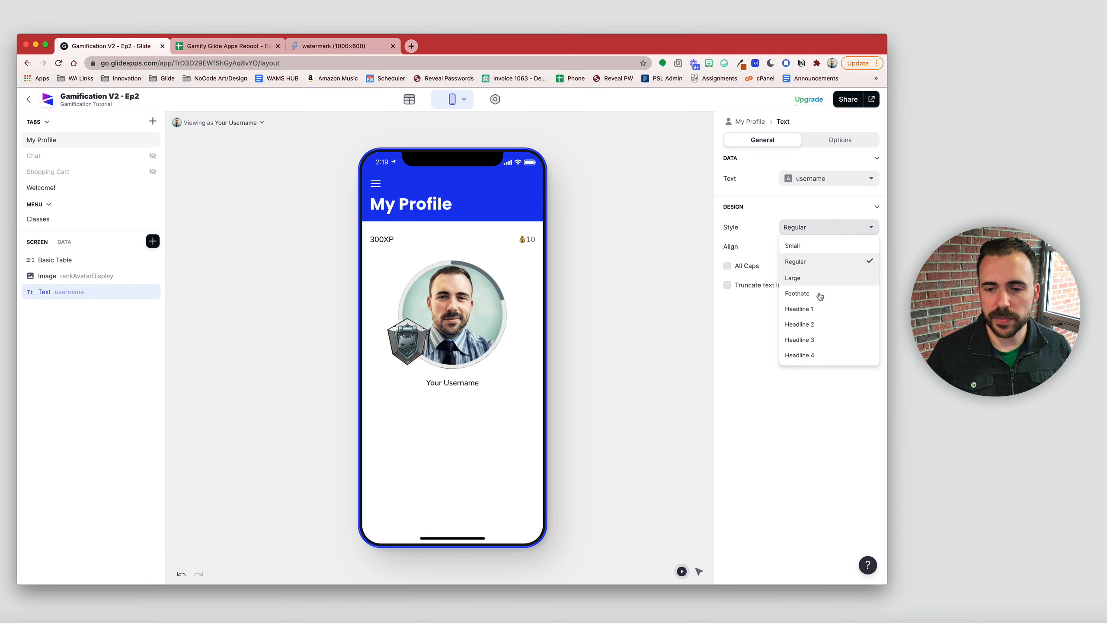
left_click(819, 300)
left_click(815, 227)
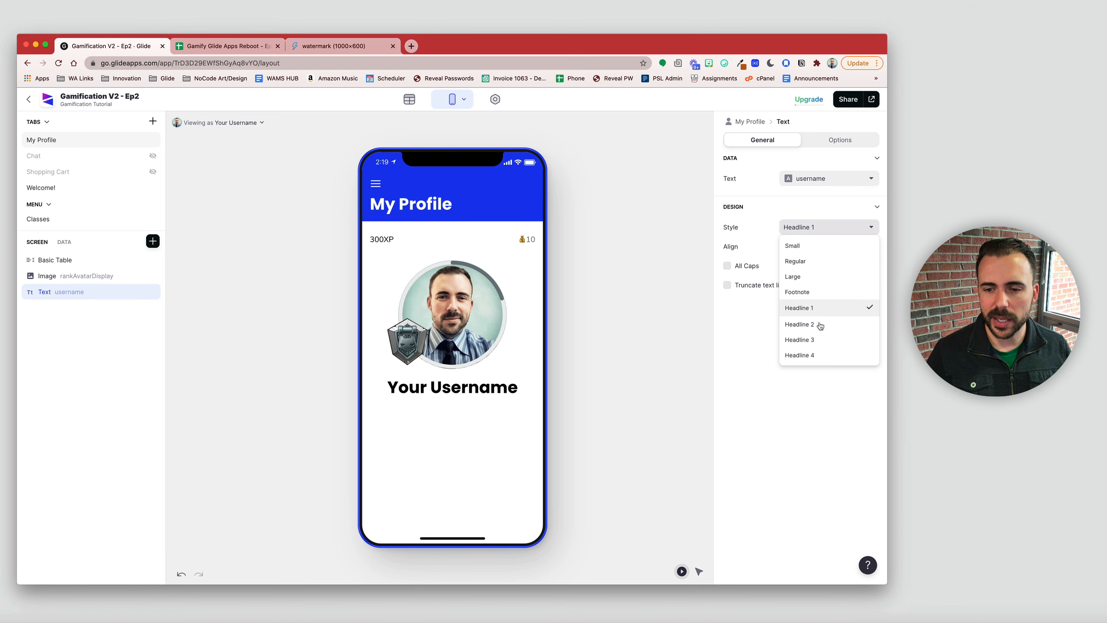
left_click(820, 319)
left_click(743, 267)
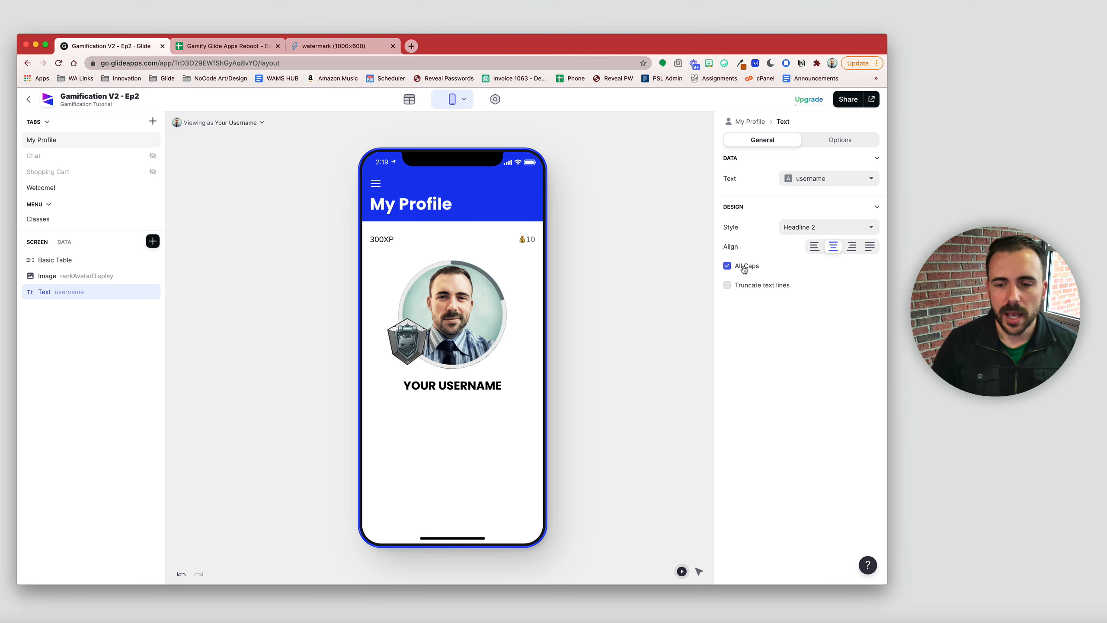
left_click(743, 269)
mouse_move(516, 336)
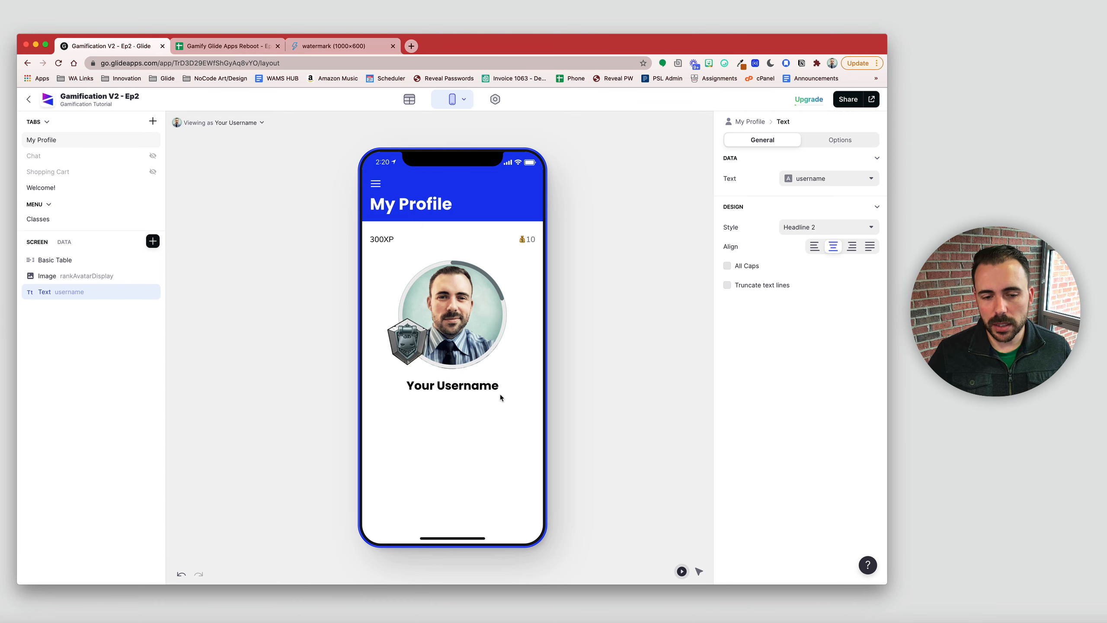
Step: Add a Basic Table below the username with the class column as label and classImage as value
left_click(152, 242)
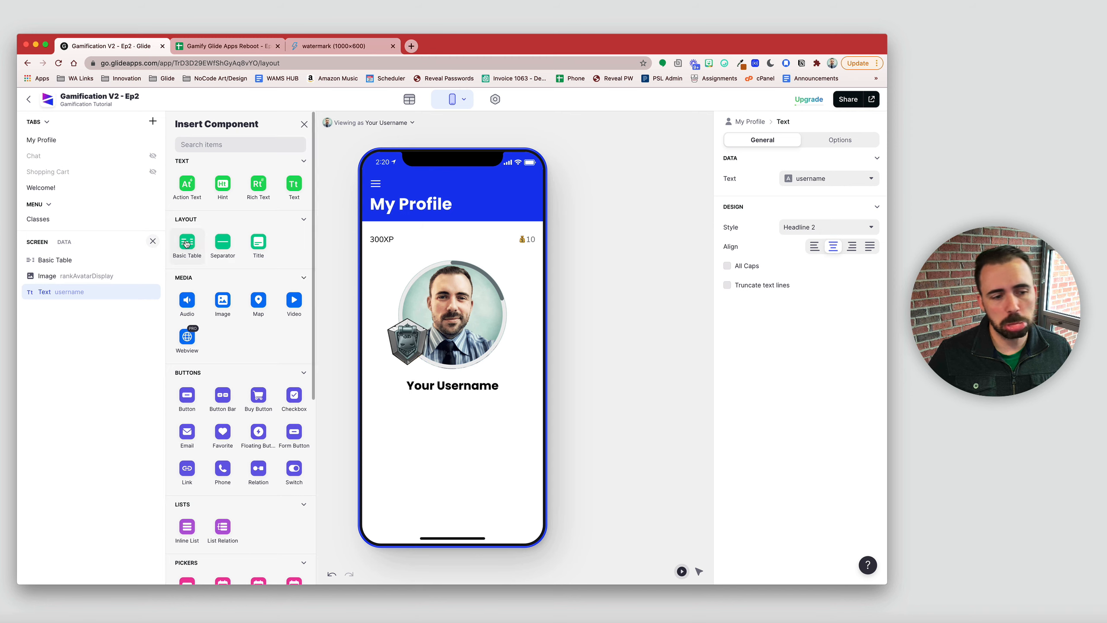
left_click(187, 244)
left_click(867, 209)
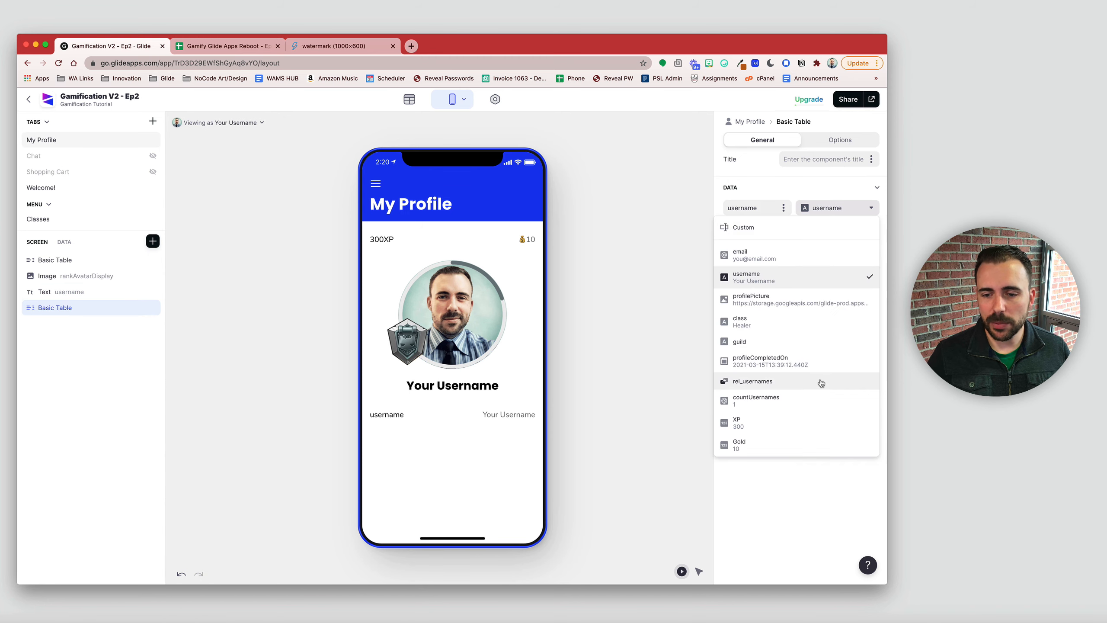
scroll(813, 413, "down", 2)
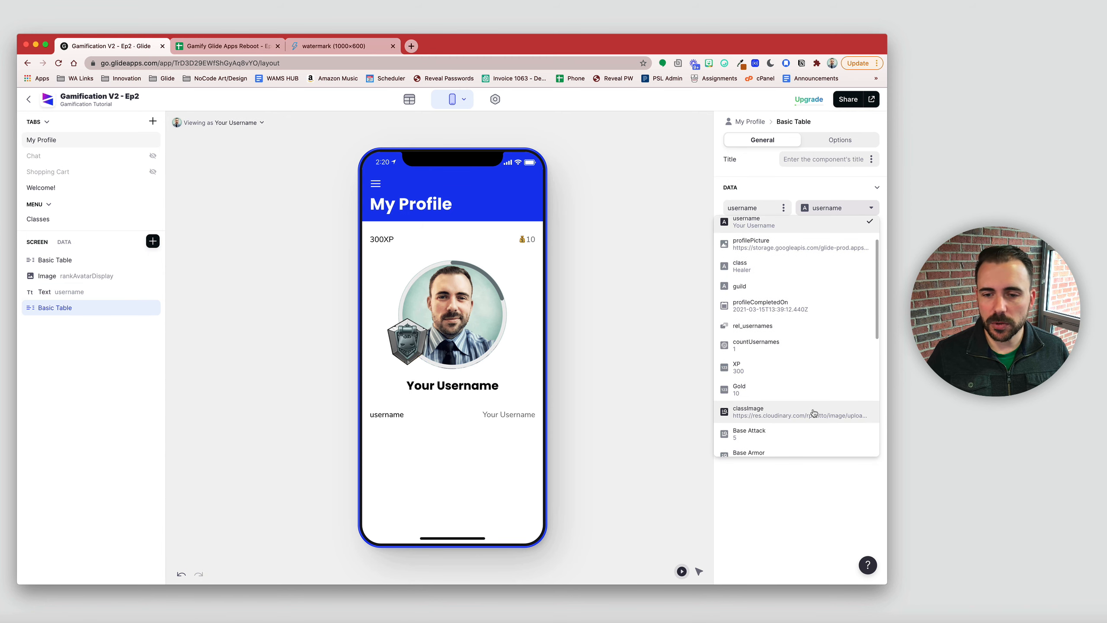
left_click(814, 412)
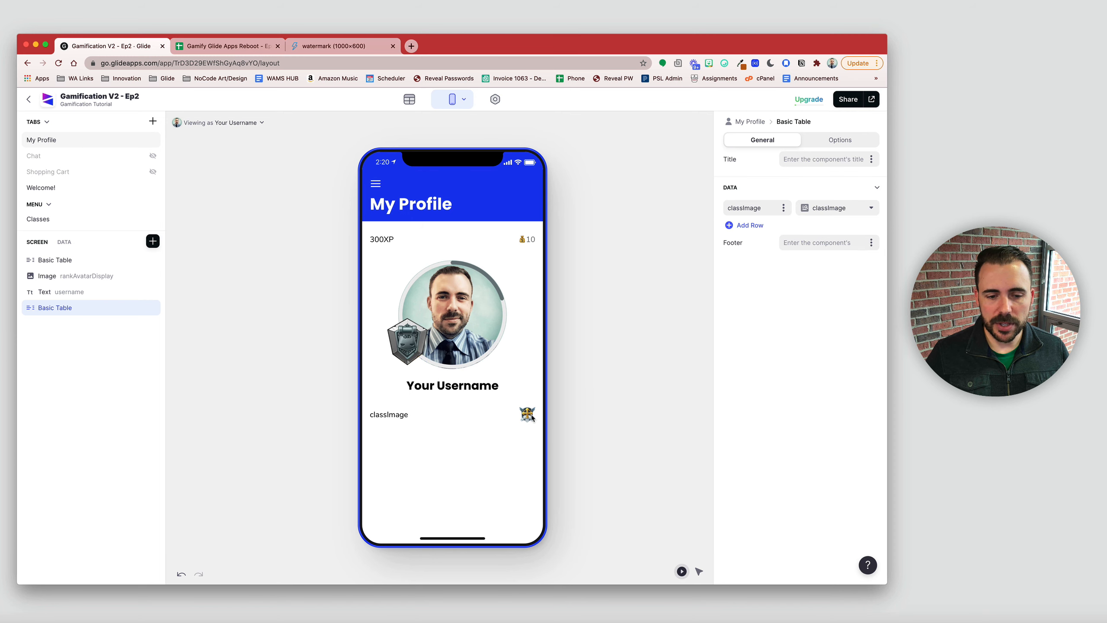
left_click(783, 208)
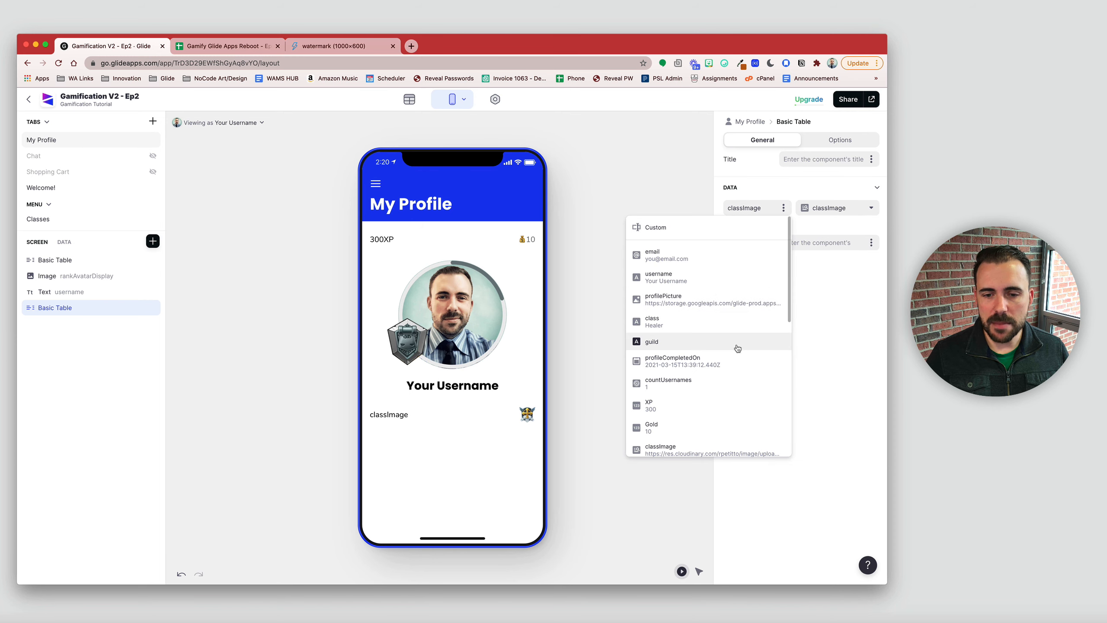
left_click(708, 322)
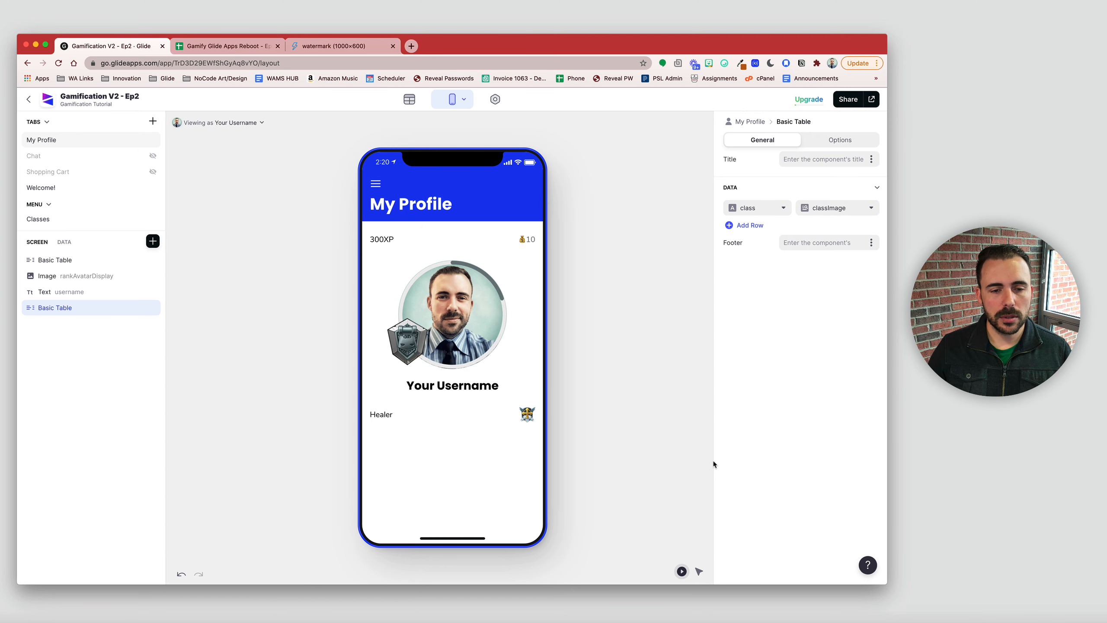
Step: Add a Relation component for rel_class with class as its title and empty details, and check the linked class screen
left_click(153, 241)
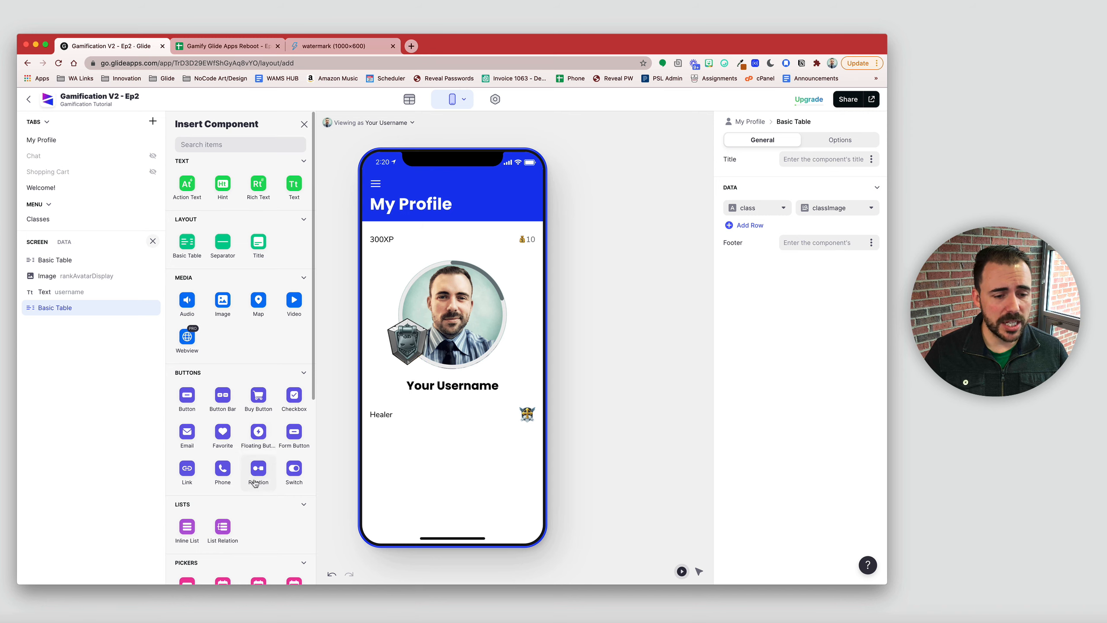
left_click(257, 471)
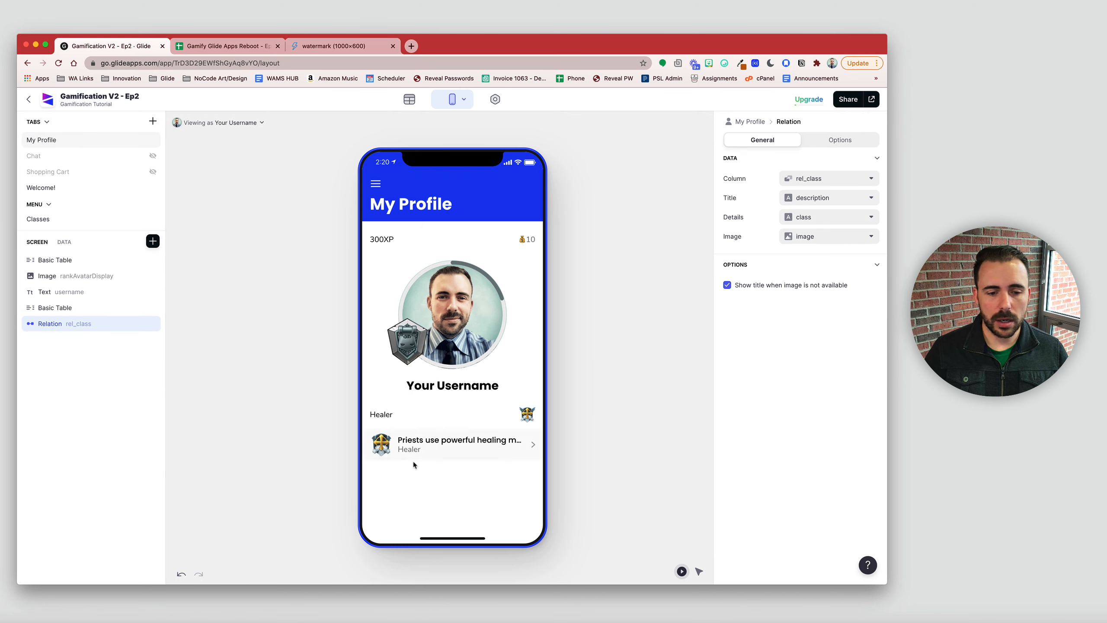
left_click(807, 200)
left_click(806, 260)
left_click(811, 218)
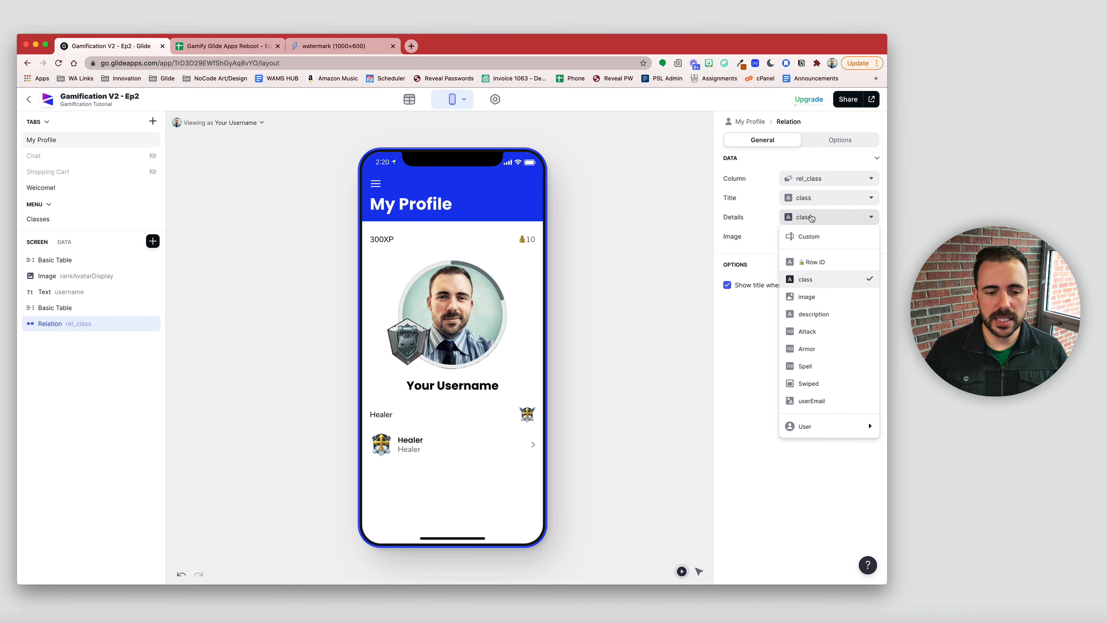
left_click(812, 241)
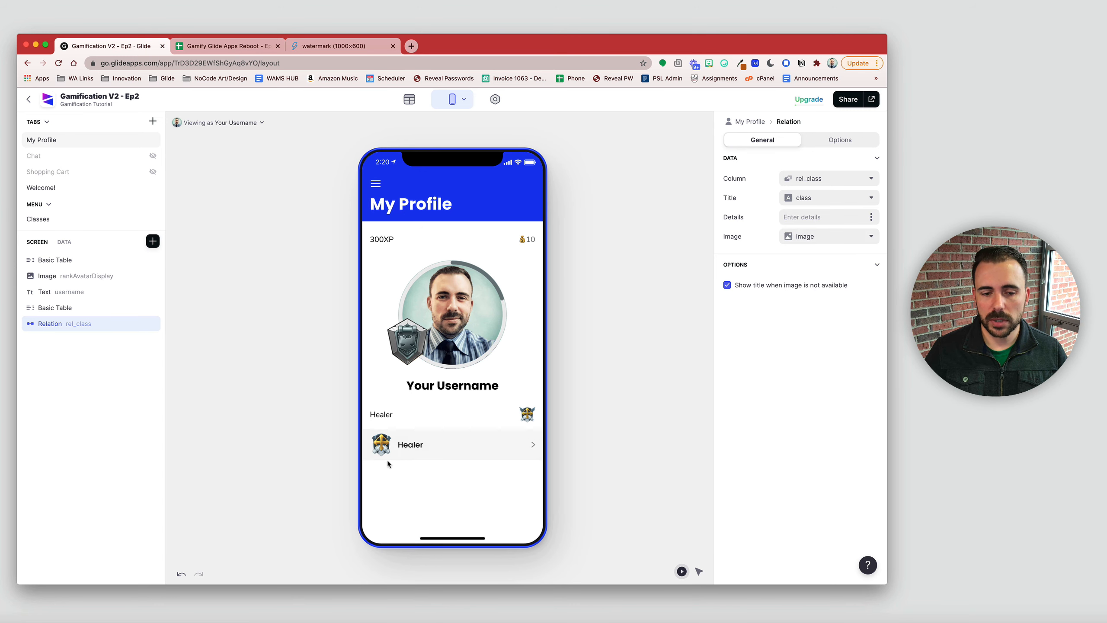
left_click(421, 457)
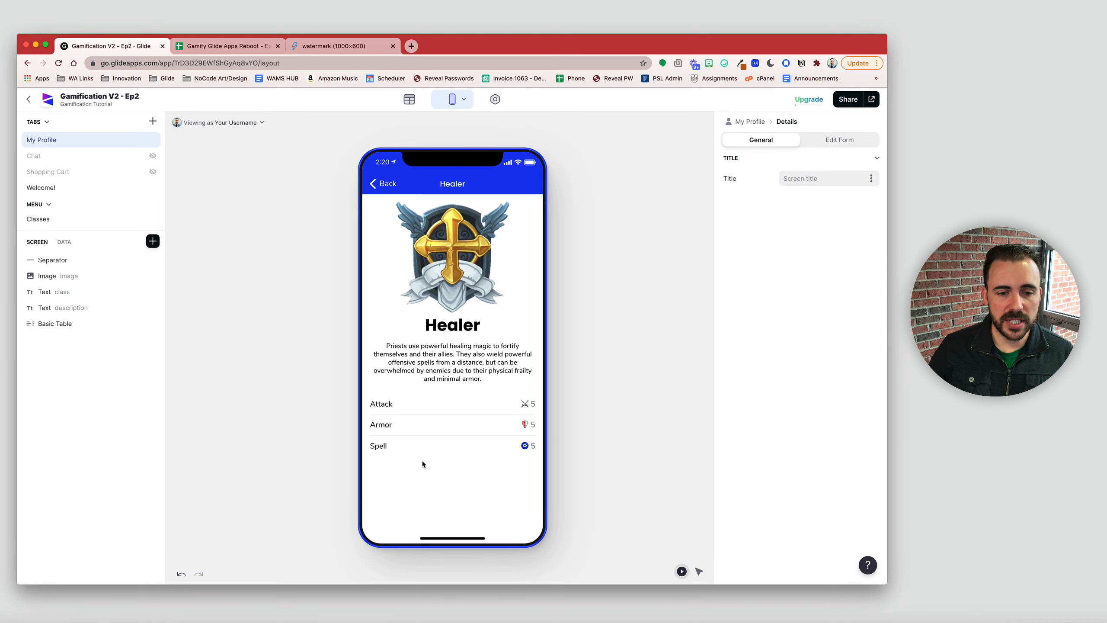
left_click(377, 188)
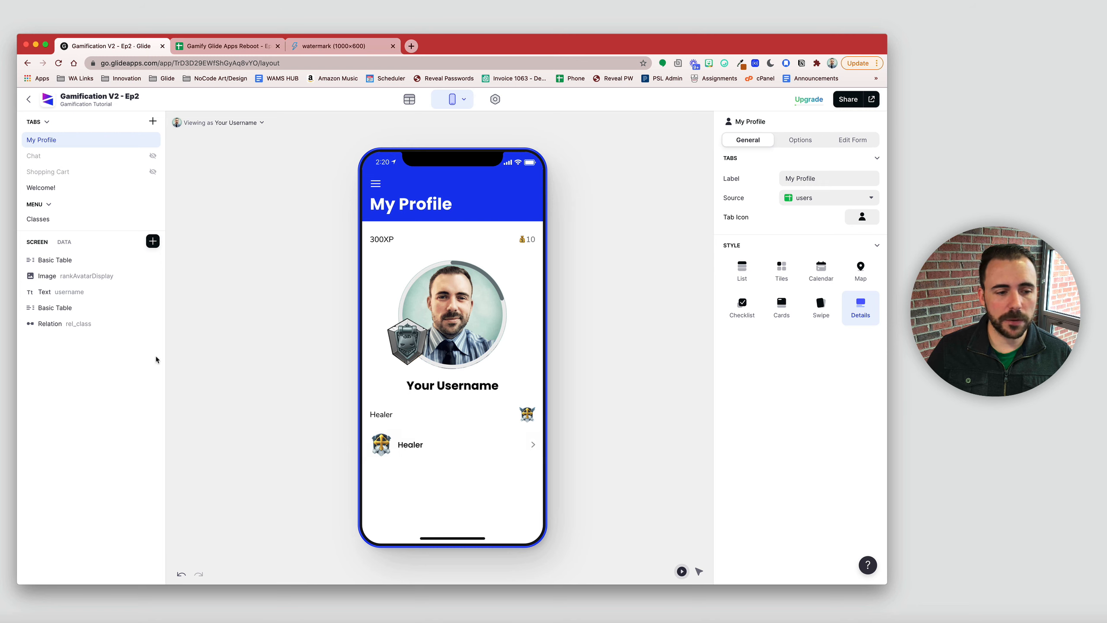
Step: Move the rel_class relation directly below the username text, check its link, and delete the Basic Table showing the class
left_click_drag(75, 331, 59, 308)
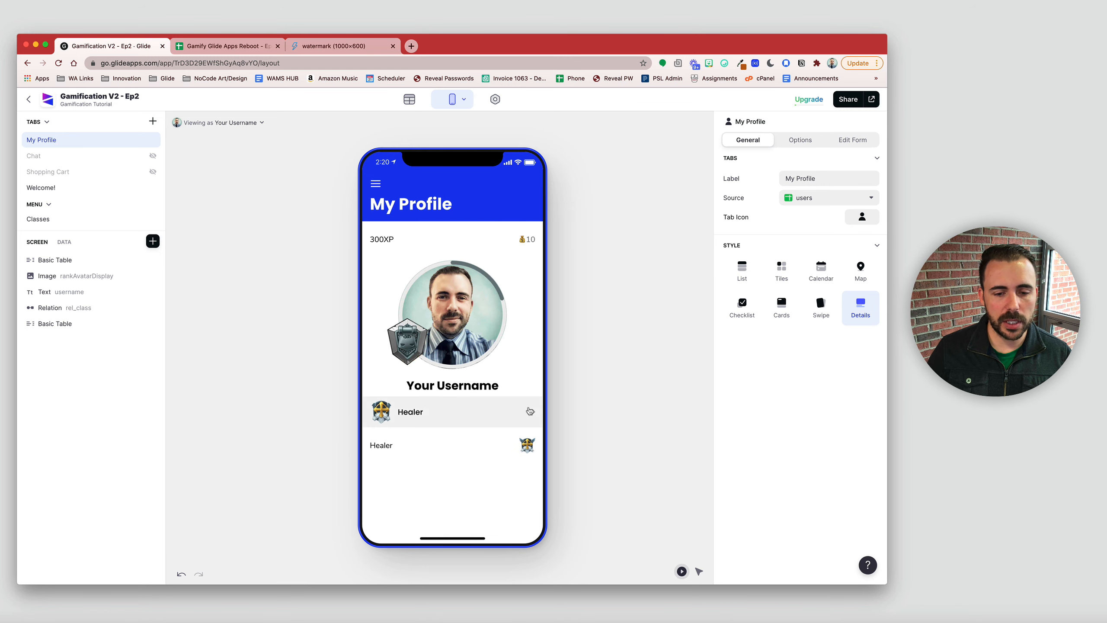
left_click(502, 412)
left_click(393, 183)
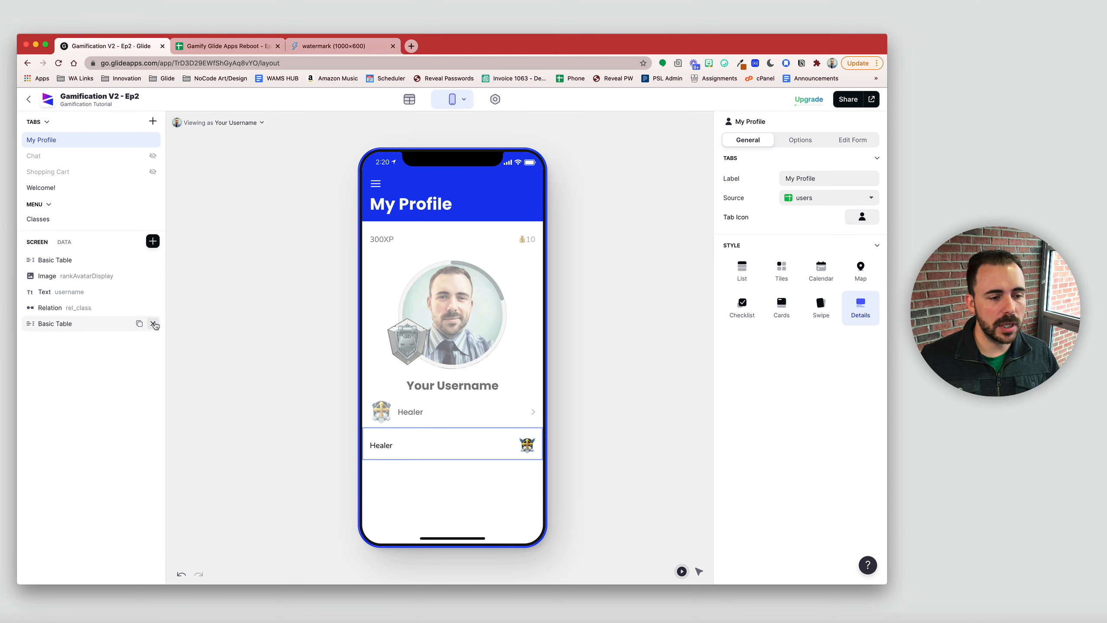
left_click(153, 324)
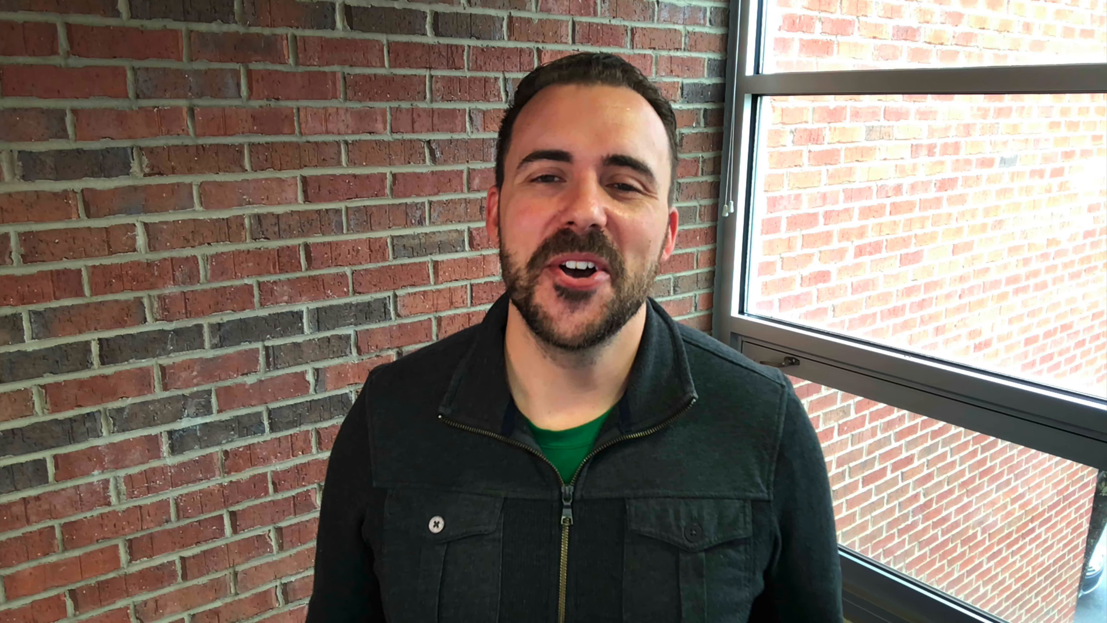